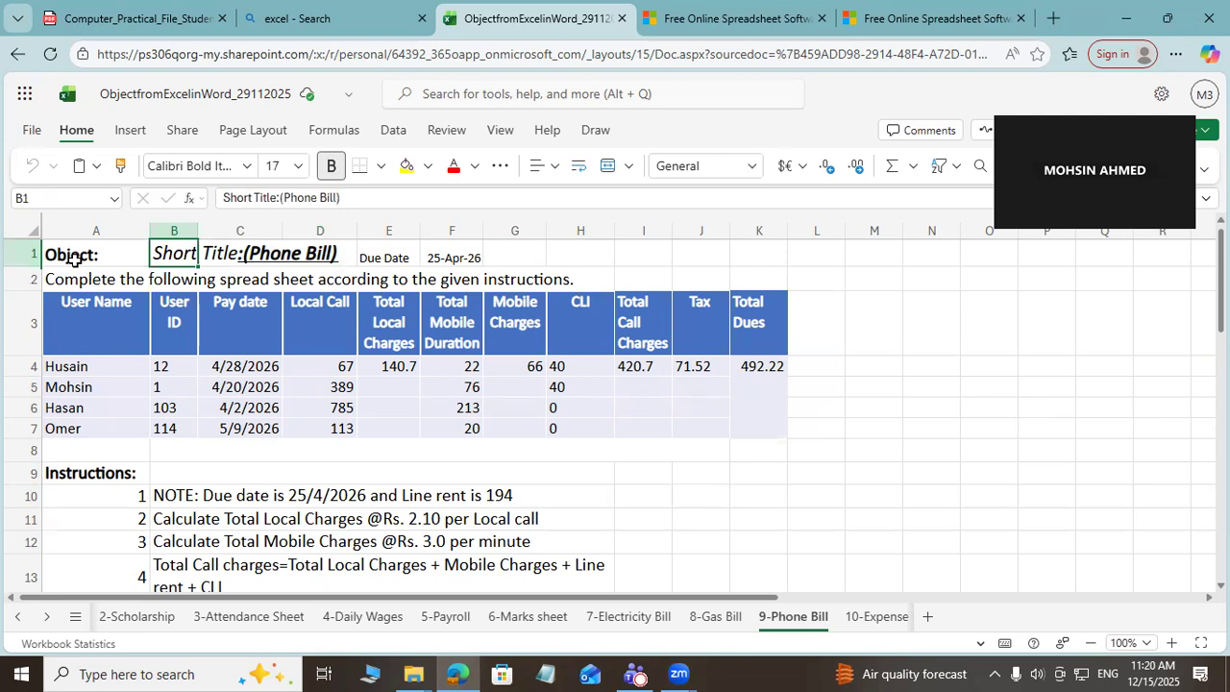
Step: Review the Phone Bill sheet's title row and the task statement in row 2
key("Right")
key("Right")
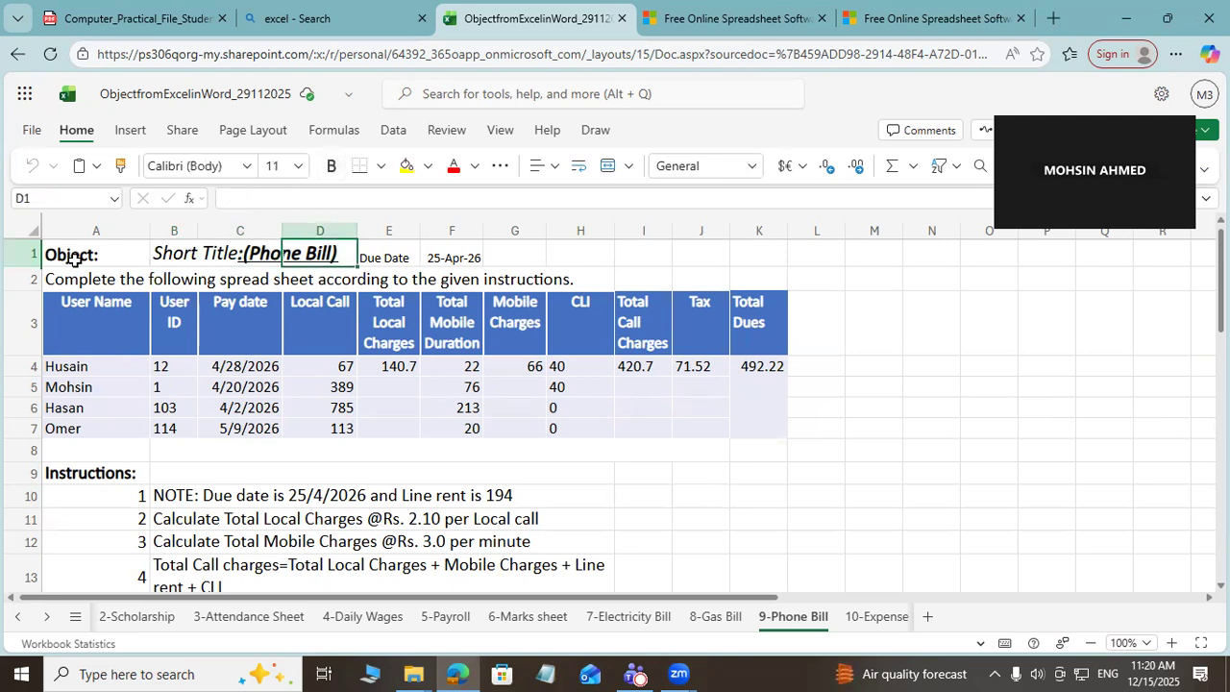
key("Left")
key("Left")
key("Left")
key("Down")
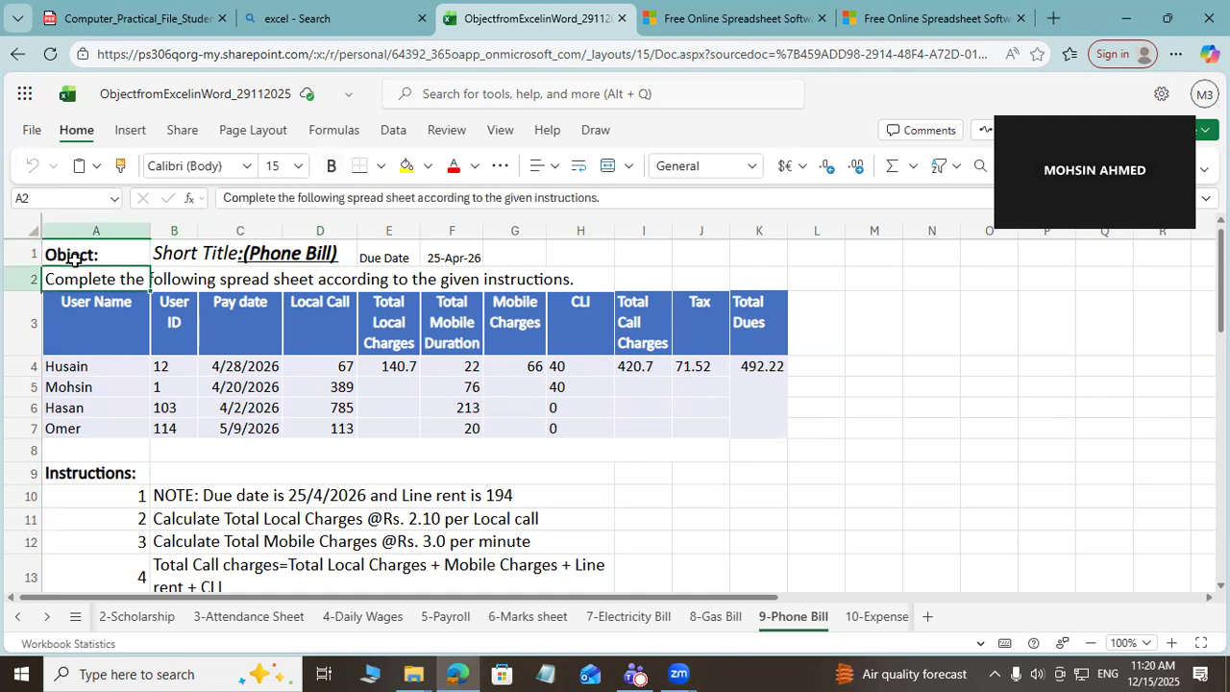
key("shift+Right")
key("shift+Right")
key("shift+Right")
key("shift+Right")
key("shift+Right")
key("shift+Right")
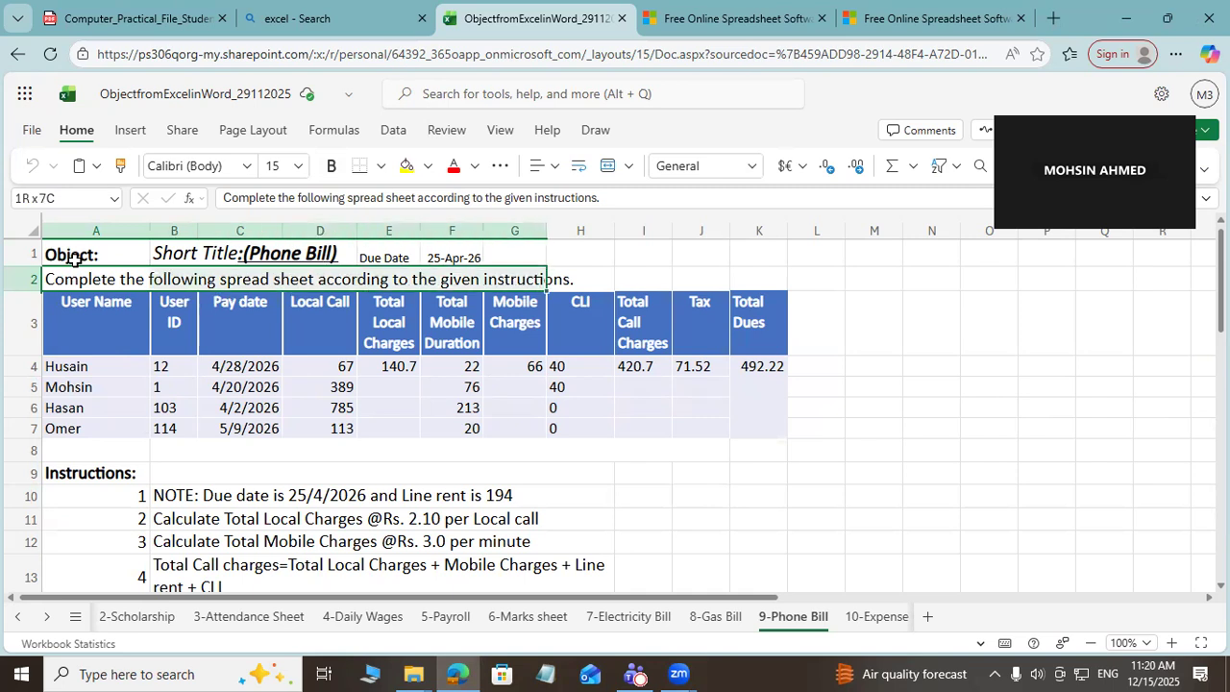
key("shift+Right")
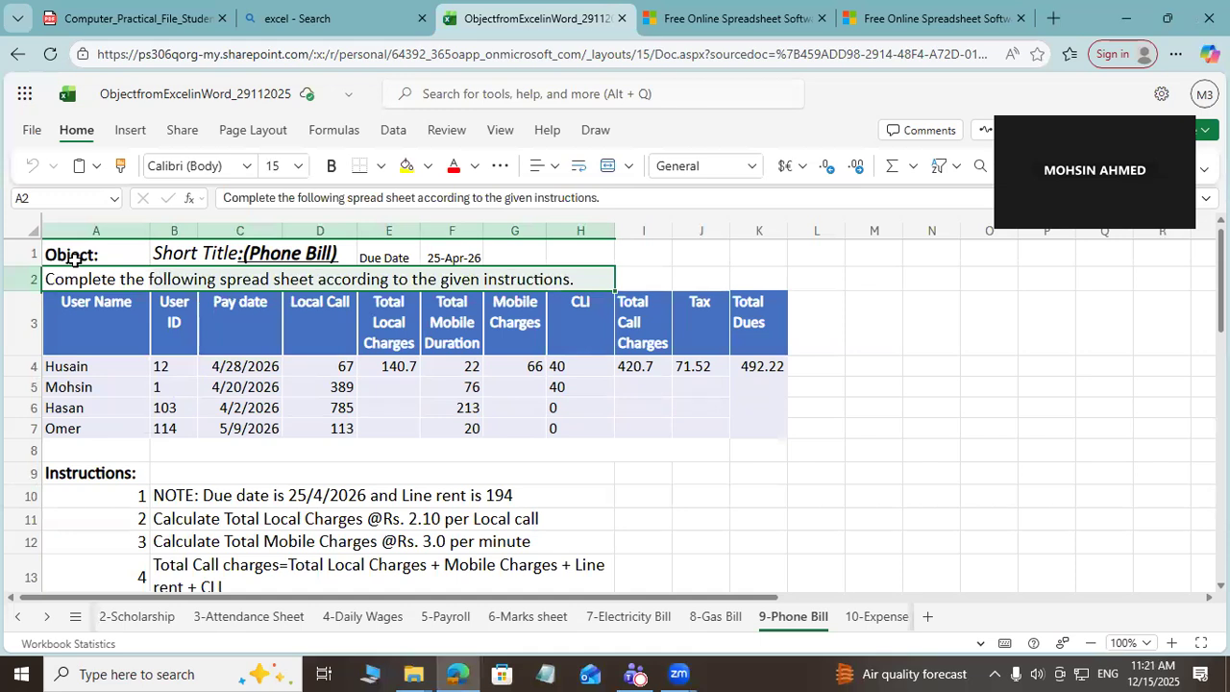
Step: Read through the numbered instructions in rows 10 to 17 below the phone bill table
left_click(171, 495)
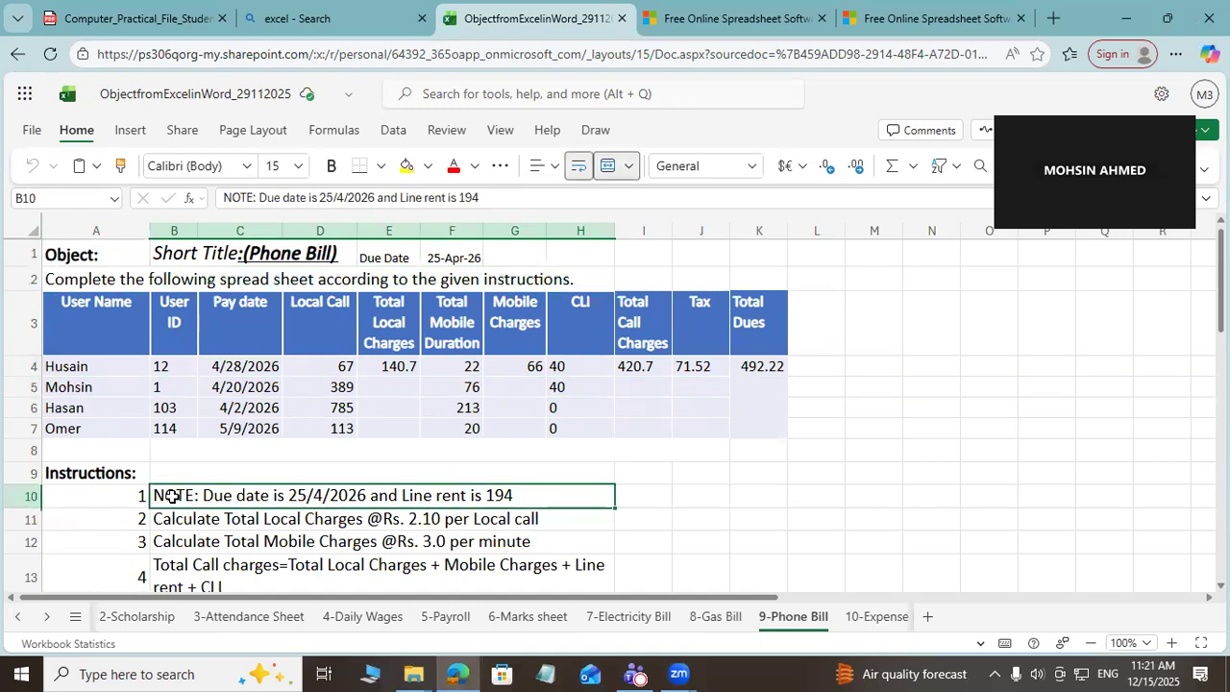
key("shift+Down")
key("shift+Down")
key("shift+Down")
key("shift+Down")
key("shift+Down")
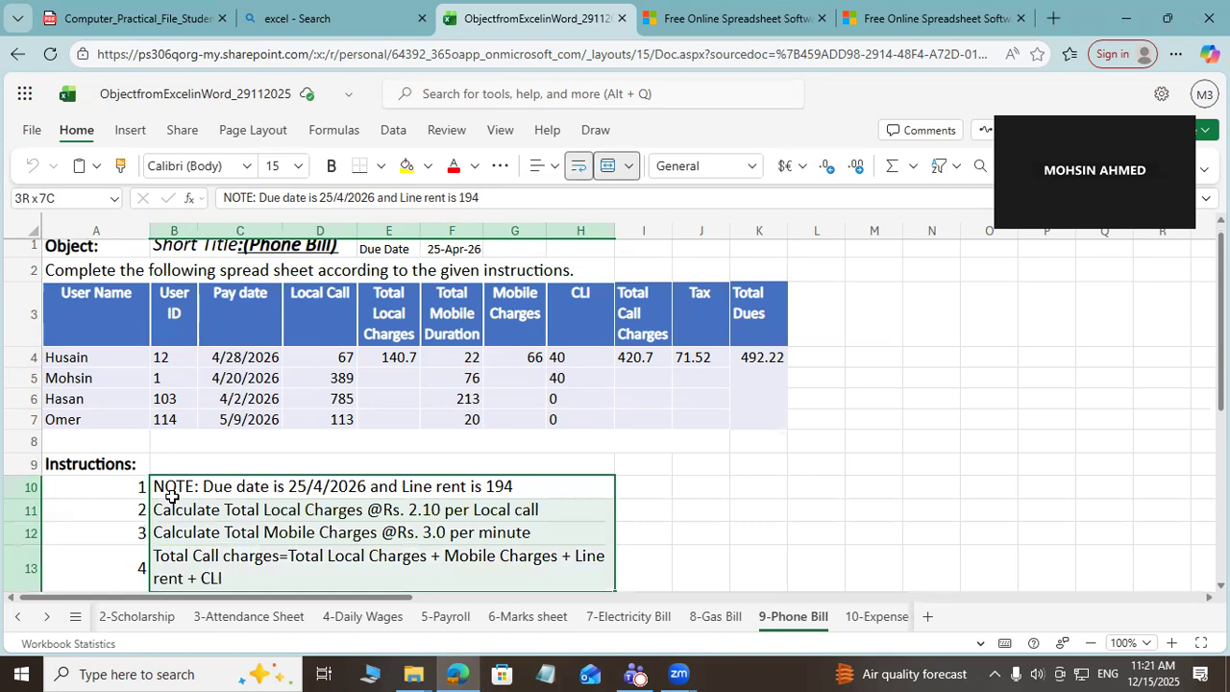
key("shift+Right")
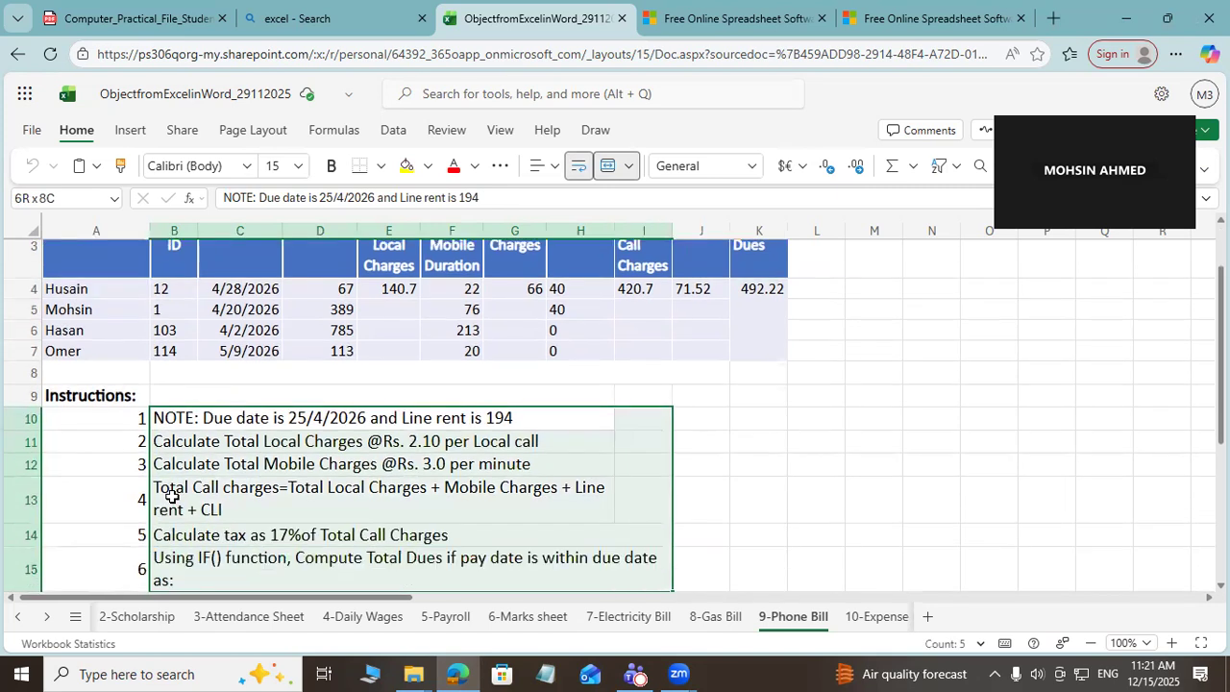
key("Down")
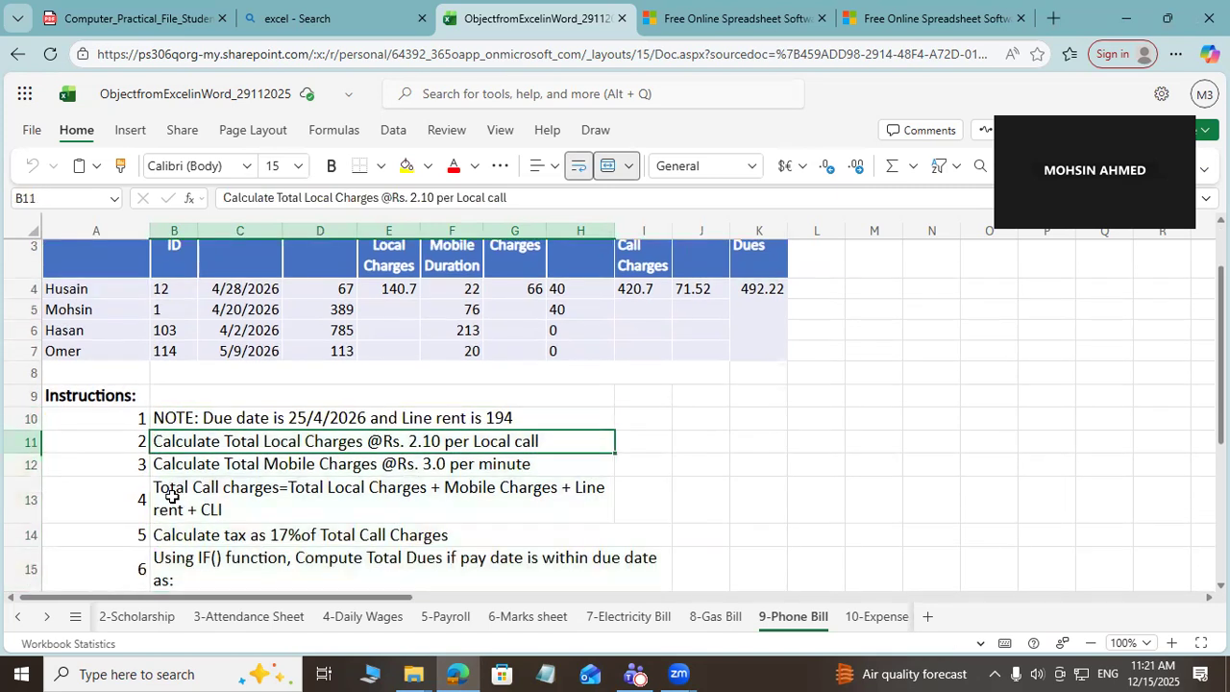
key("Down")
key("Down")
key("Down")
key("Down")
key("Down")
key("Down")
key("Down")
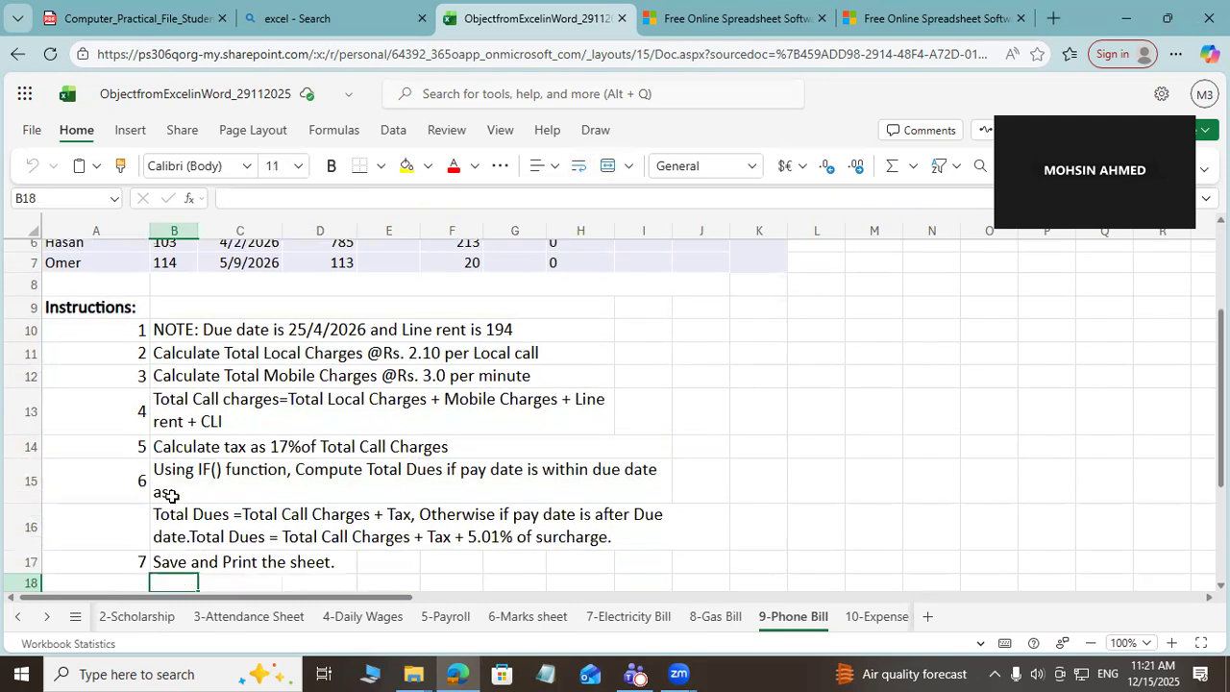
key("Up")
key("Up")
key("Up")
key("Up")
key("Up")
key("Up")
key("Up")
key("Up")
key("Up")
key("Up")
key("Up")
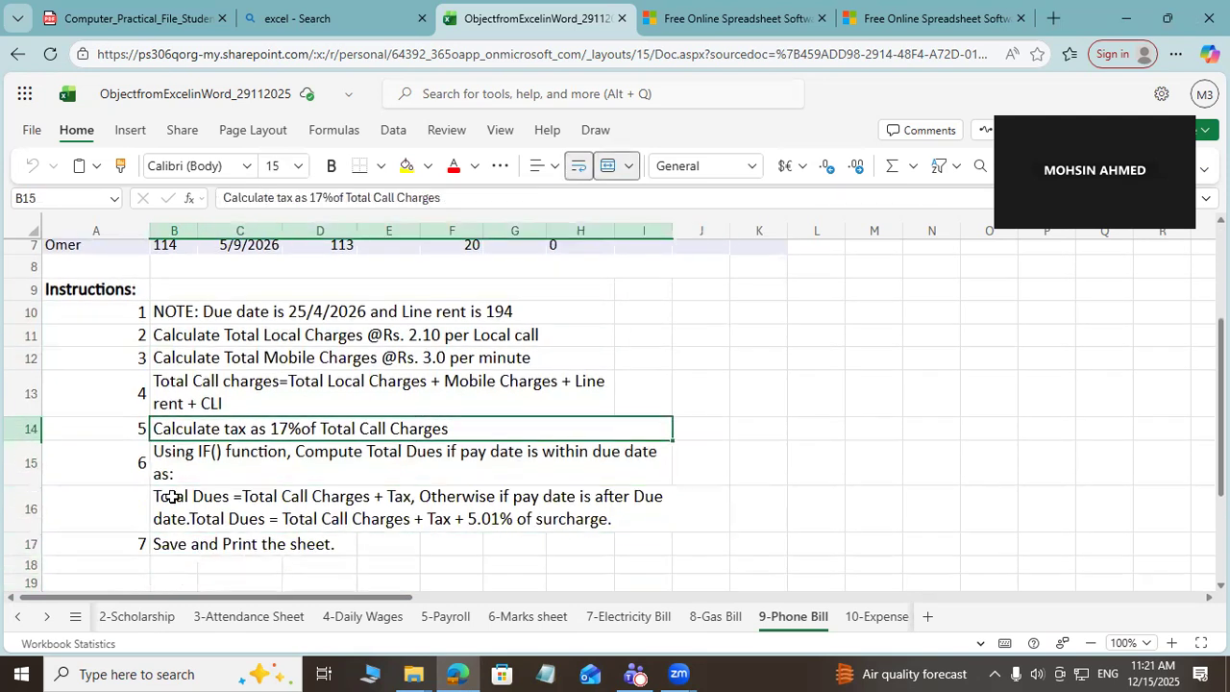
key("Up")
key("Up")
key("Up")
key("Up")
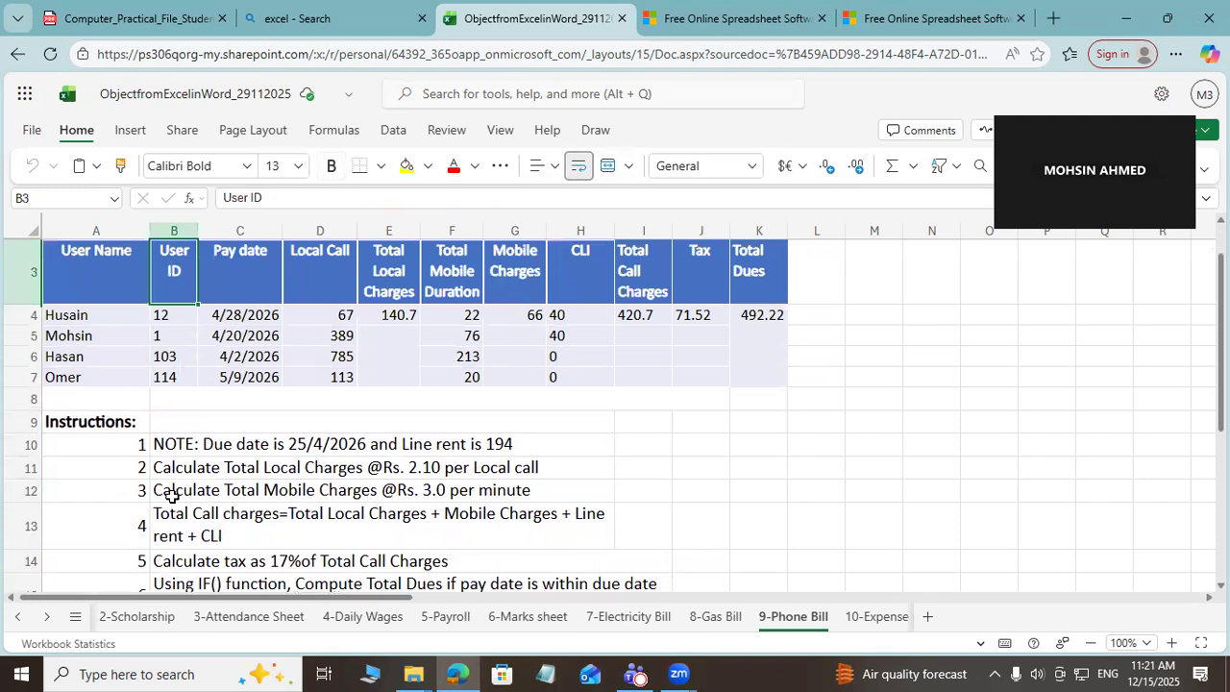
Step: Try to copy the phone bill table A3:K7 and paste it at cell M3
key("Down")
key("Down")
key("Up")
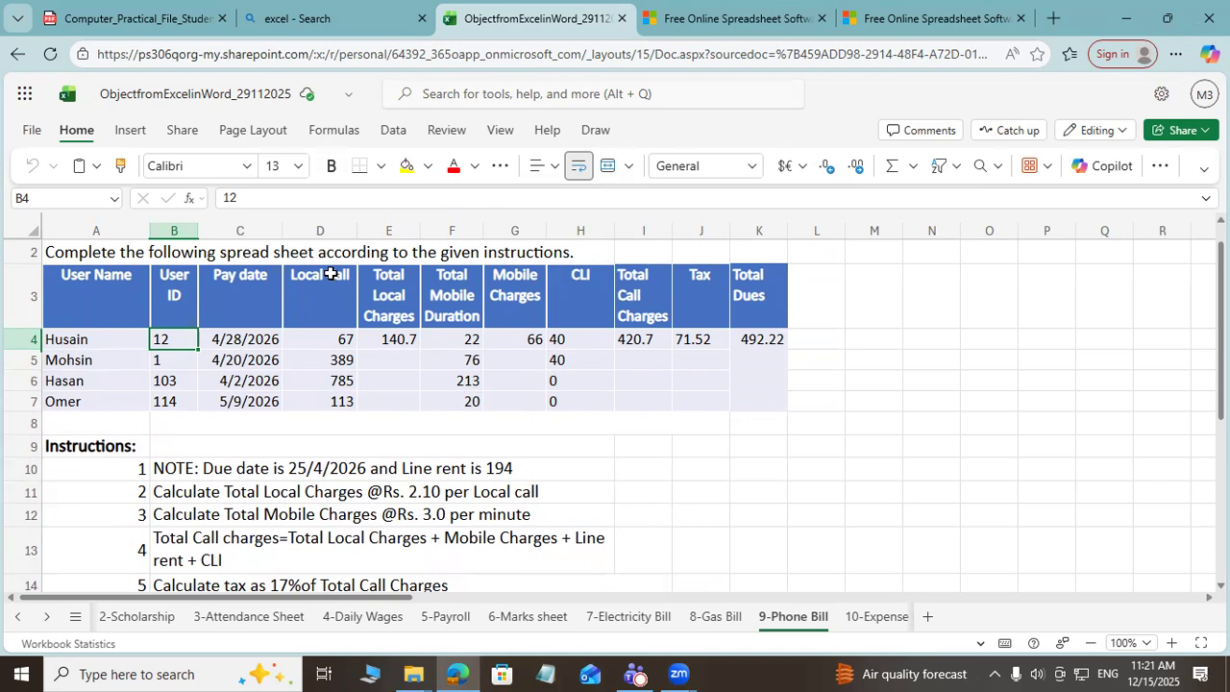
key("Up")
key("Left")
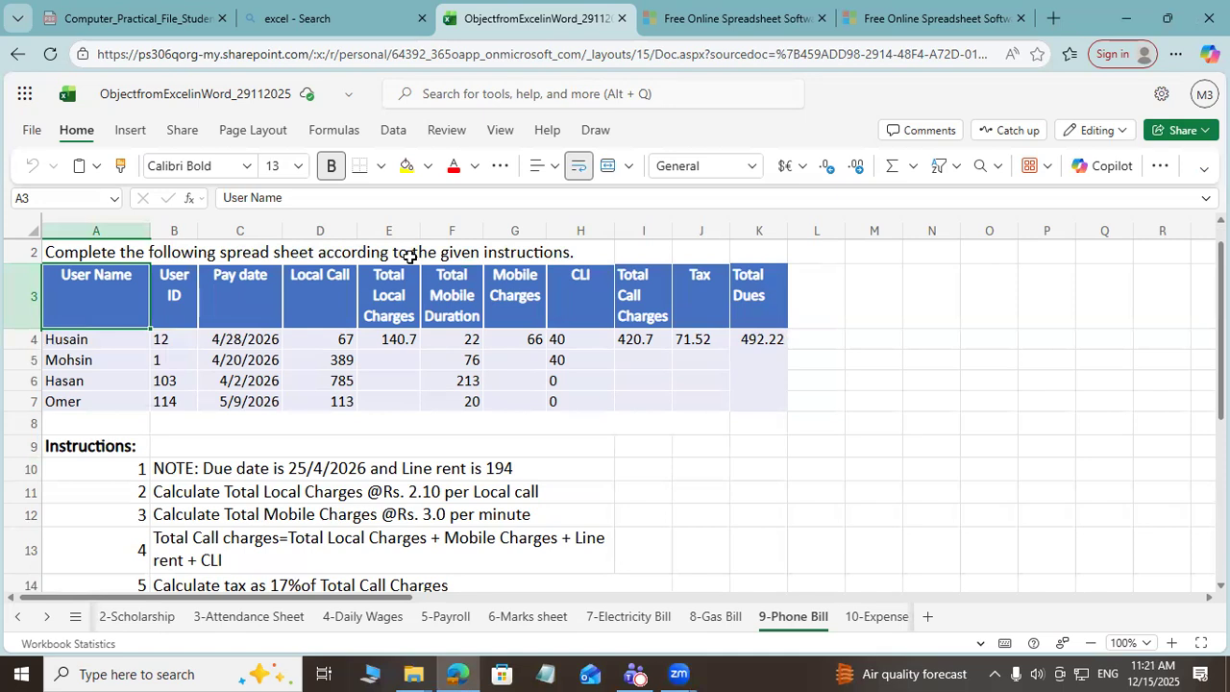
key("shift+Right")
key("shift+Right")
key("shift+Right")
key("shift+Right")
key("shift+Right")
key("shift+Right")
key("shift+Right")
key("shift+Right")
key("shift+Right")
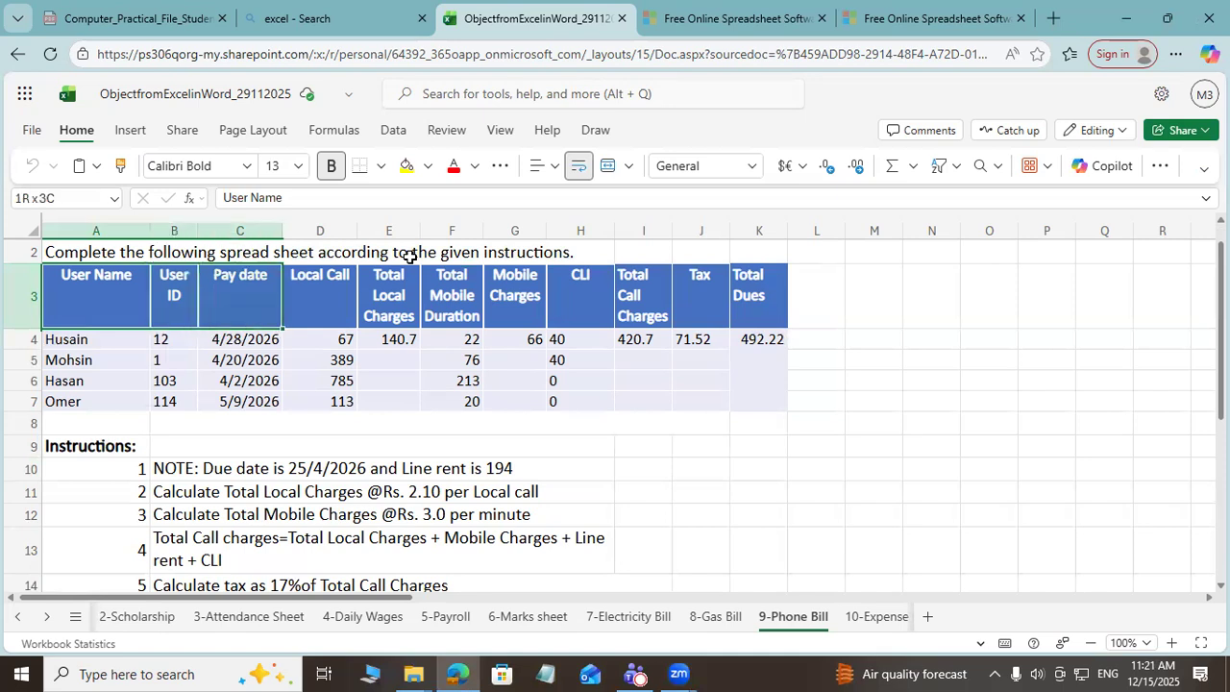
key("shift+Right")
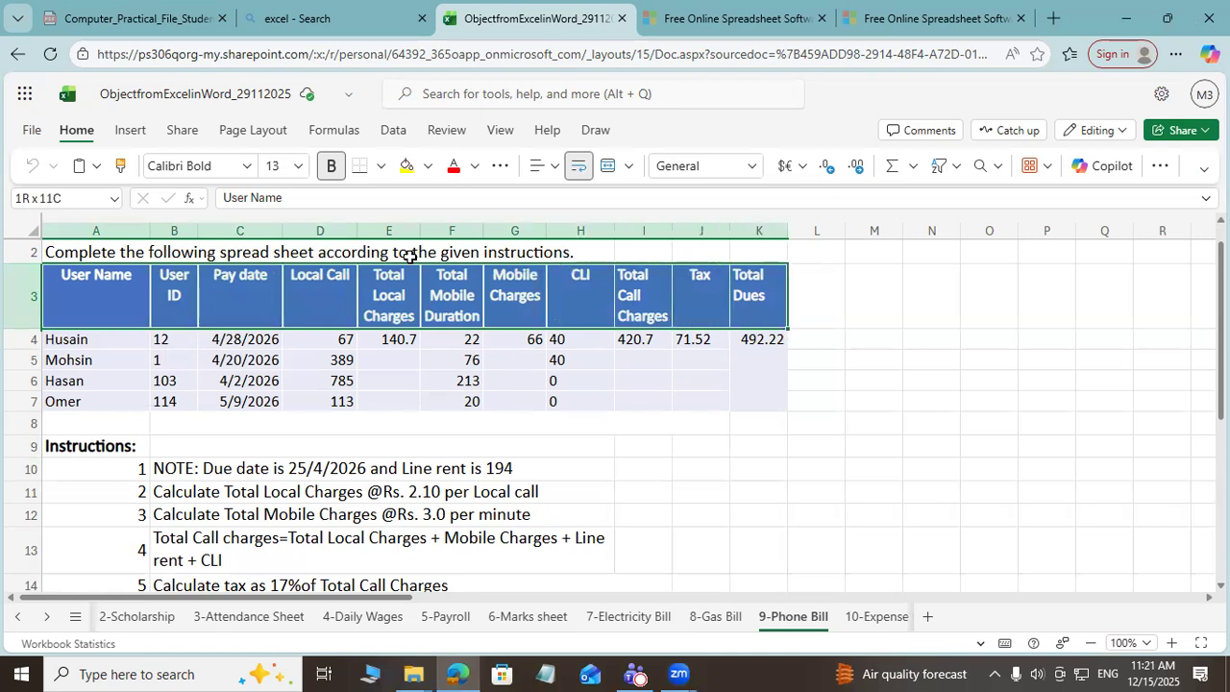
key("shift+Down")
key("shift+Down")
key("shift+Down")
key("shift+Down")
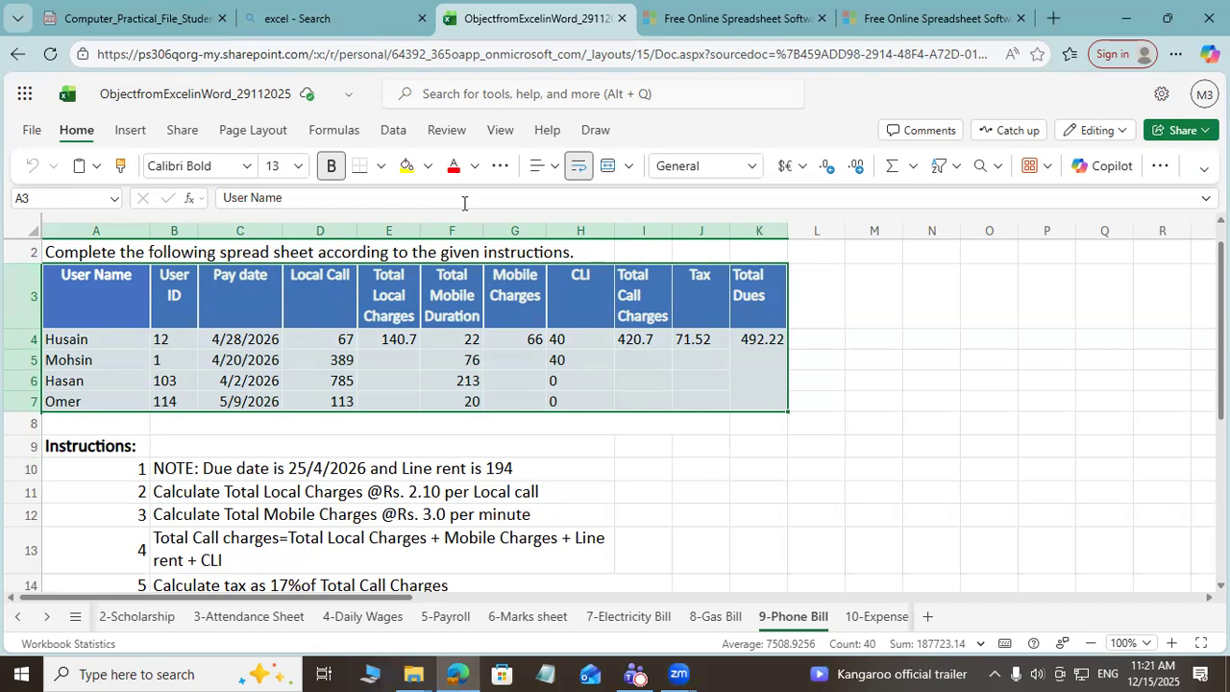
key("ctrl+c")
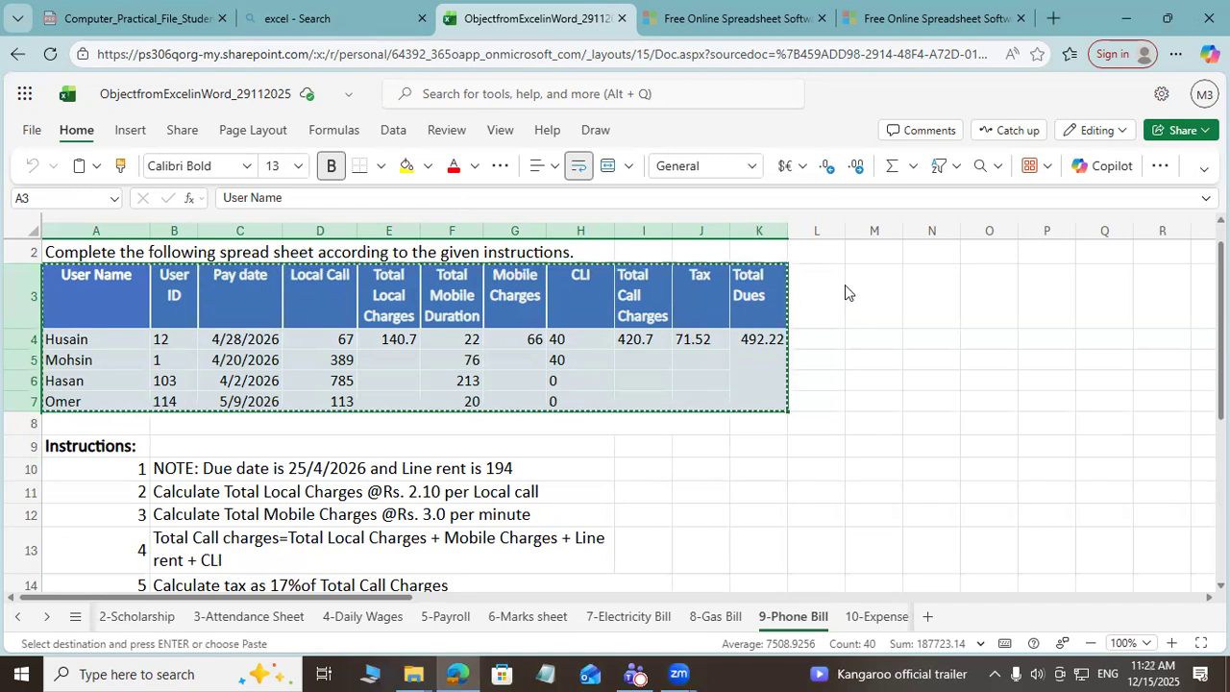
key("Return")
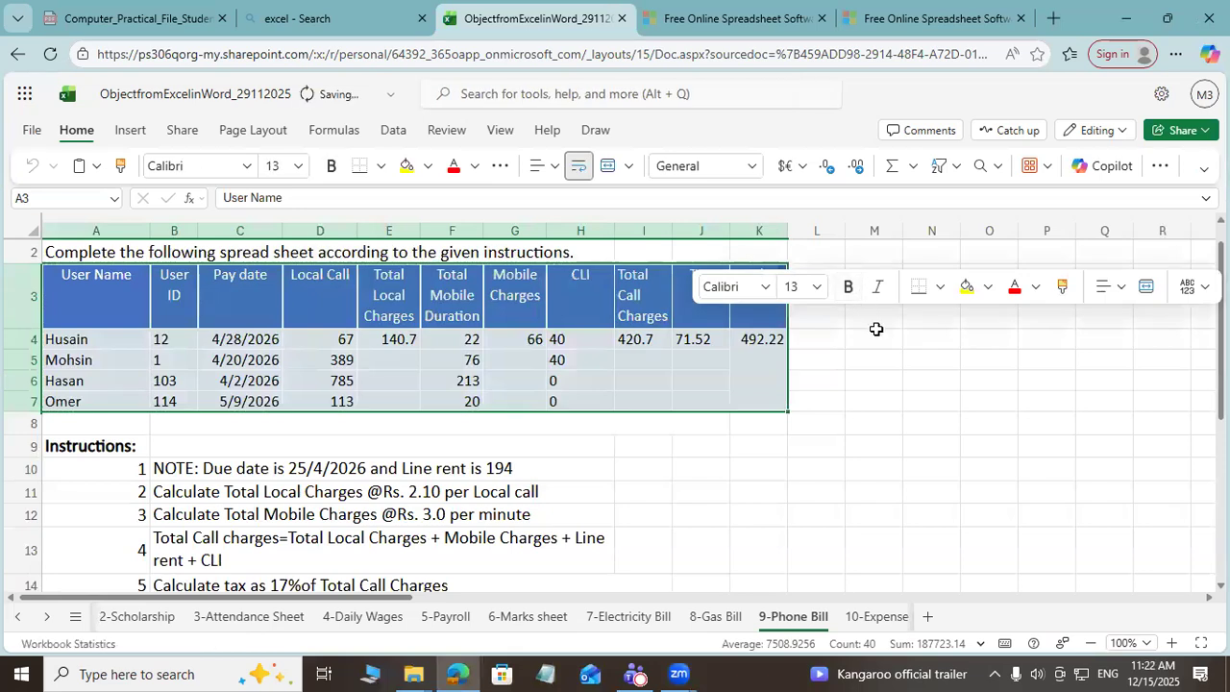
left_click(875, 331)
right_click(869, 314)
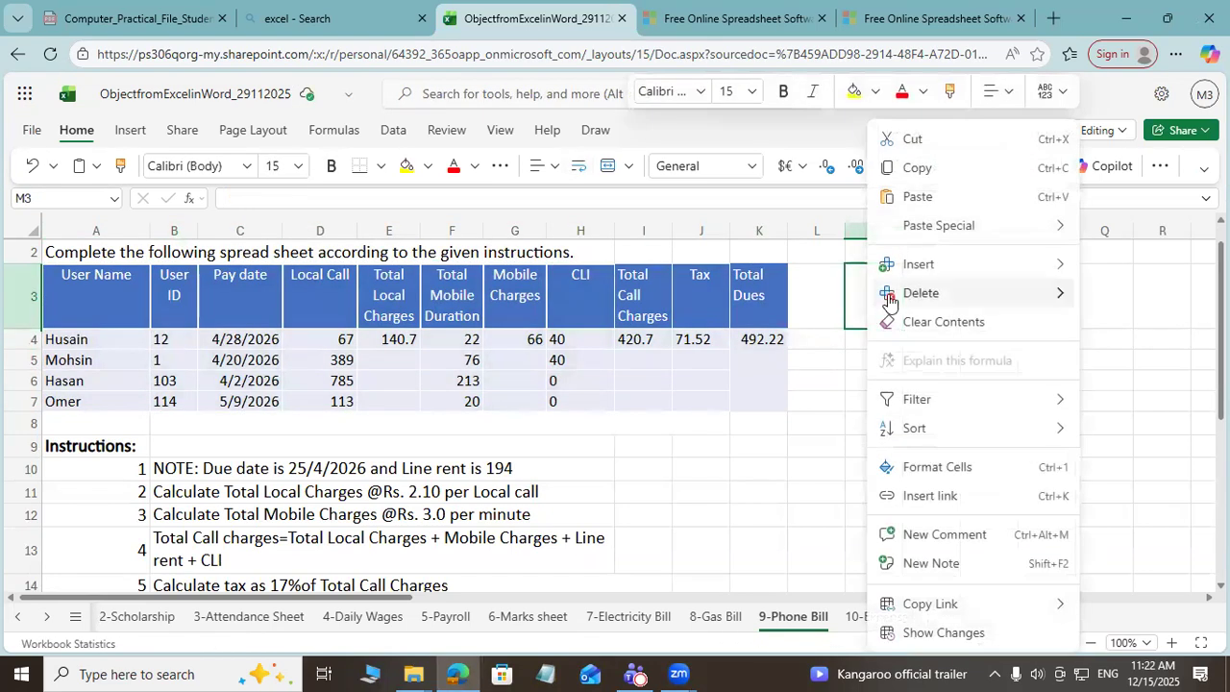
left_click(929, 198)
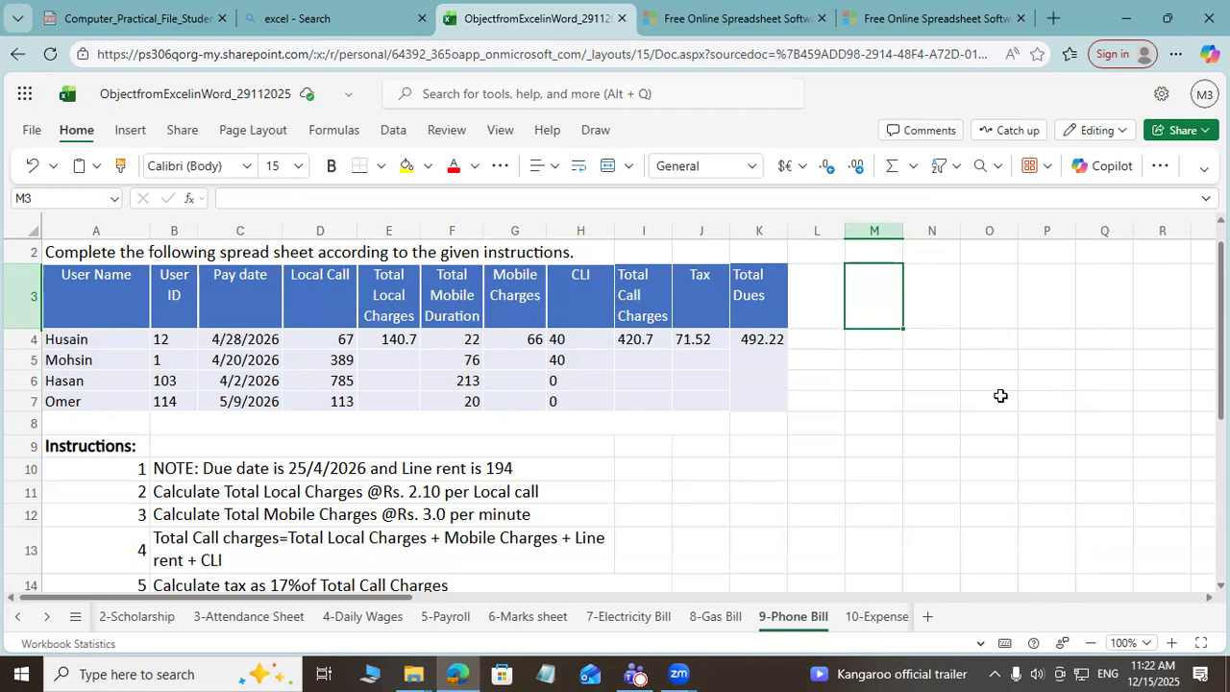
Step: Copy the phone bill table A3:K7 and paste the duplicate starting at cell M3
key("Left")
key("Left")
key("Left")
key("Left")
key("Left")
key("Left")
key("Left")
key("Left")
key("Left")
key("Left")
key("Left")
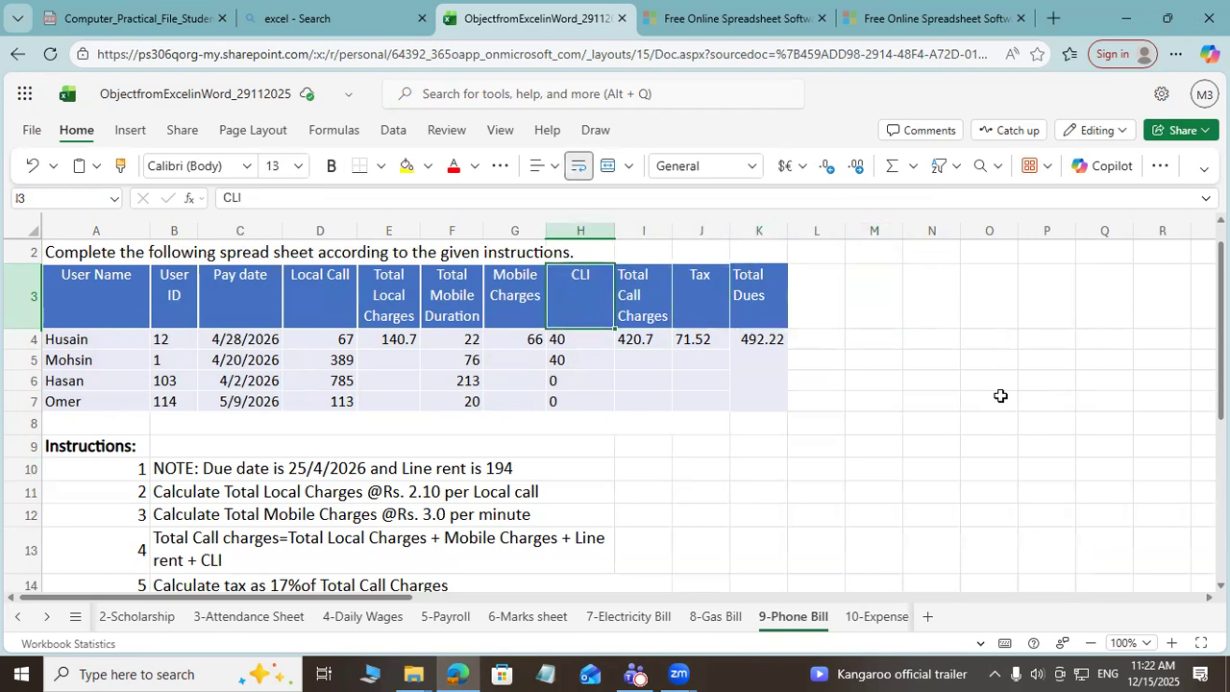
key("Left")
key("shift+Right")
key("shift+Right")
key("shift+Right")
key("shift+Right")
key("shift+Right")
key("shift+Right")
key("shift+Right")
key("shift+Right")
key("shift+Right")
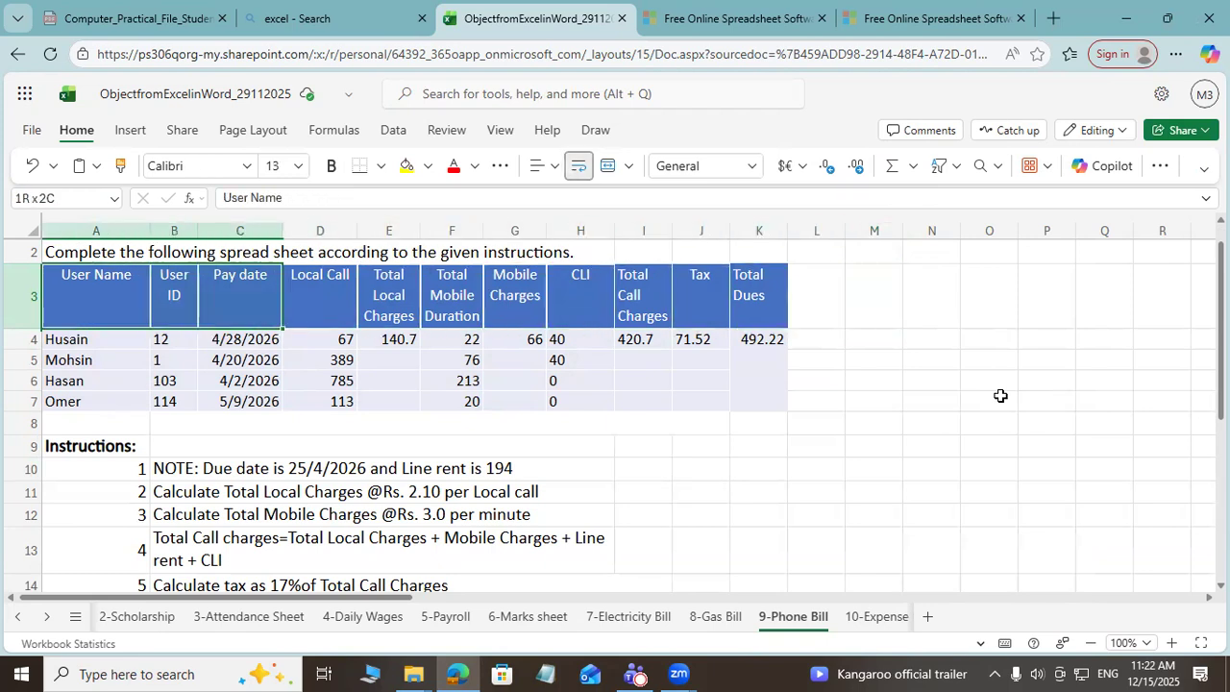
key("shift+Right")
key("shift+Down")
key("shift+Down")
key("shift+Down")
key("shift+Down")
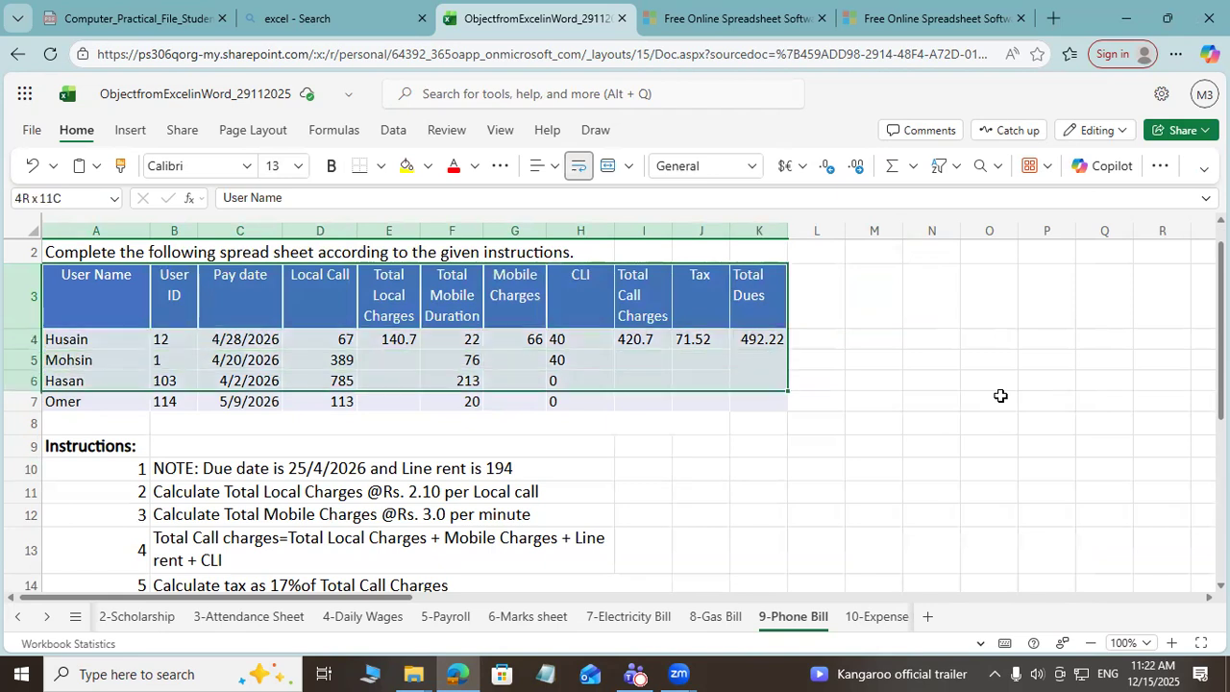
key("ctrl+c")
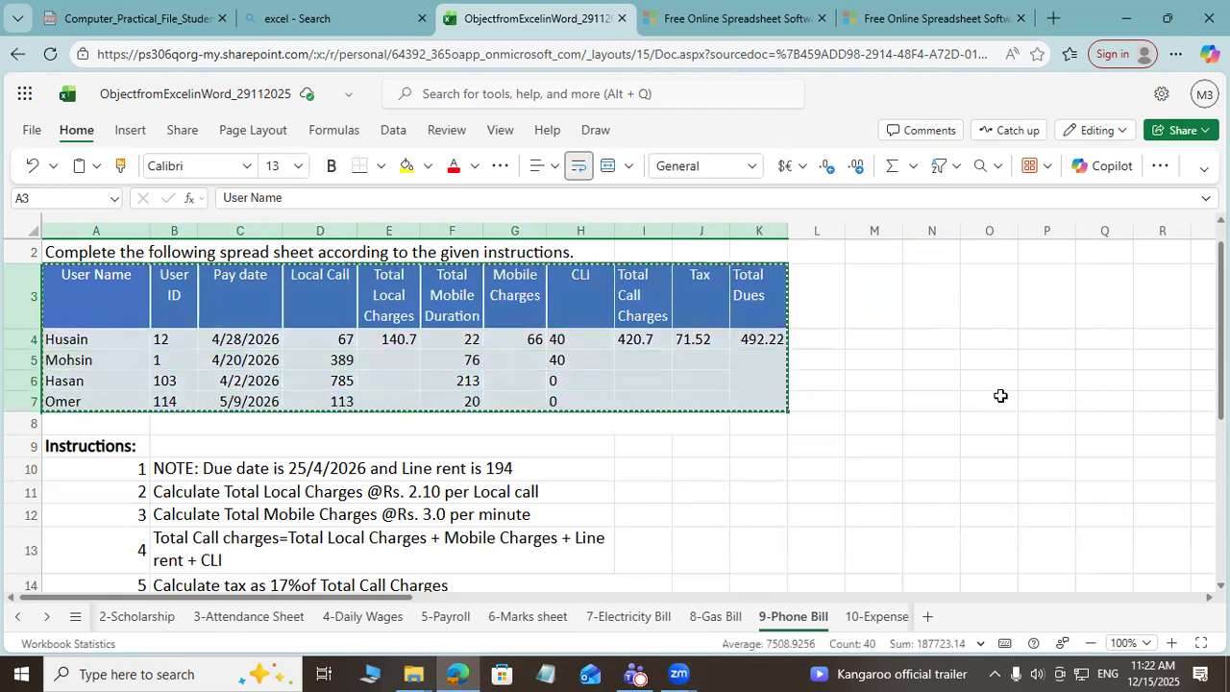
left_click(877, 305)
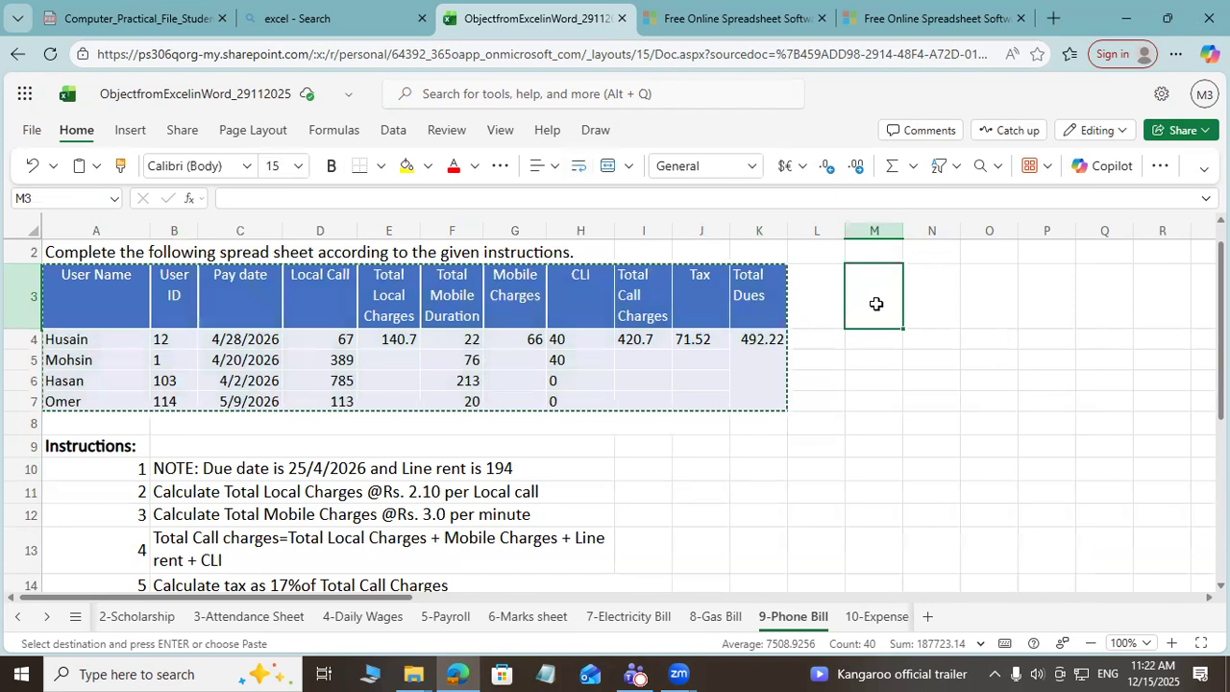
key("ctrl+v")
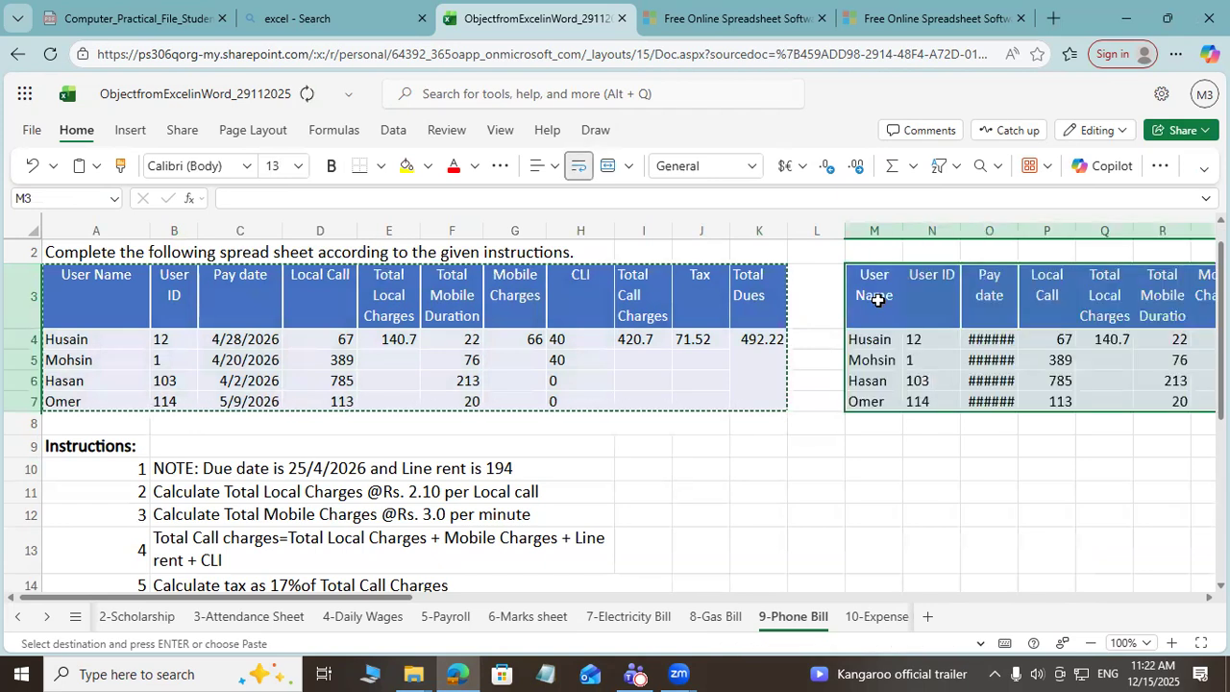
Step: Check the headings across the pasted table copy, from User Name to Total Dues
key("Right")
key("Right")
key("Right")
key("Right")
key("Right")
key("Right")
key("Right")
key("Right")
key("Right")
key("Right")
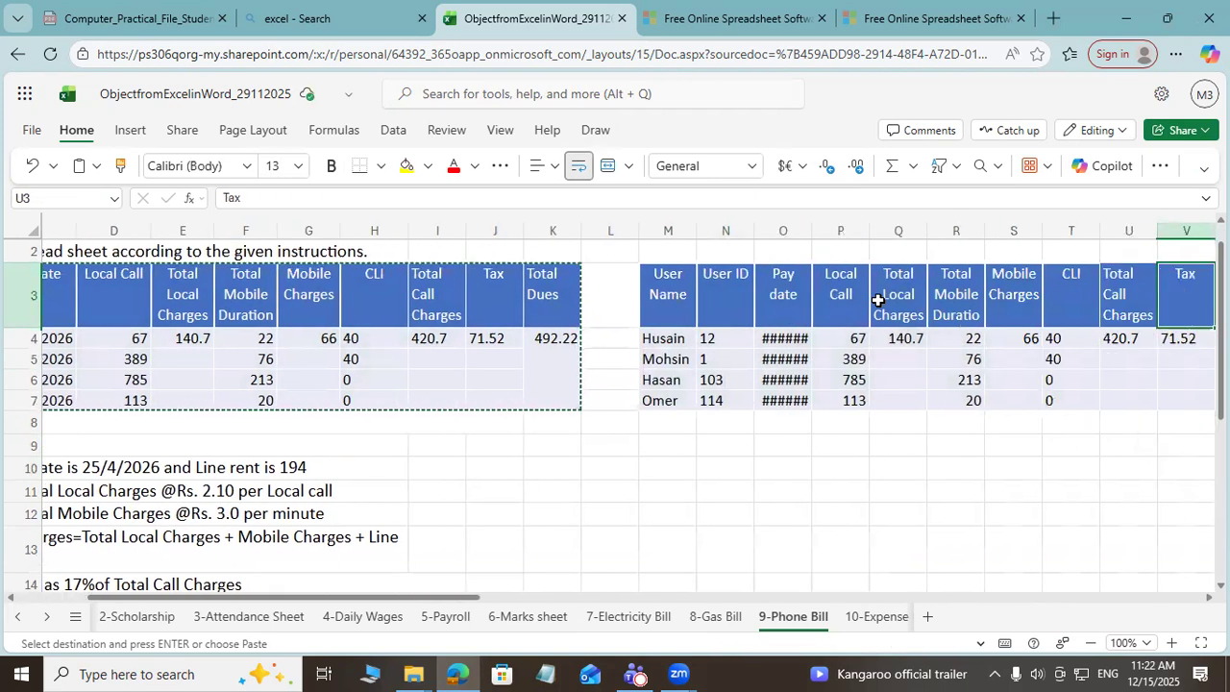
Step: Widen column O in the pasted table so the pay dates fit
key("Left")
key("Left")
key("Left")
key("Left")
key("Left")
key("Left")
key("Left")
key("Left")
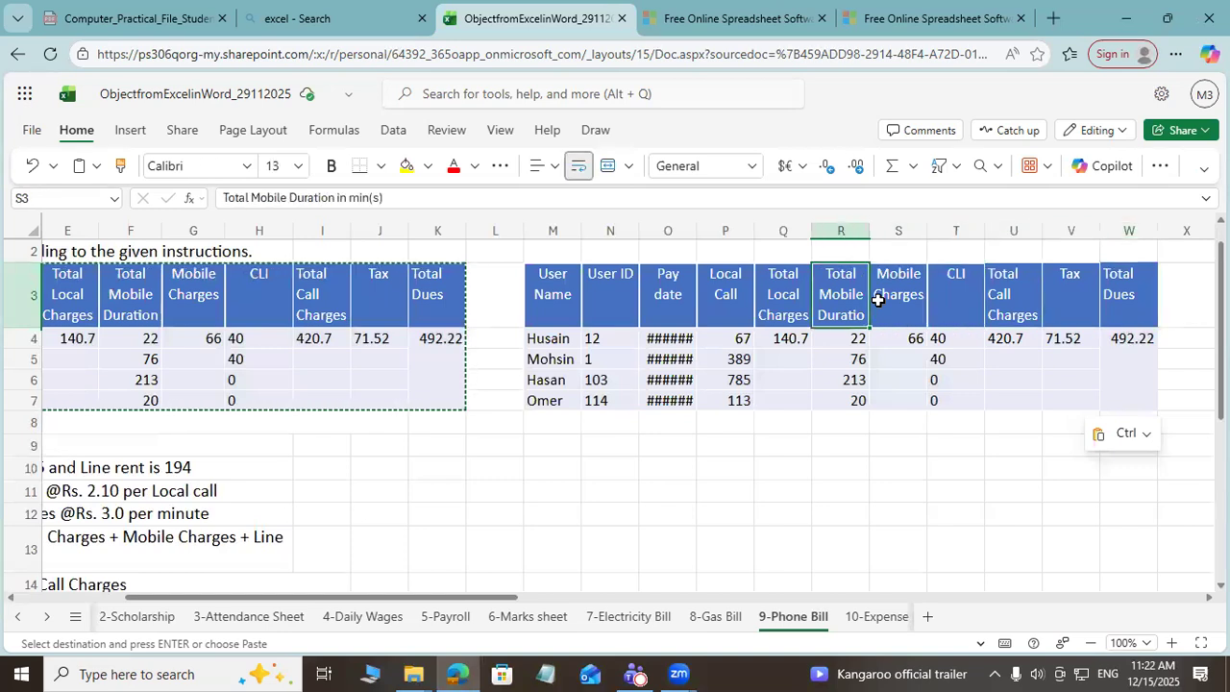
key("Down")
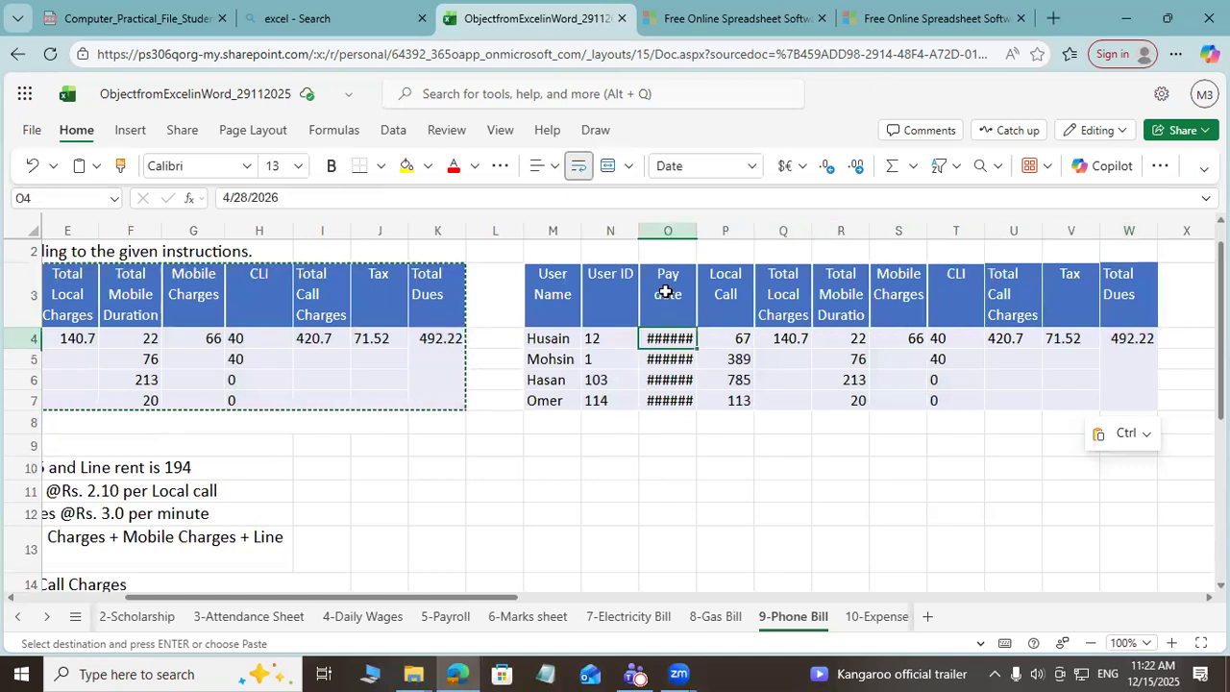
left_click_drag(700, 232, 727, 232)
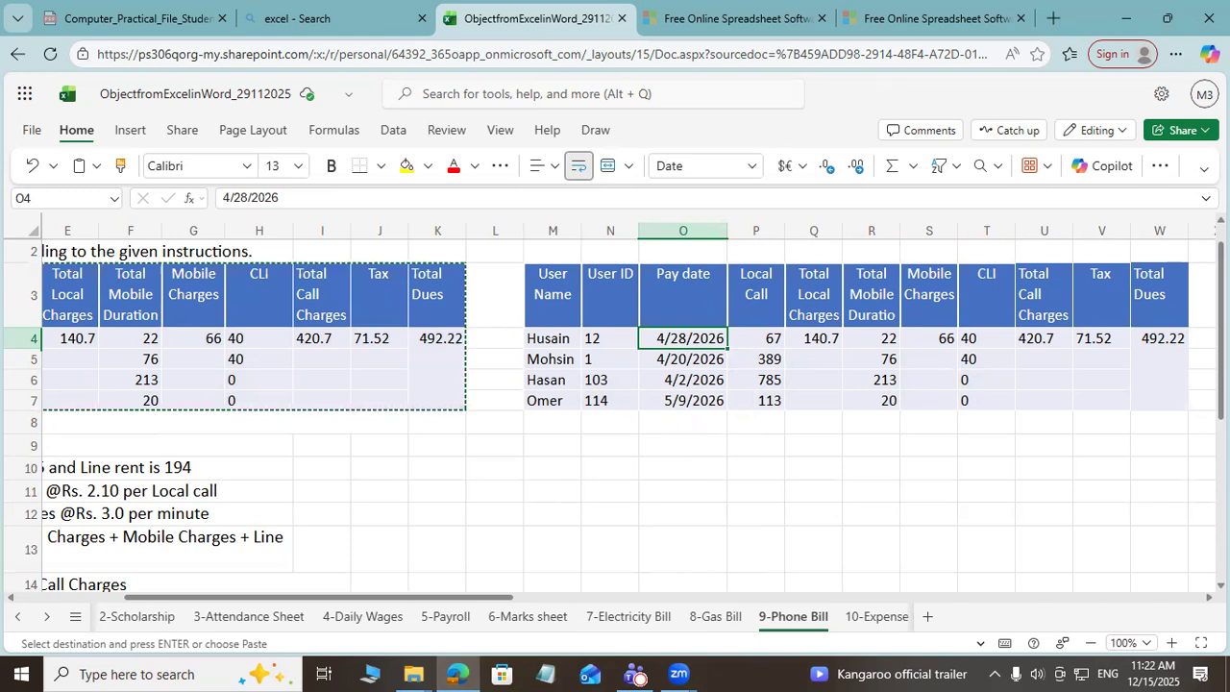
Step: Return to the original phone bill table and clear its pending copy selection
scroll(588, 538, "down", 1)
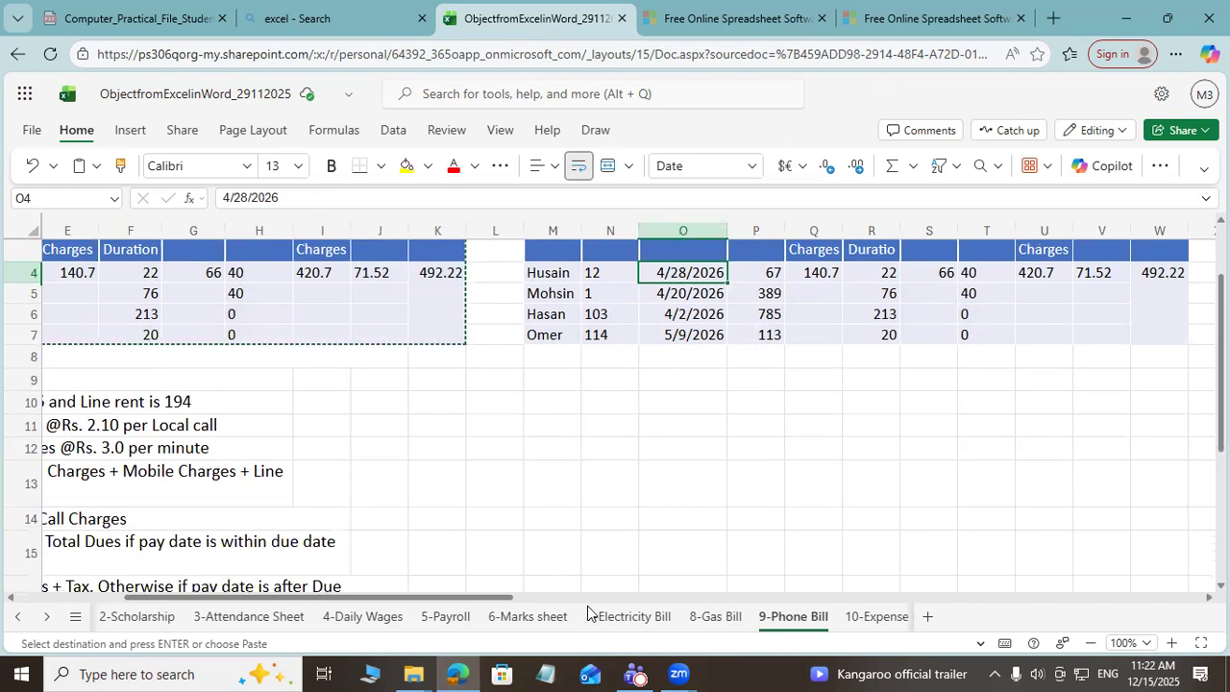
scroll(588, 612, "left", 5)
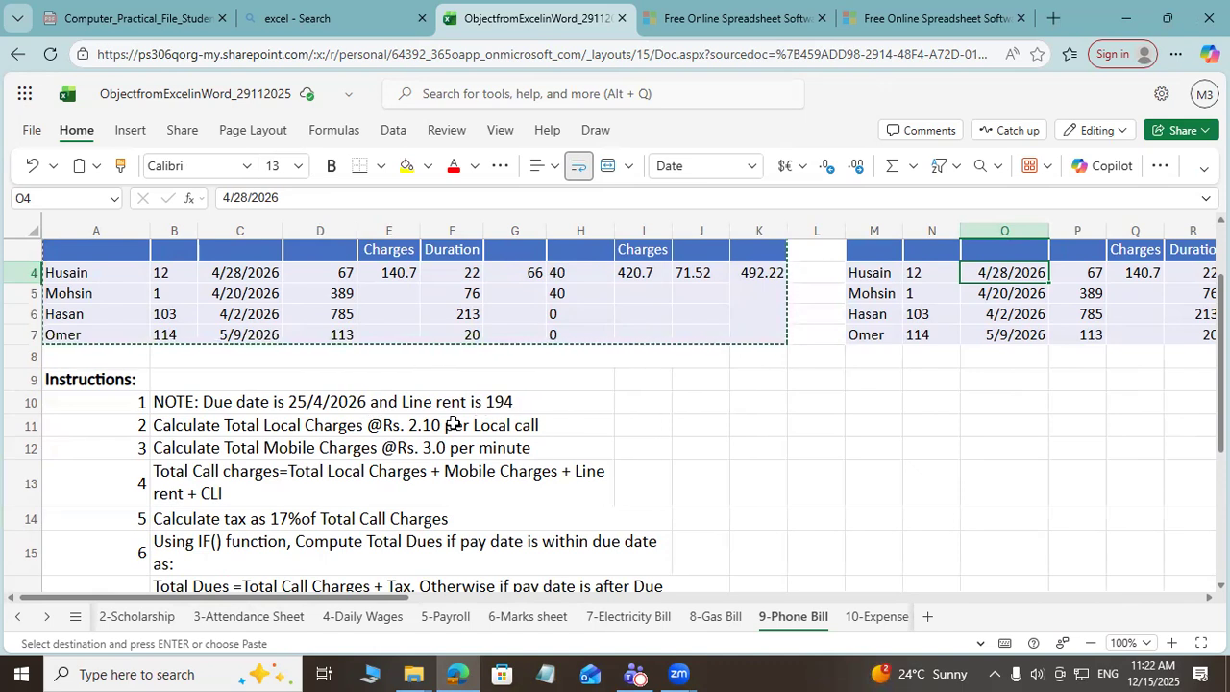
scroll(308, 399, "up", 2)
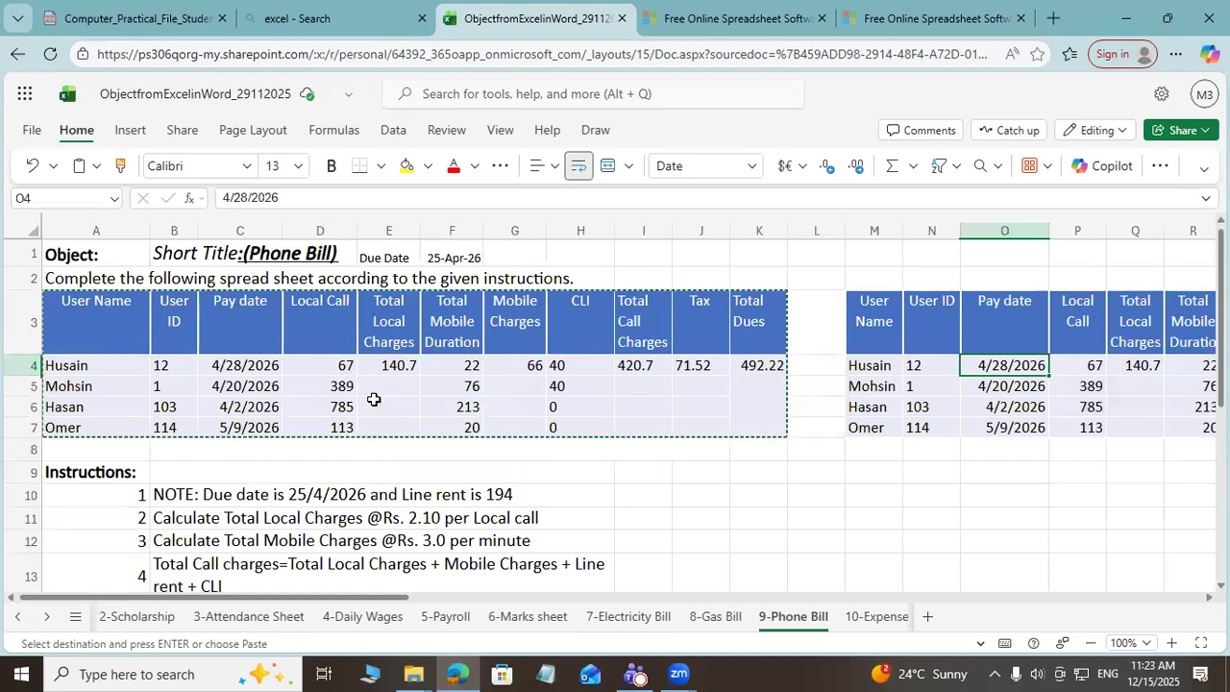
key("Escape")
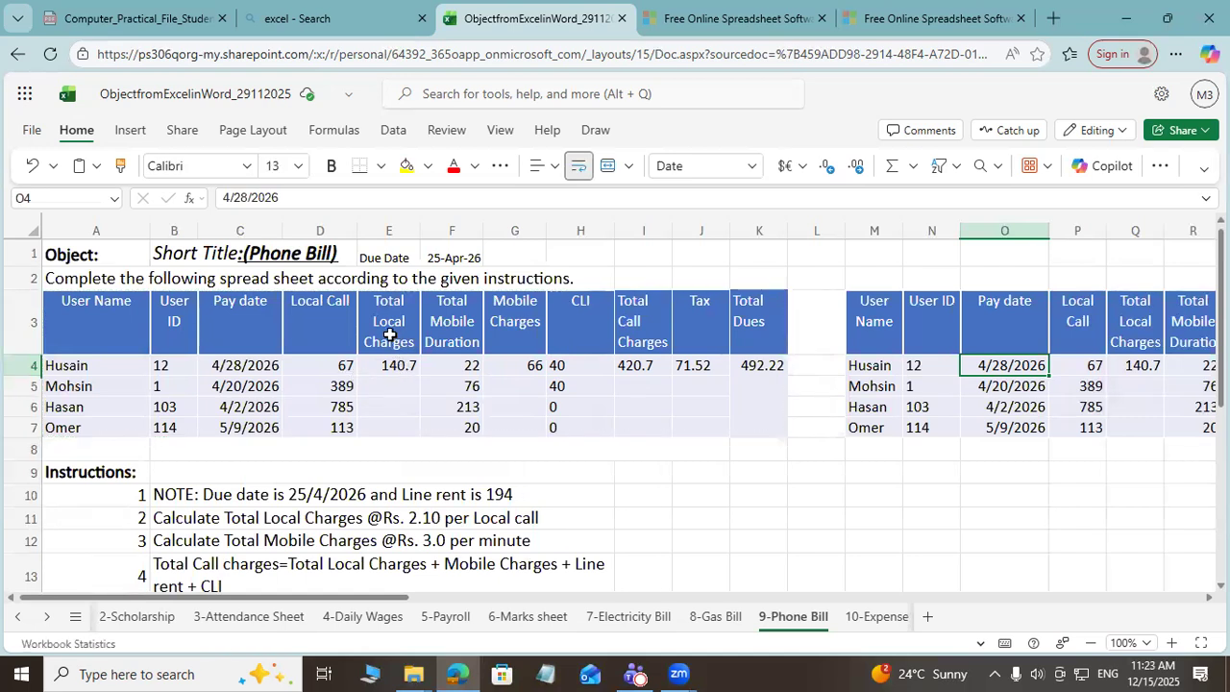
Step: Review the Total Local Charges, Mobile Charges, Total Call Charges, Tax and Total Dues columns and the local charges instruction in B11
left_click(389, 230)
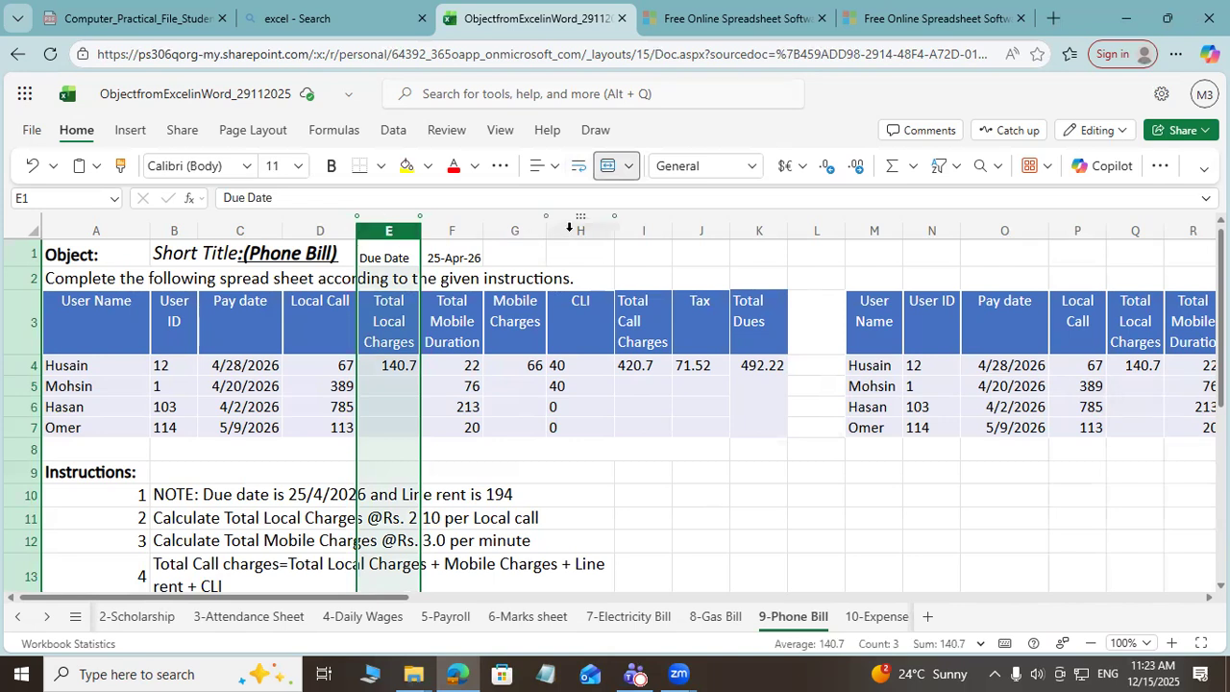
left_click(513, 230)
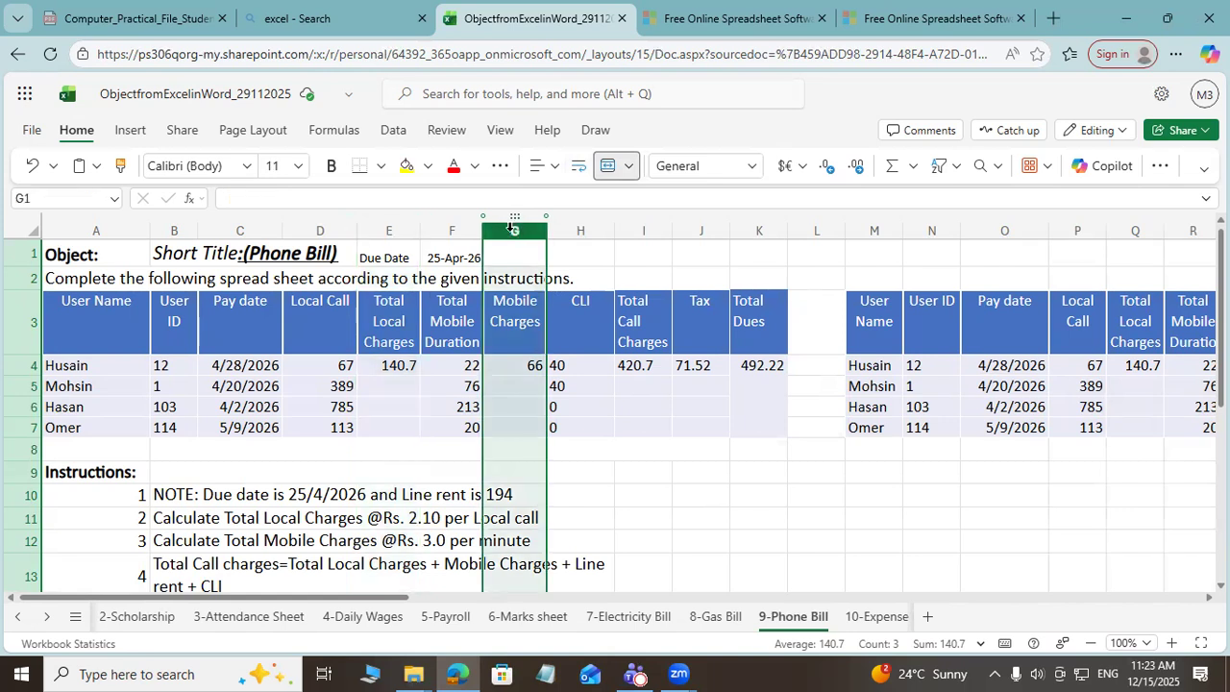
left_click(636, 229)
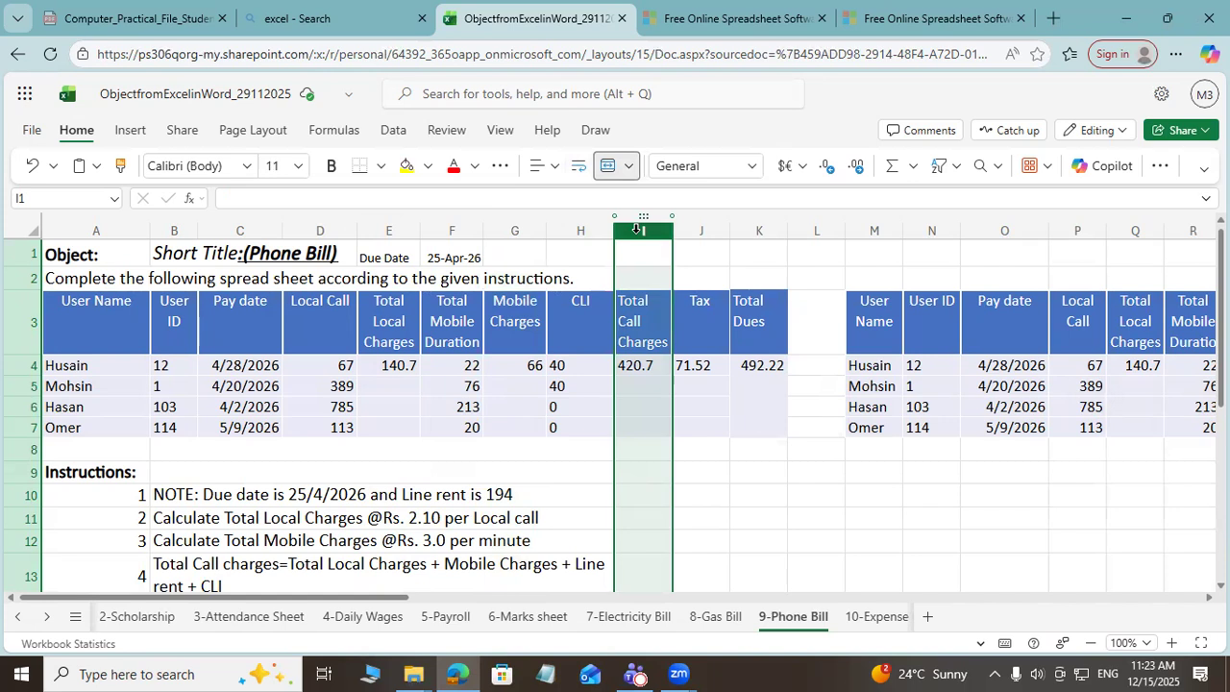
left_click(694, 230)
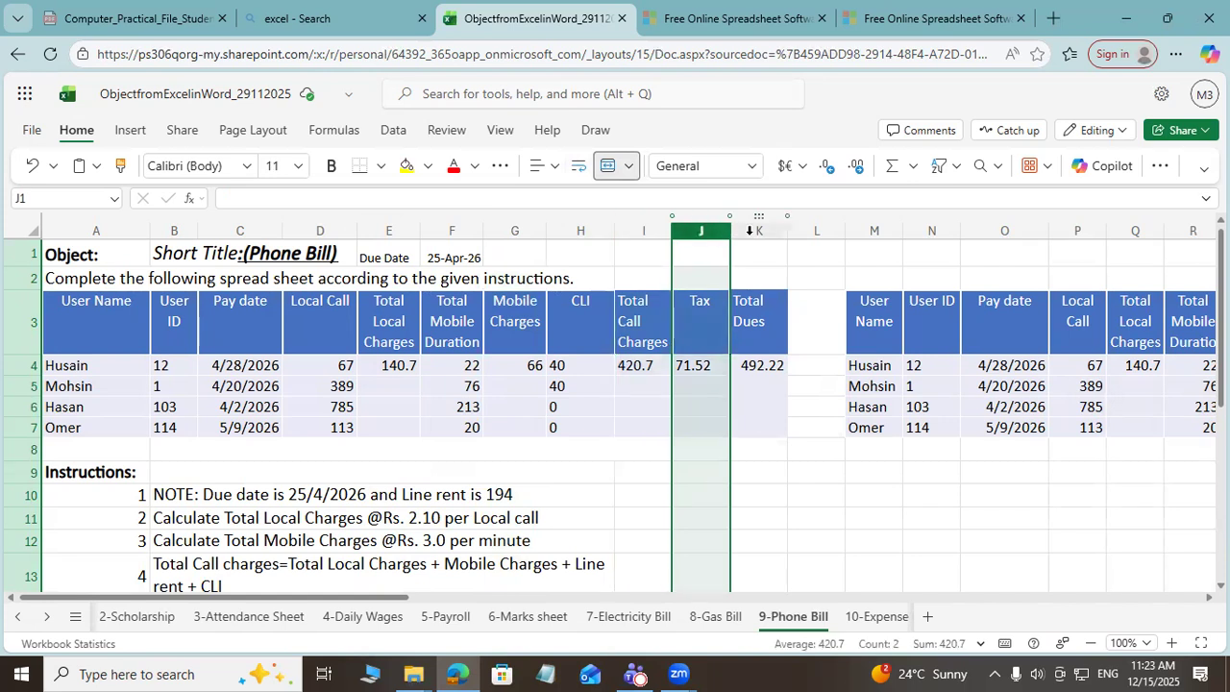
left_click(750, 230)
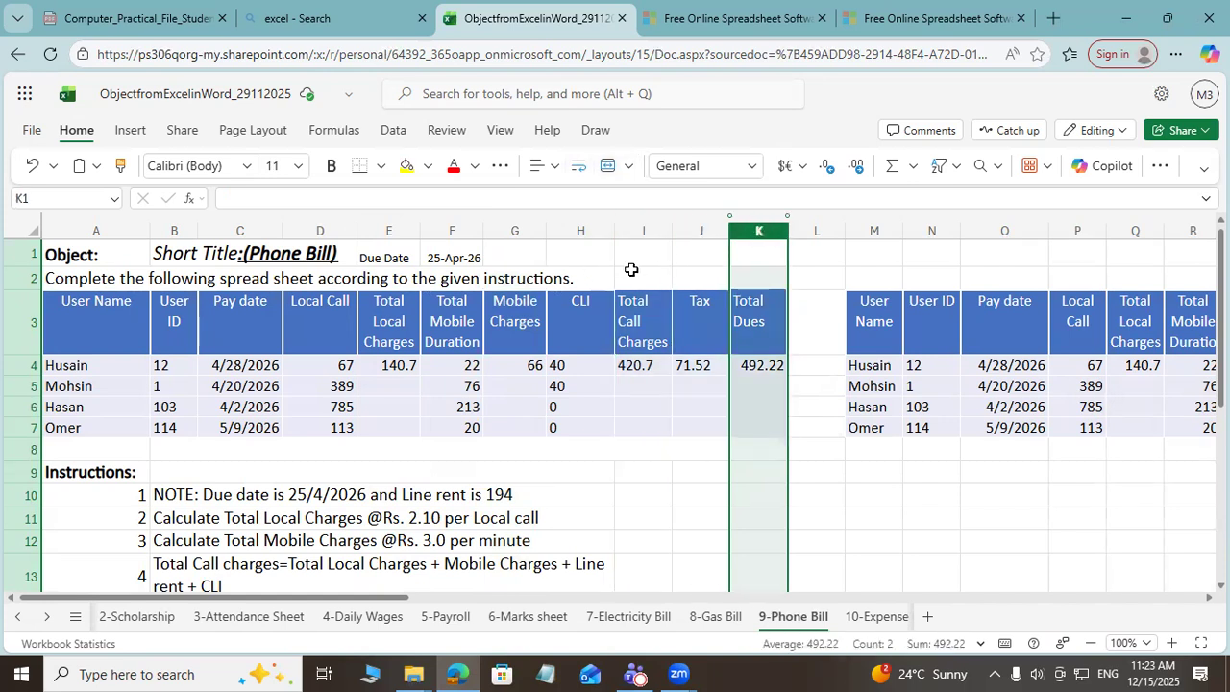
left_click(383, 228)
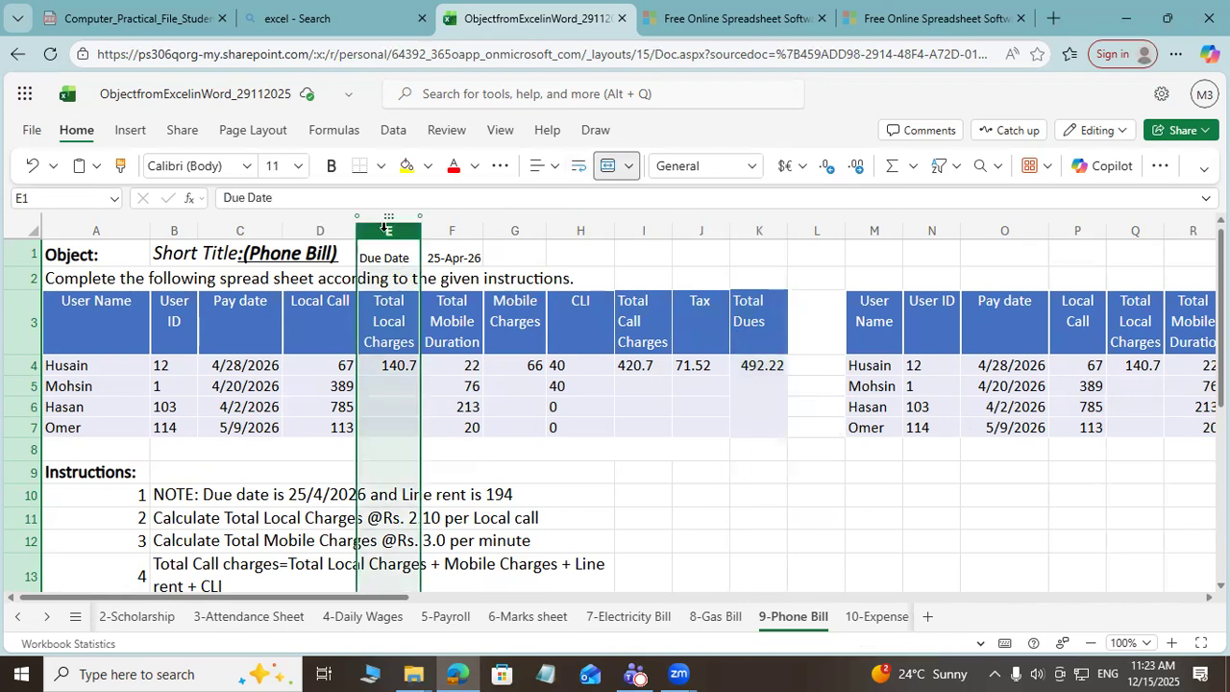
left_click(501, 229)
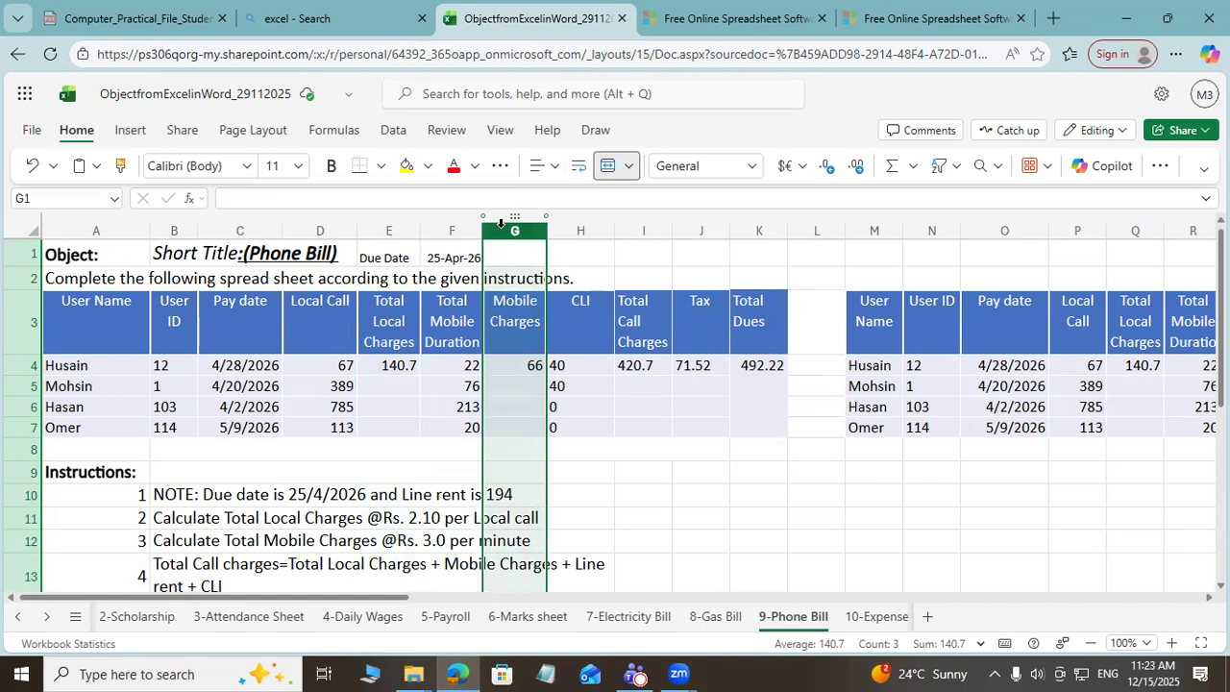
left_click(630, 224)
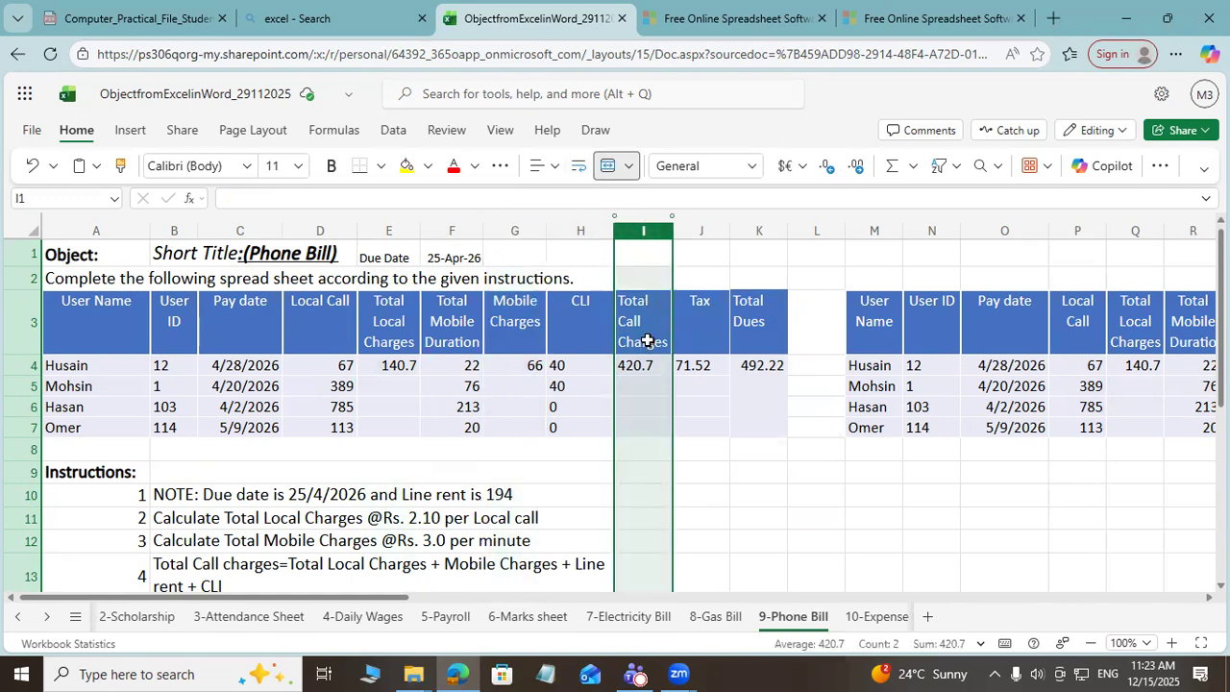
left_click(713, 235)
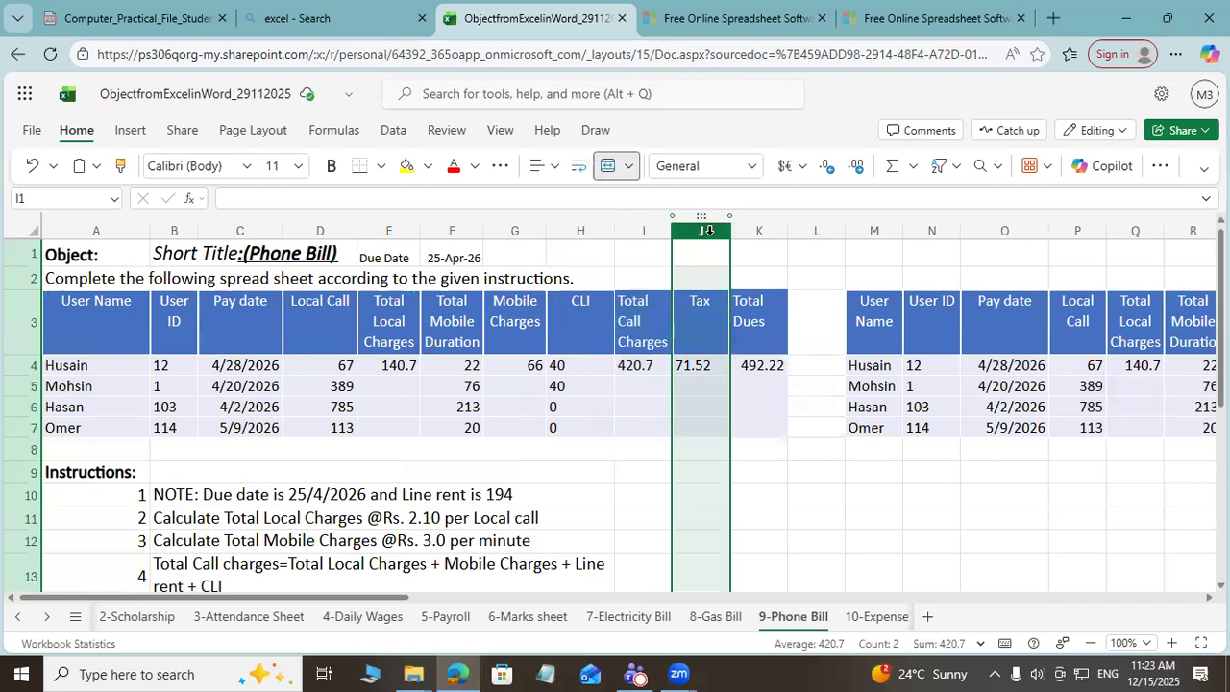
left_click(760, 231)
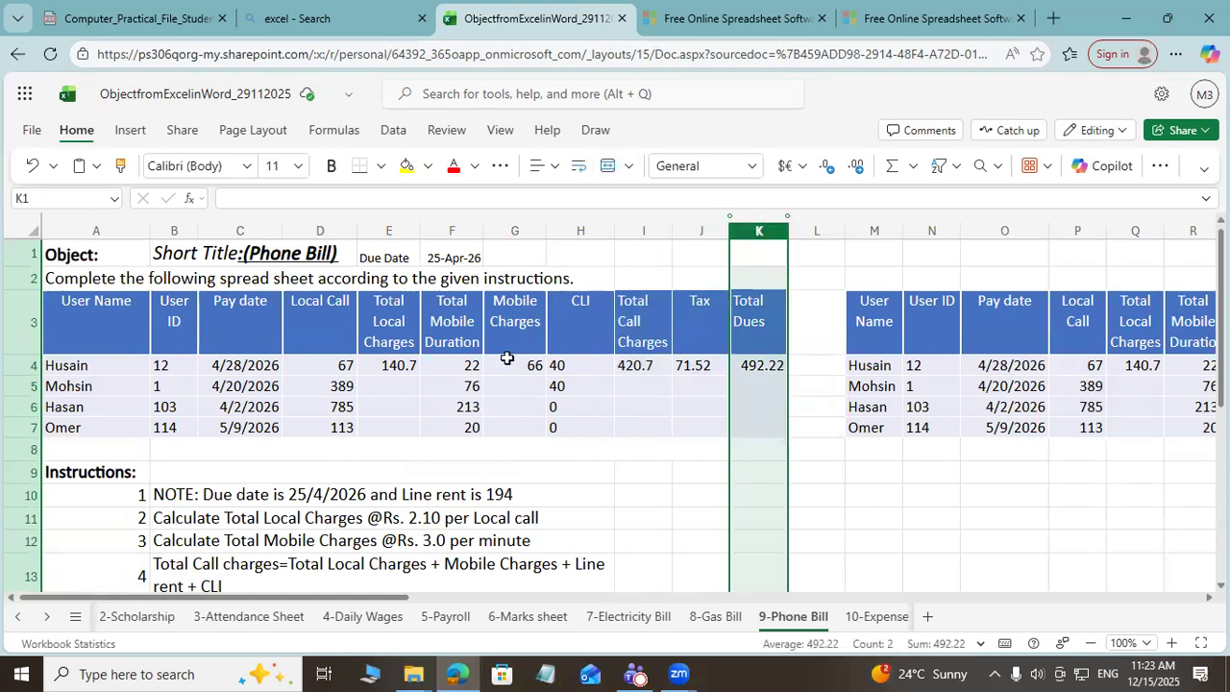
scroll(388, 409, "down", 1)
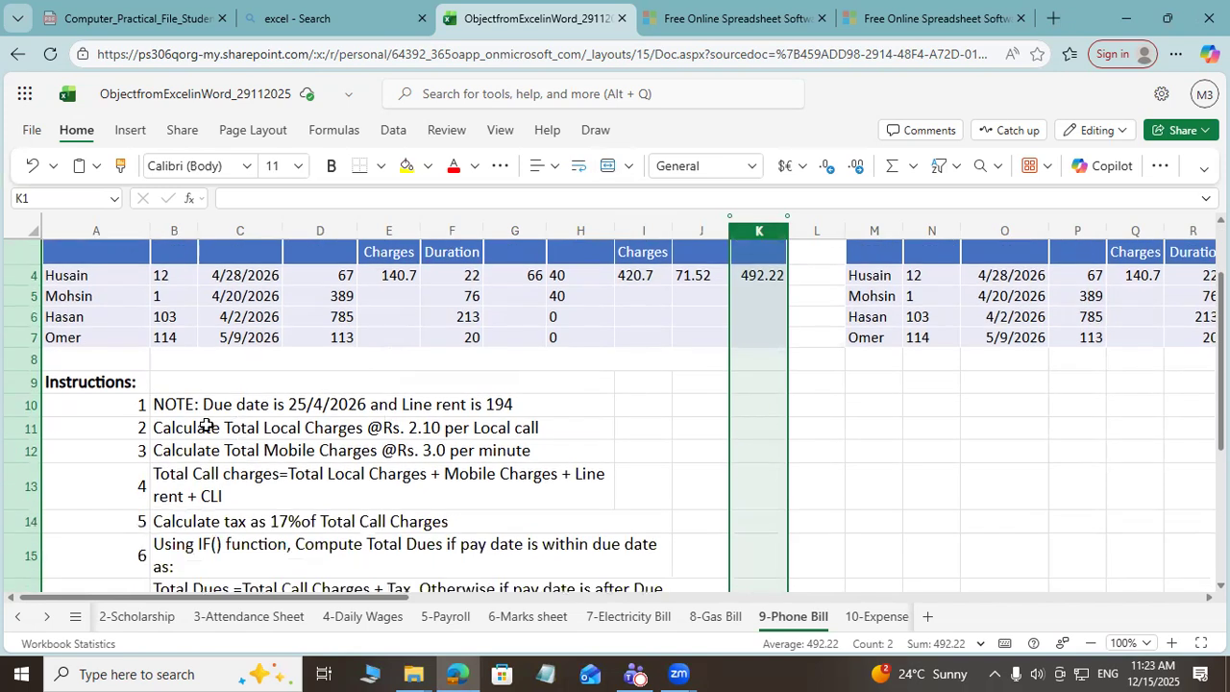
left_click(170, 431)
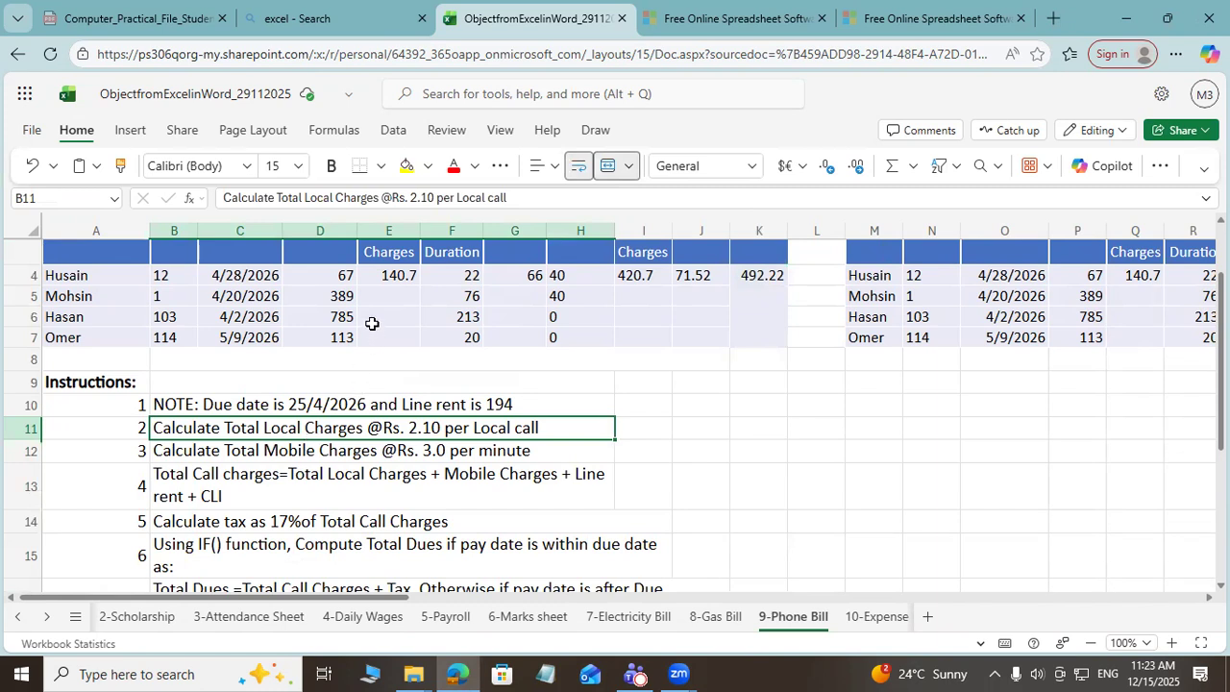
left_click(388, 230)
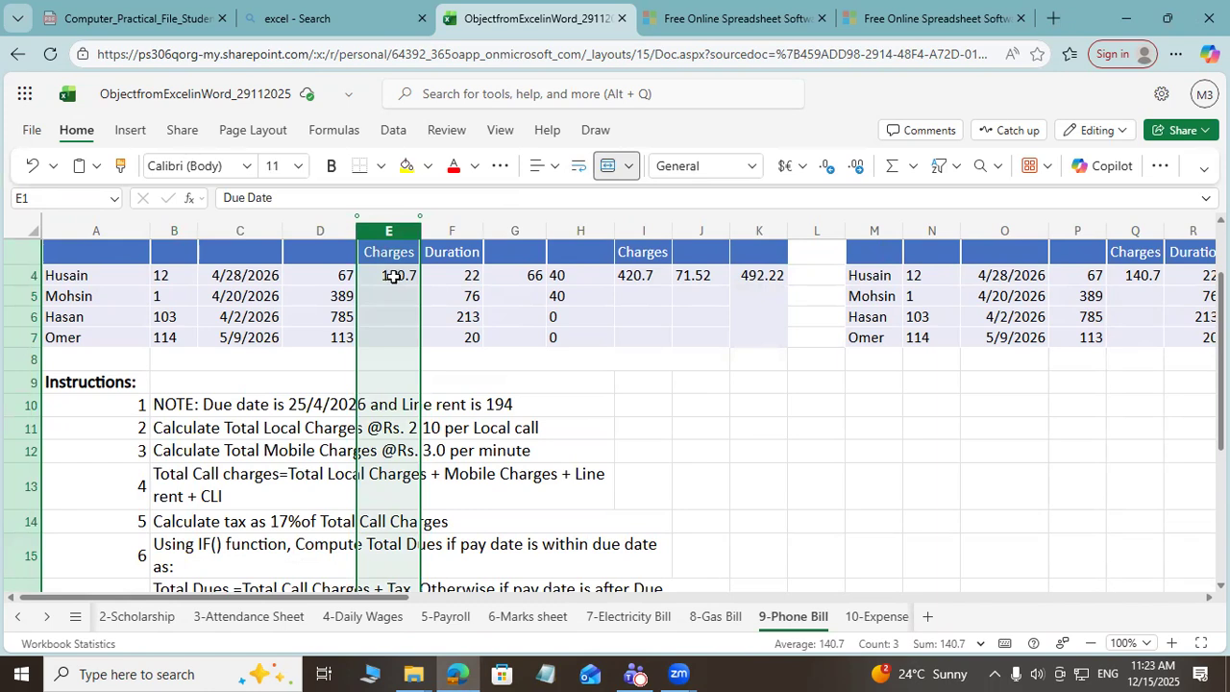
Step: Delete the prefilled results in cells E4, G4, I4, J4 and K4 of the original table's first row
left_click(393, 275)
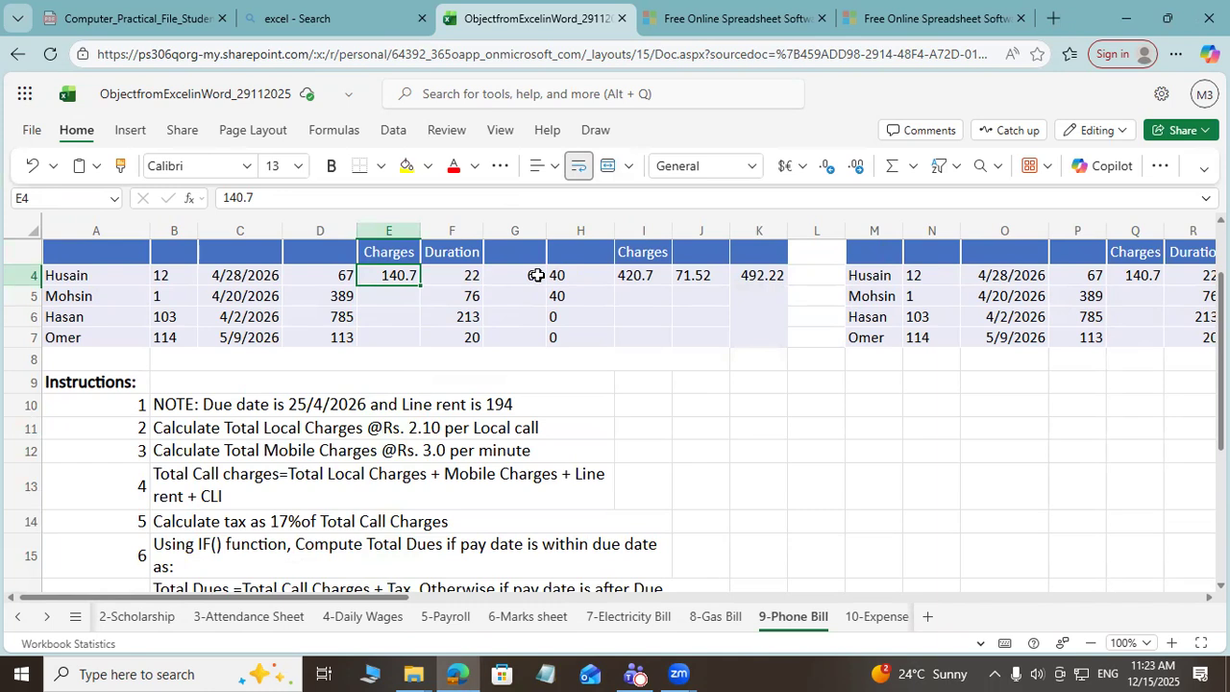
key("Delete")
left_click(535, 275)
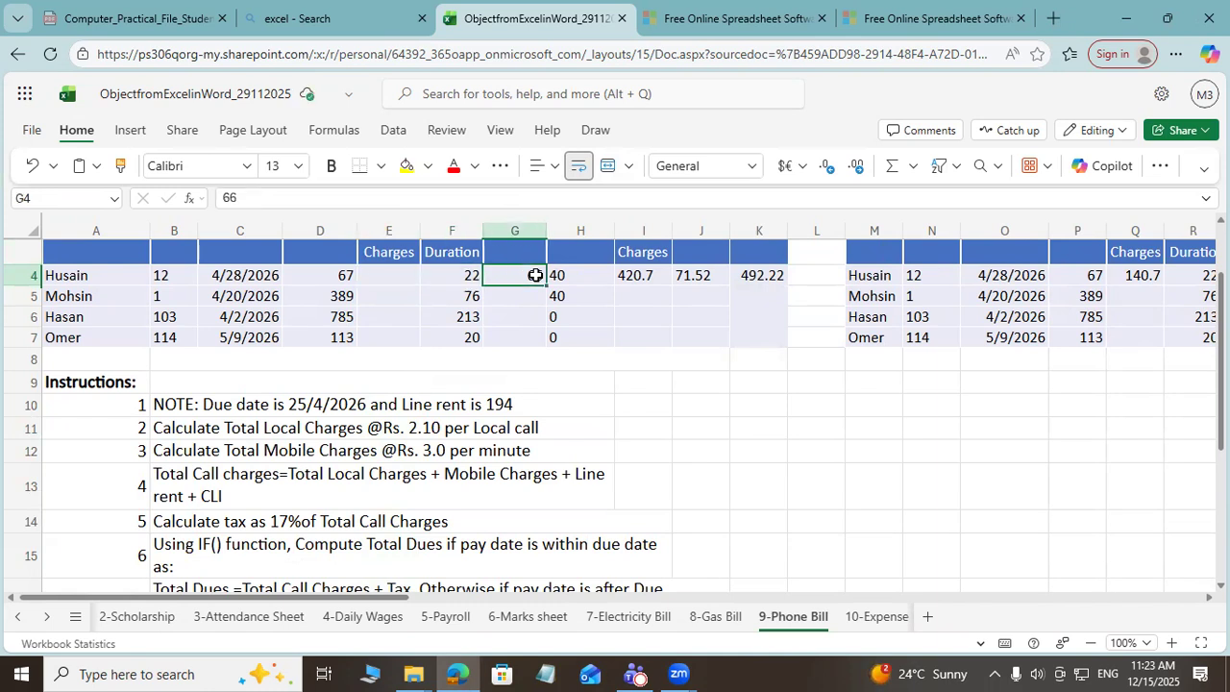
key("Right")
key("Right")
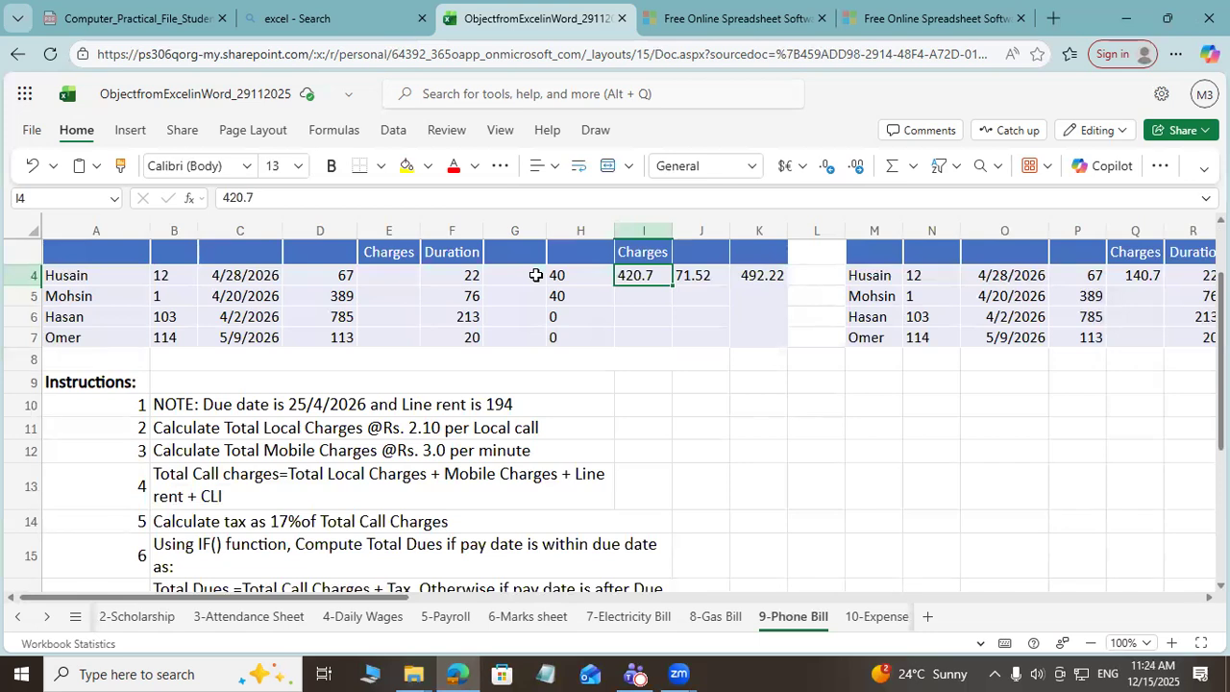
key("Delete")
key("Right")
key("Delete")
key("Right")
key("Delete")
Step: Calculate the first user's Total Local Charges in E4 with the formula =67*2.10
key("Left")
key("Left")
key("Left")
key("Left")
key("Left")
key("Left")
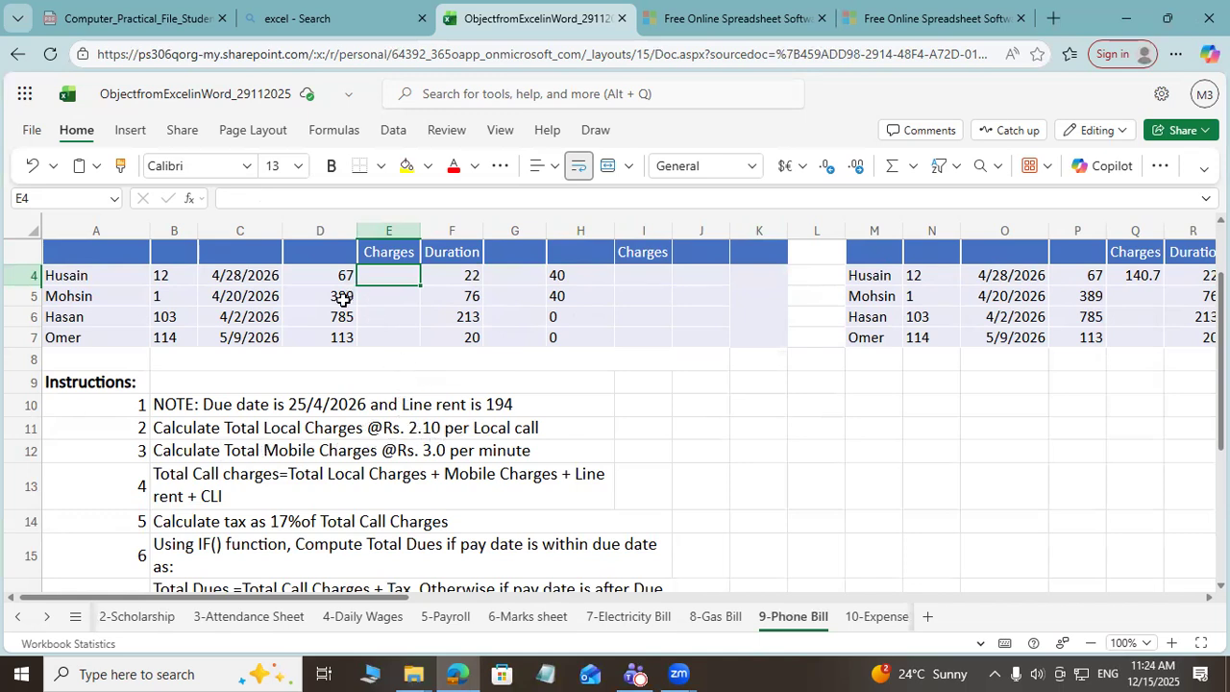
scroll(343, 299, "up", 2)
left_click(338, 368)
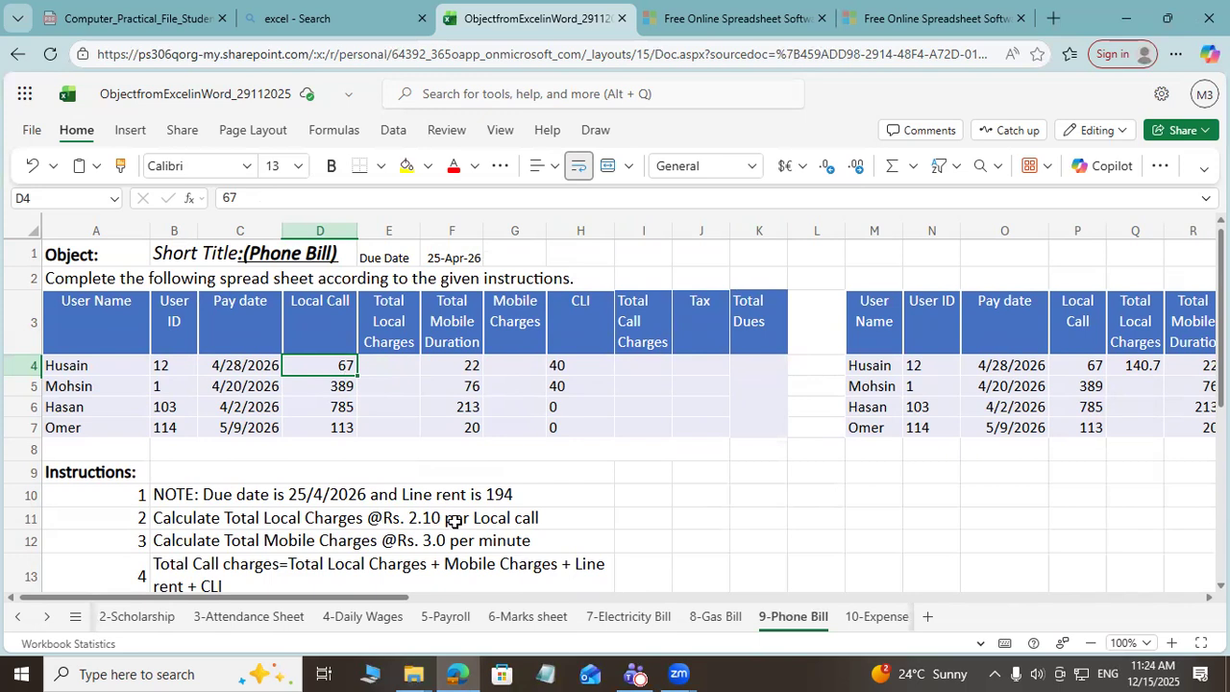
left_click(378, 369)
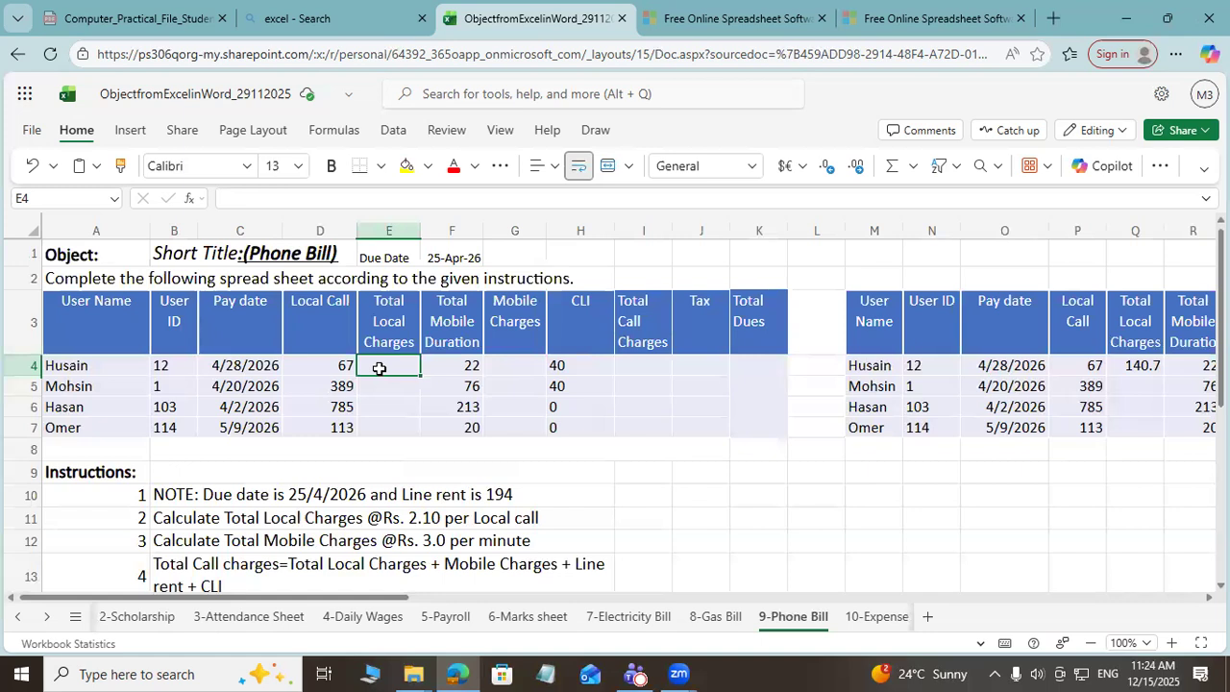
type("=")
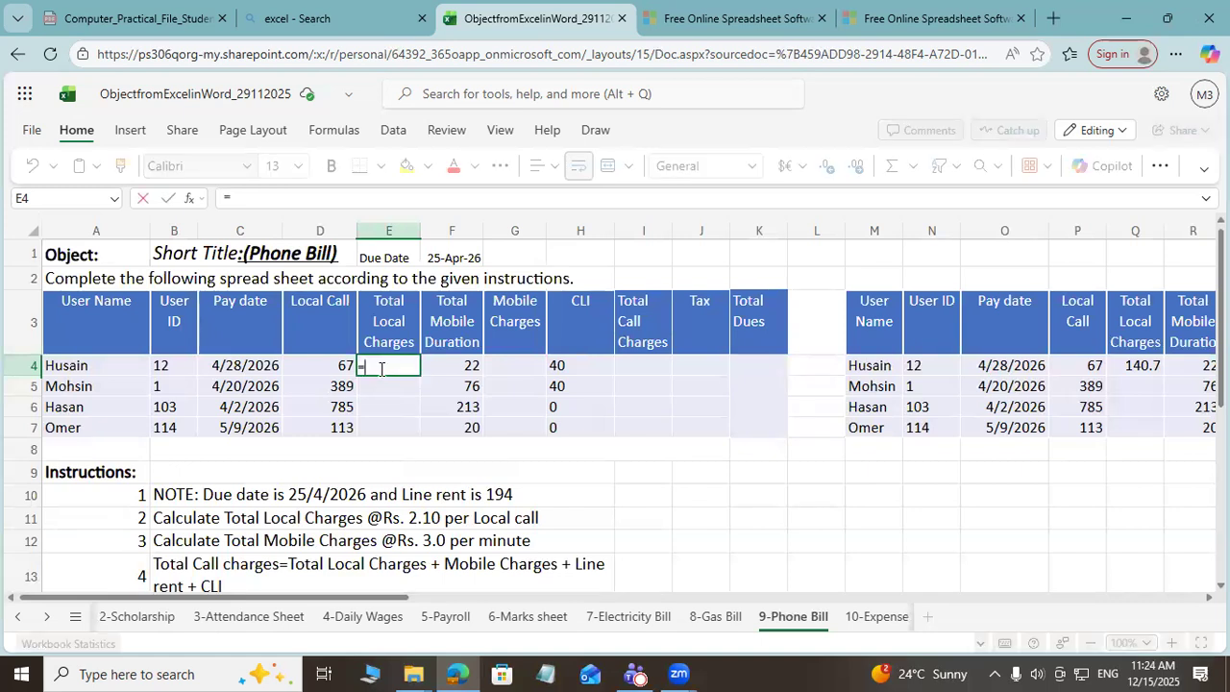
type("67*2.10")
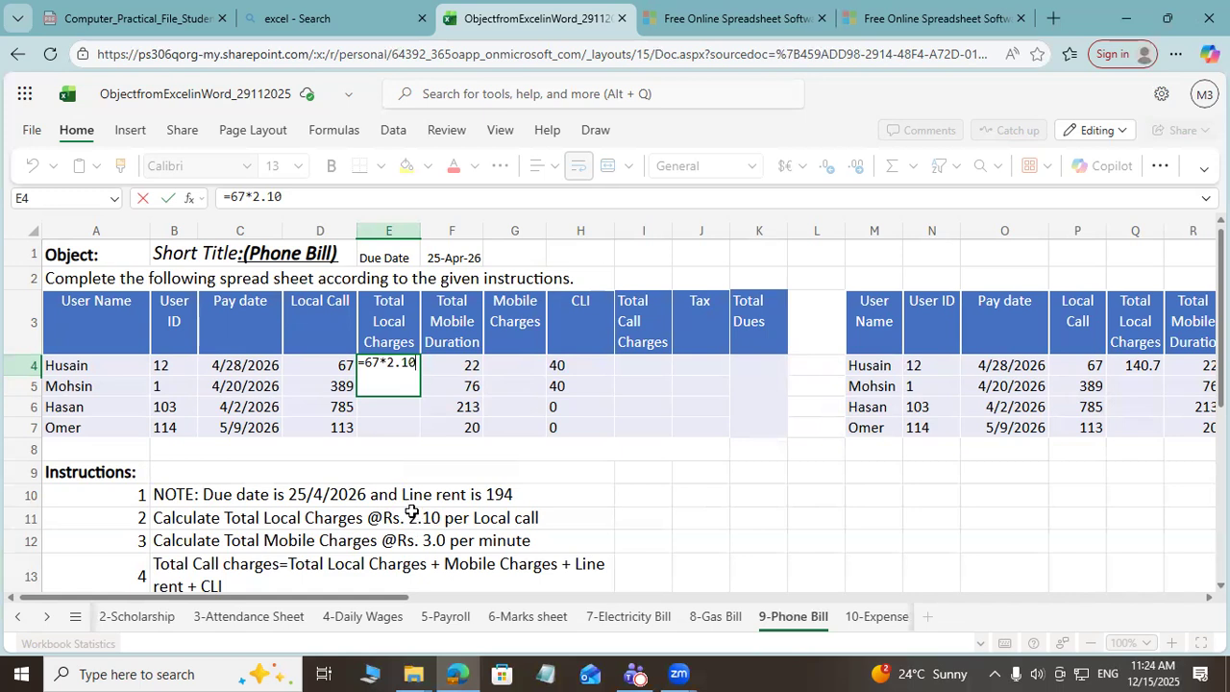
key("Return")
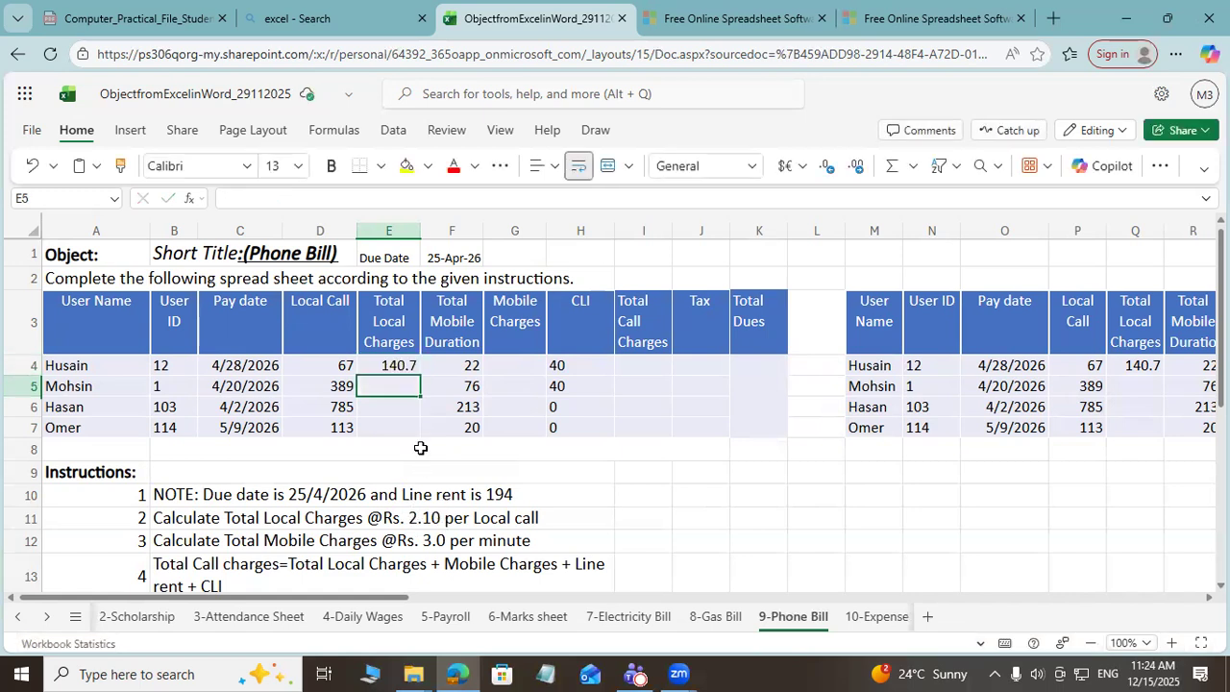
Step: Change the first user's Local Call value in D4 to 65 to test the Total Local Charges formula
left_click(343, 370)
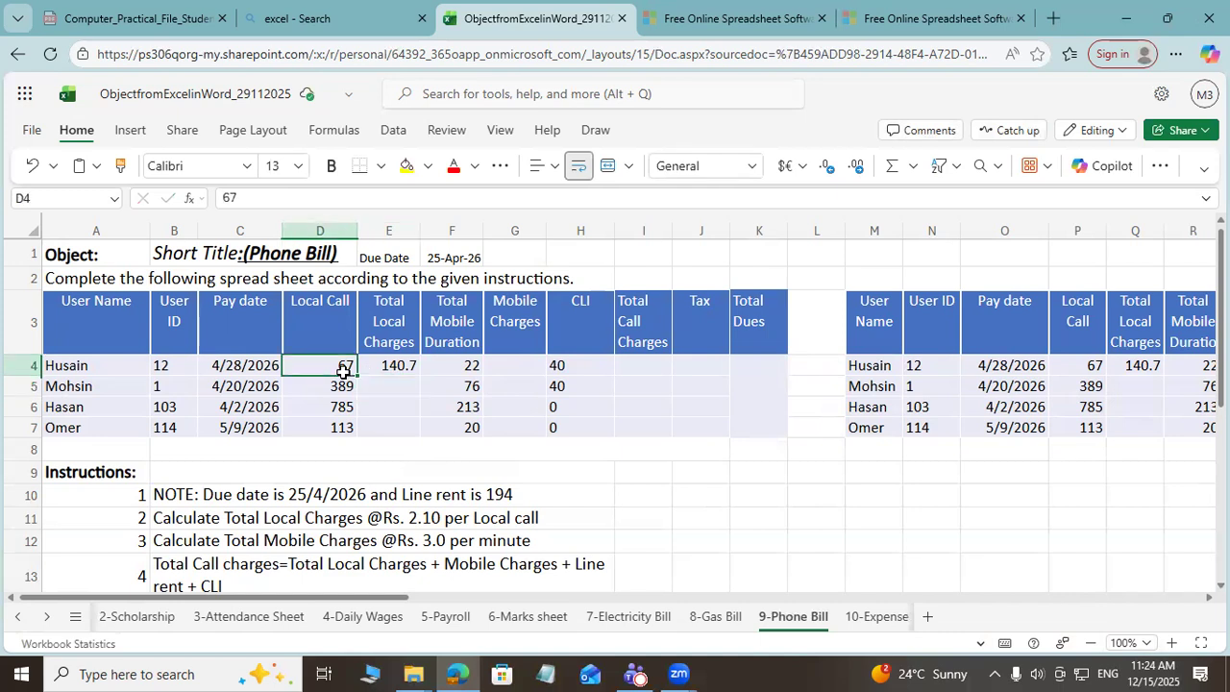
type("65")
key("Return")
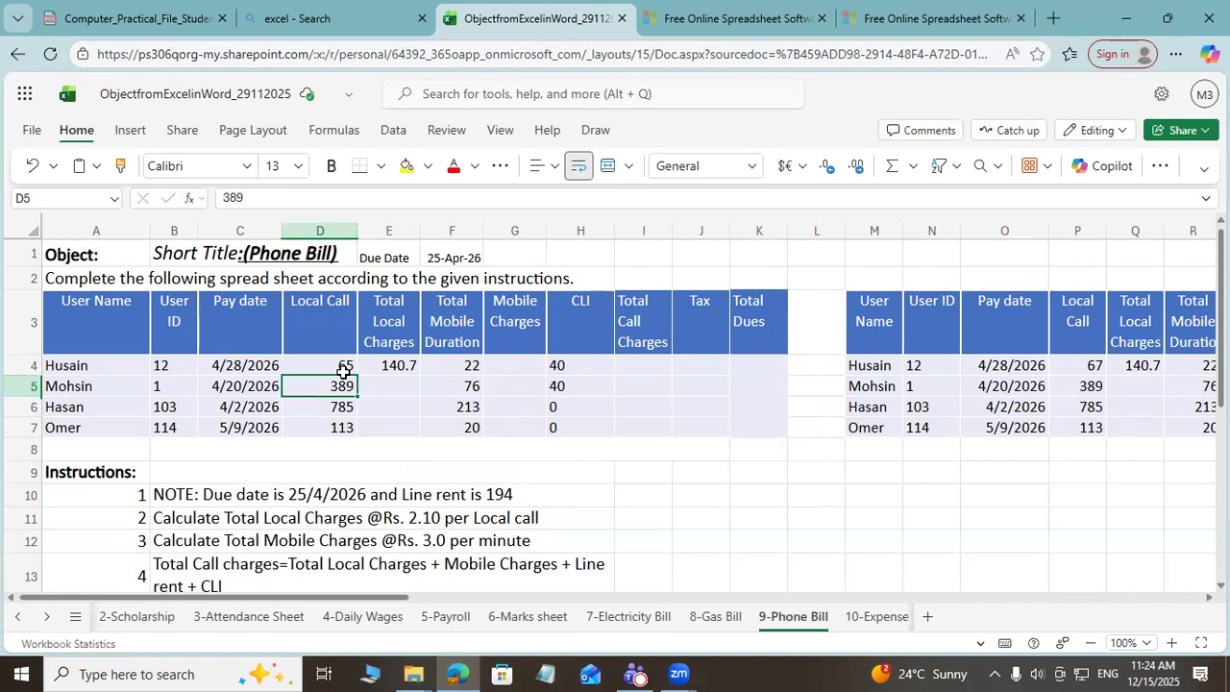
left_click(343, 370)
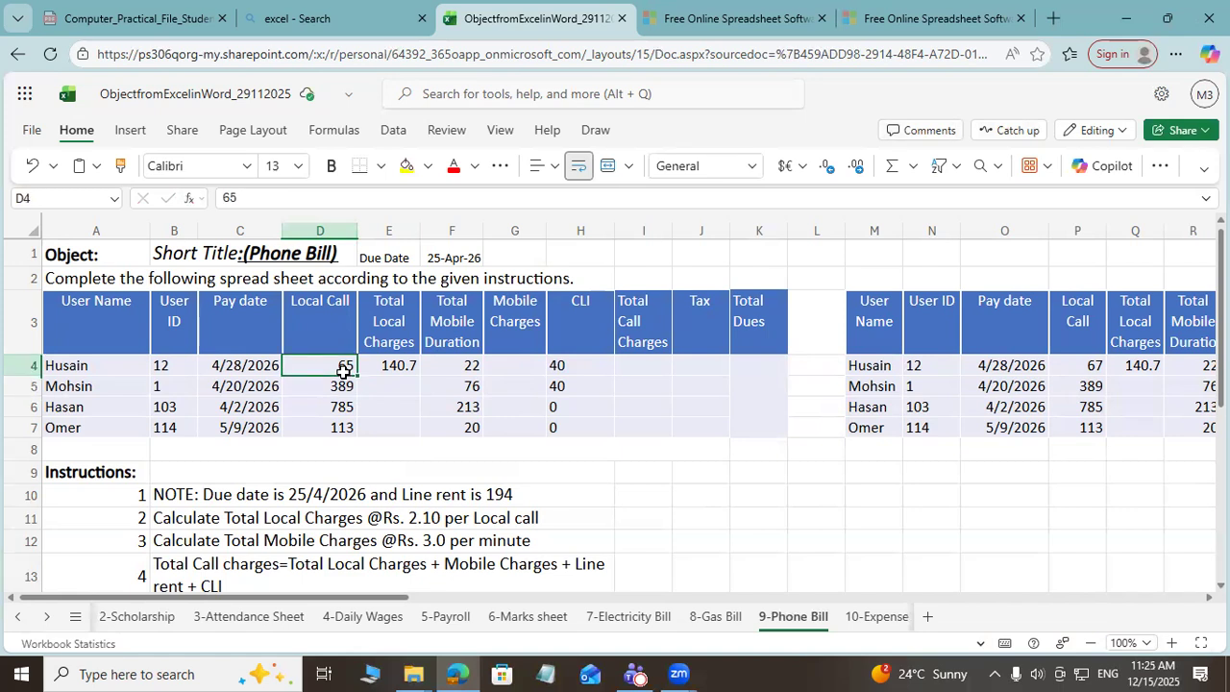
Step: Replace the fixed number of calls in E4's formula with a cell reference, making it =D4*2.1
left_click(383, 366)
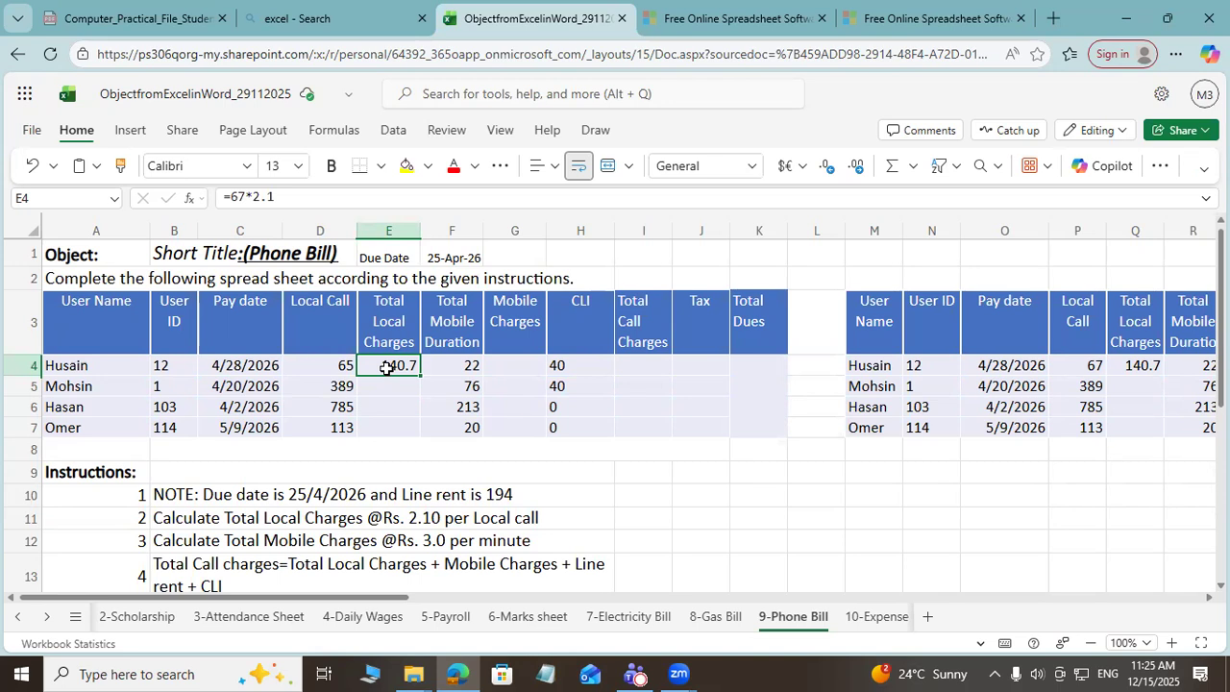
left_click(246, 199)
left_click(380, 366)
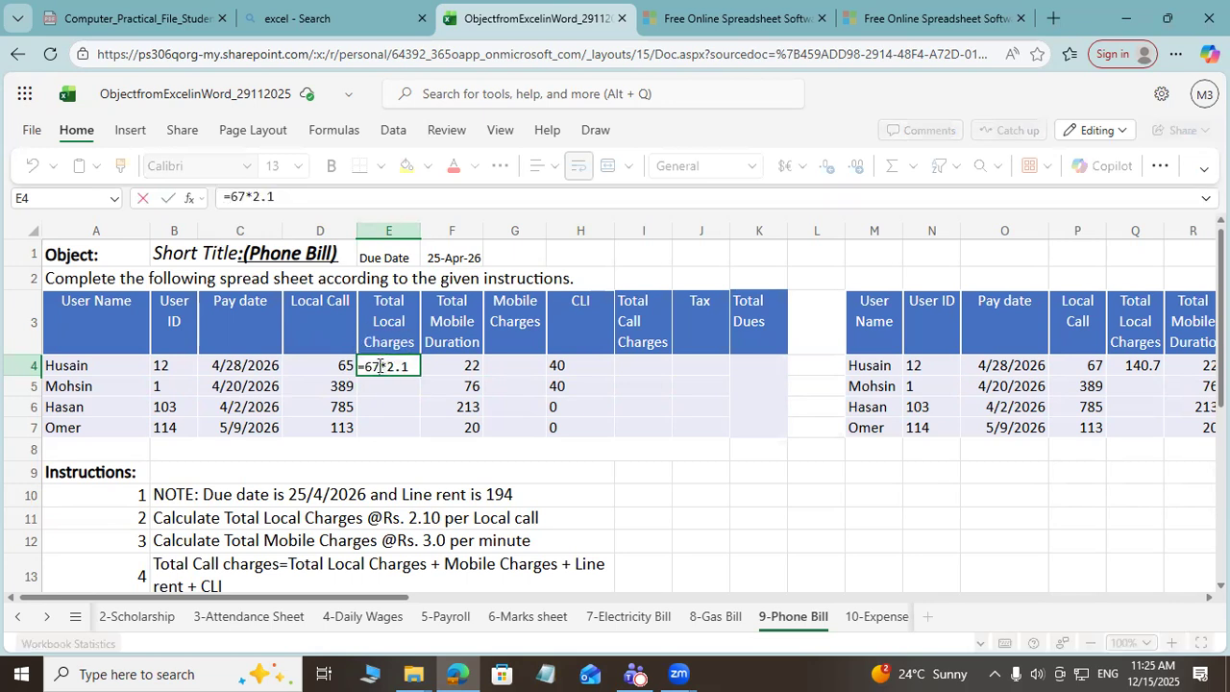
key("BackSpace")
key("BackSpace")
left_click(333, 368)
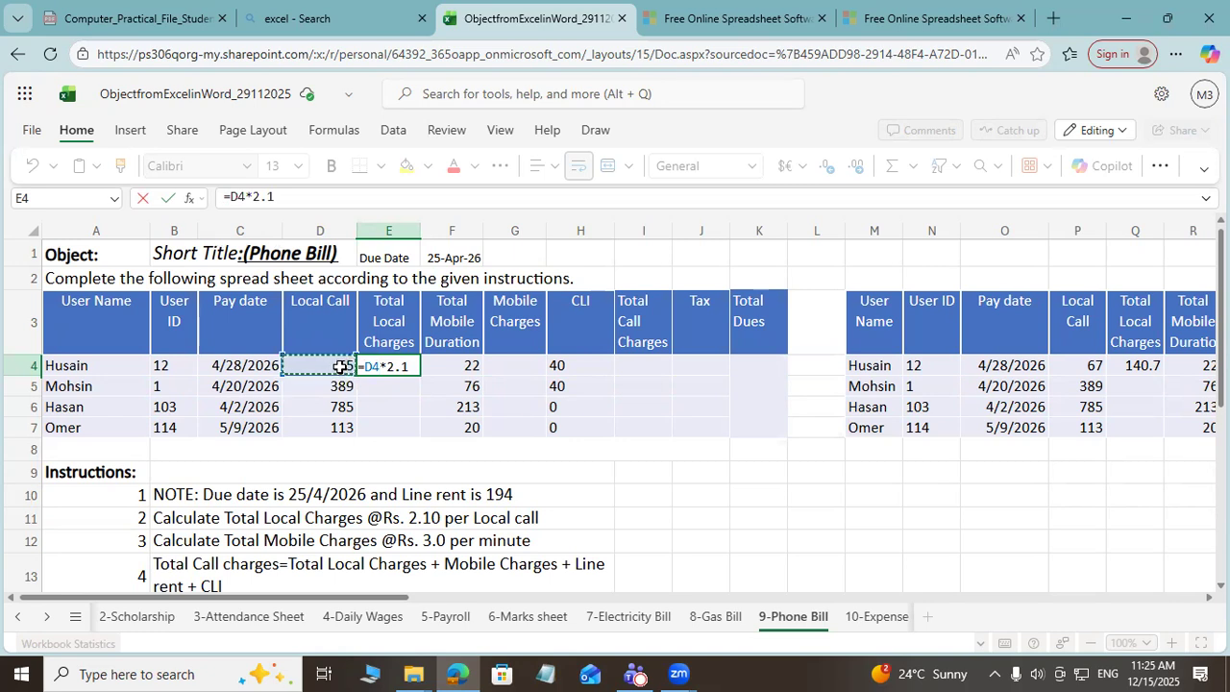
key("Return")
key("Up")
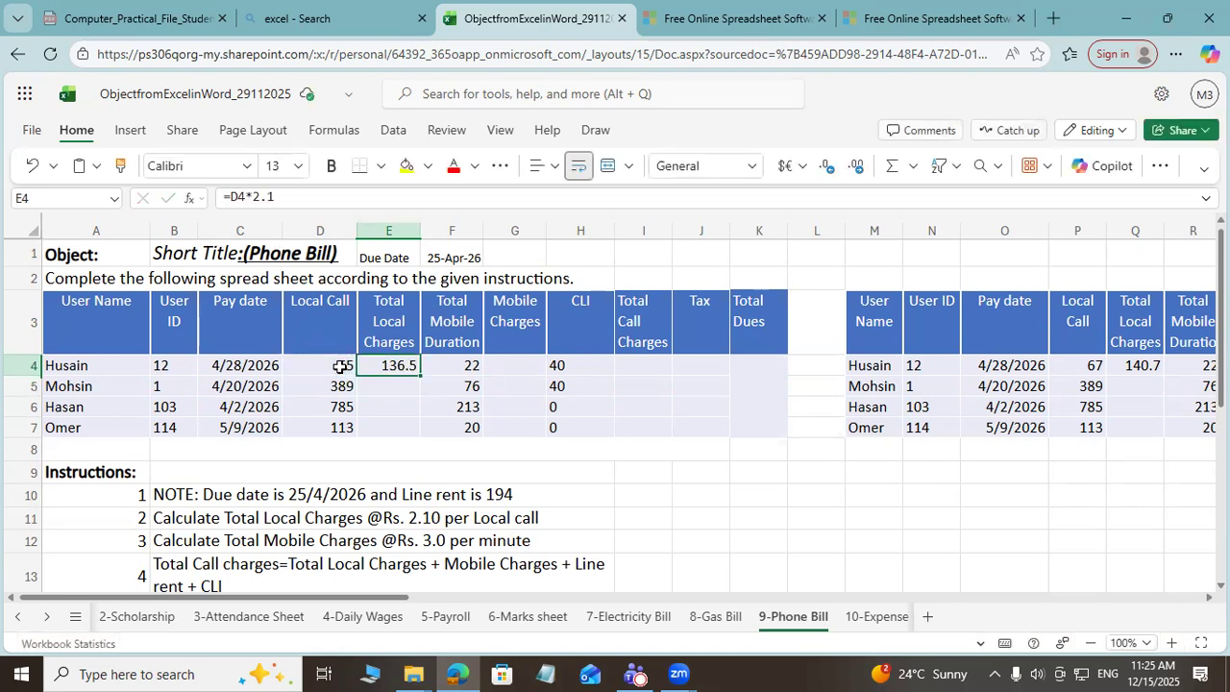
Step: Set the first user's Local Call value in D4 back to 67
key("Left")
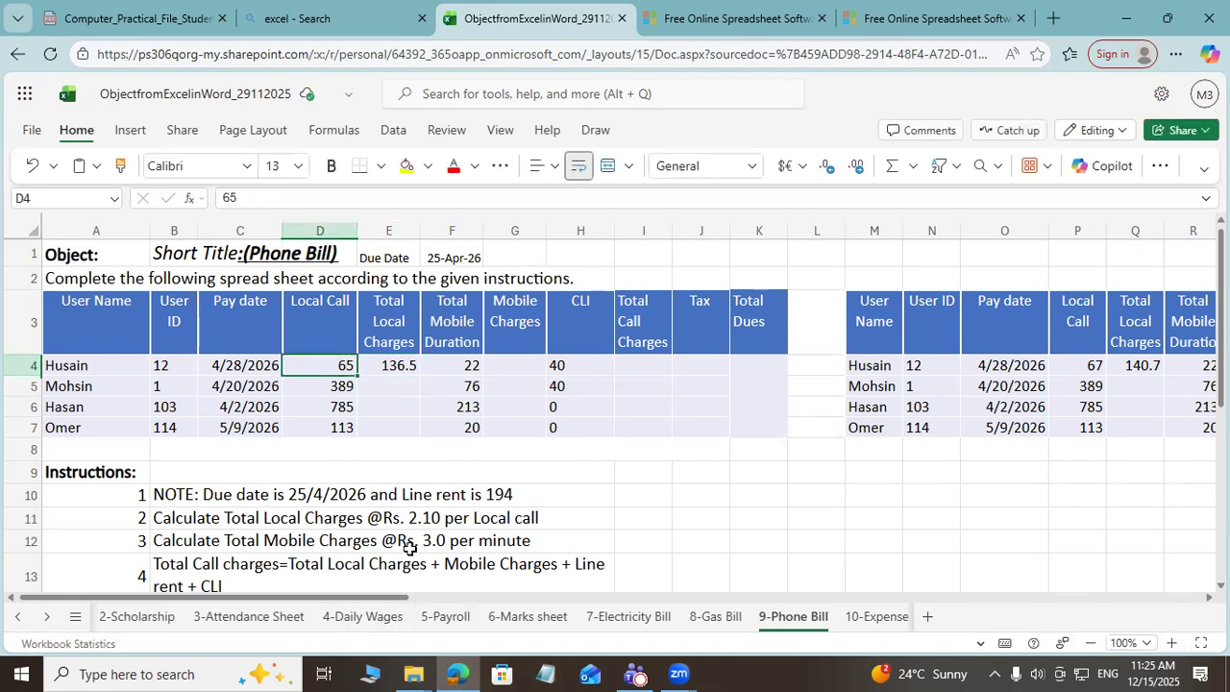
type("67")
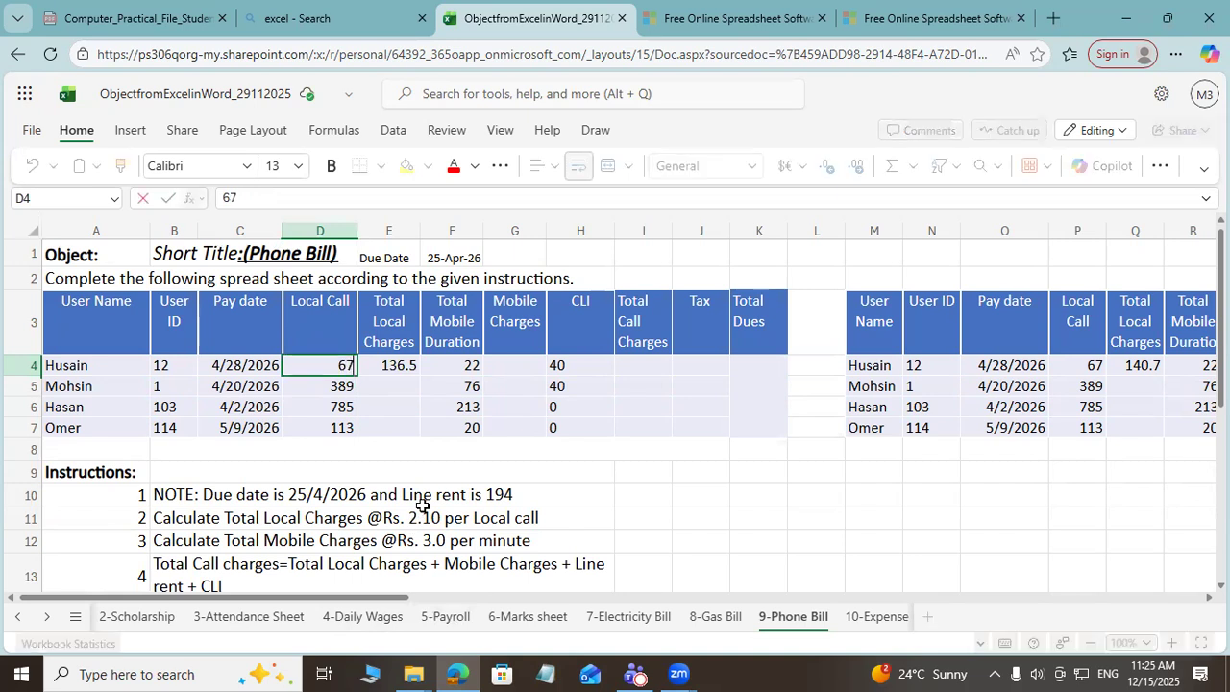
key("Return")
key("Up")
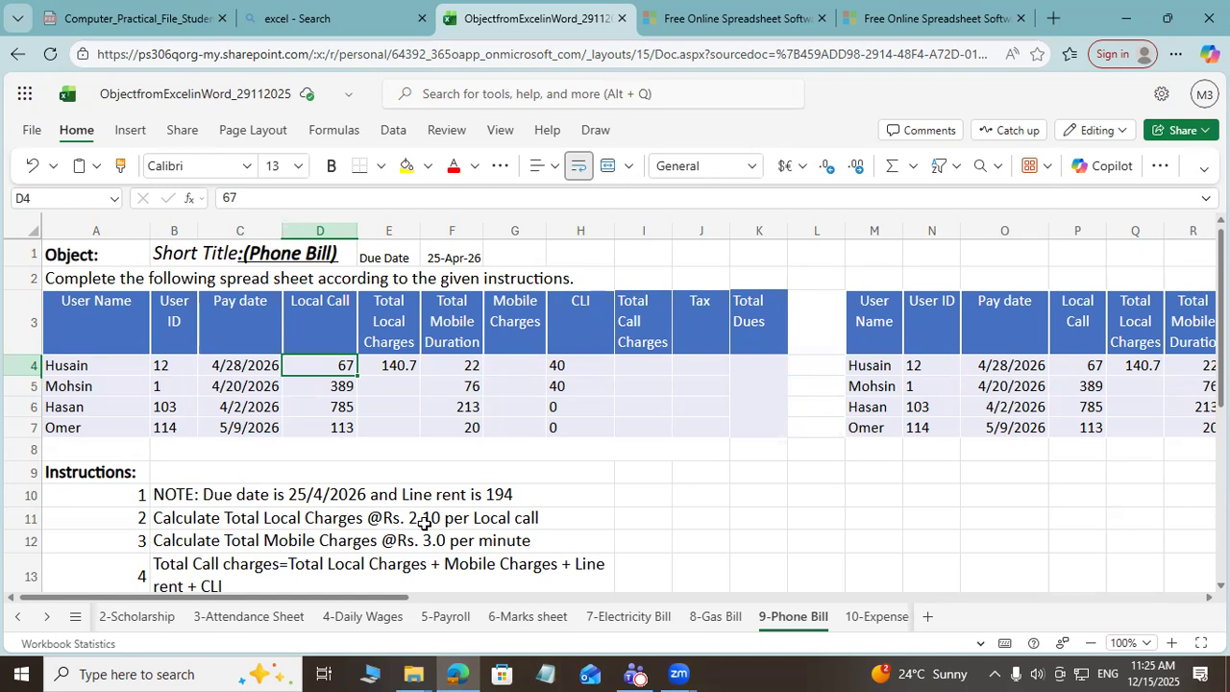
Step: Calculate the first user's Mobile Charges in G4 at Rs. 3.0 per minute with the formula =F4*3.0
left_click(460, 366)
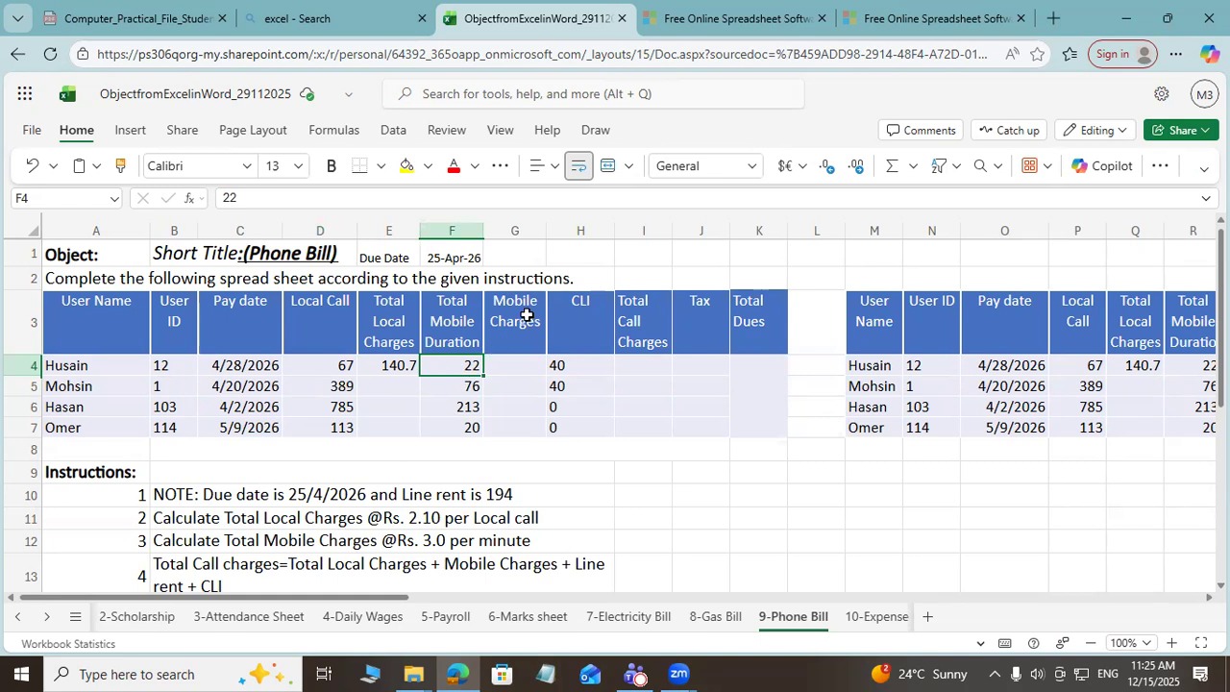
left_click(512, 364)
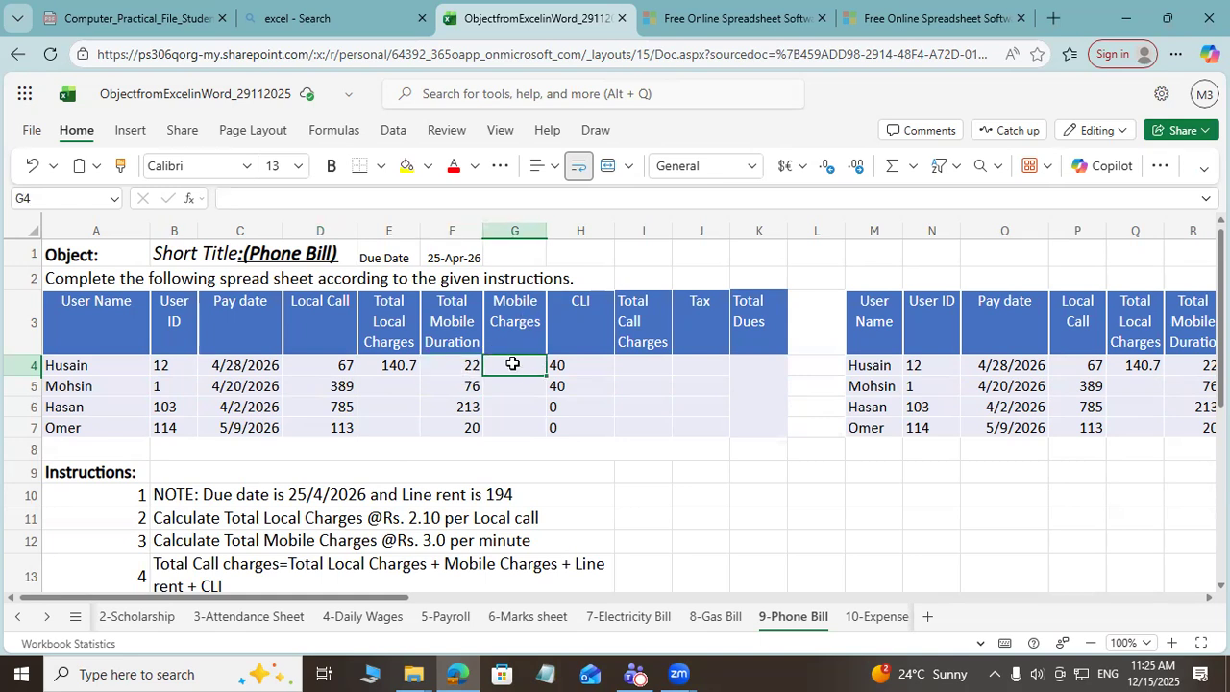
left_click(176, 544)
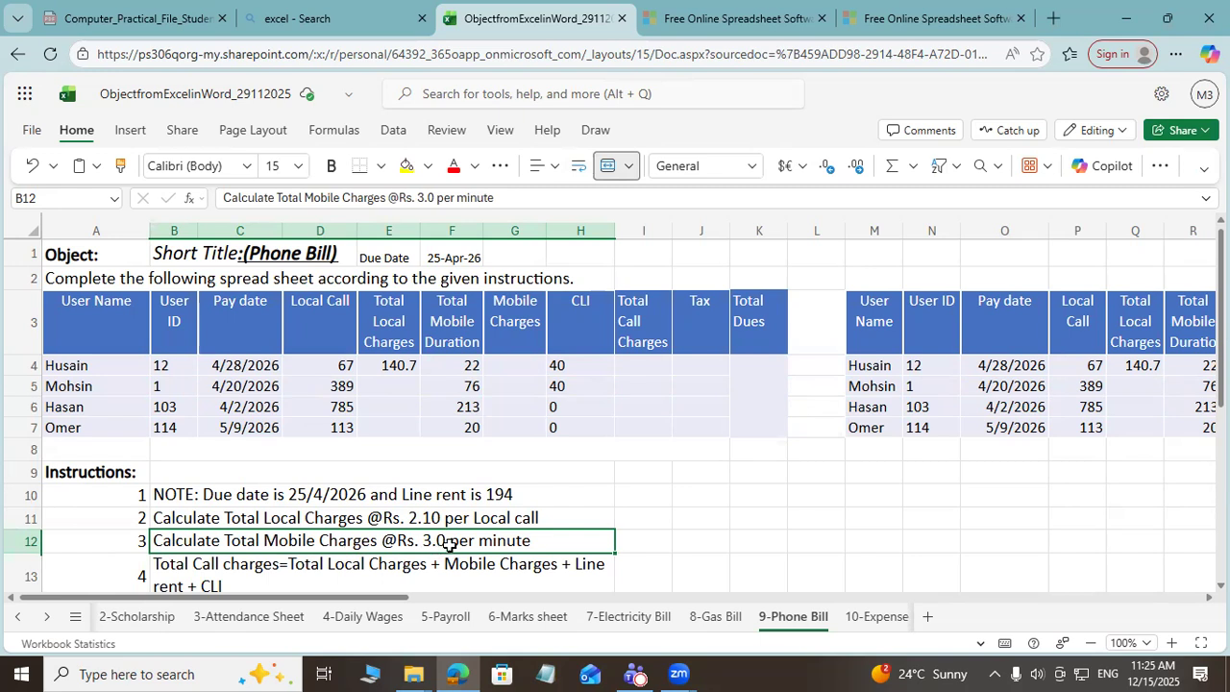
left_click(470, 377)
left_click(461, 368)
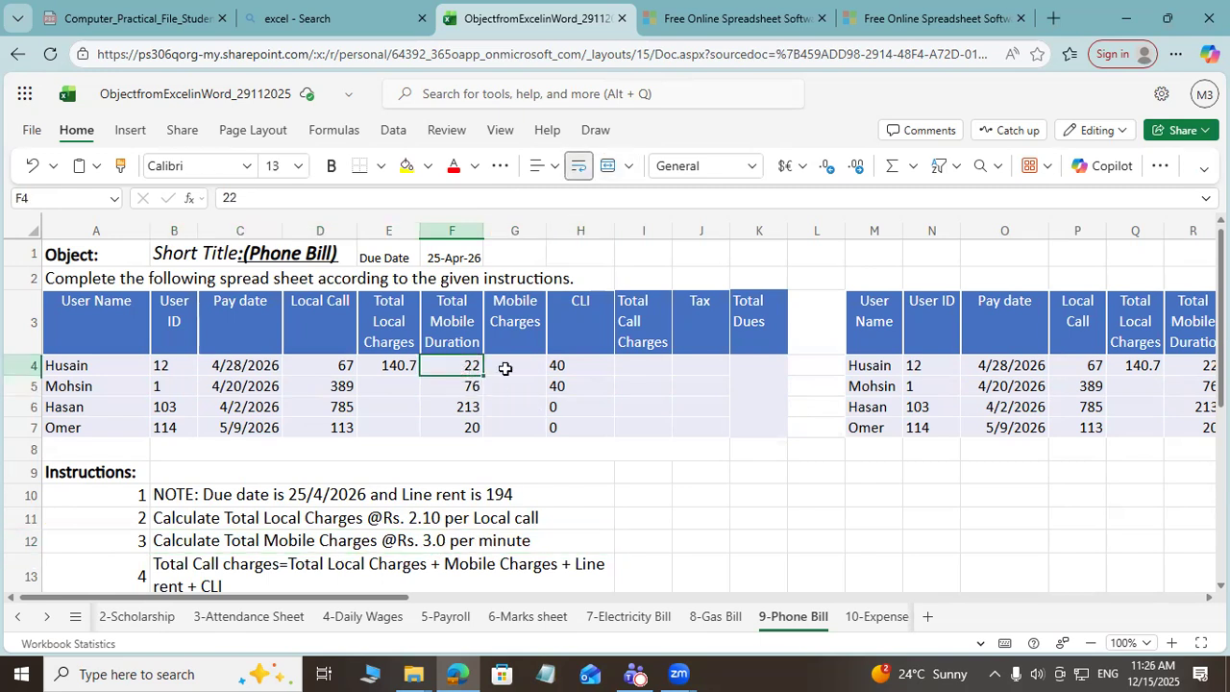
left_click(513, 367)
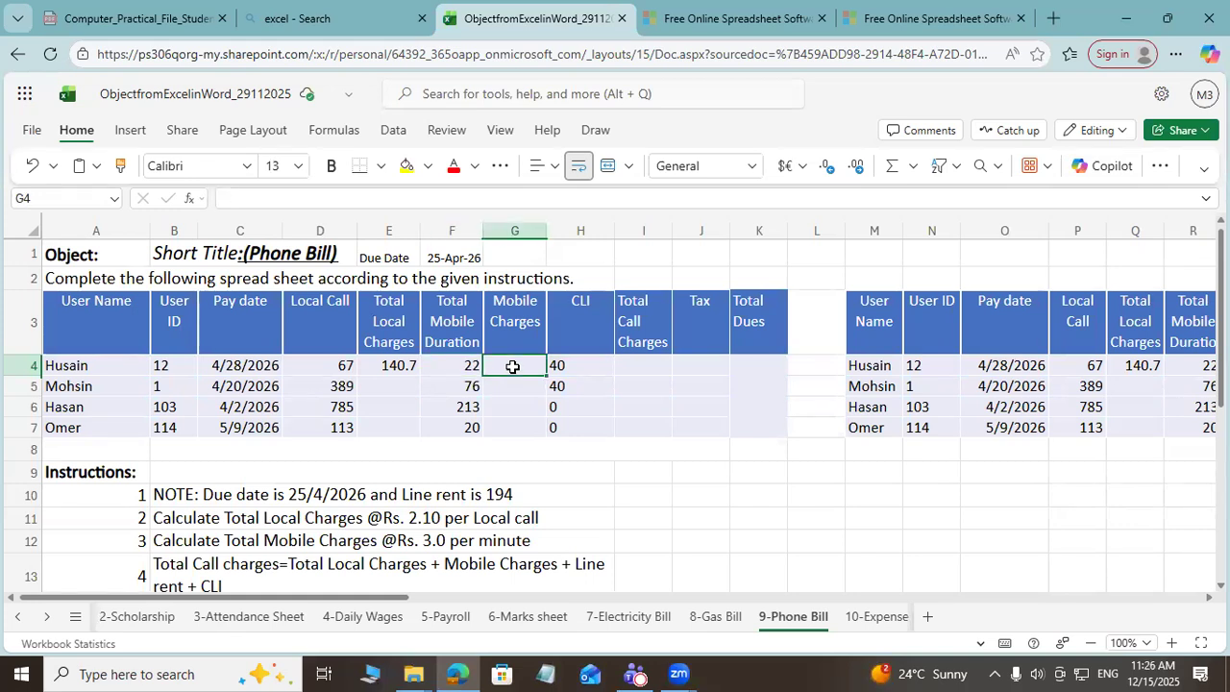
left_click(460, 370)
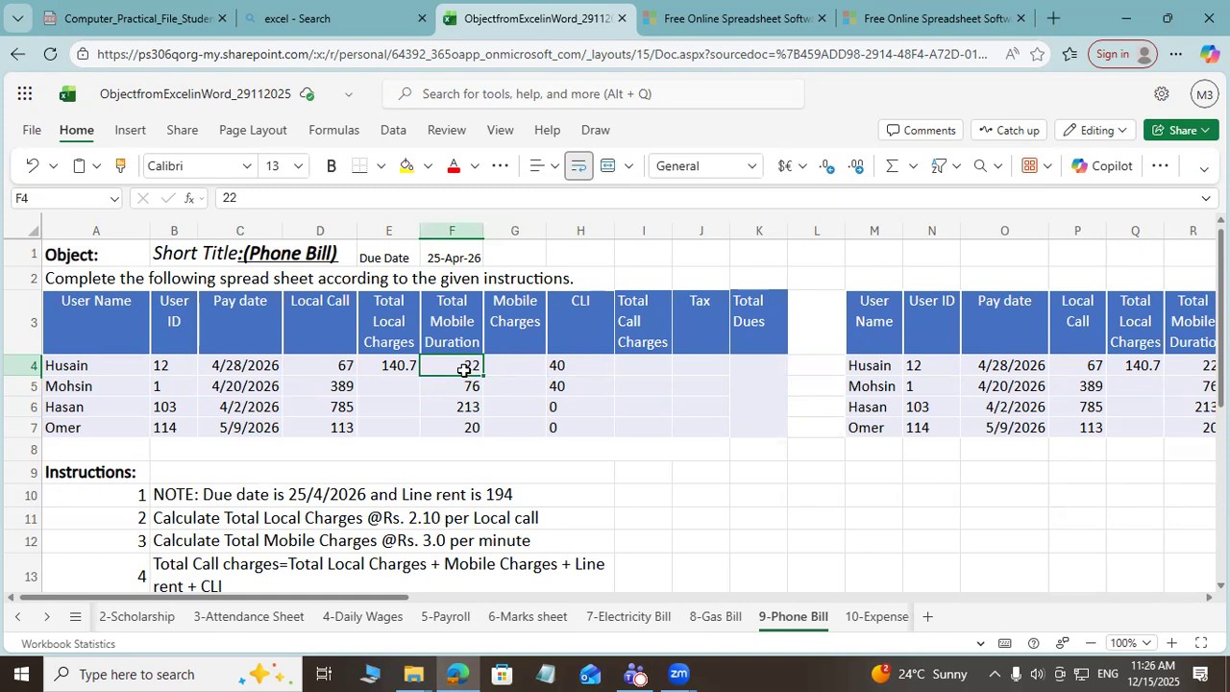
left_click(517, 370)
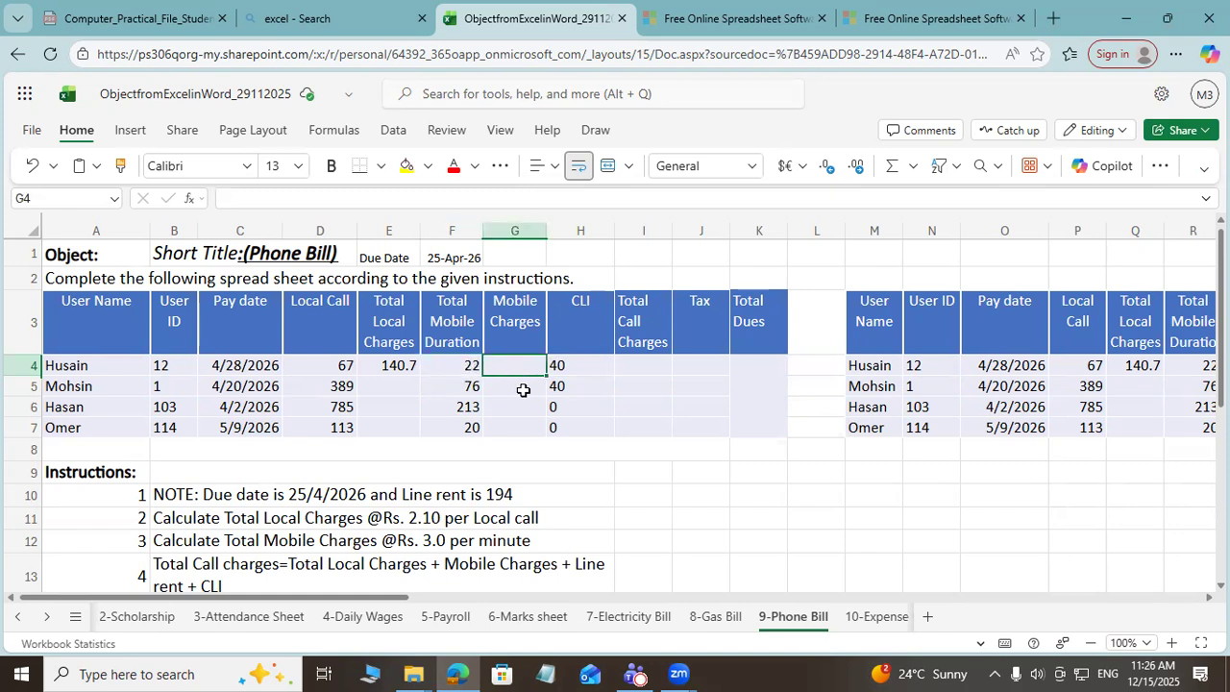
type("=")
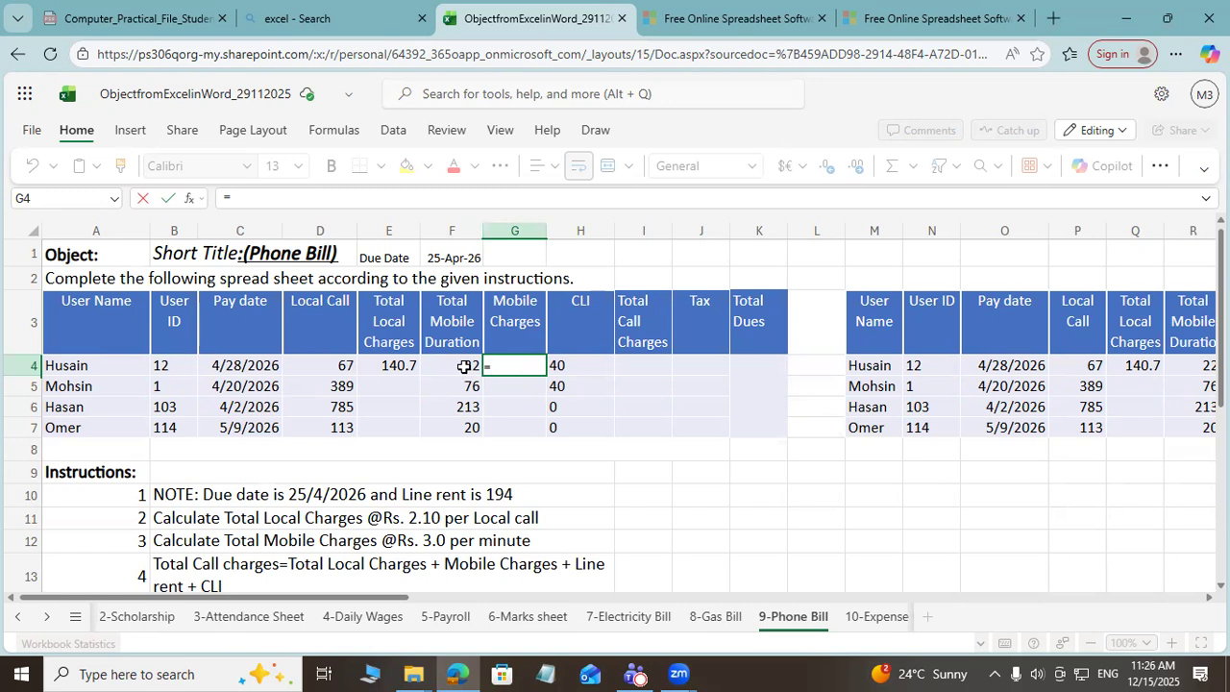
left_click(464, 366)
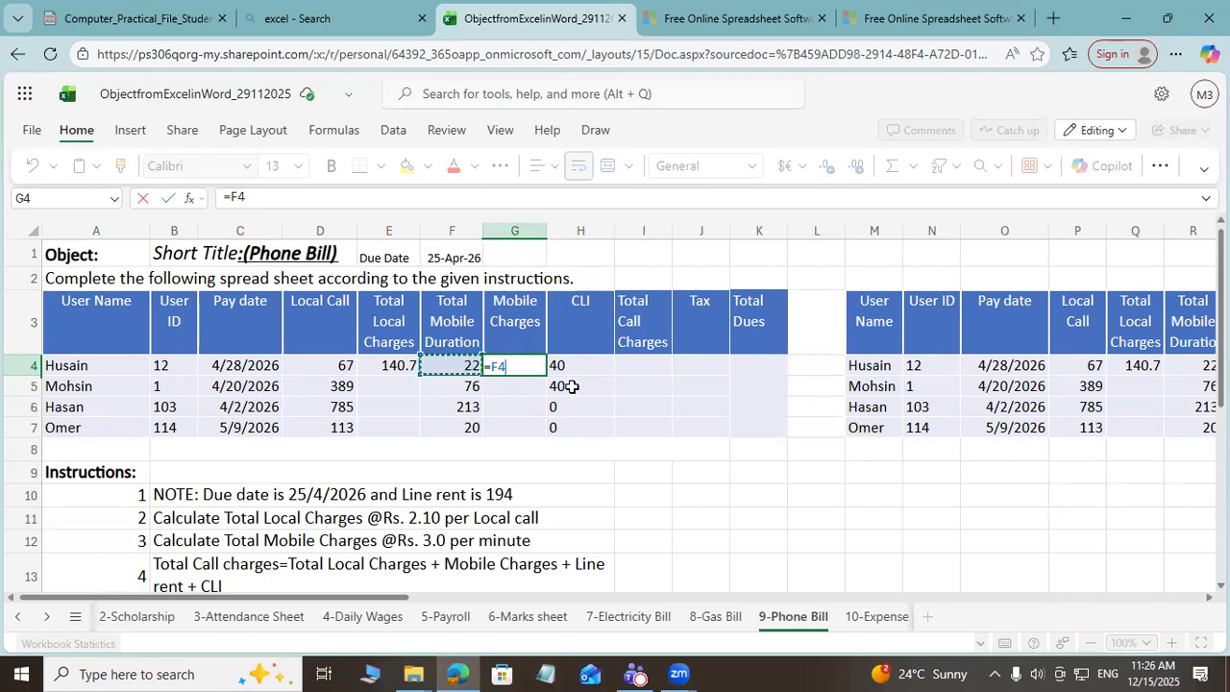
type("*3.0")
key("Return")
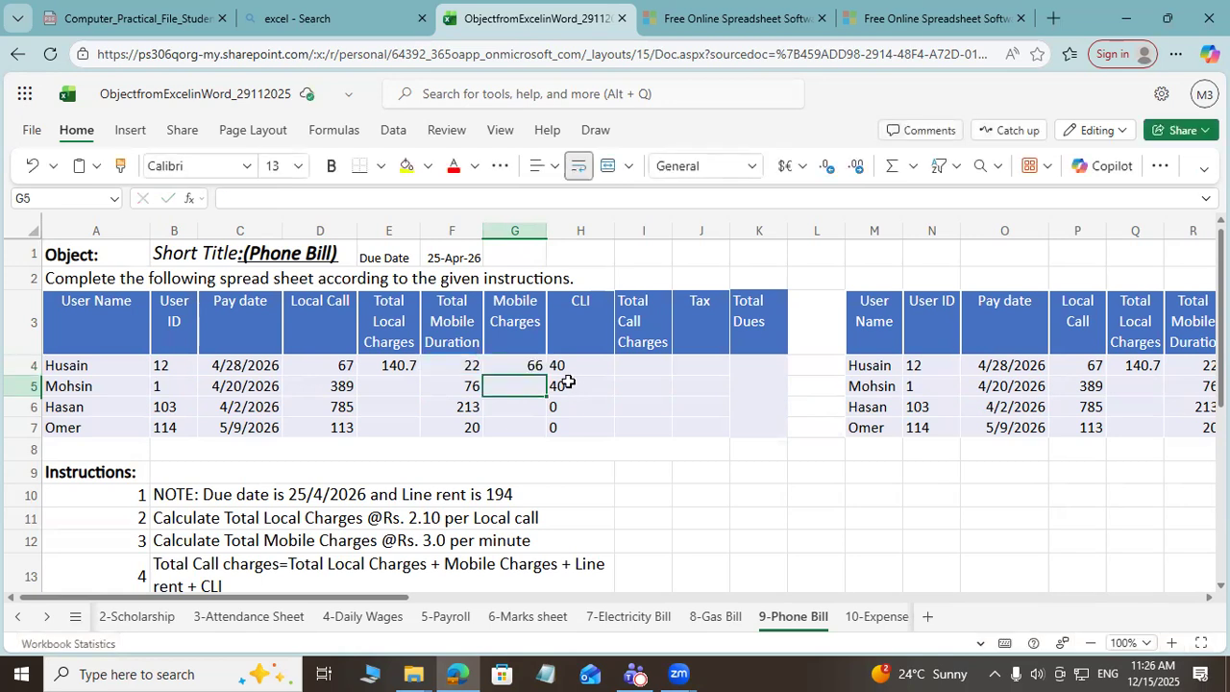
Step: Test the Mobile Charges formula by changing the Total Mobile Duration in F4 to 30 and restoring it to 22
left_click(463, 367)
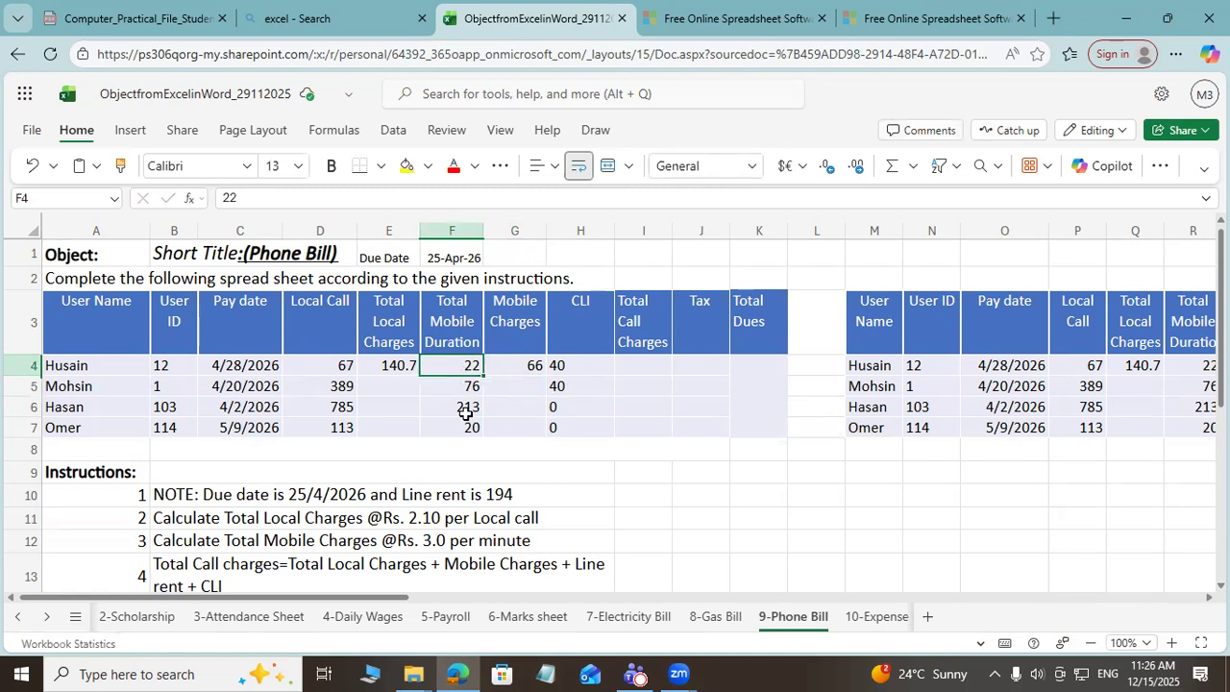
type("30")
key("Return")
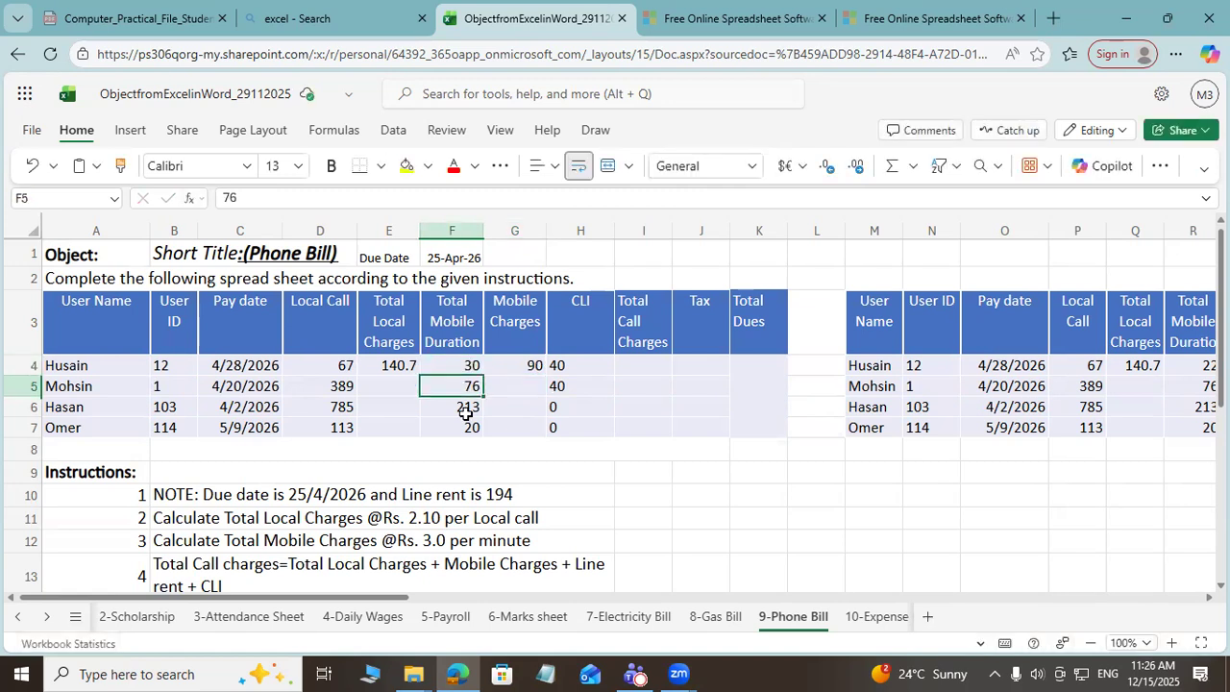
key("Up")
type("22")
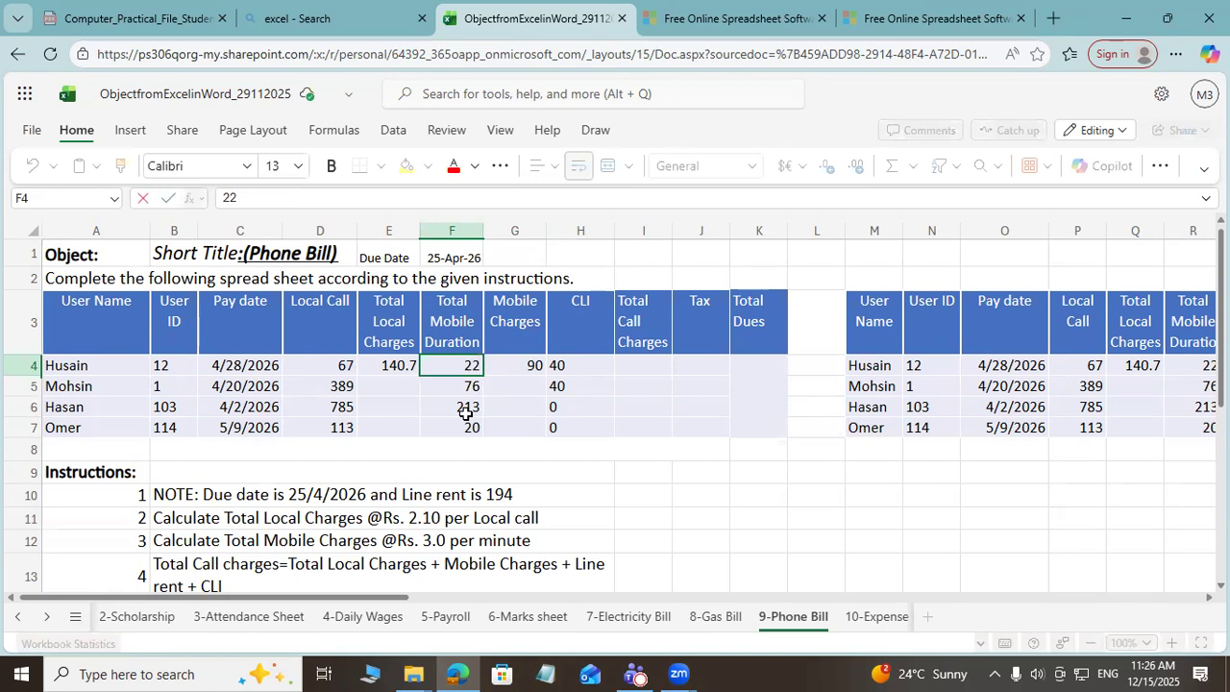
key("Return")
key("Up")
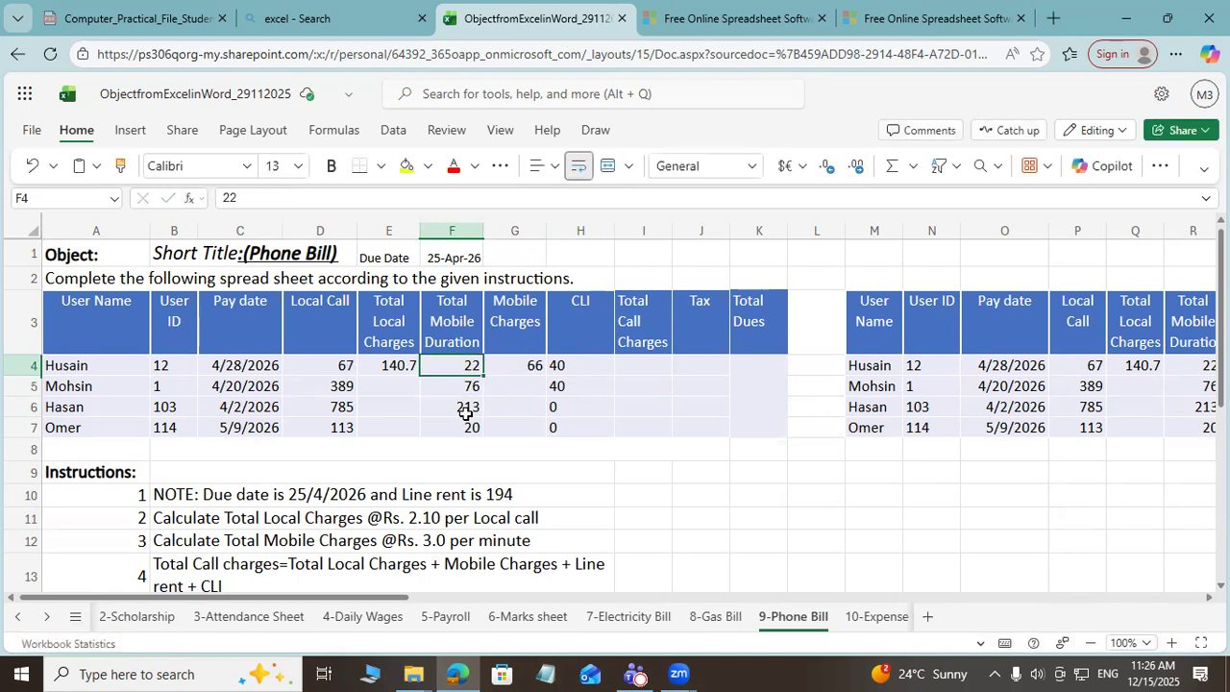
Step: Calculate the first user's Total Call Charges in I4, including the line rent, with the formula =sum(E4,G4,H4,194)
left_click(635, 365)
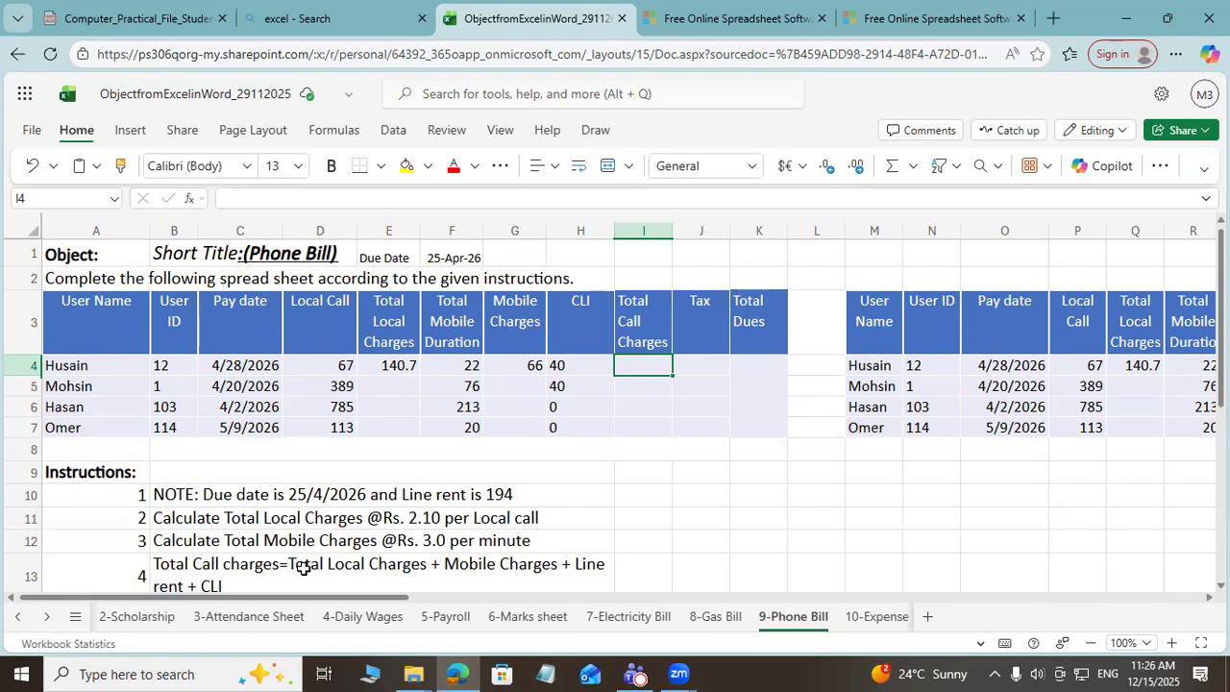
left_click(30, 574)
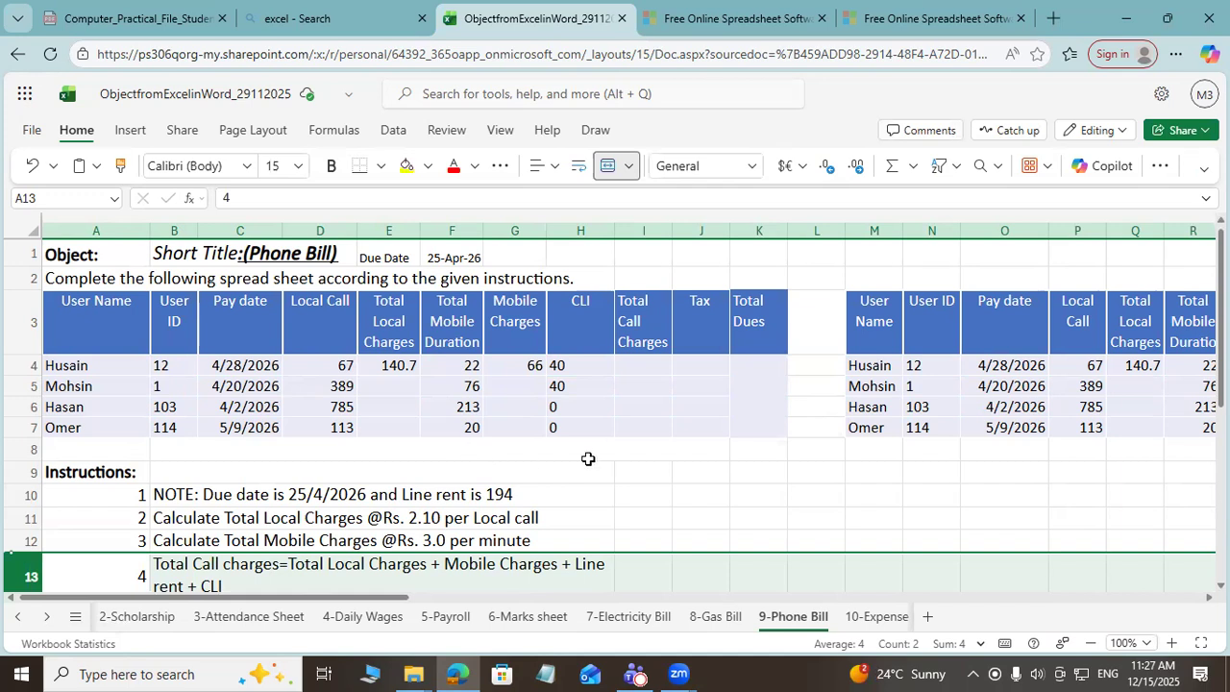
left_click(629, 365)
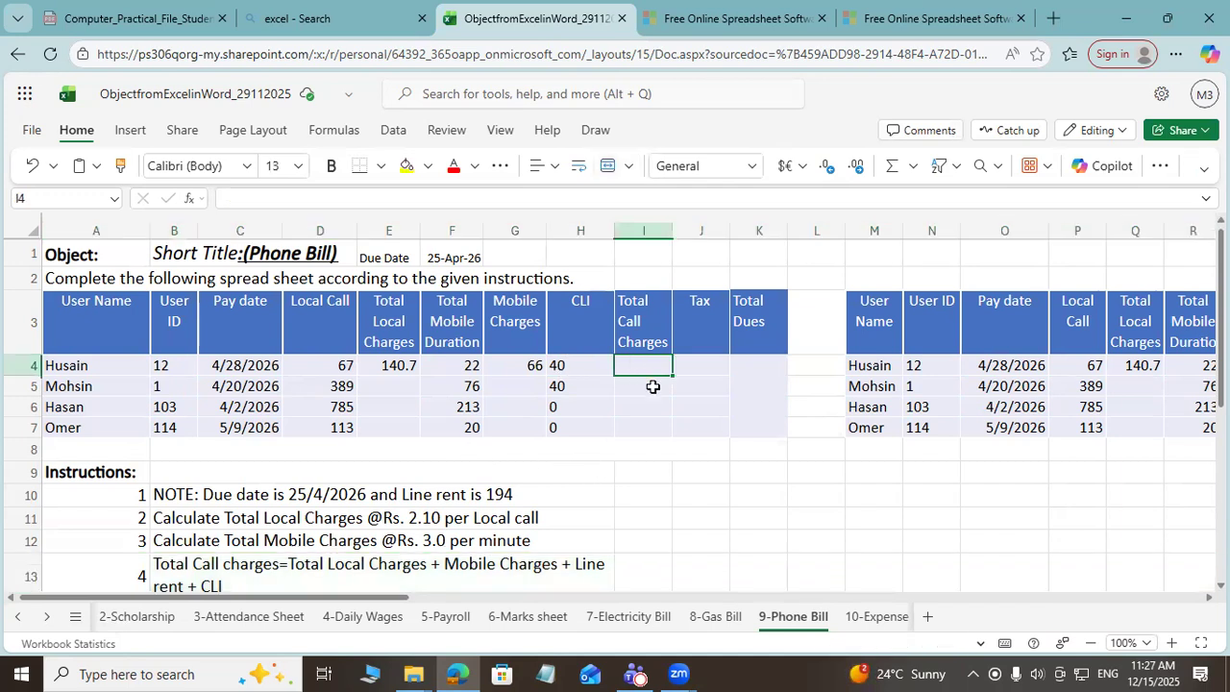
type("=sum")
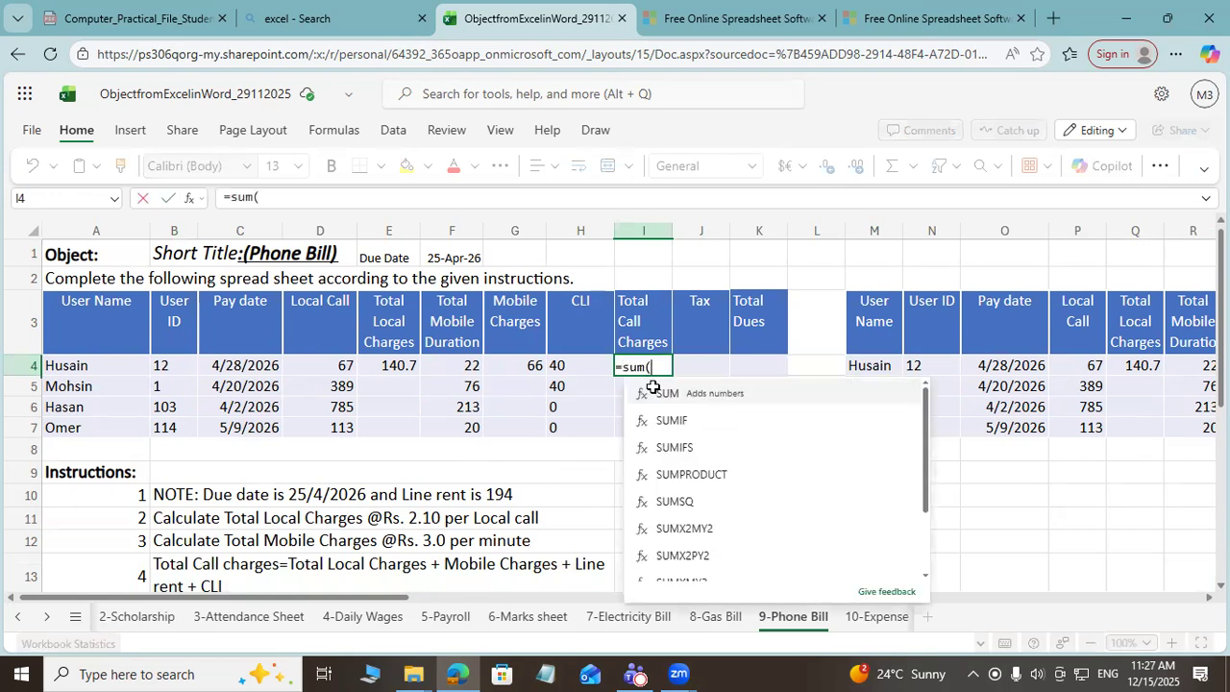
type("(")
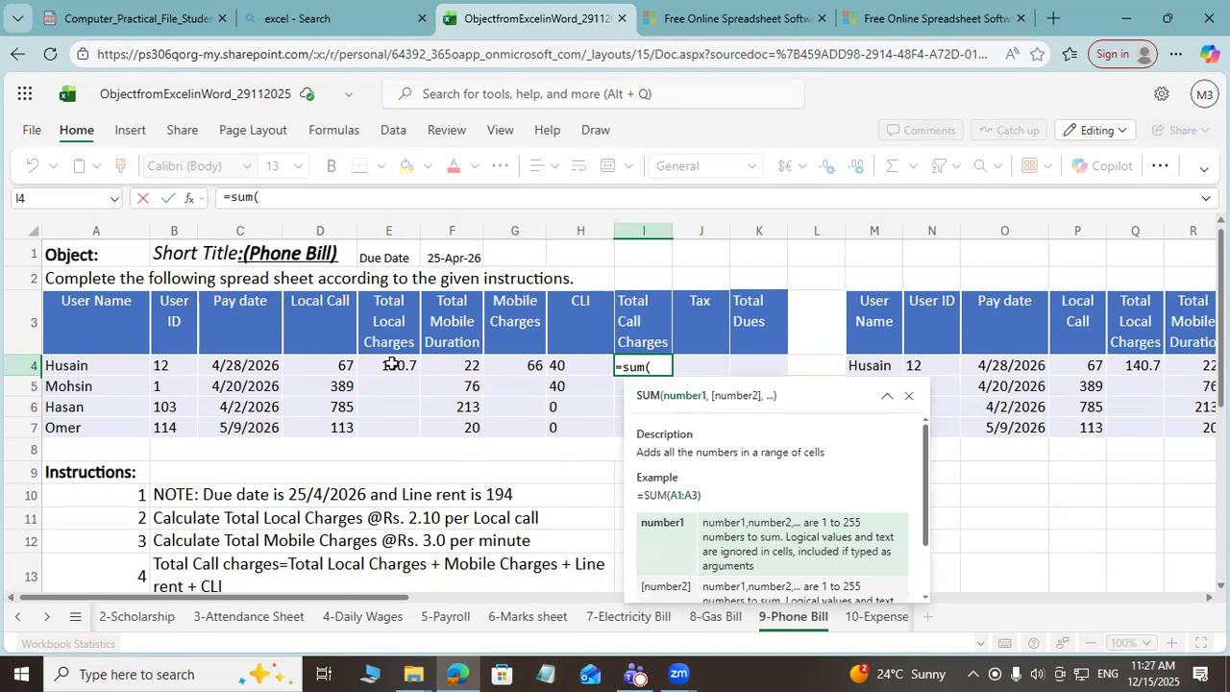
left_click(392, 363)
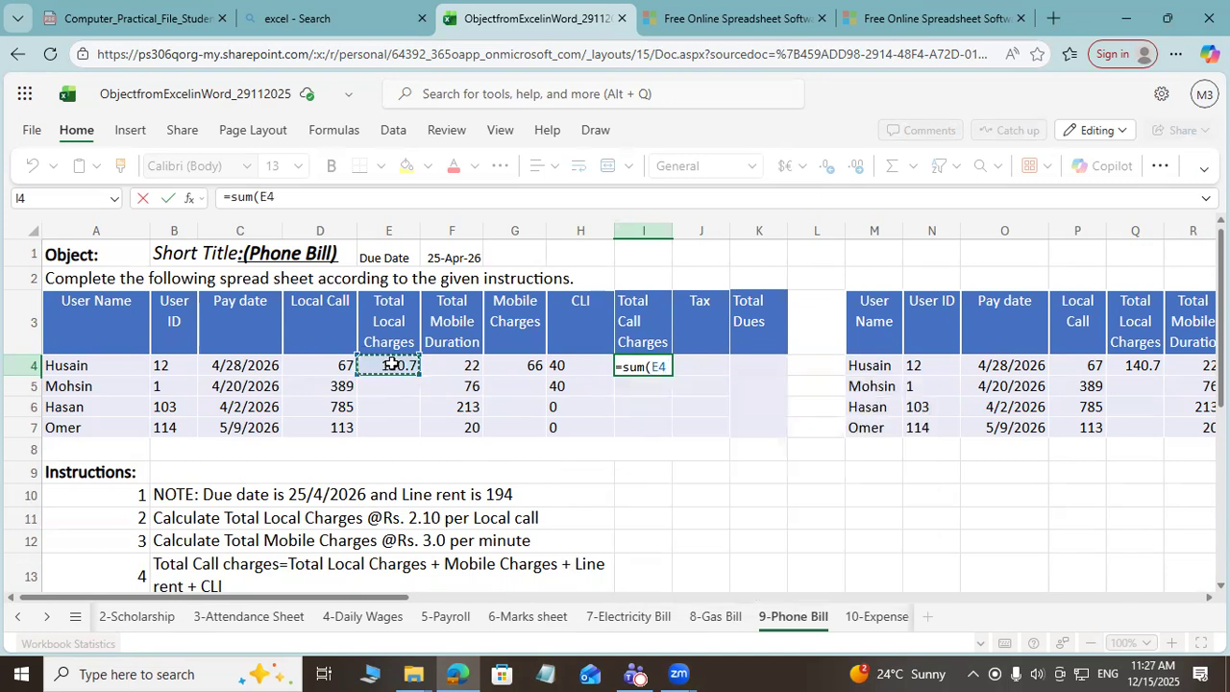
type(",")
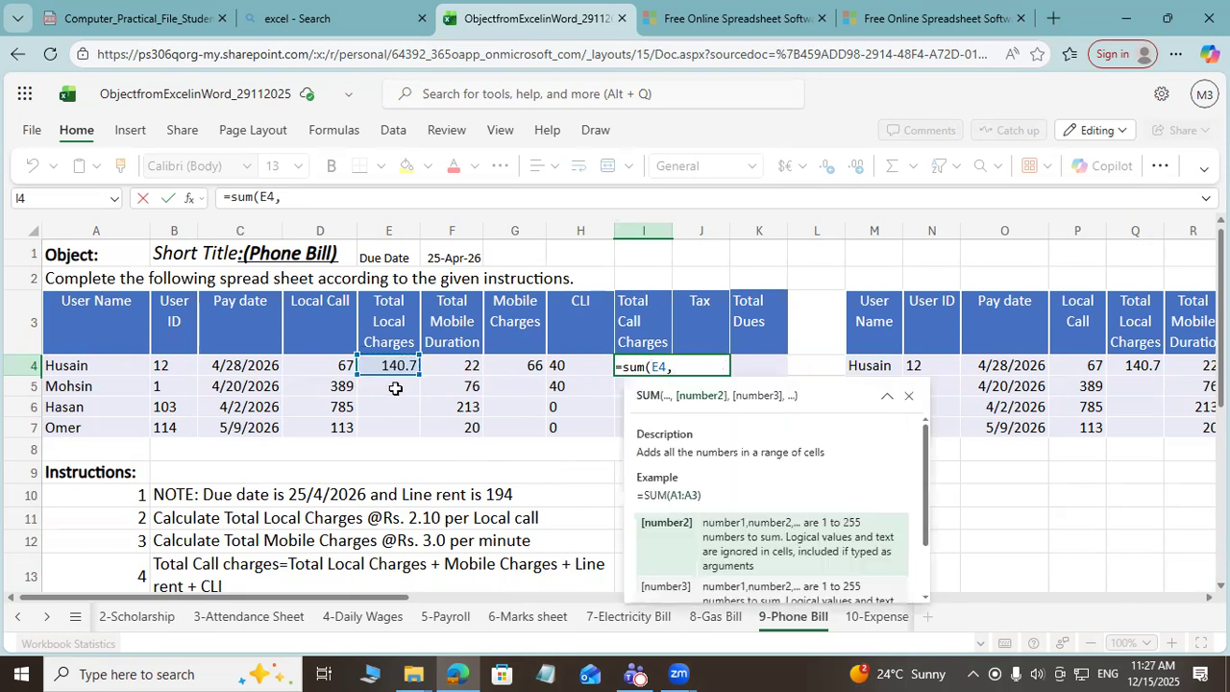
left_click(513, 364)
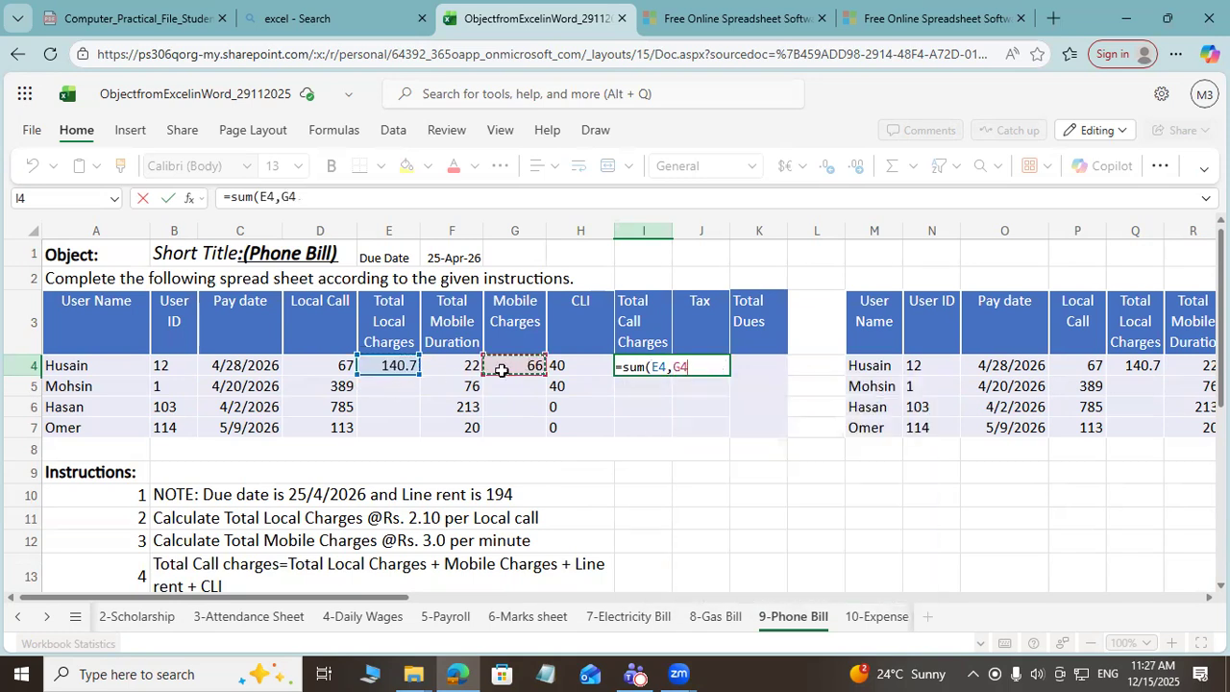
type(",")
left_click(572, 363)
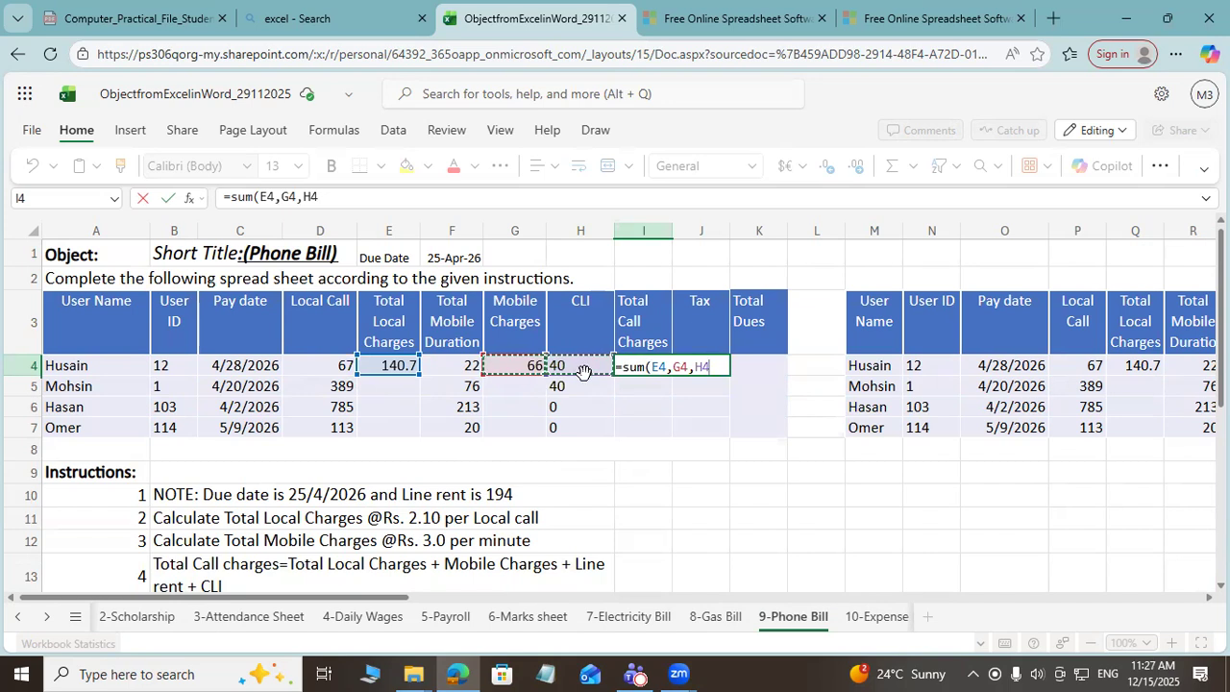
type(",")
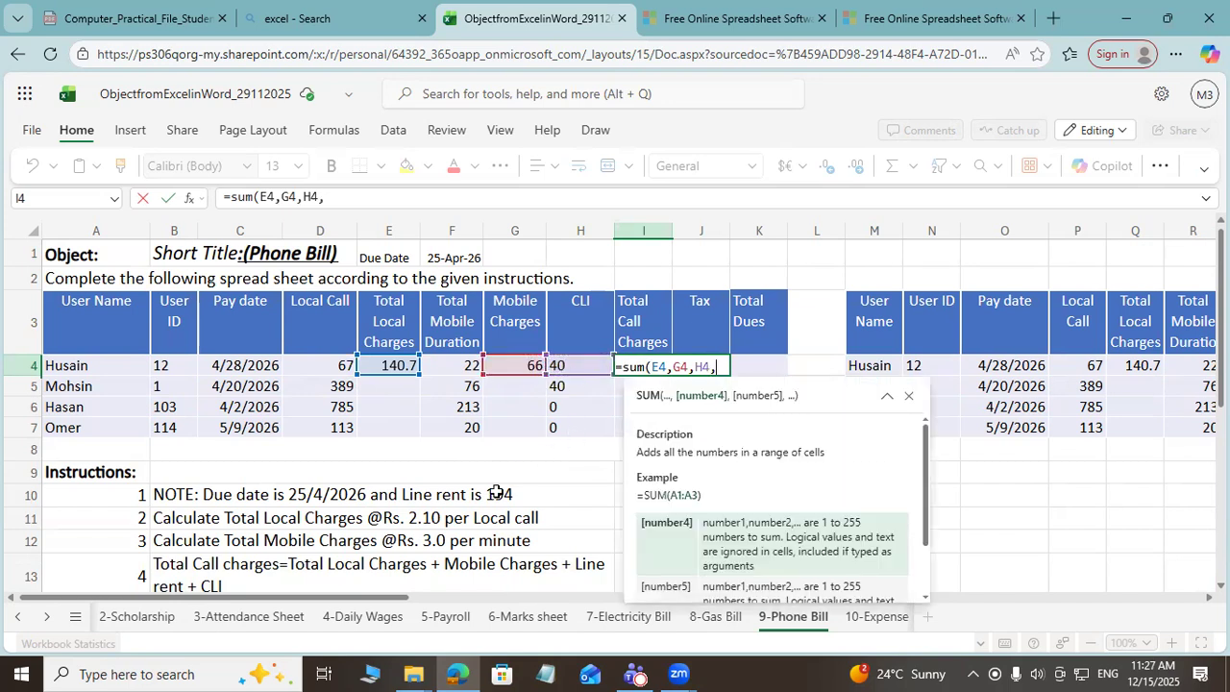
type("194")
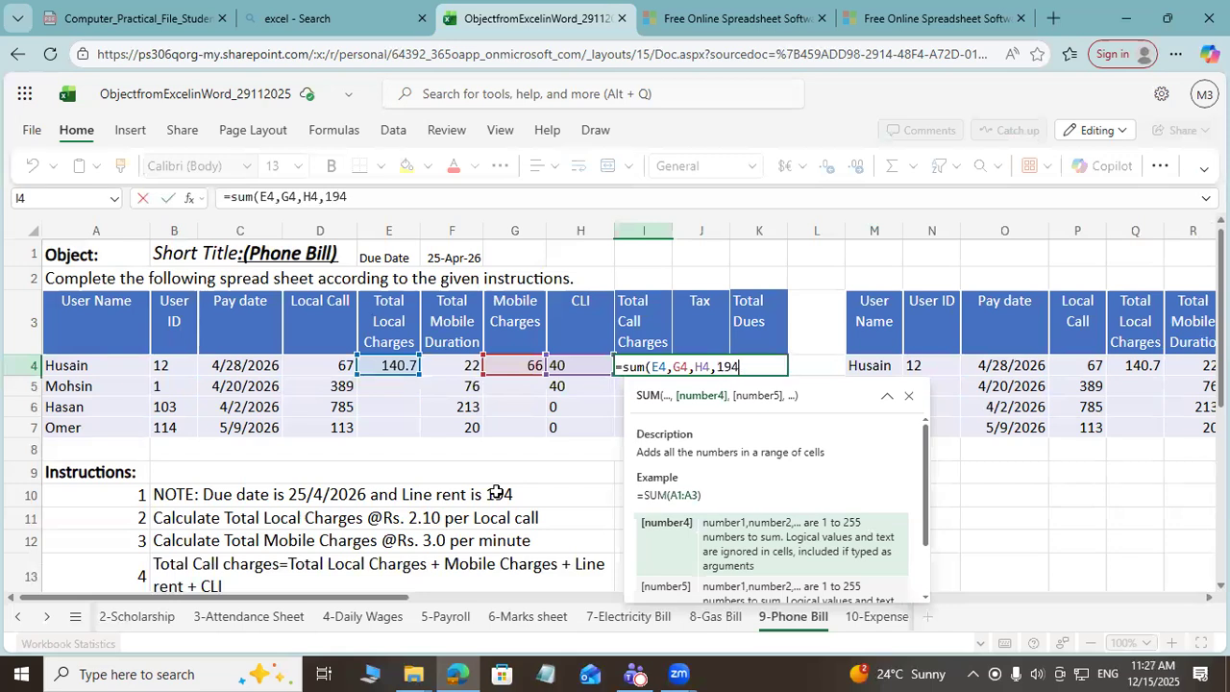
type(")")
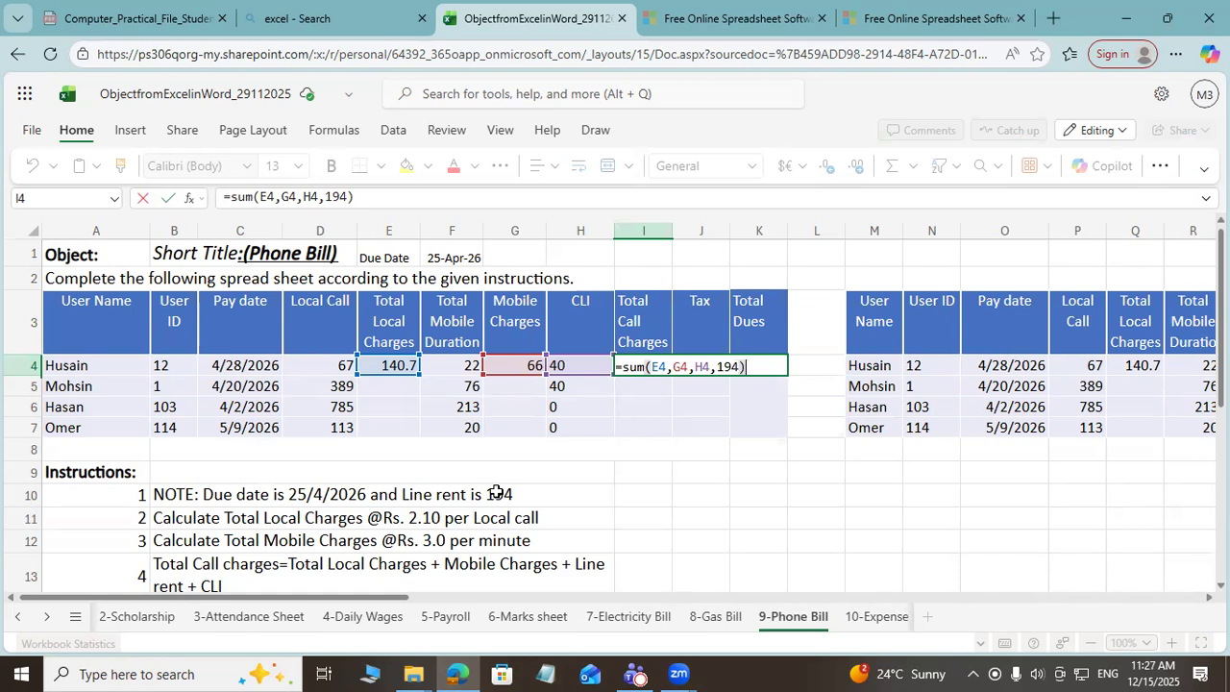
key("Return")
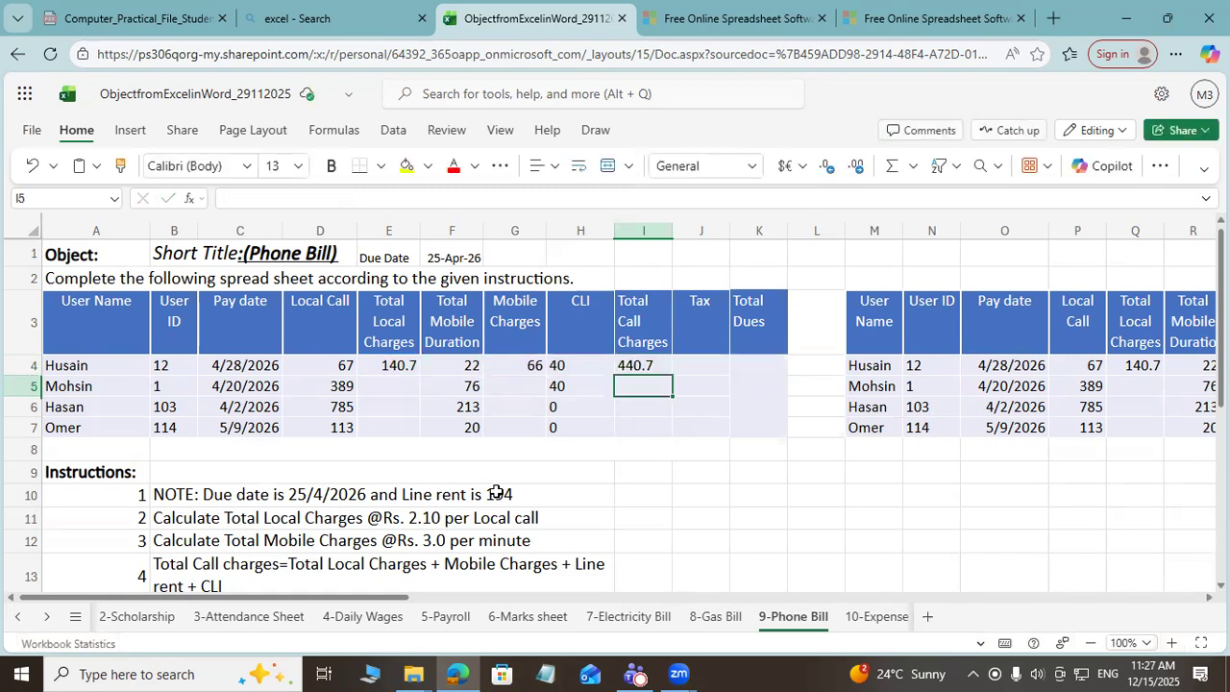
Step: Add the label Line Rent in H1 and enter its value 194 in I1
key("Up")
key("Up")
key("Up")
key("Up")
key("Left")
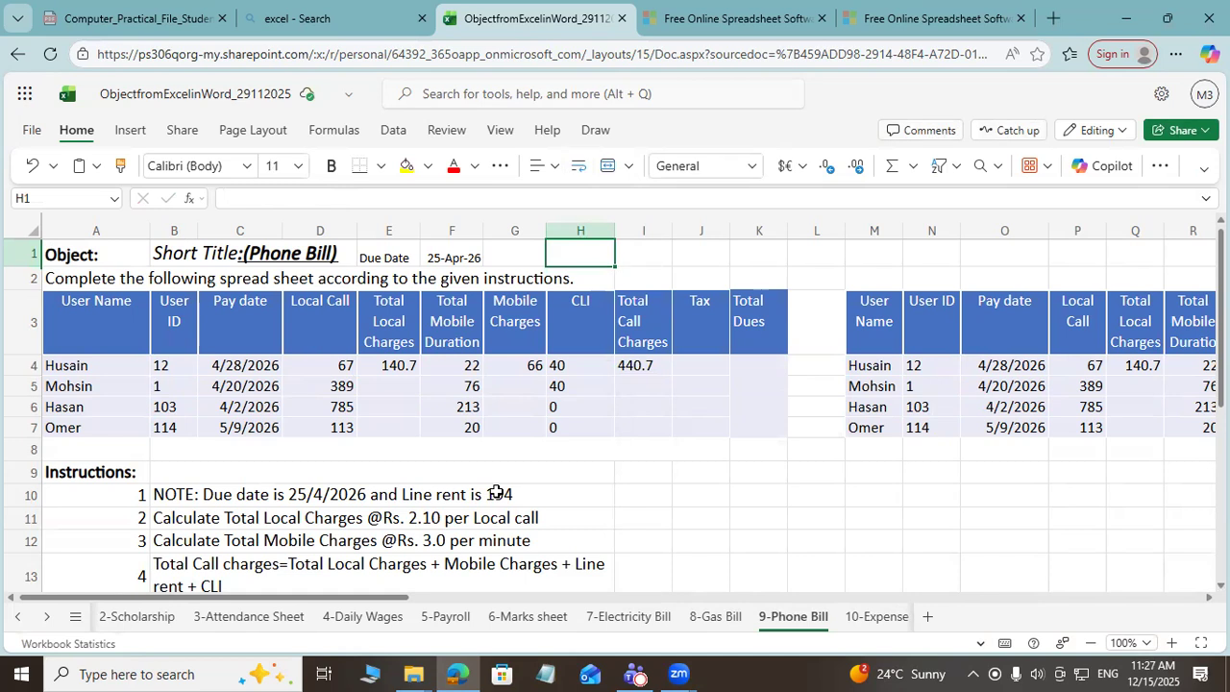
type("Line Rent")
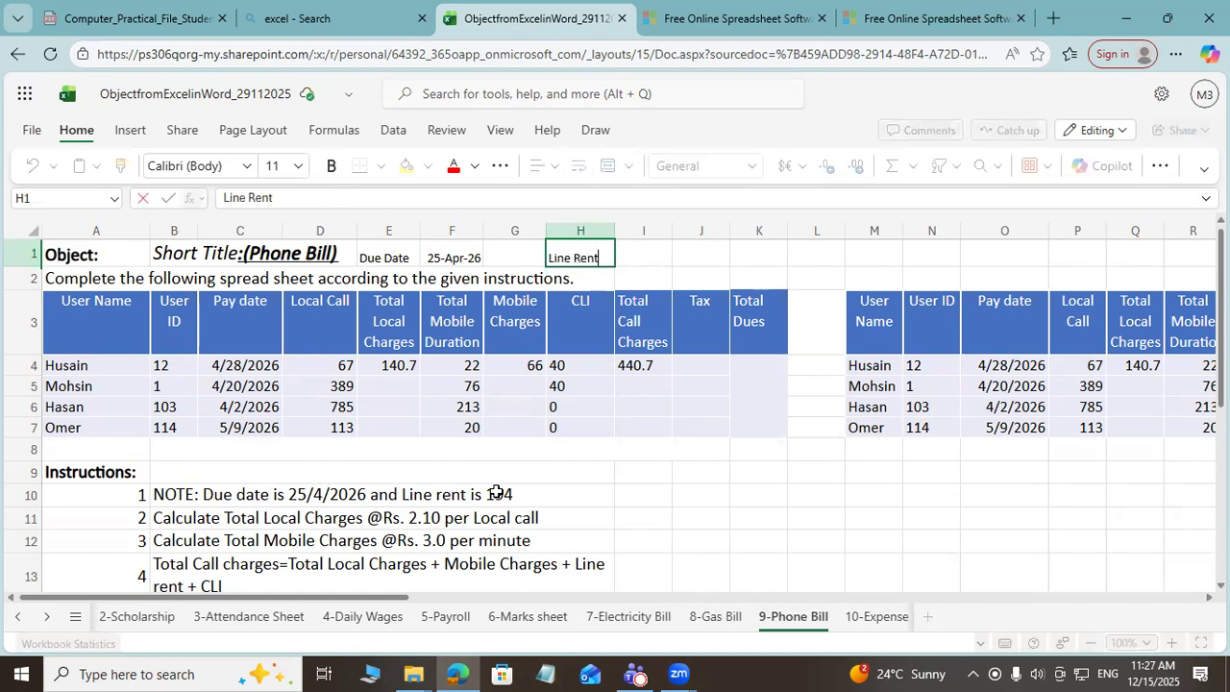
key("Tab")
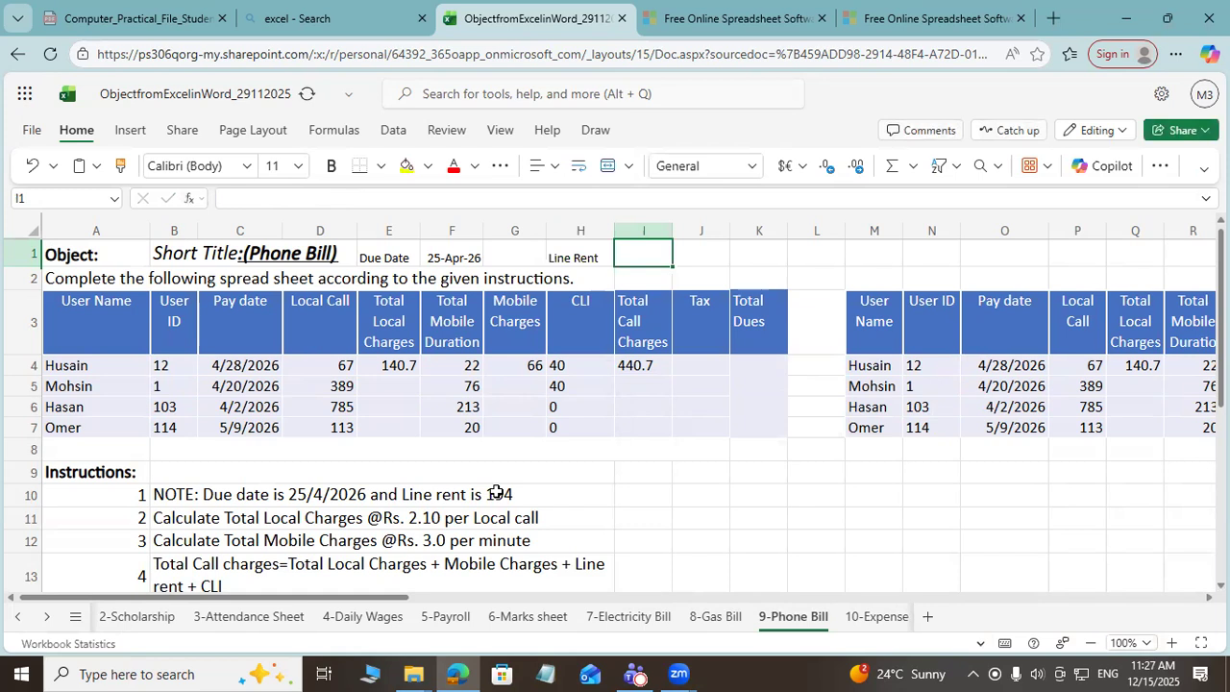
type("19")
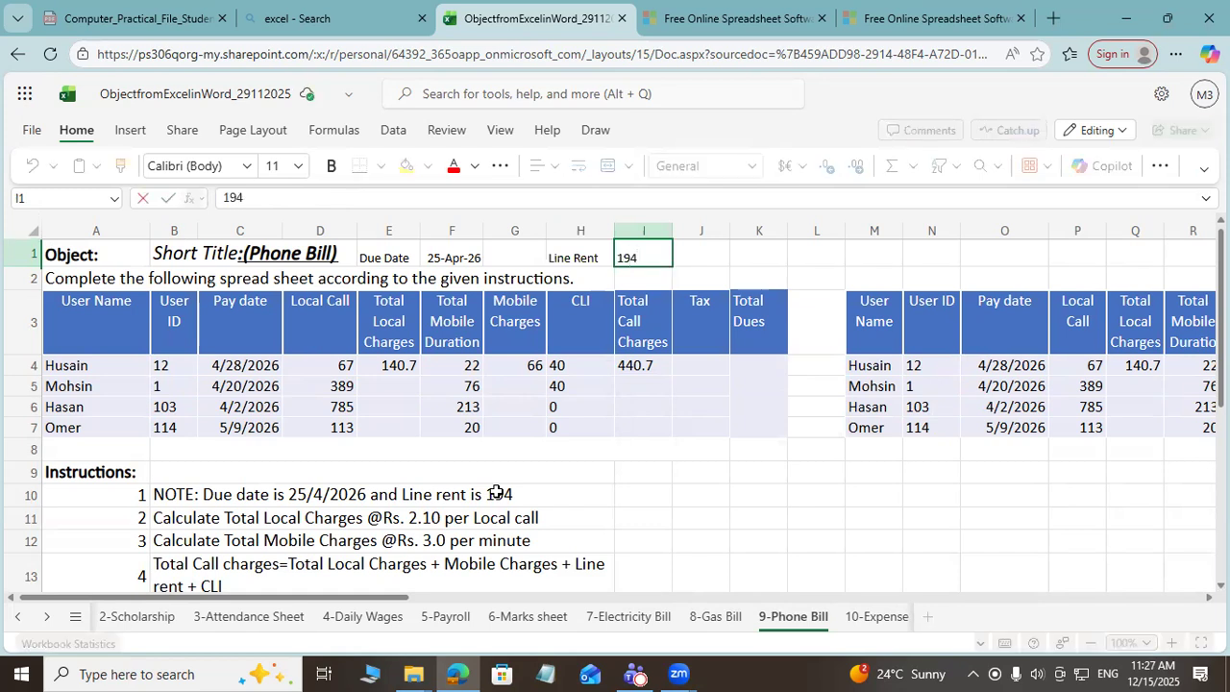
type("4")
key("Return")
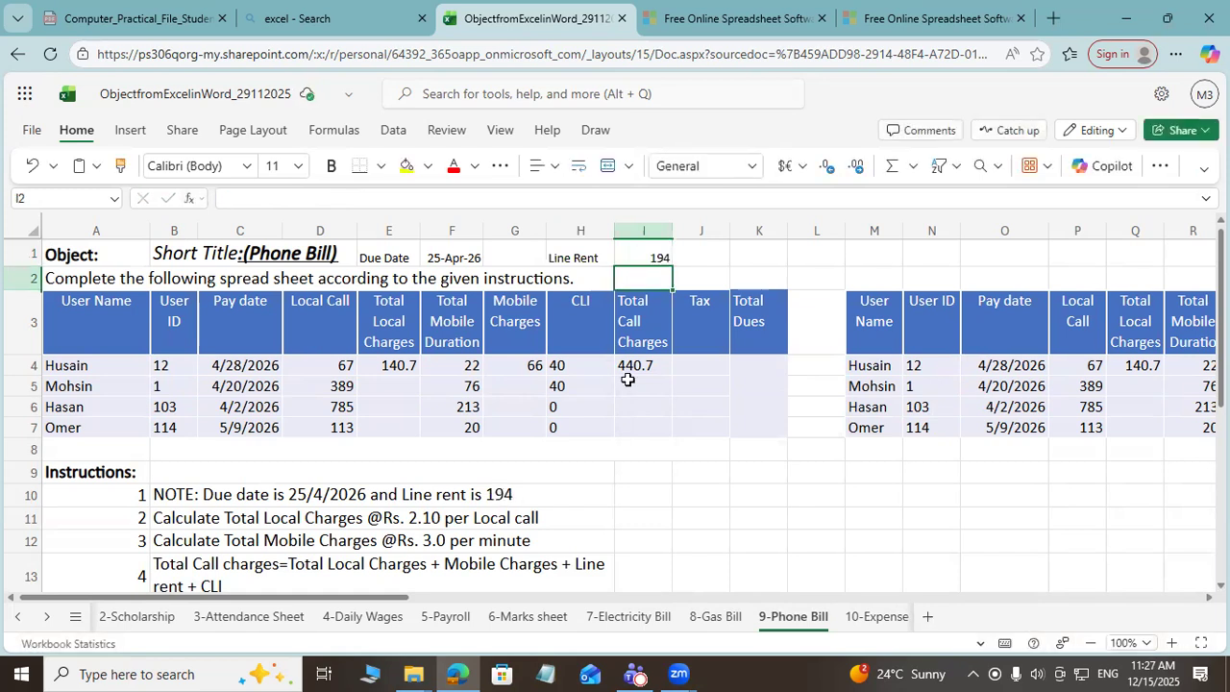
Step: Replace the fixed 194 in the first user's Total Call Charges formula in I4 with the Line Rent cell reference, giving =SUM(E4,G4,H4,I1)
left_click(636, 365)
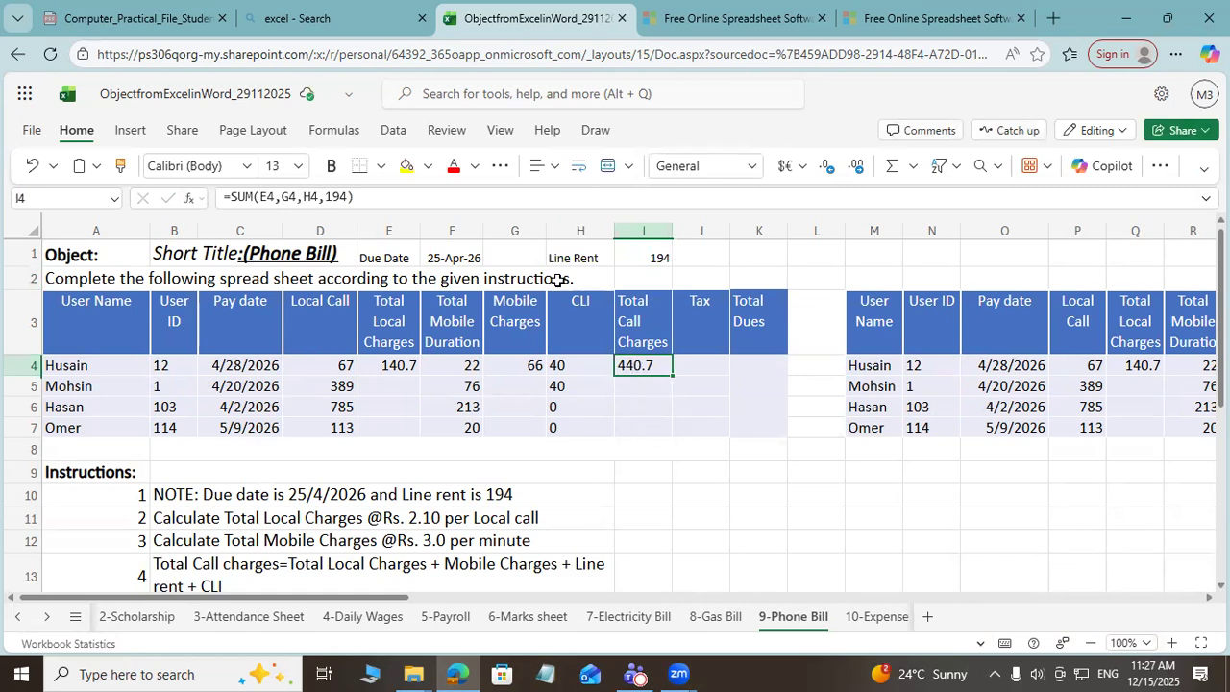
left_click(346, 197)
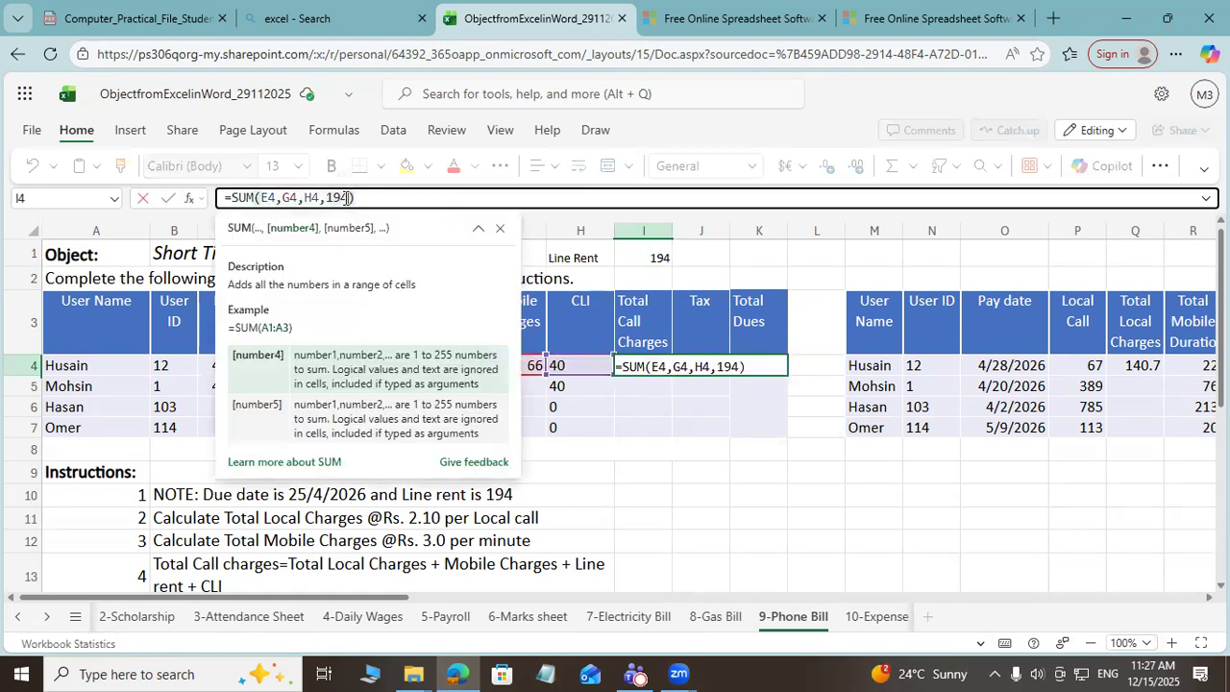
key("BackSpace")
key("BackSpace")
key("BackSpace")
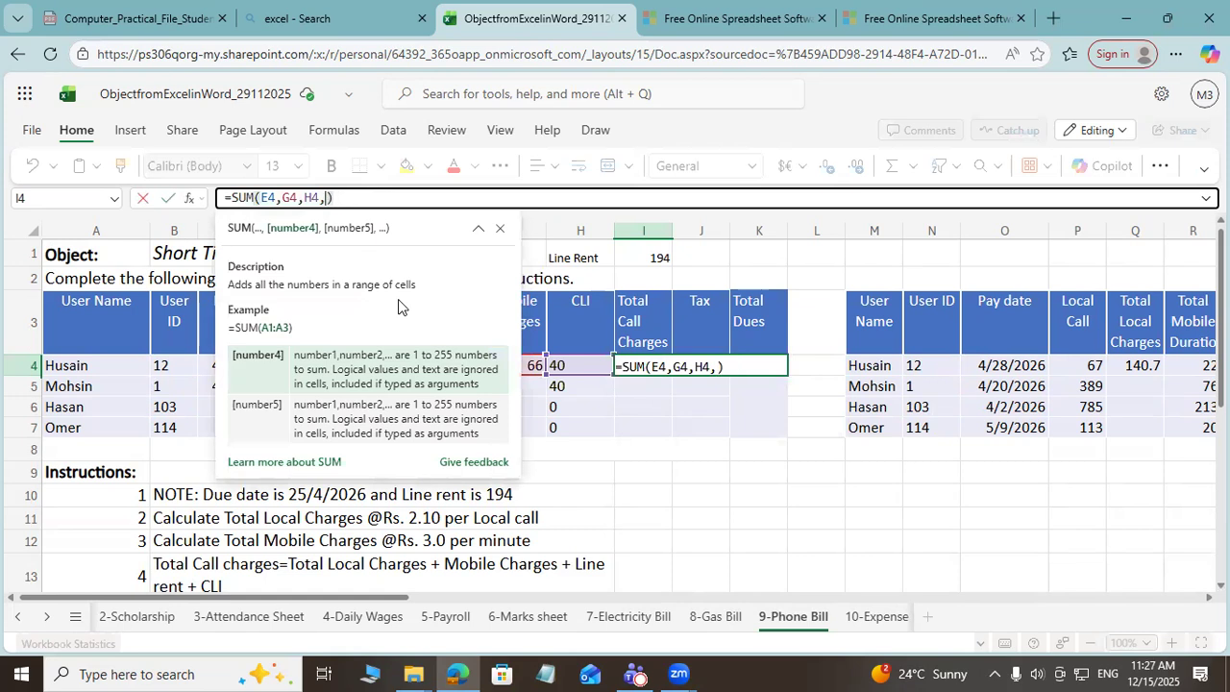
type("I1")
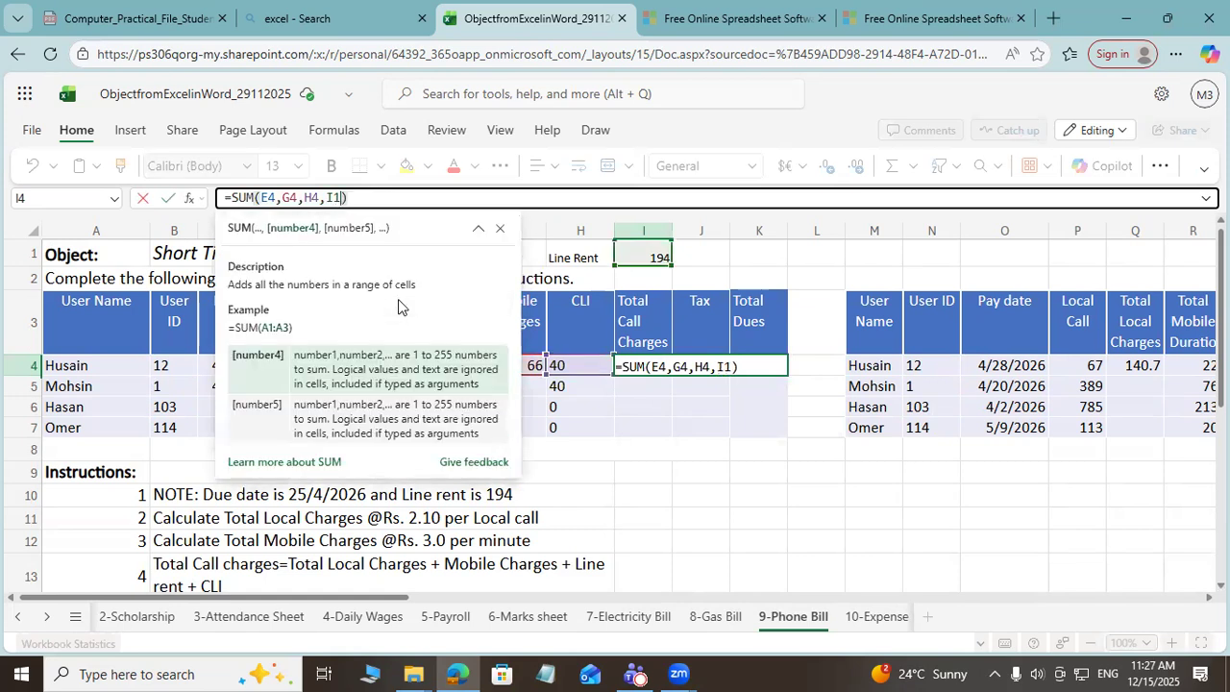
key("Return")
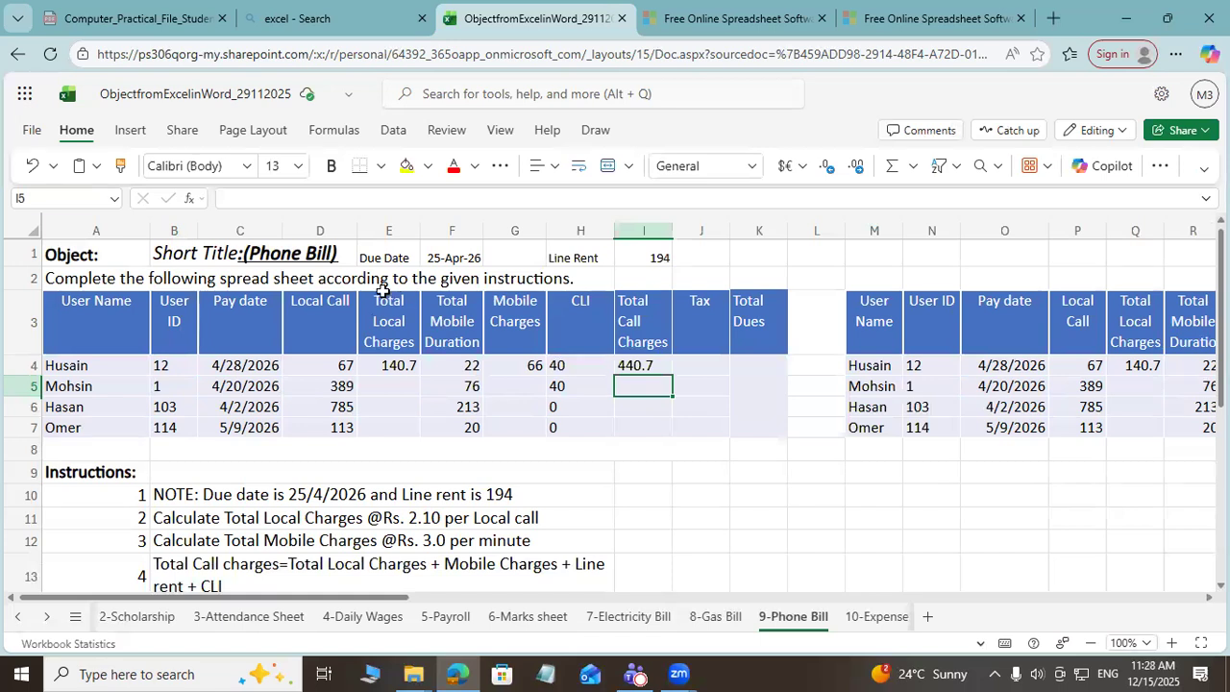
Step: Test the Total Call Charges formula by changing the Line Rent in I1 to 200 and restoring it to 194
left_click(631, 263)
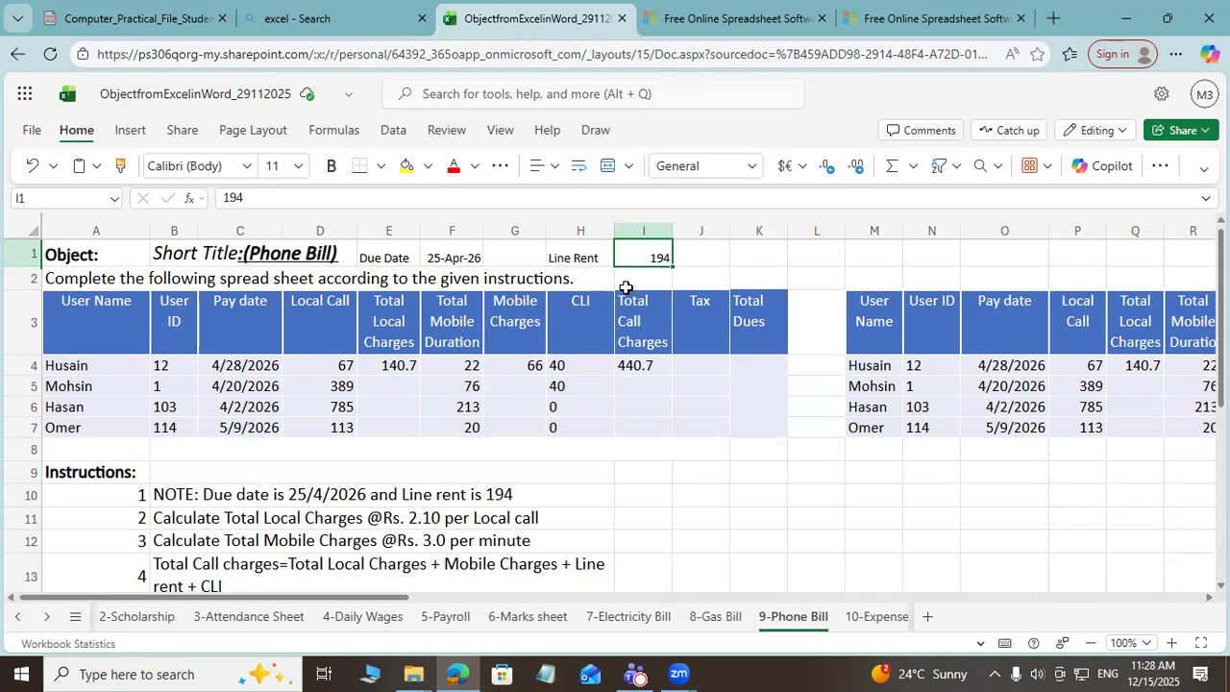
type("200")
key("Return")
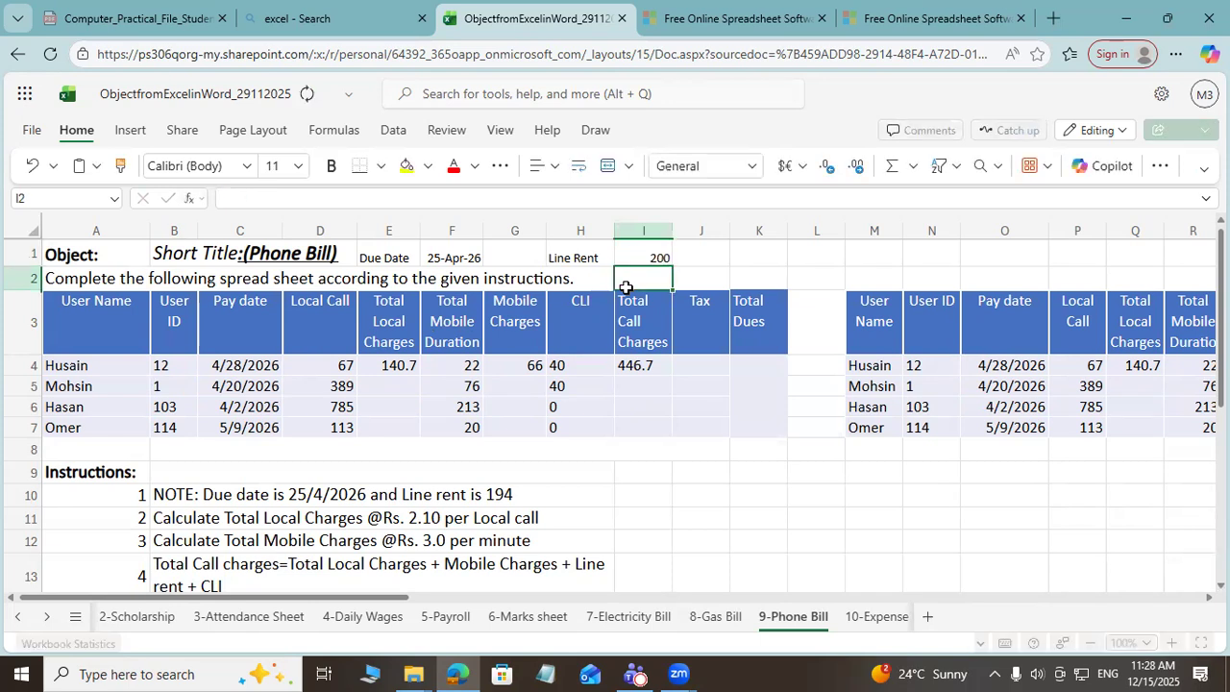
key("Up")
type("19")
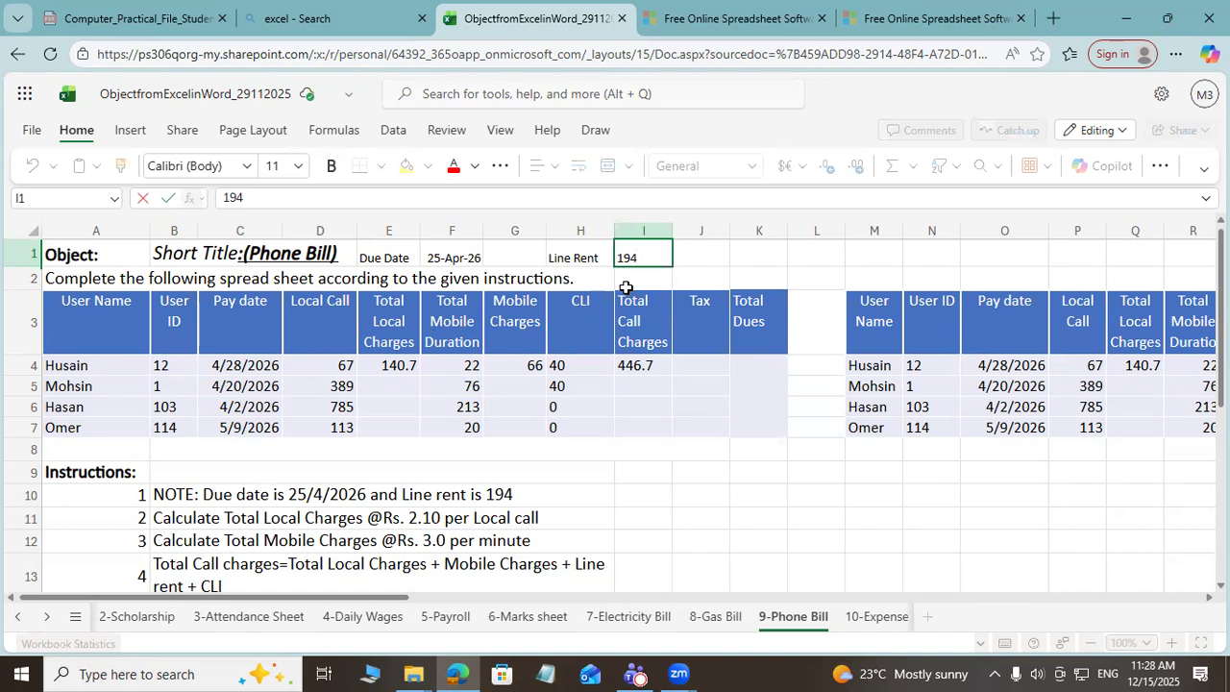
key("Return")
key("Down")
key("Down")
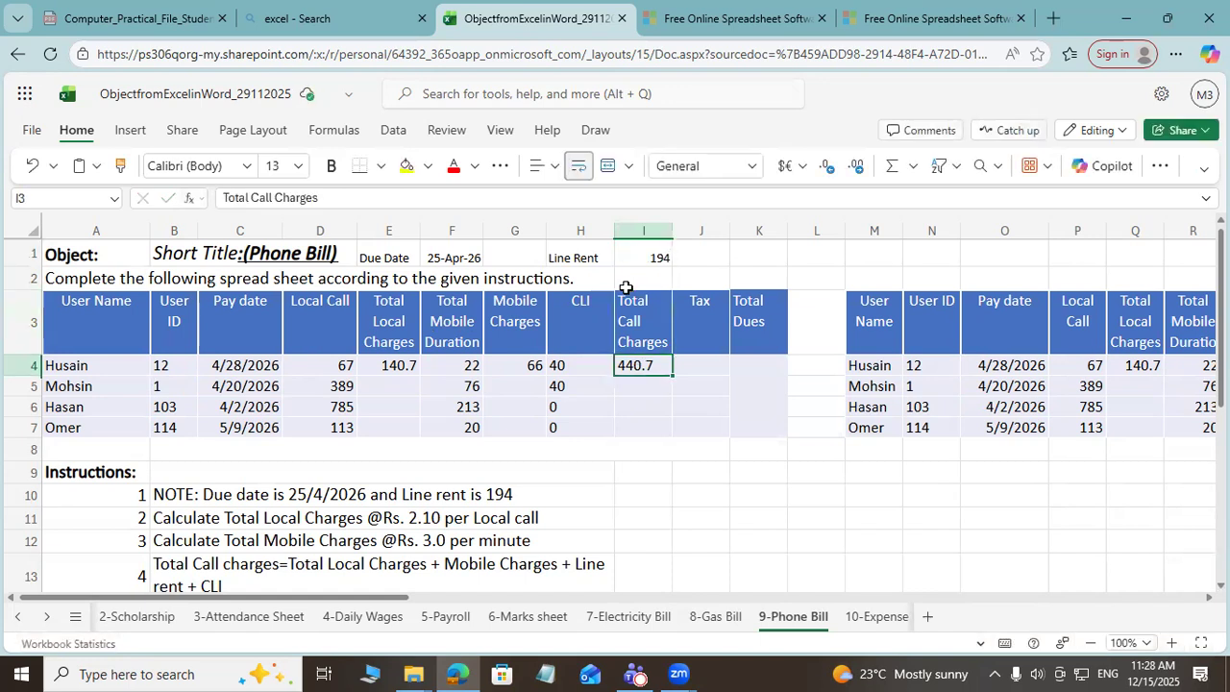
Step: Calculate the first user's Tax in J4 as 17% of Total Call Charges with the formula =I4*17%
key("Right")
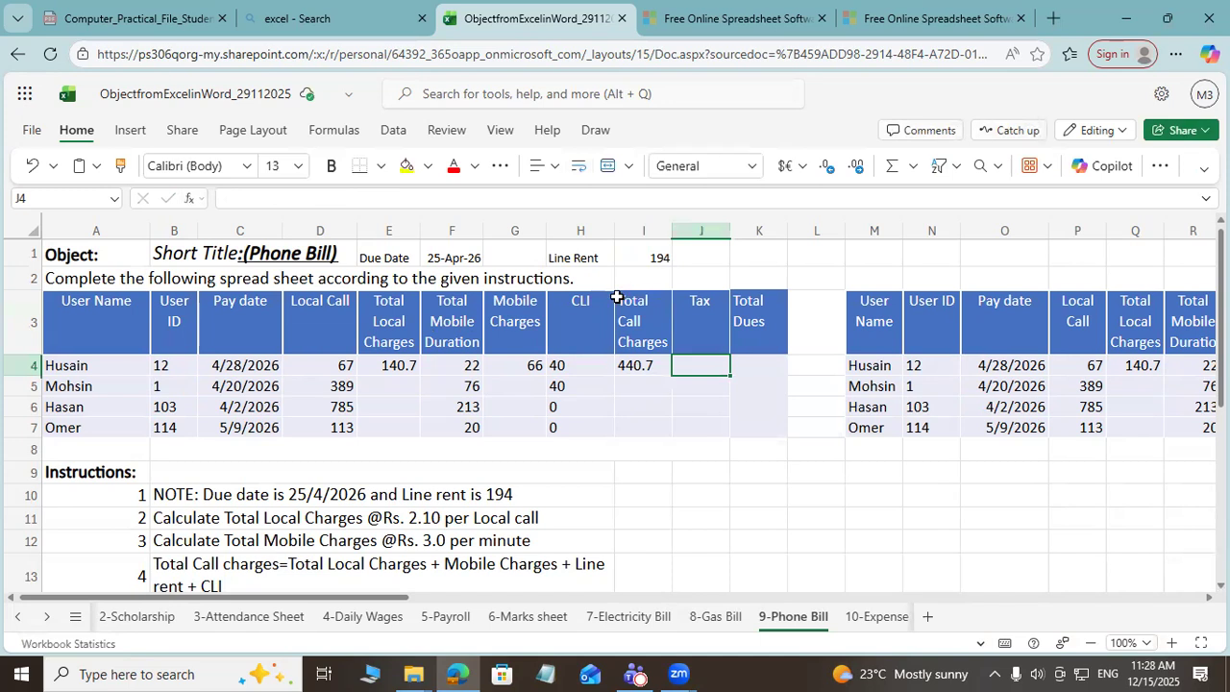
scroll(492, 455, "down", 5)
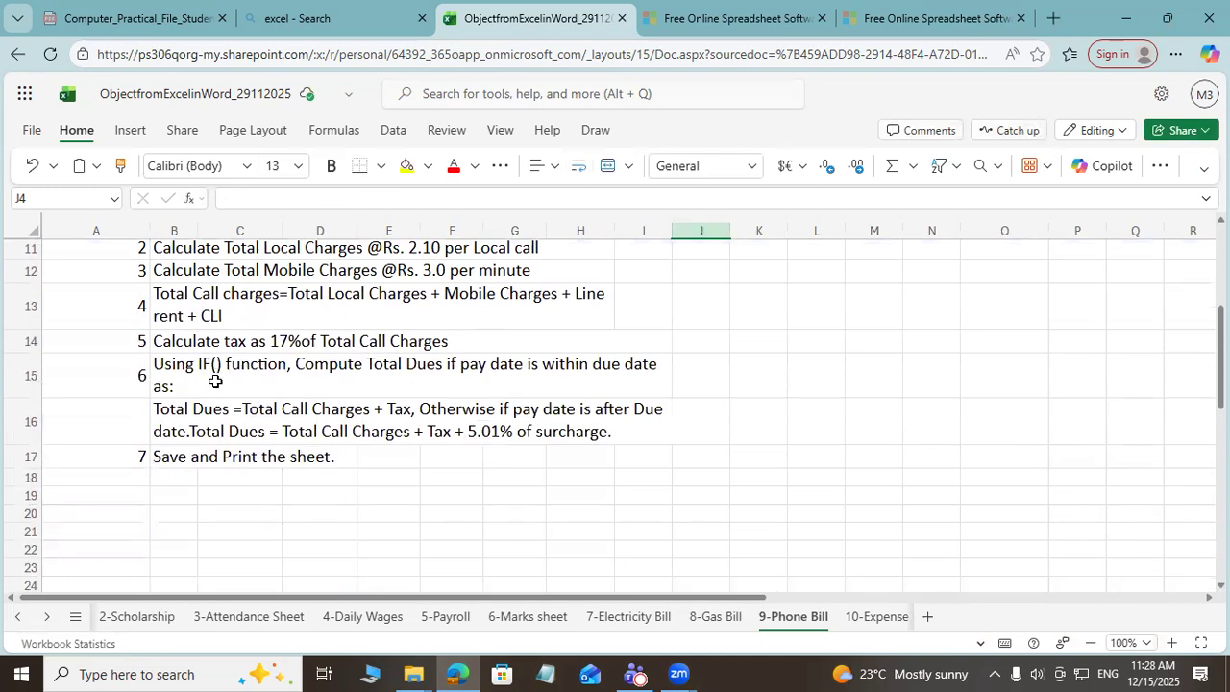
left_click(217, 346)
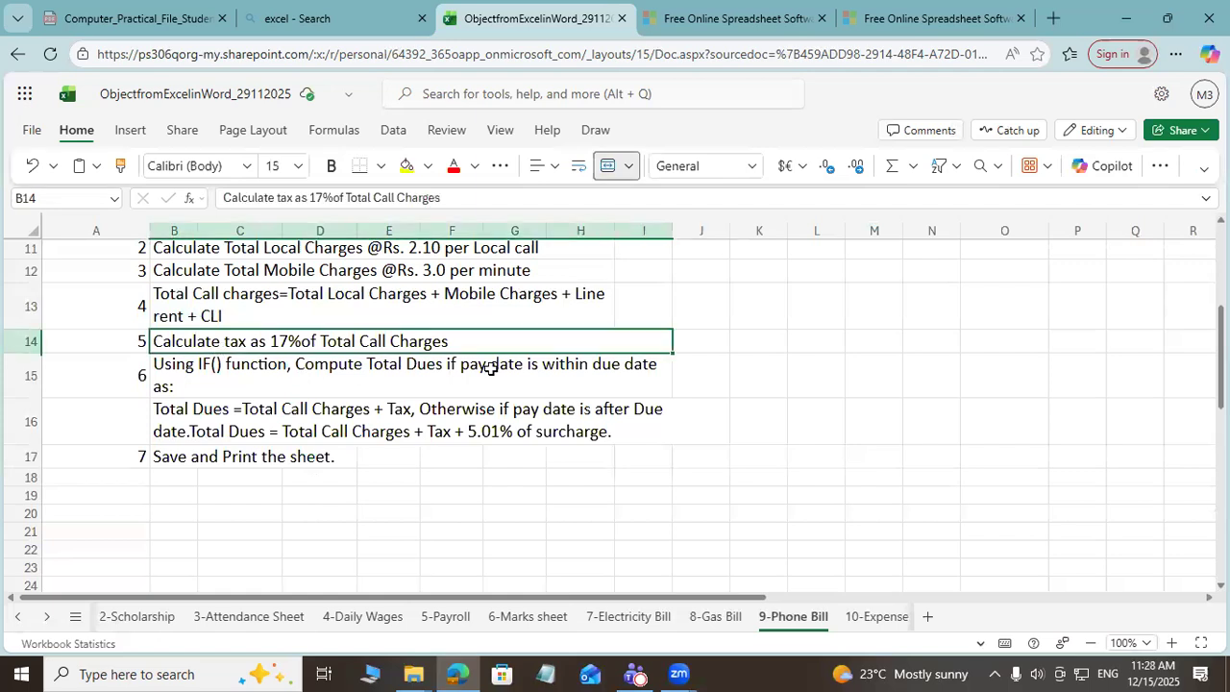
scroll(499, 370, "up", 5)
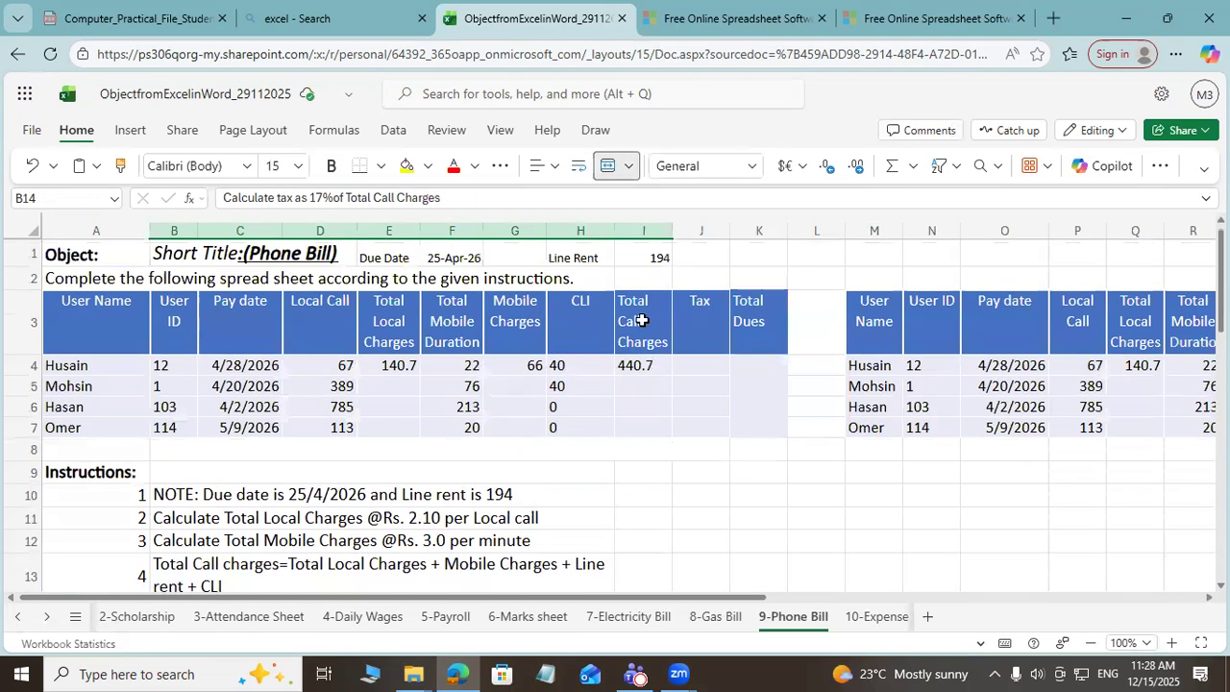
left_click(634, 231)
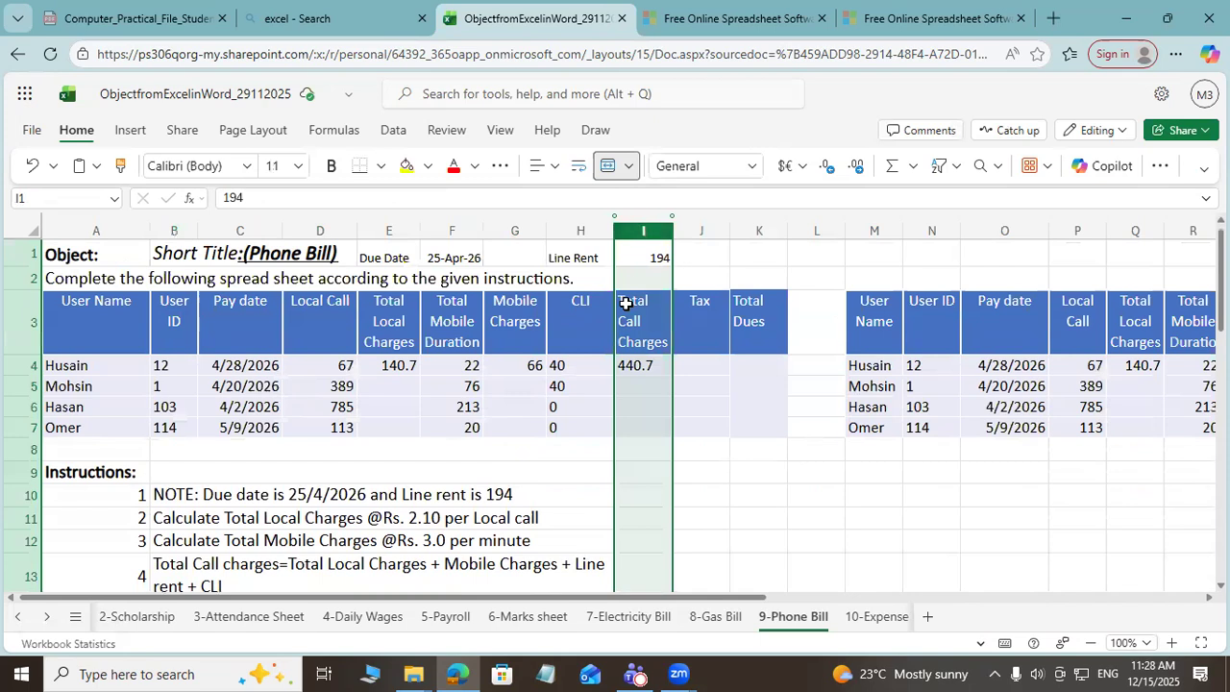
left_click(708, 366)
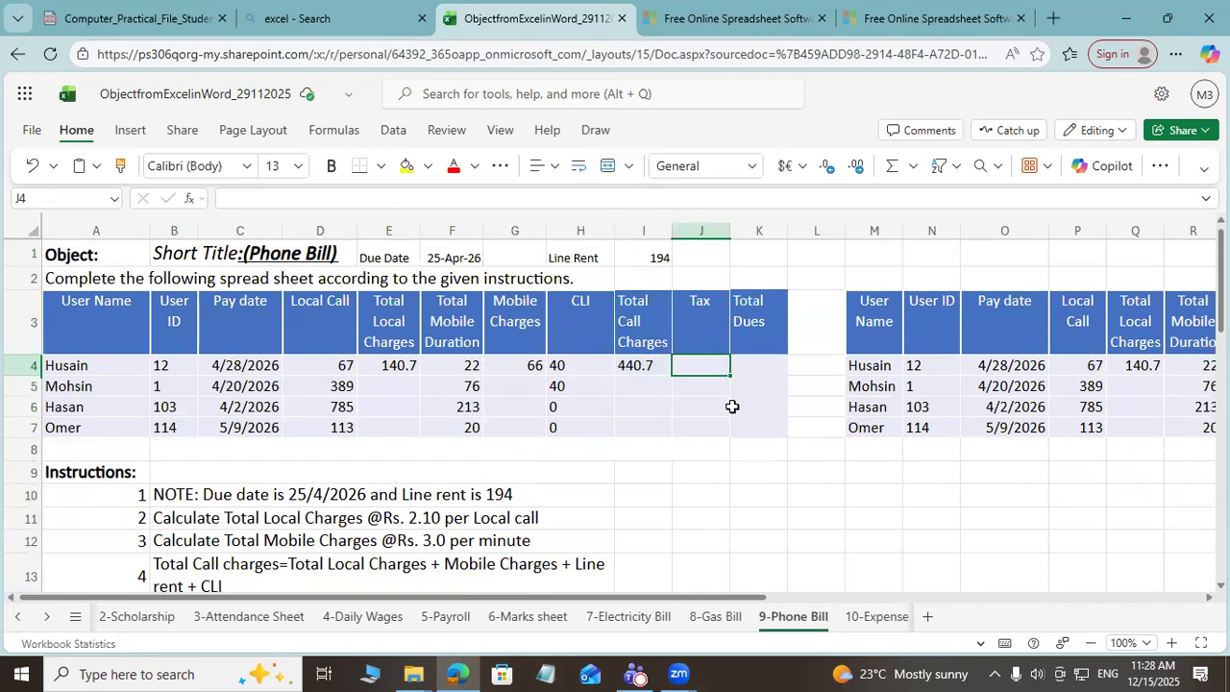
type("=")
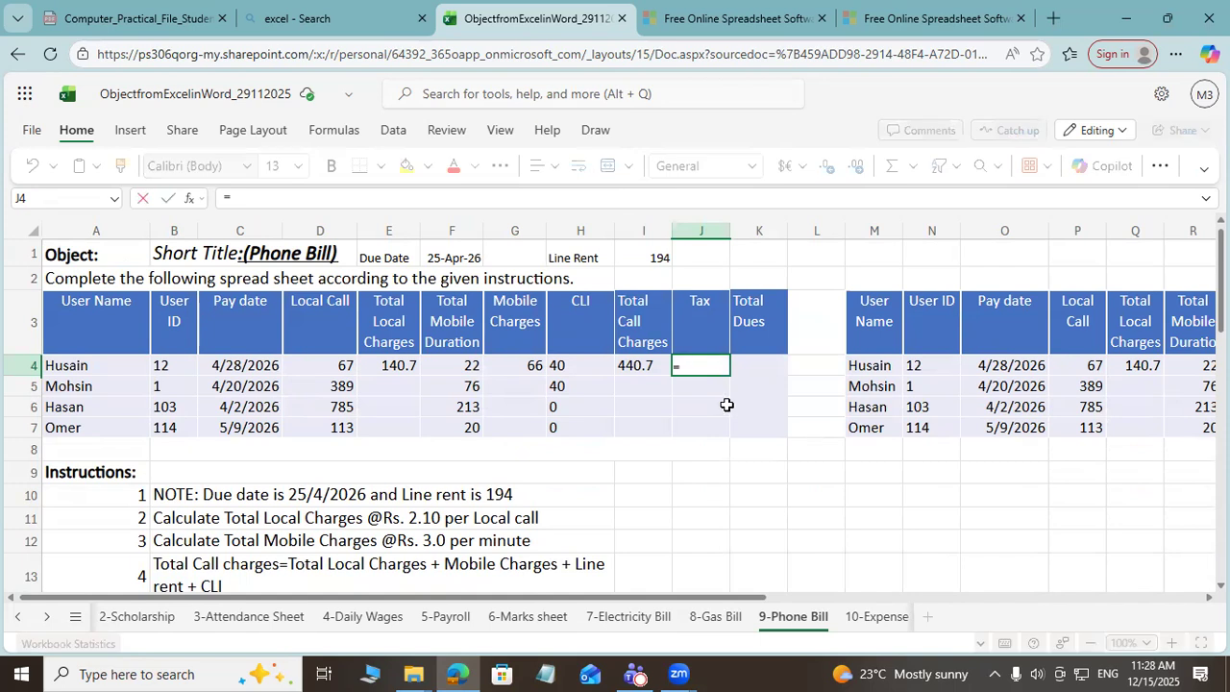
left_click(637, 365)
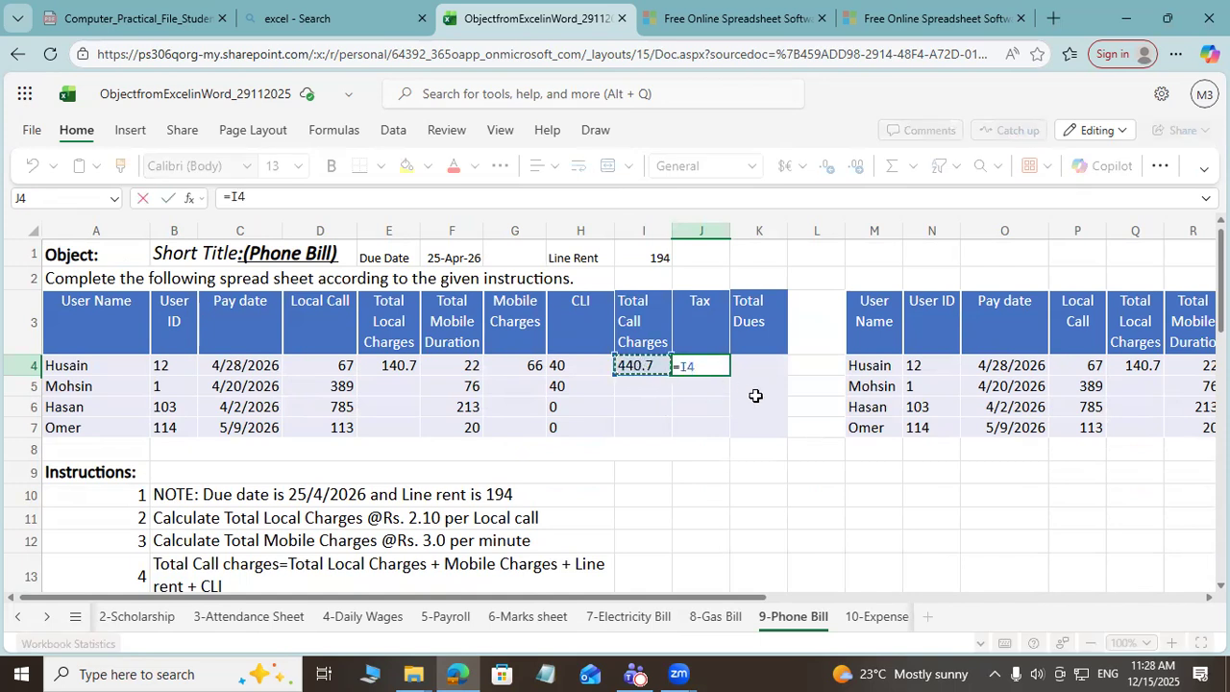
type("*17%")
key("BackSpace")
type("/100")
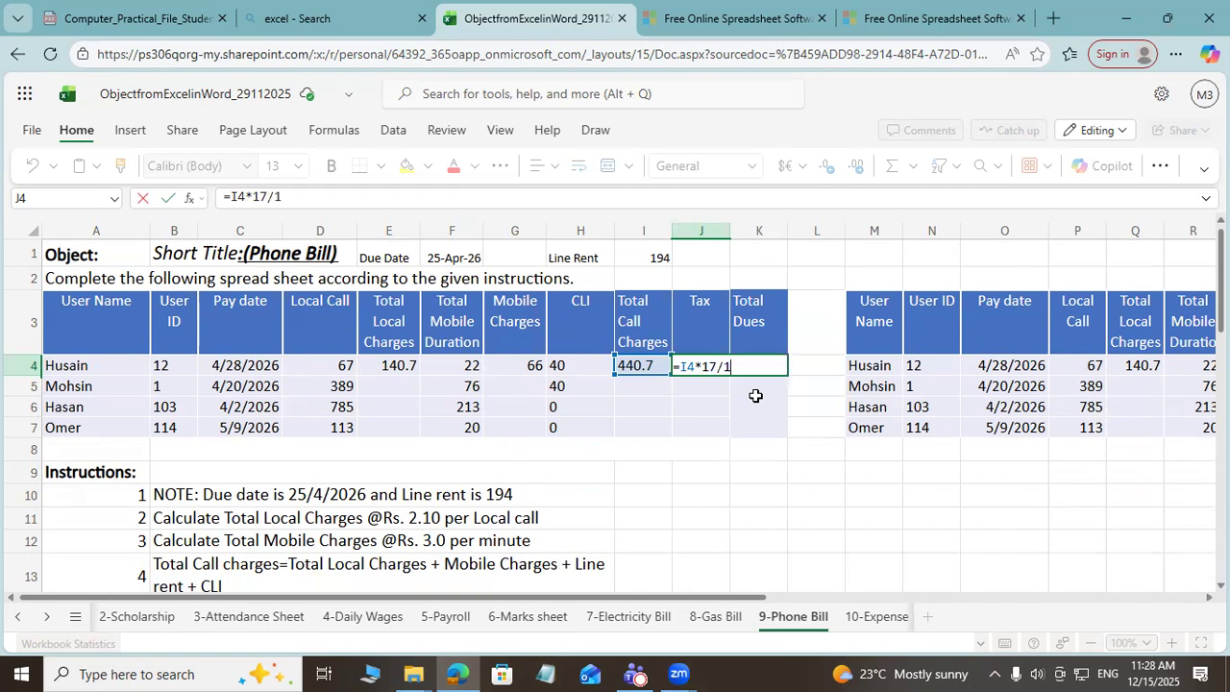
key("BackSpace")
key("BackSpace")
key("BackSpace")
key("BackSpace")
type("%")
key("Return")
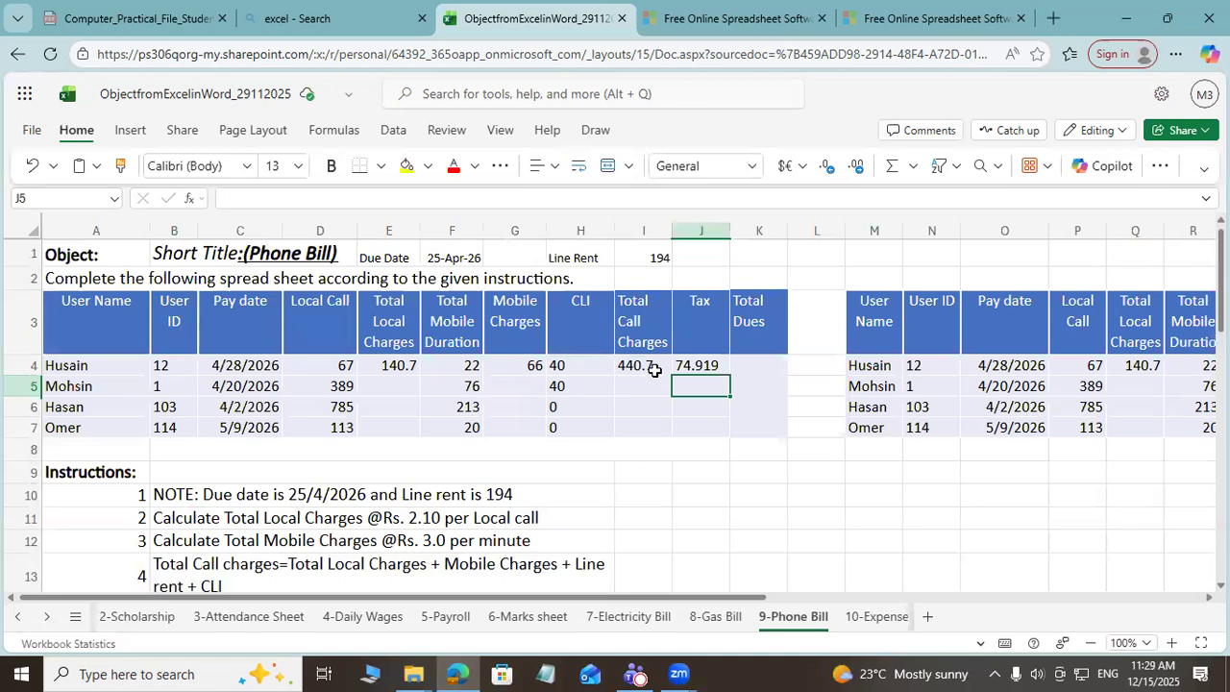
Step: Examine the Total Dues instructions in rows 15 and 16, covering the IF() condition and surcharge, along with the due date in F1
left_click(759, 366)
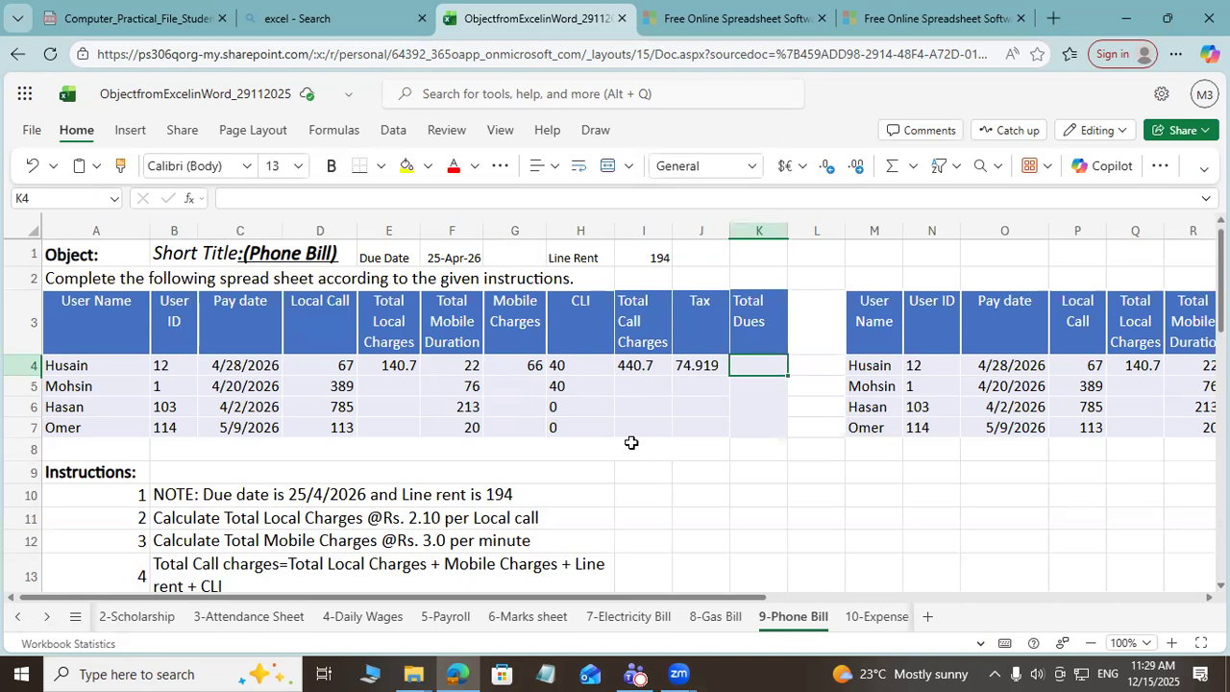
scroll(631, 443, "down", 5)
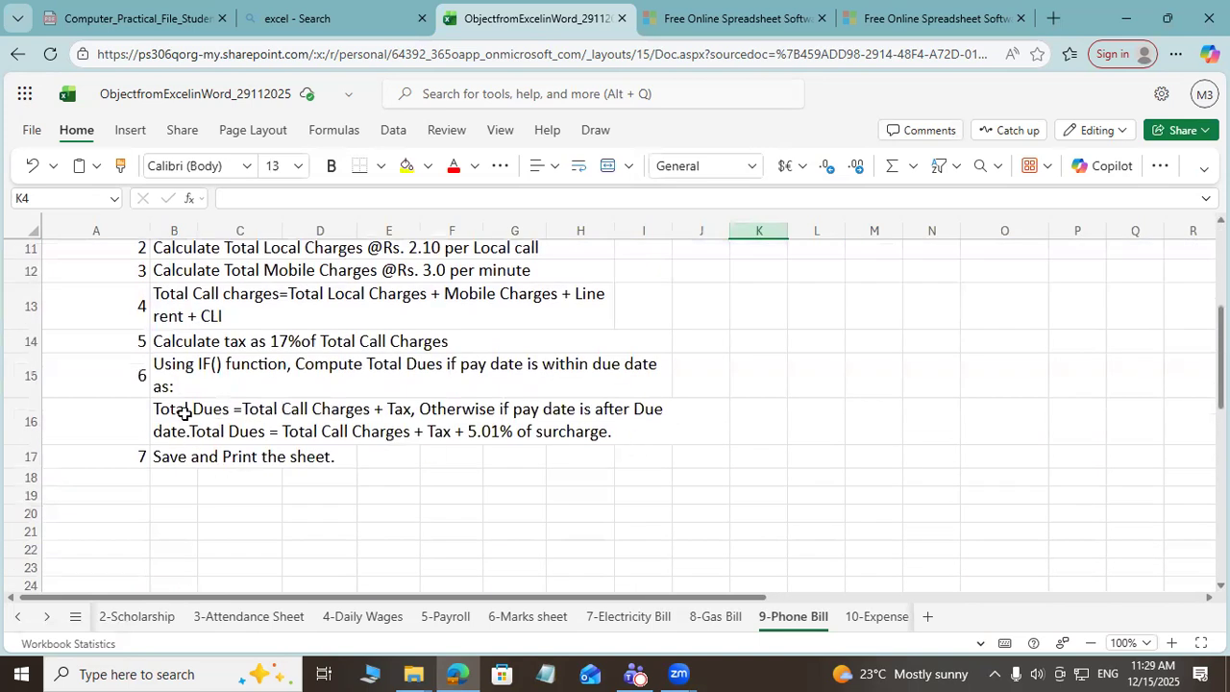
left_click(184, 412)
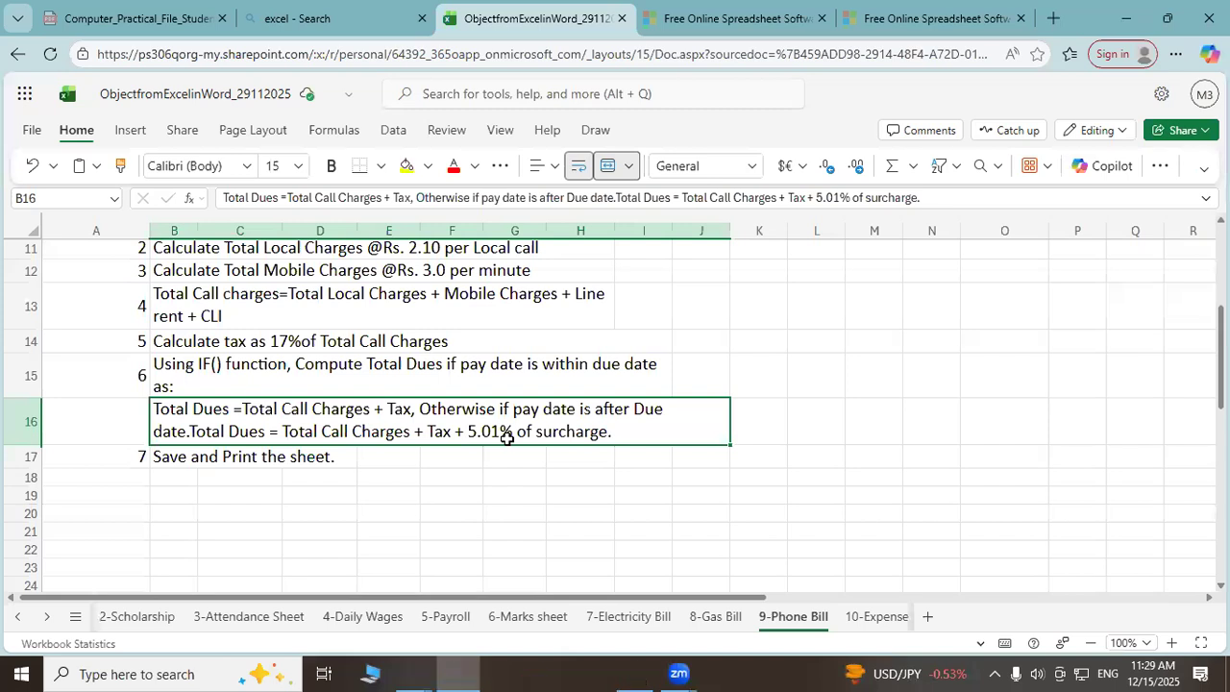
scroll(505, 435, "up", 5)
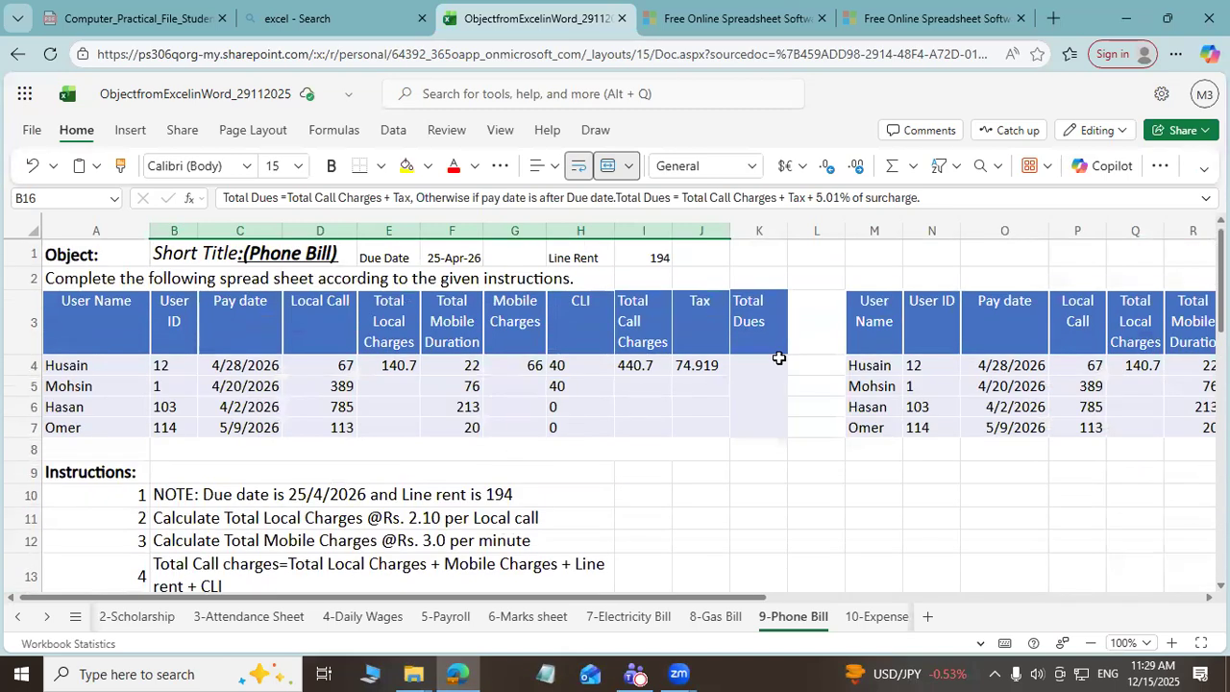
left_click(755, 365)
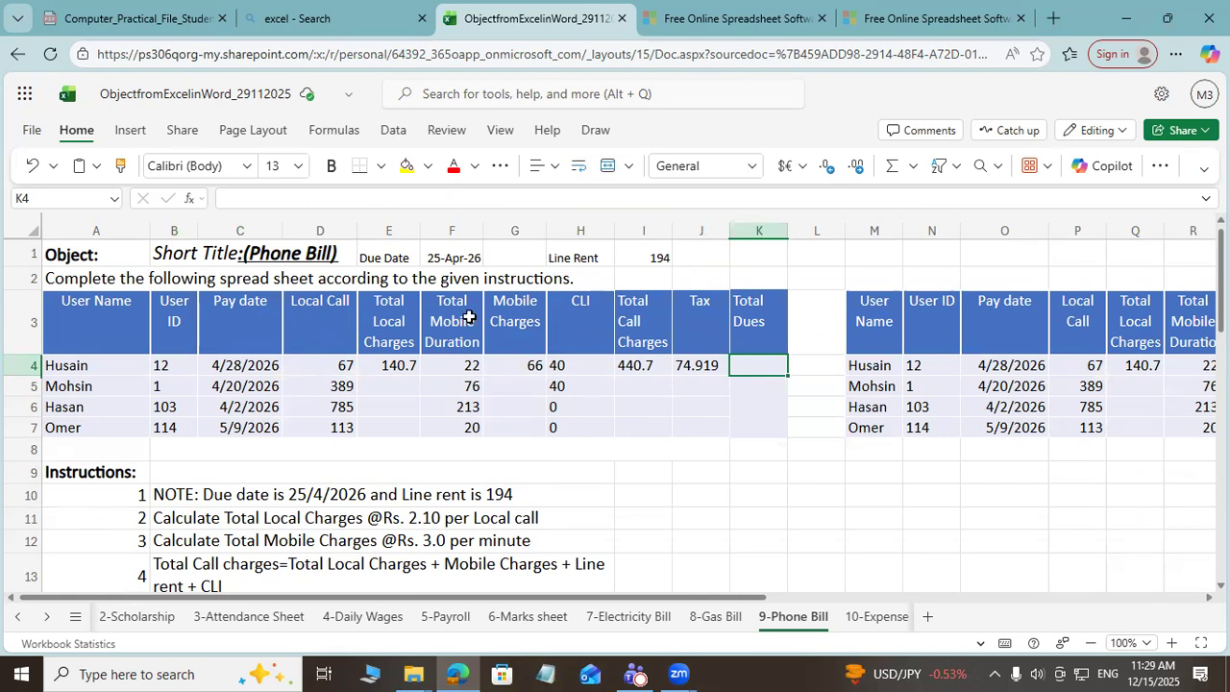
left_click(453, 254)
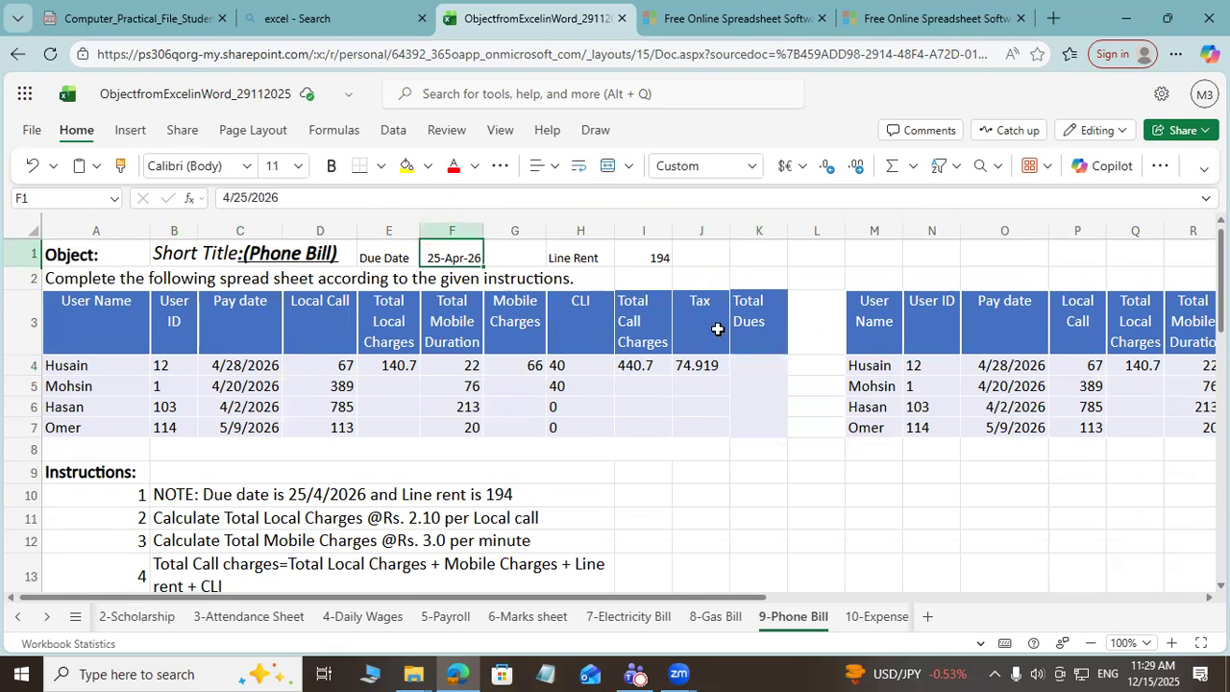
left_click(760, 359)
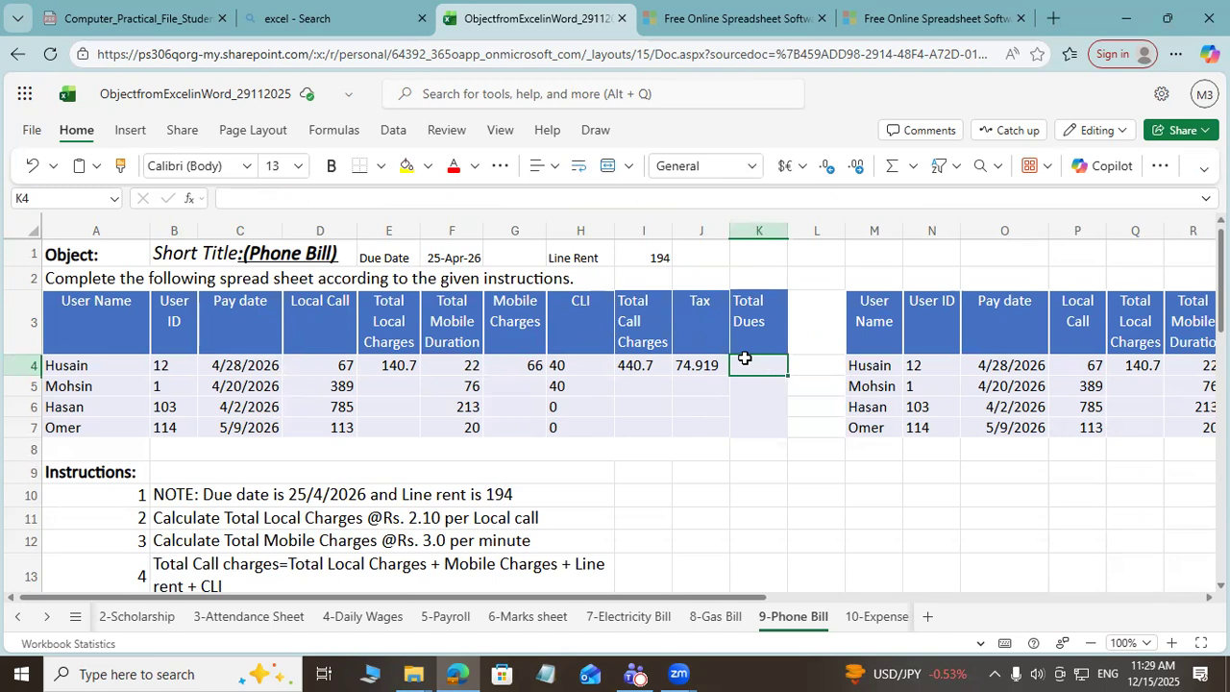
scroll(681, 378, "down", 4)
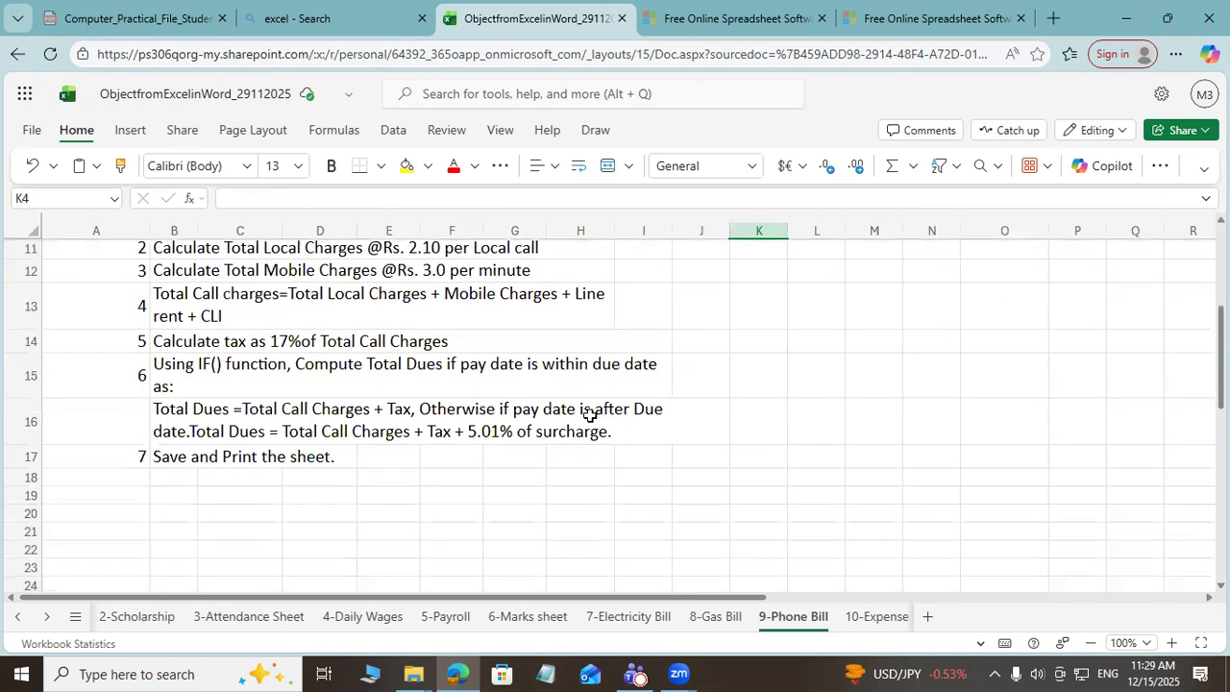
left_click(135, 417)
left_click(262, 413)
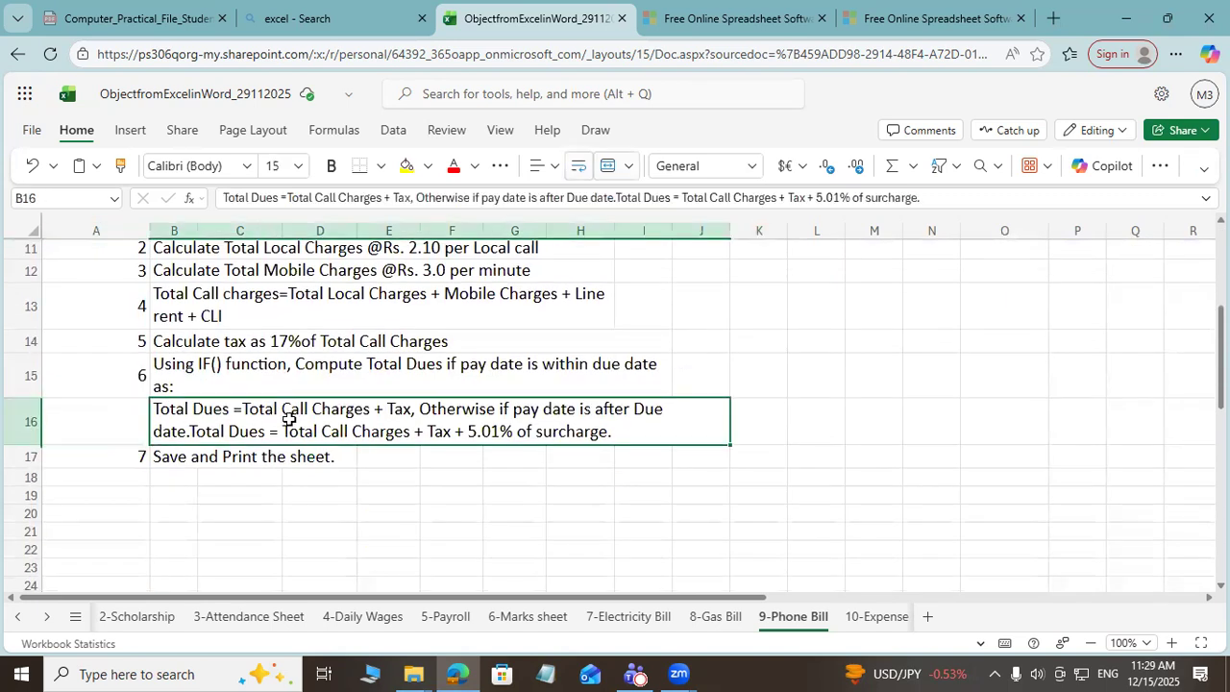
left_click(328, 440)
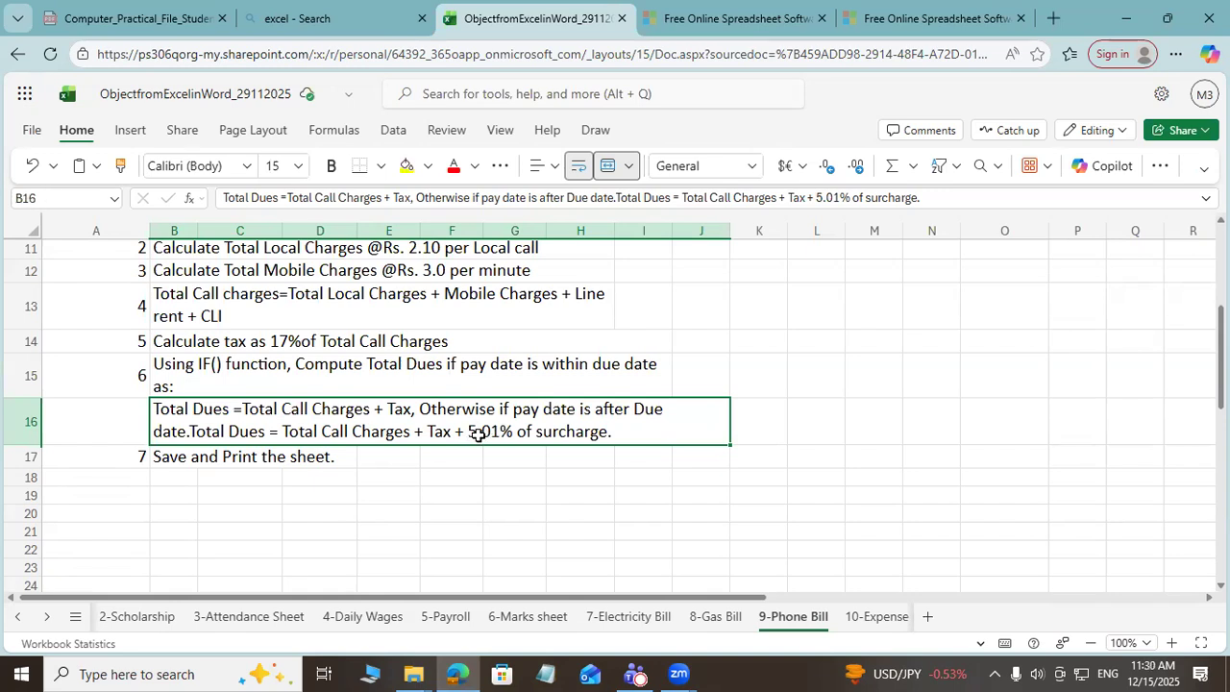
scroll(478, 432, "up", 5)
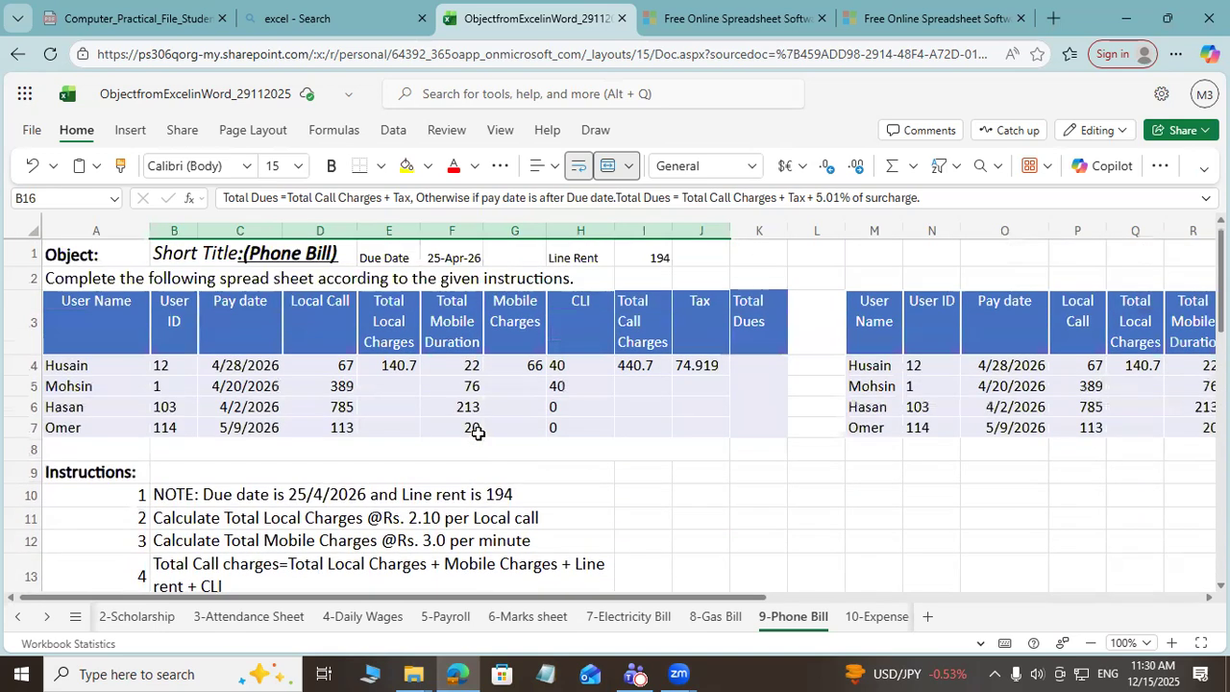
Step: Begin the first user's Total Dues formula in K4 with an IF condition comparing Pay date to Due Date, =if(C4<=F1
left_click(752, 365)
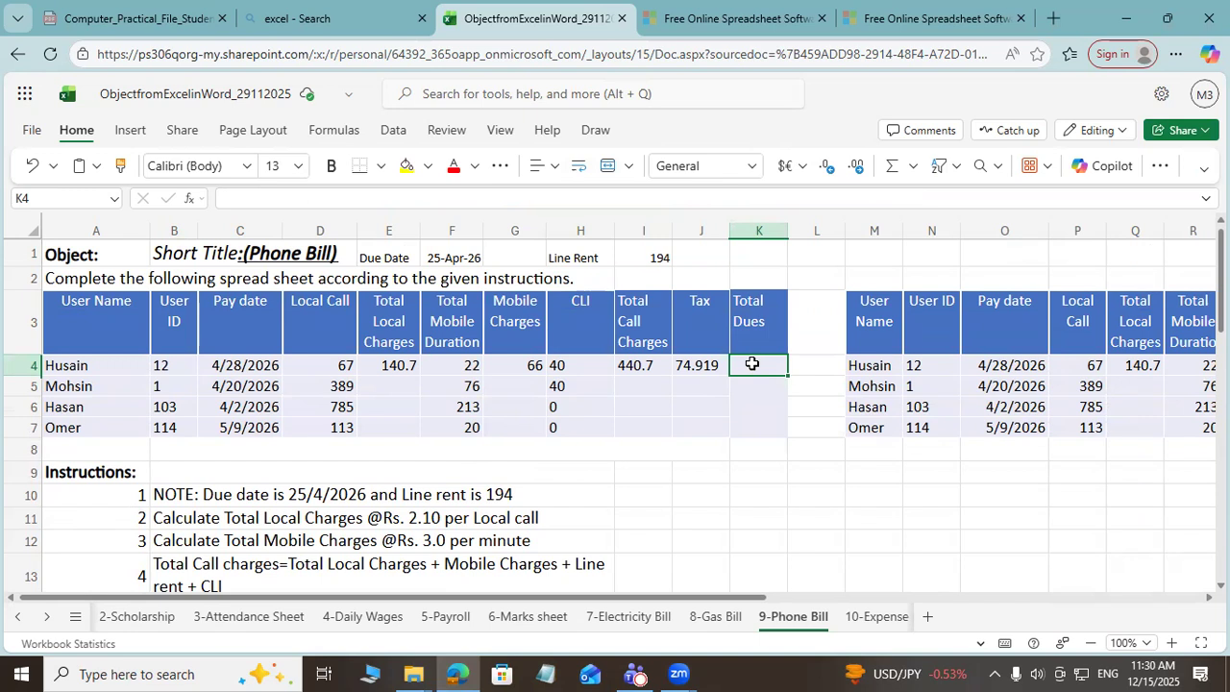
type("=")
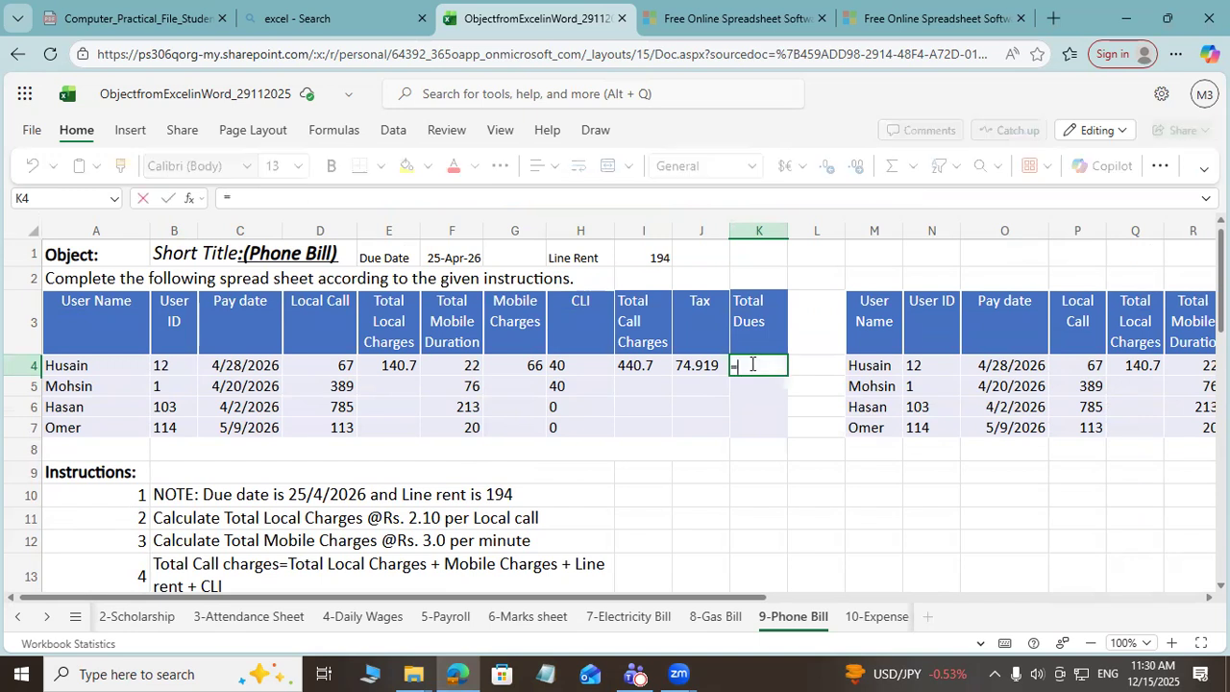
type("if(")
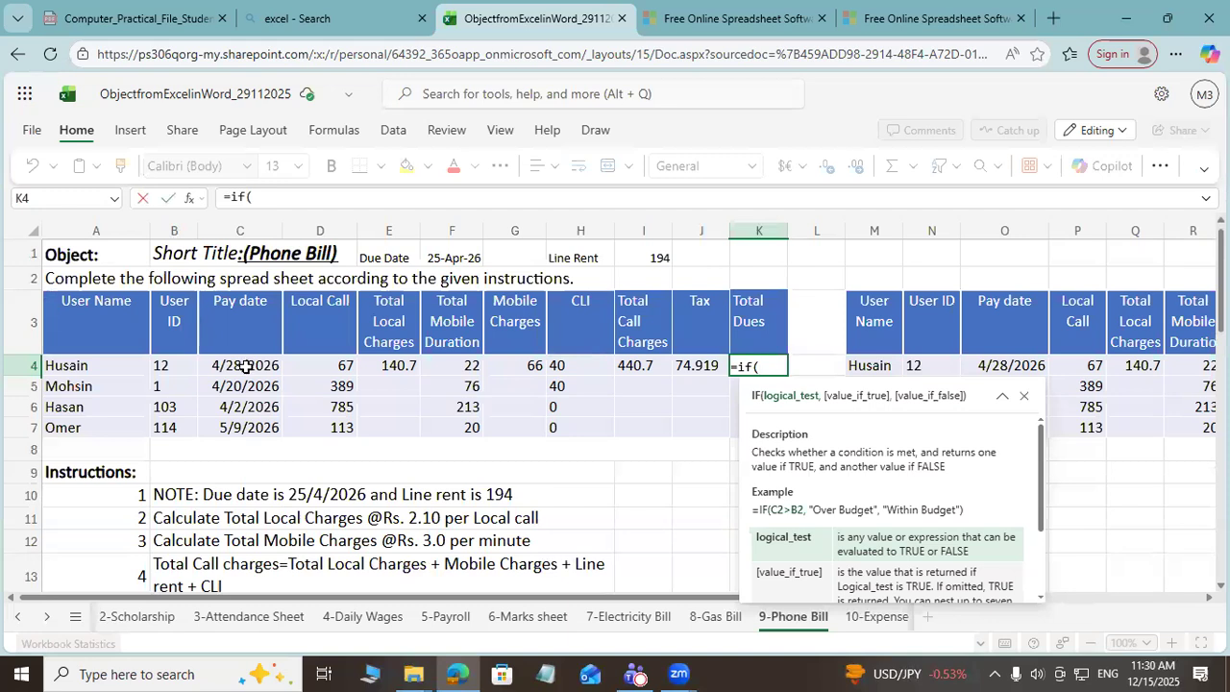
left_click(247, 366)
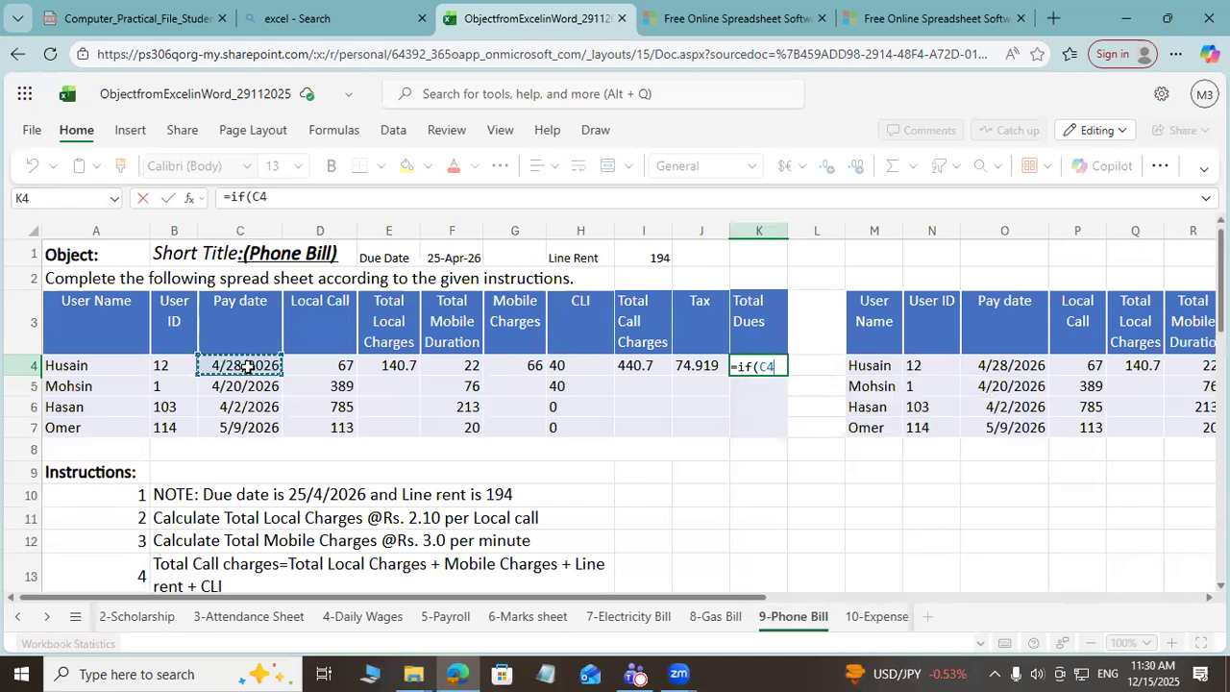
type("<=")
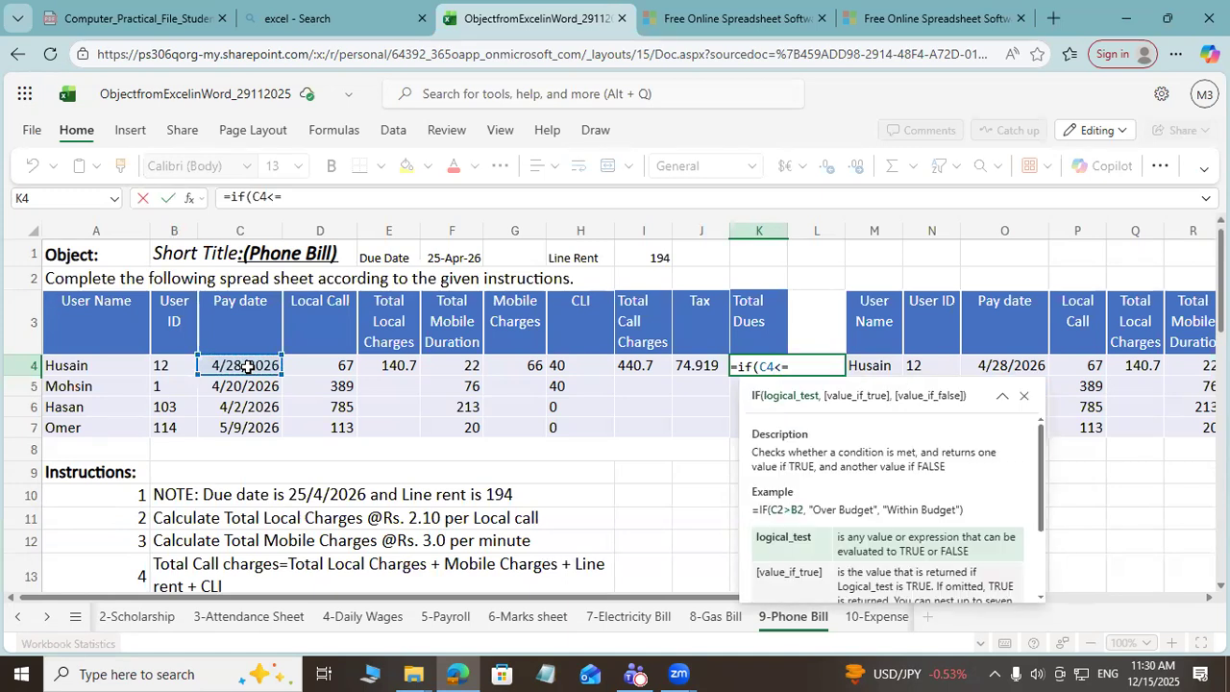
left_click(440, 253)
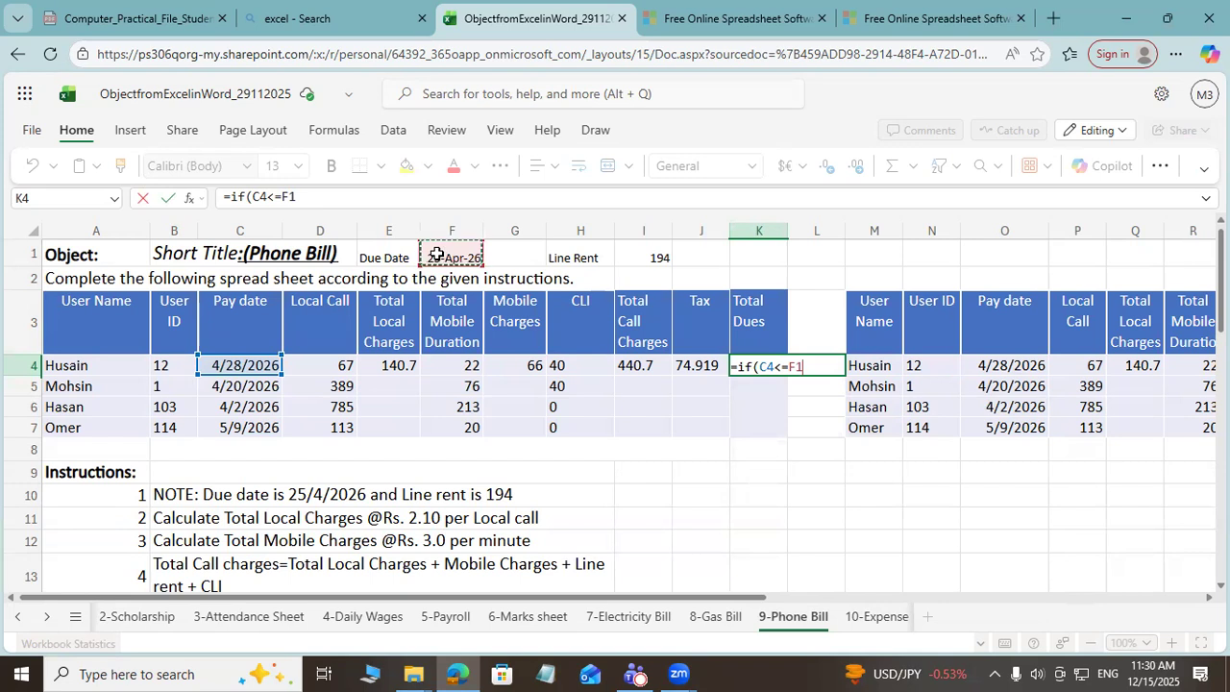
Step: Set the IF formula's value-if-true to I4+J4 and begin its value-if-false with I4+J4+
type(",")
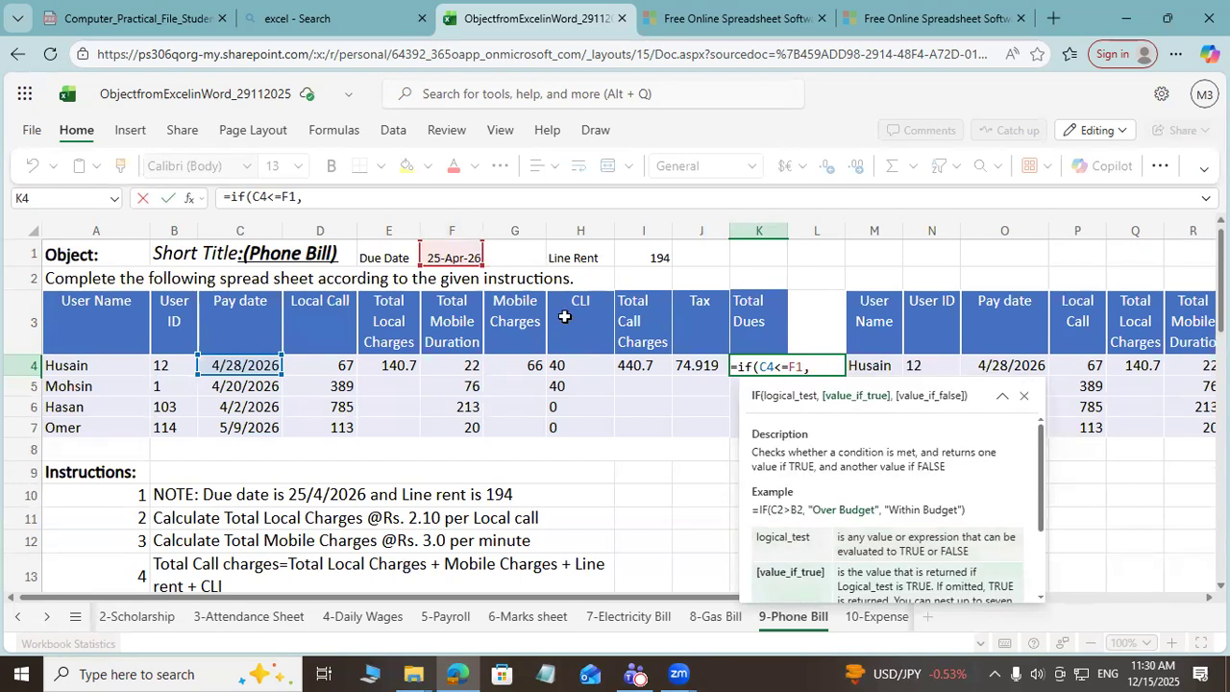
left_click(632, 367)
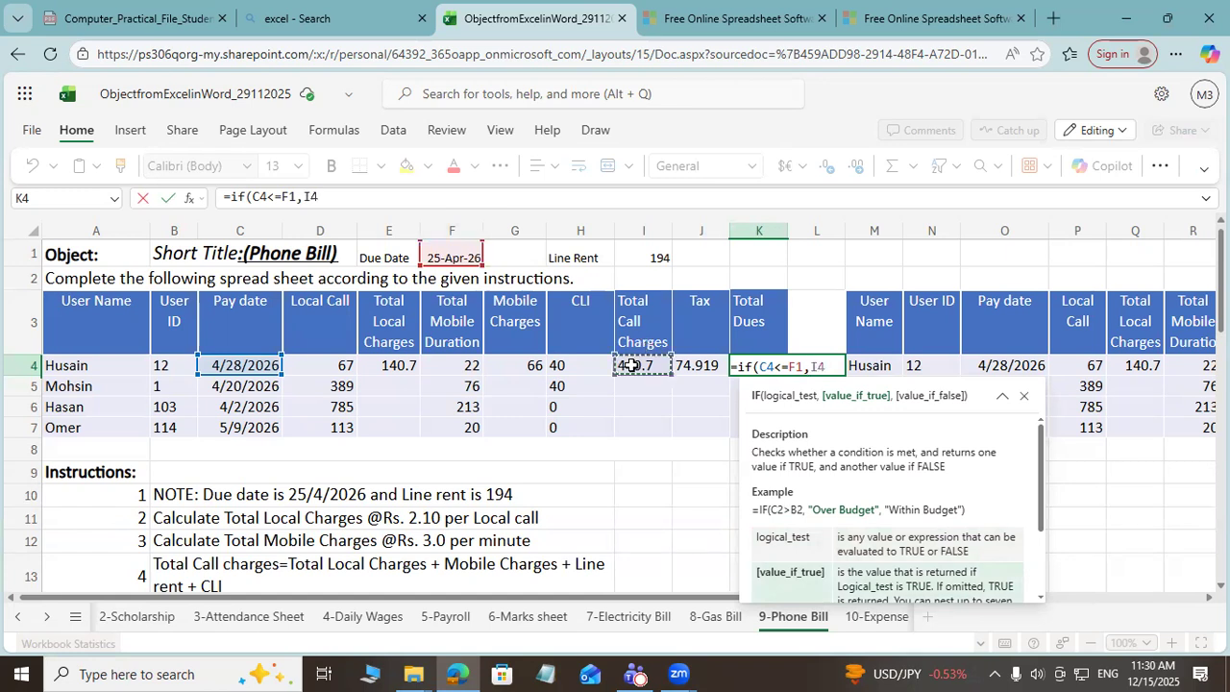
type("+")
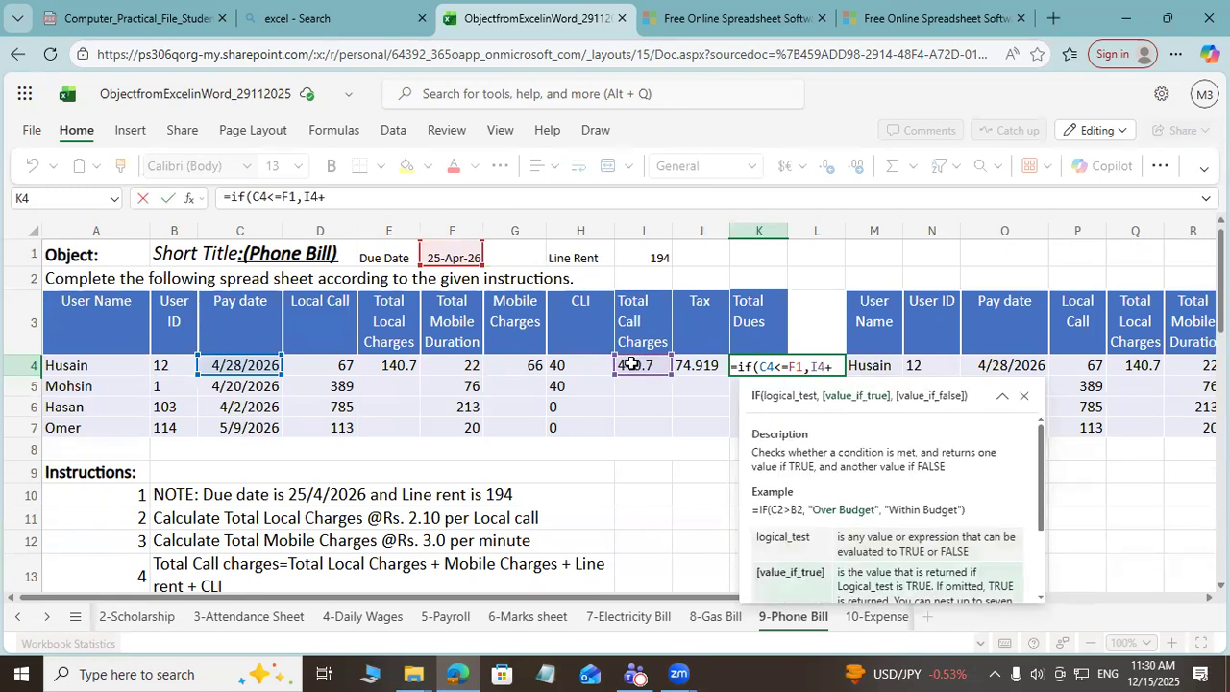
left_click(702, 369)
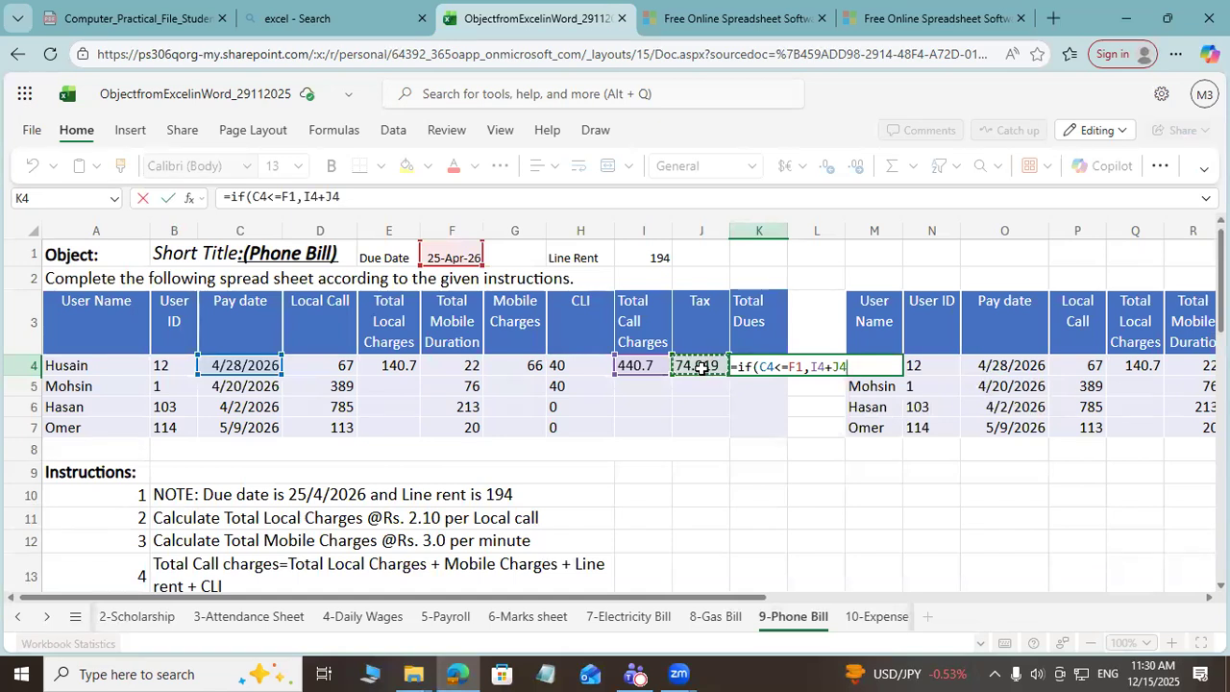
type(",I$")
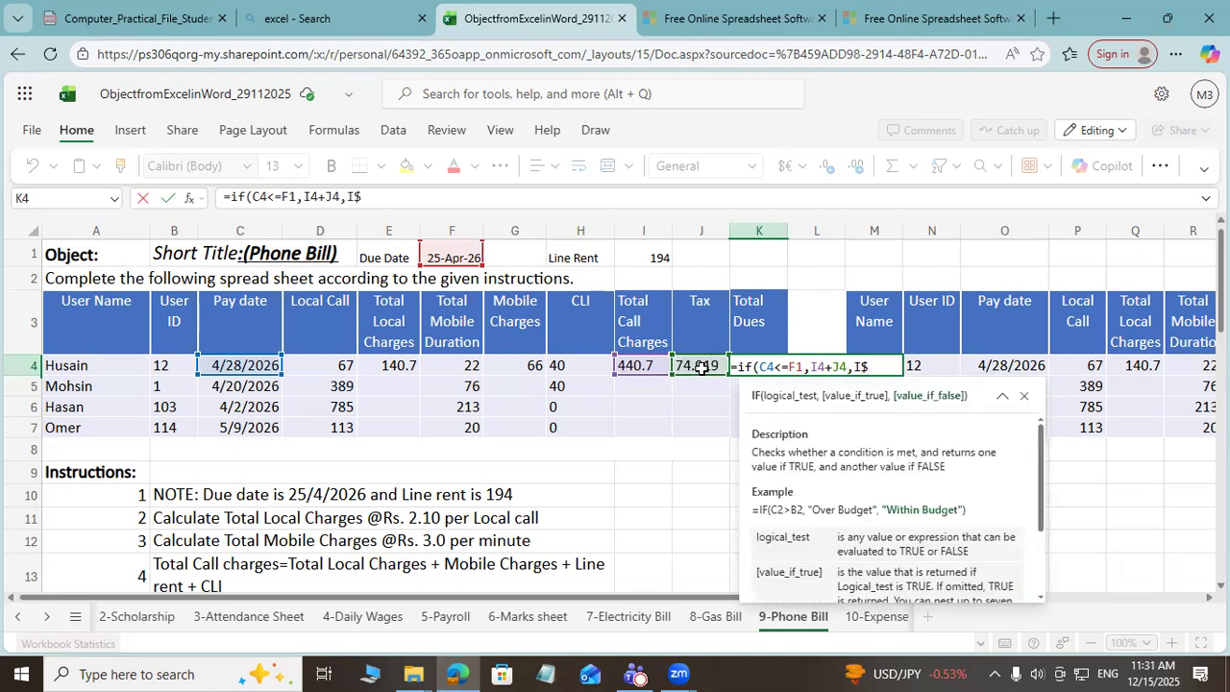
key("BackSpace")
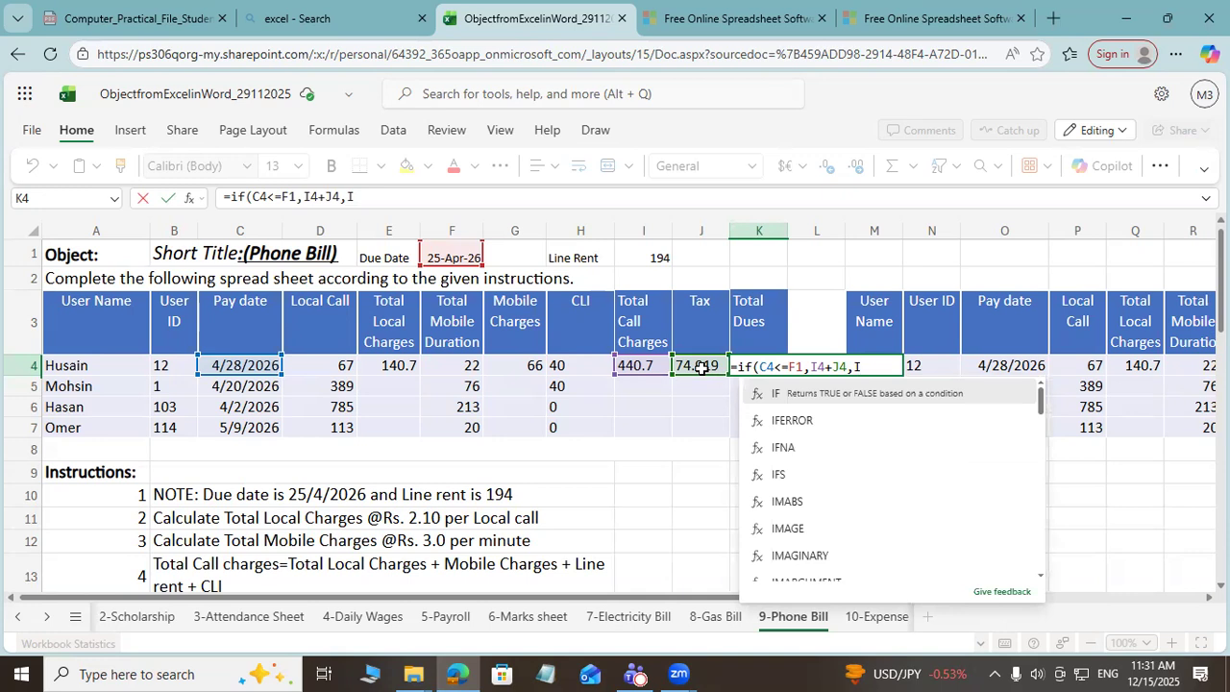
type("4+")
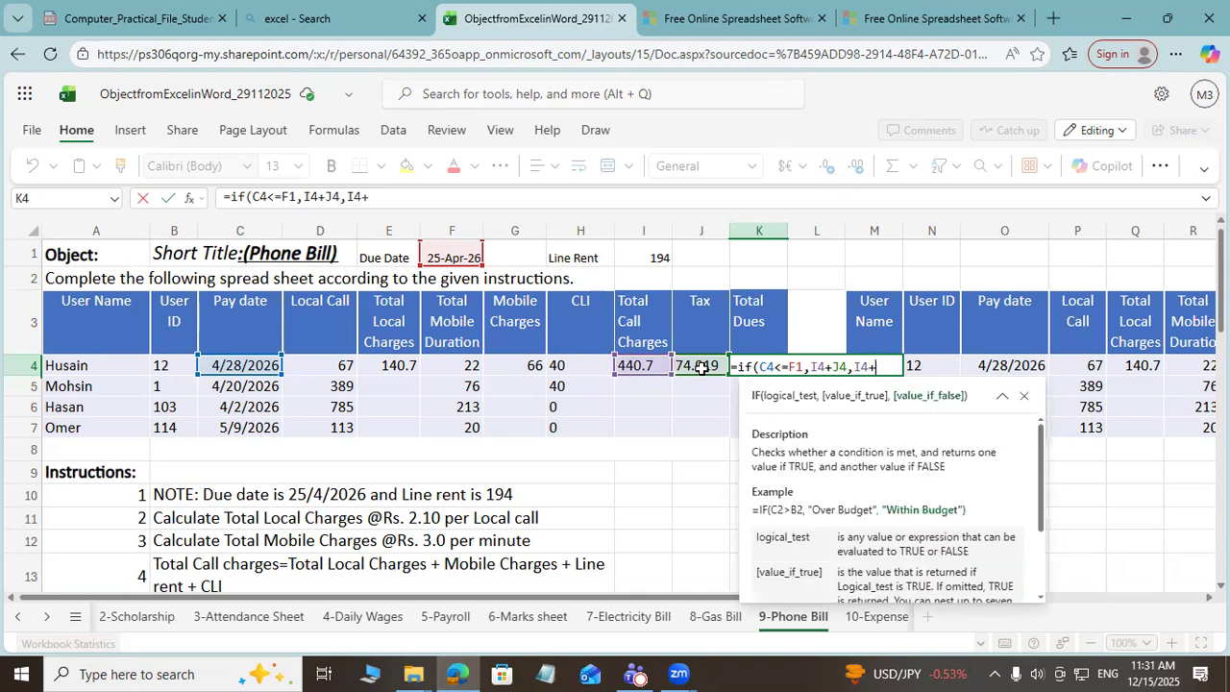
type("J4")
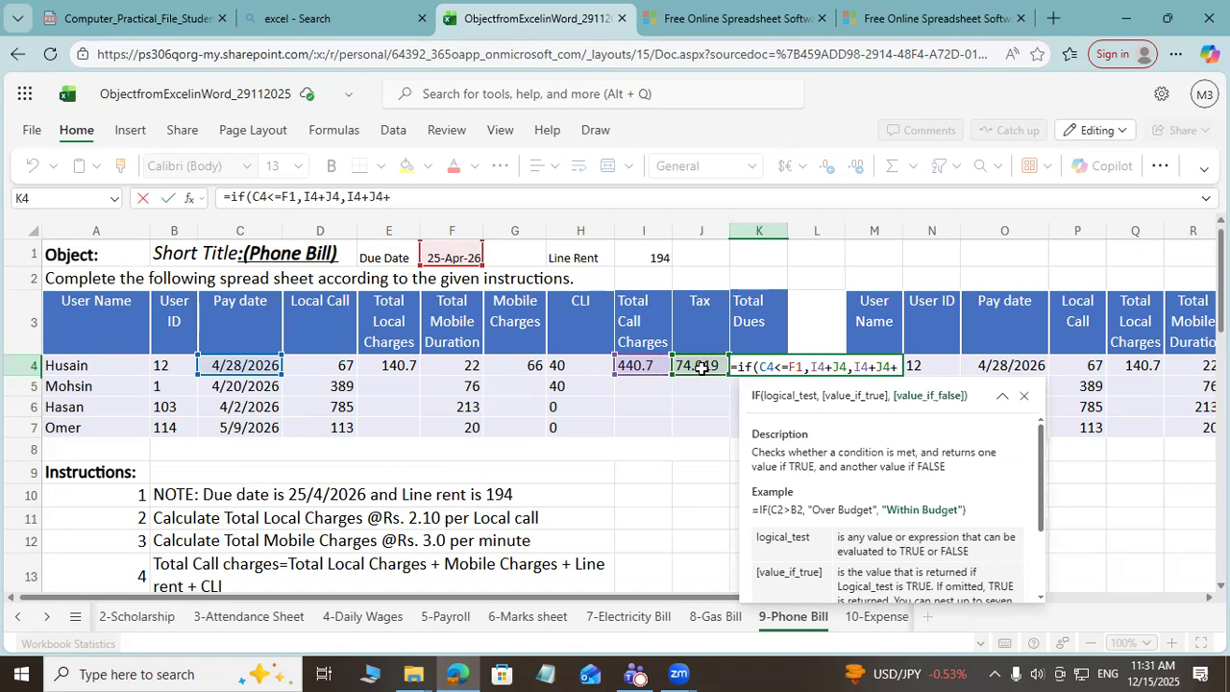
type("+5.01*")
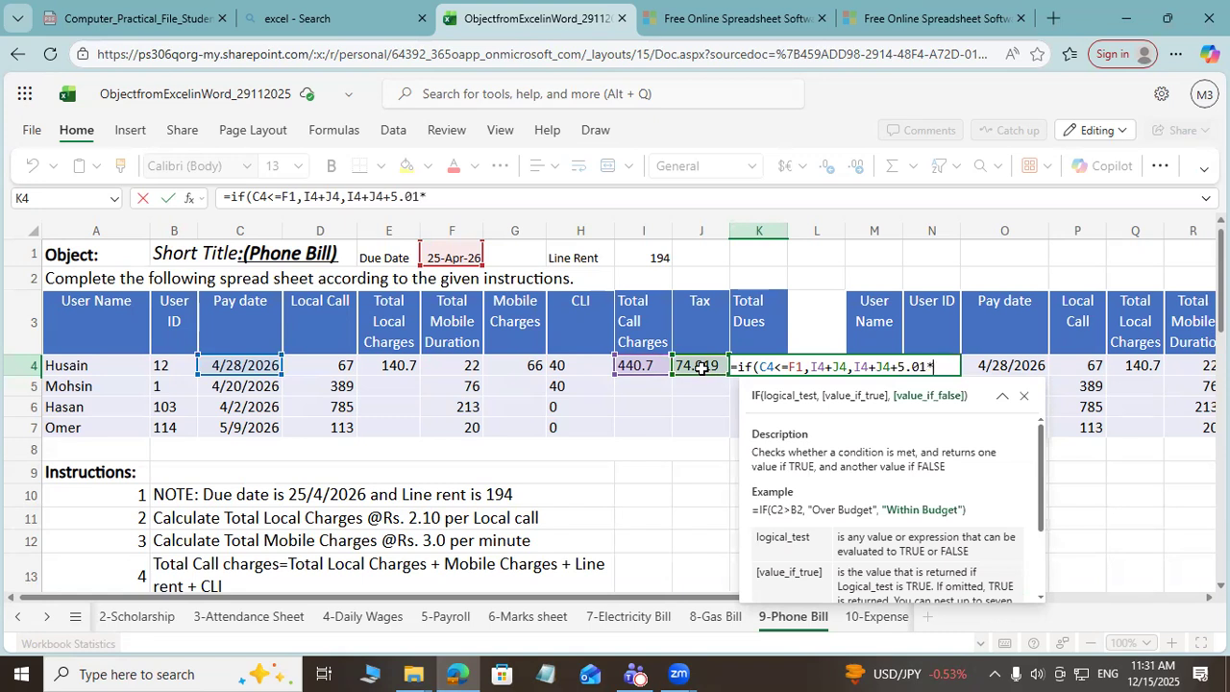
key("BackSpace")
key("BackSpace")
key("BackSpace")
key("BackSpace")
Step: Complete the K4 formula with the 5.01% surcharge on charges plus tax, giving =if(C4<=F1,I4+J4,I4+J4+(I4+J4)*5.01%)
type("(")
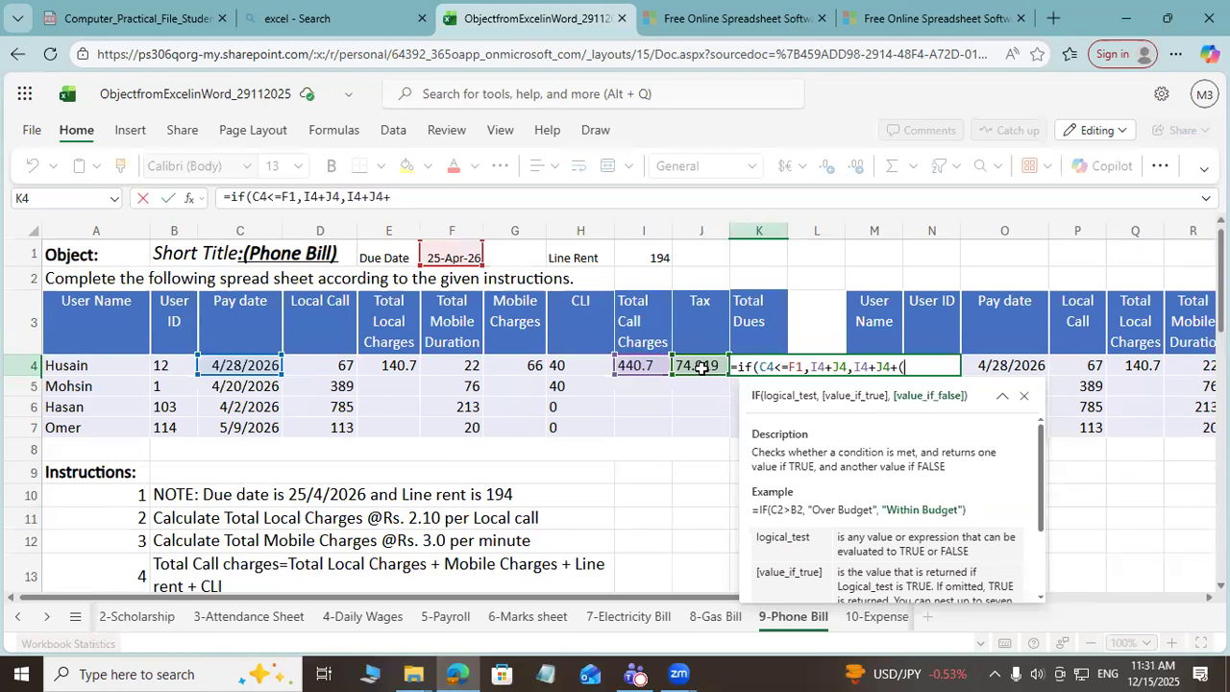
type("I4+")
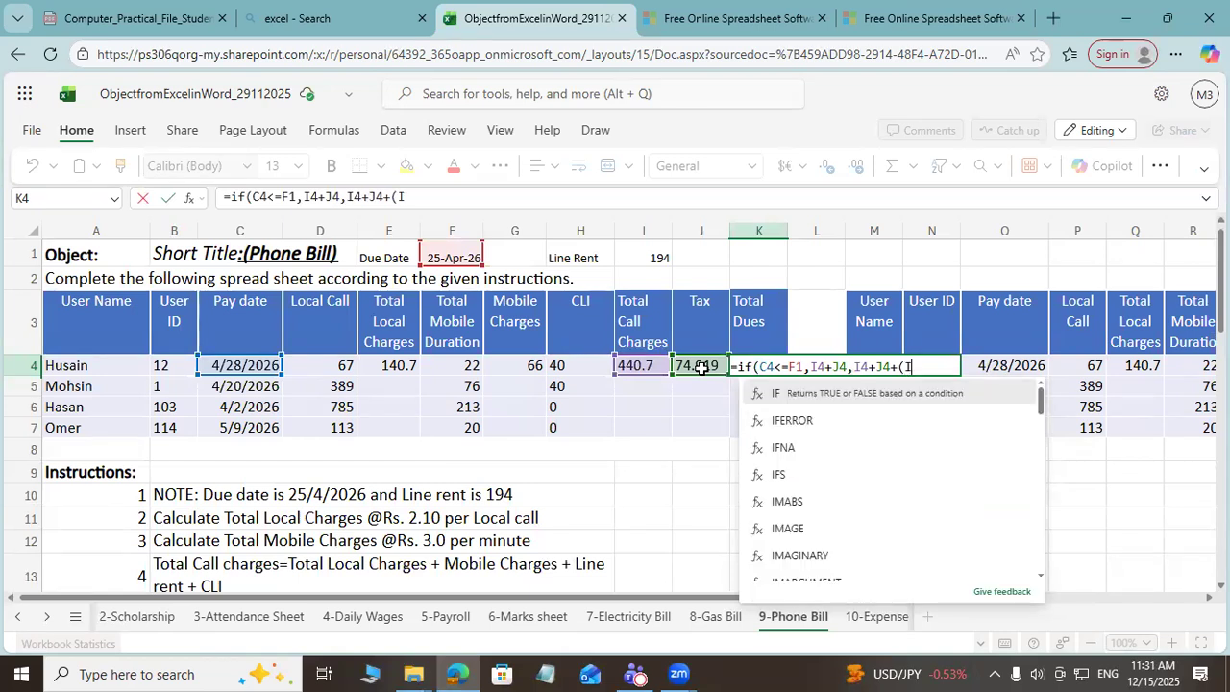
type("J")
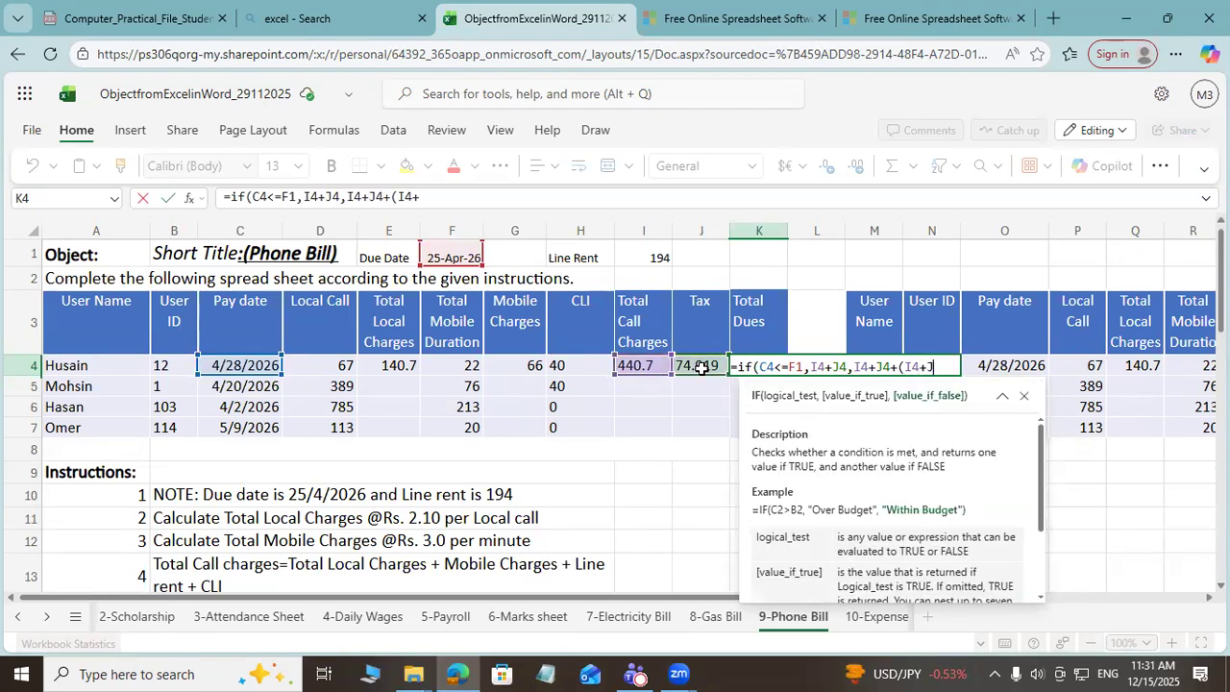
type("4")
type(")*")
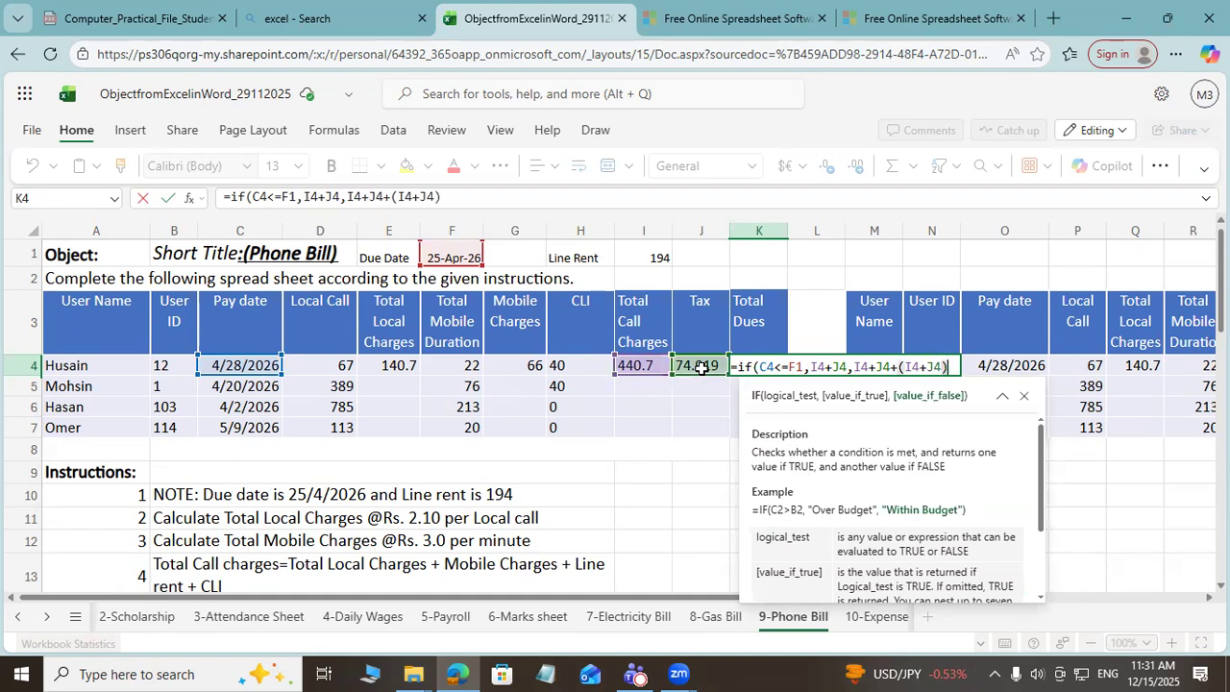
type("5.0")
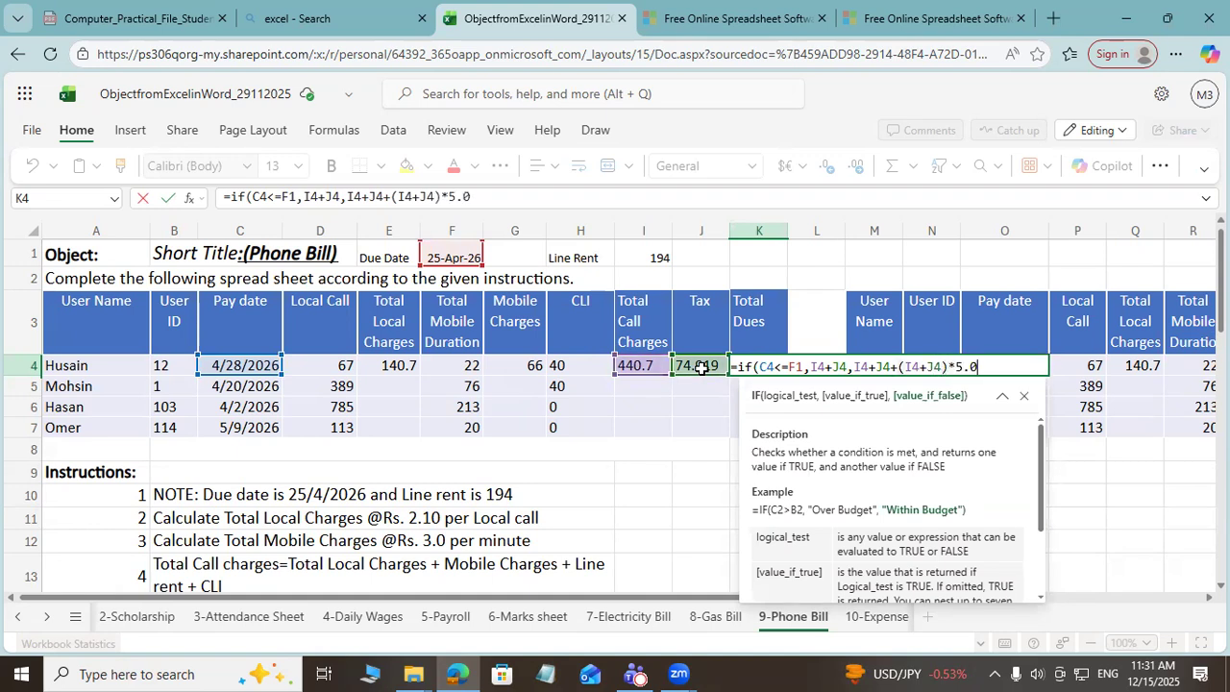
type("1%")
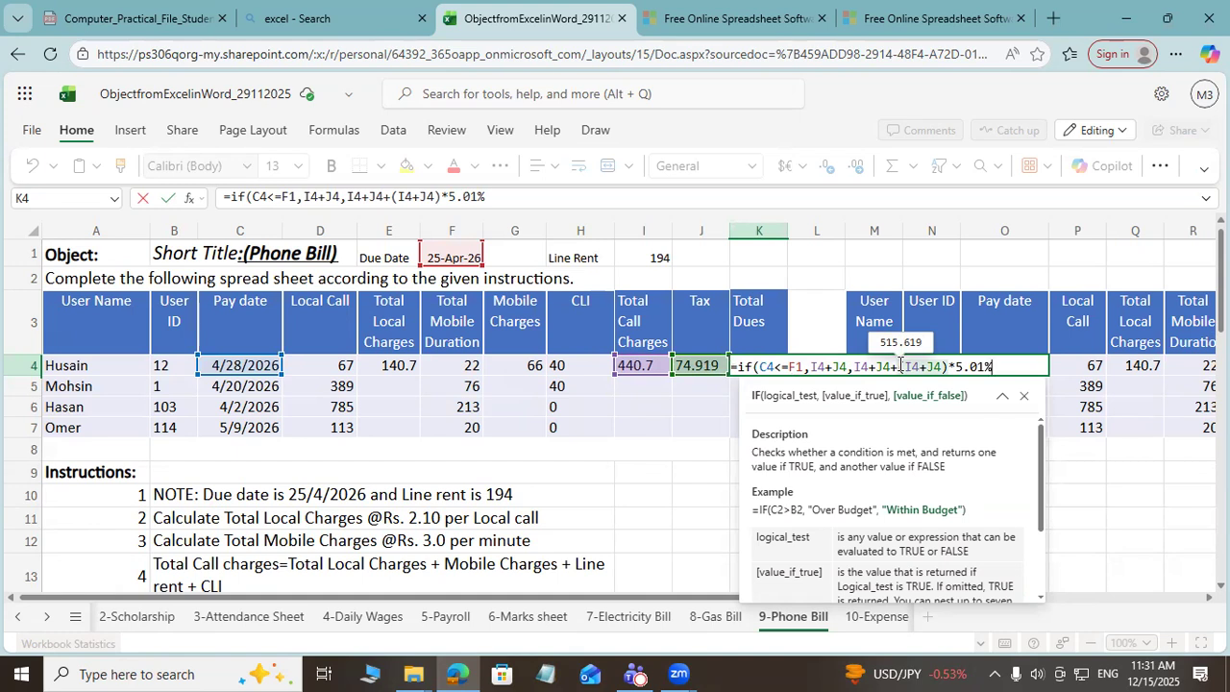
type(")")
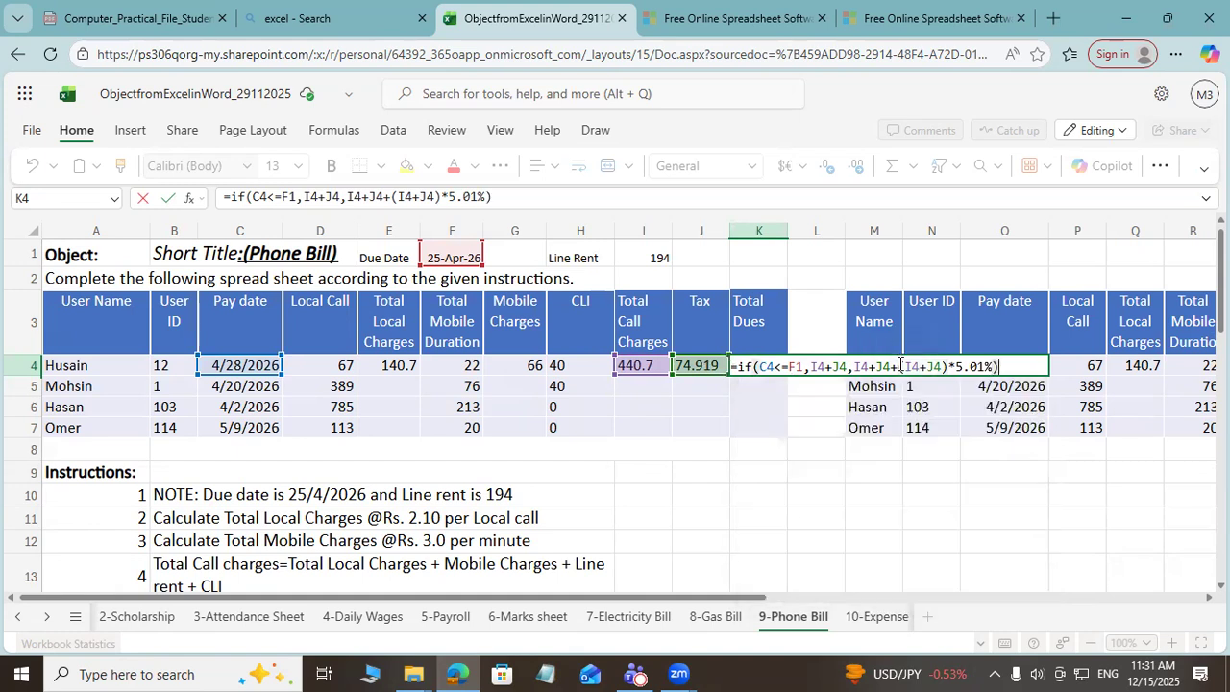
key("Return")
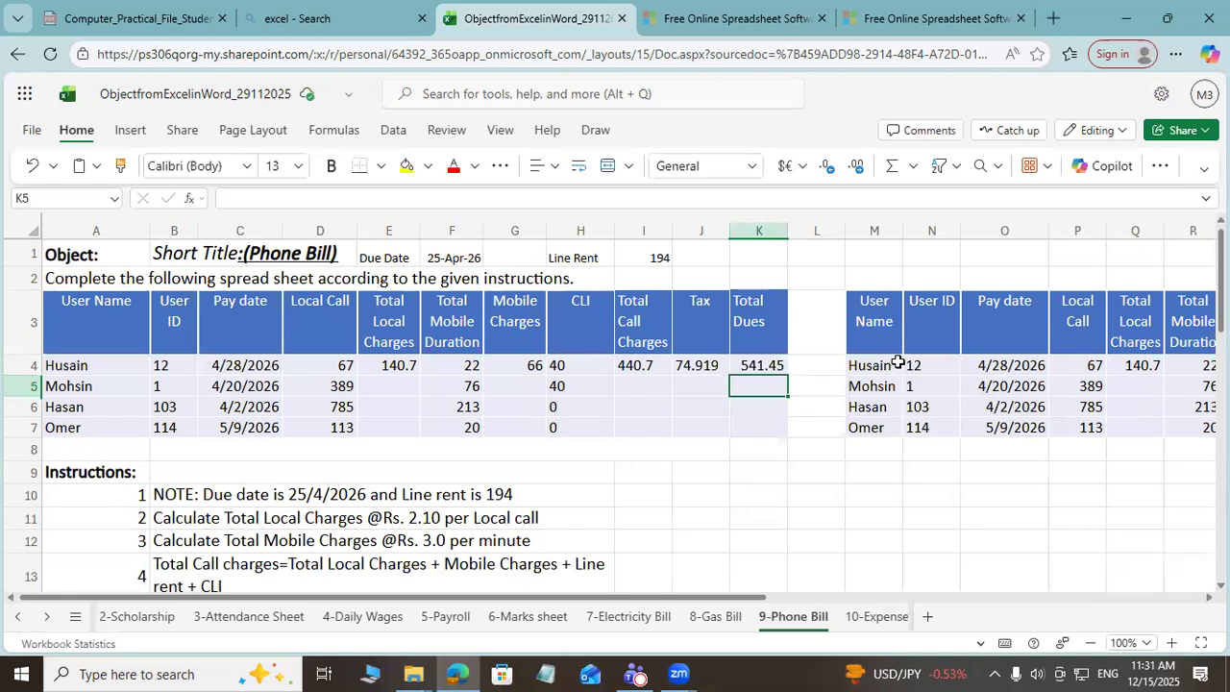
Step: Fill the row 4 formulas for Total Local Charges, Mobile Charges and Total Call Charges down to row 7
left_click(652, 371)
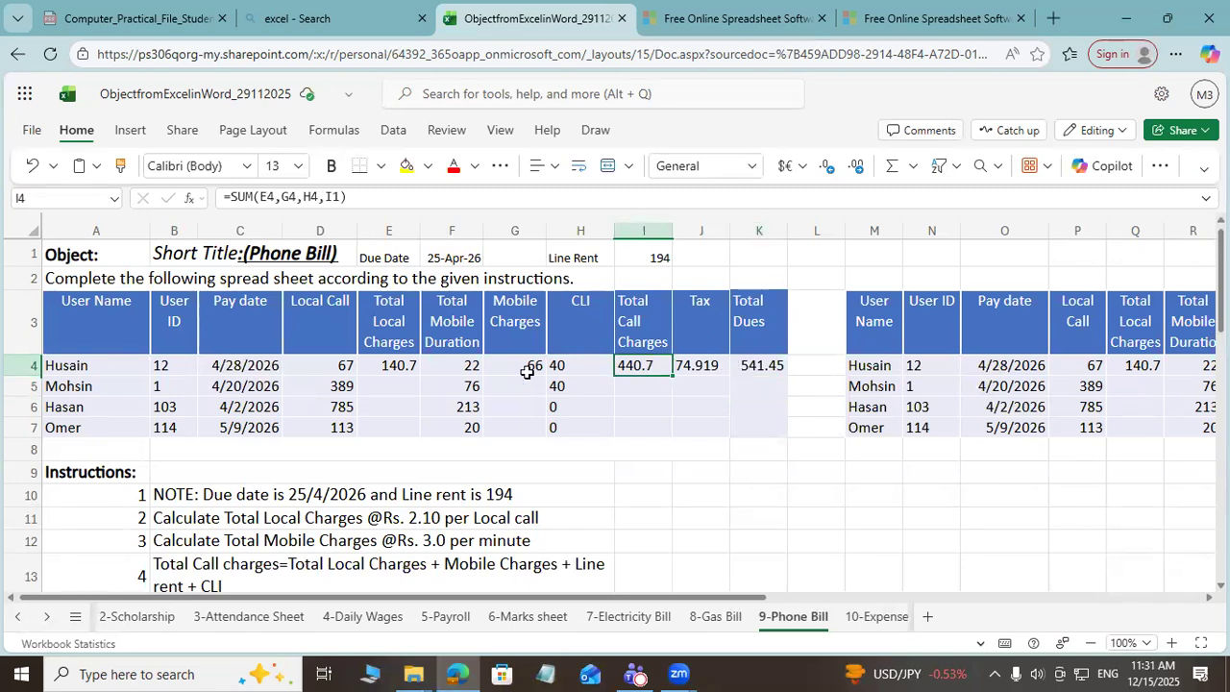
left_click(399, 368)
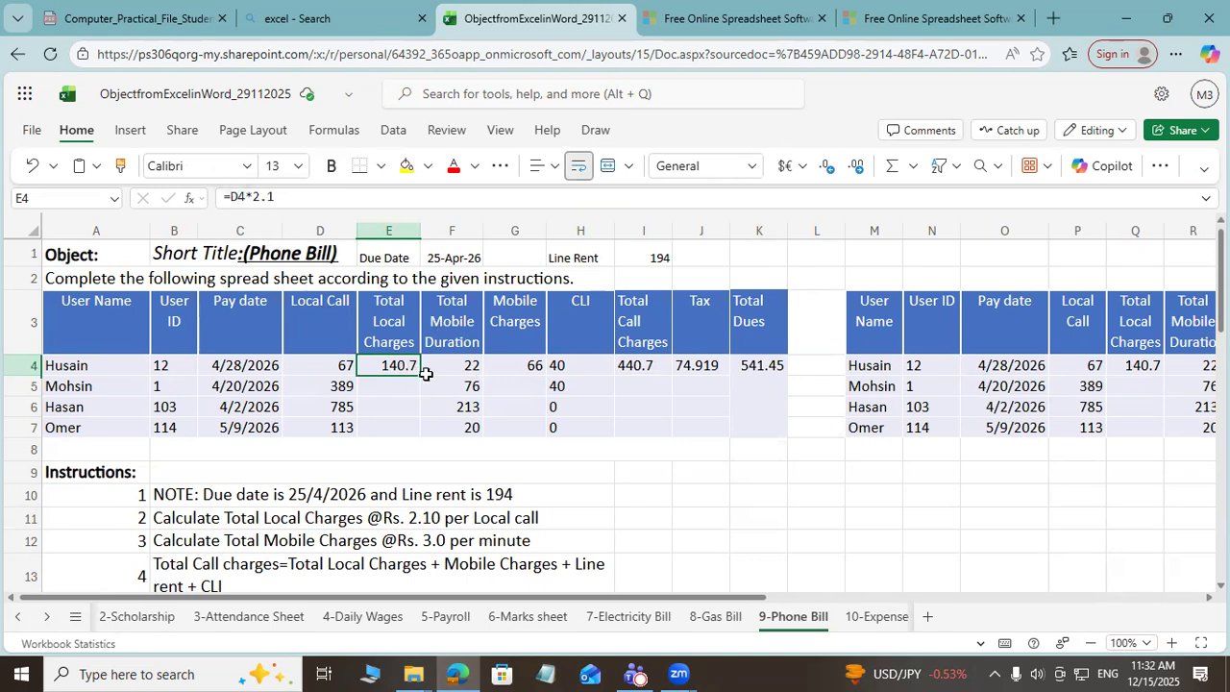
left_click_drag(419, 373, 429, 437)
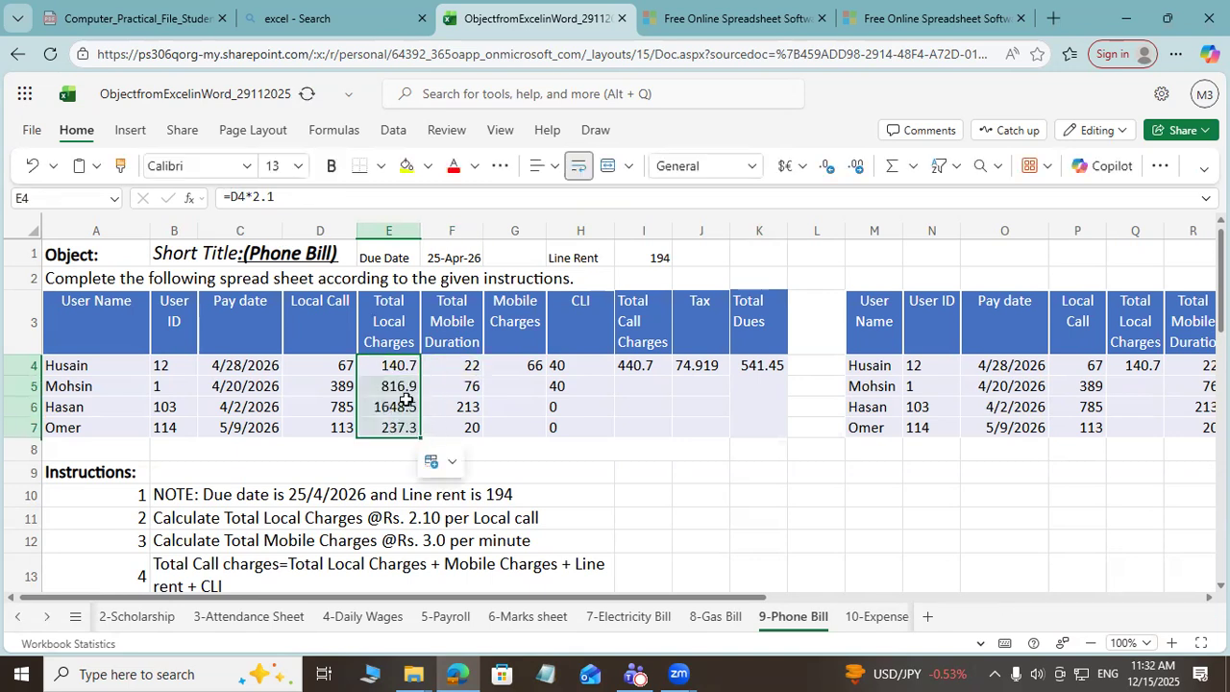
left_click(530, 368)
left_click_drag(545, 377, 535, 430)
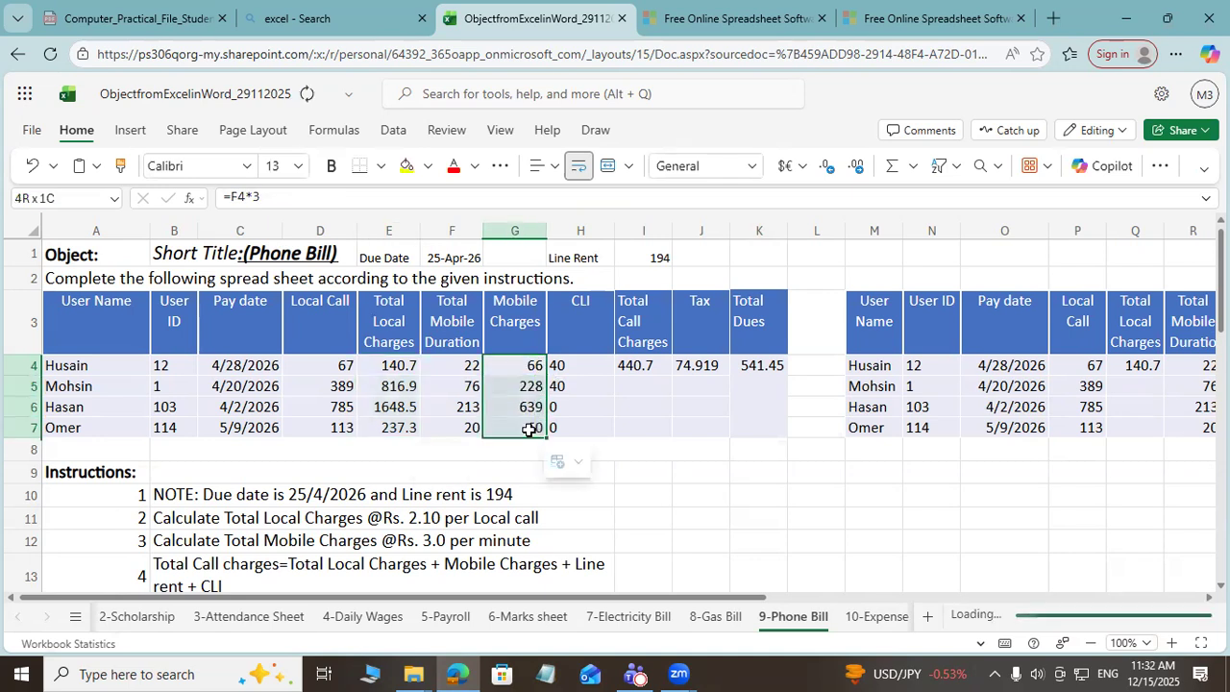
left_click(635, 367)
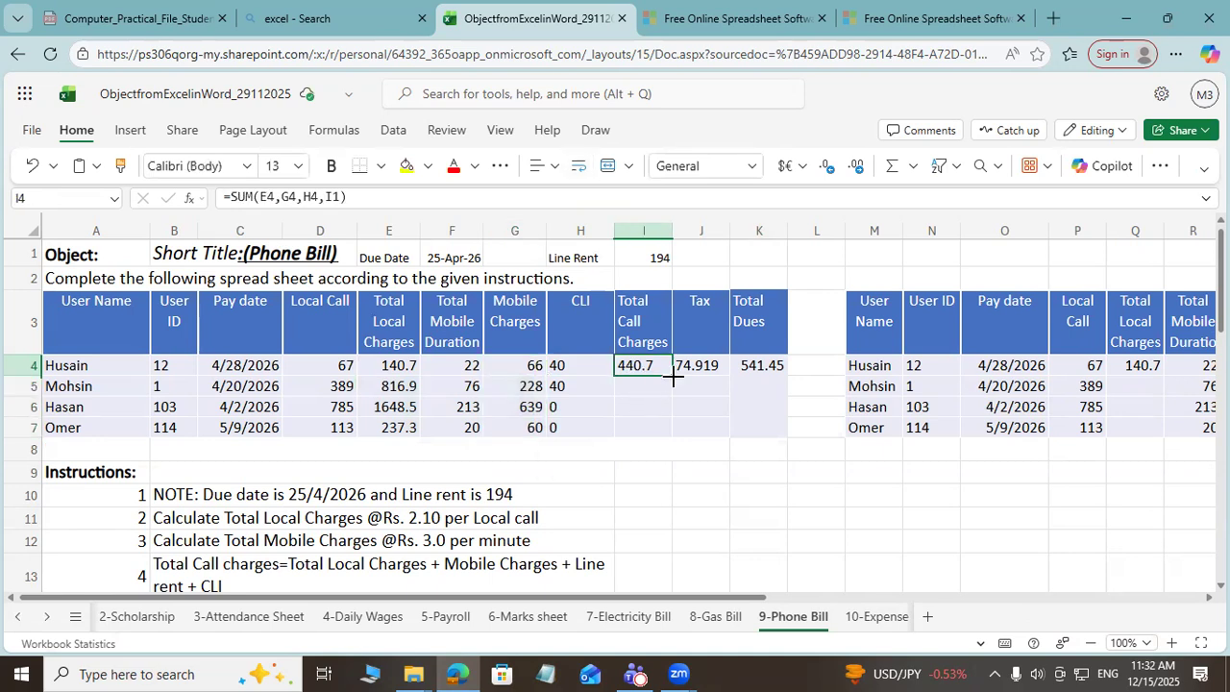
left_click_drag(670, 375, 665, 425)
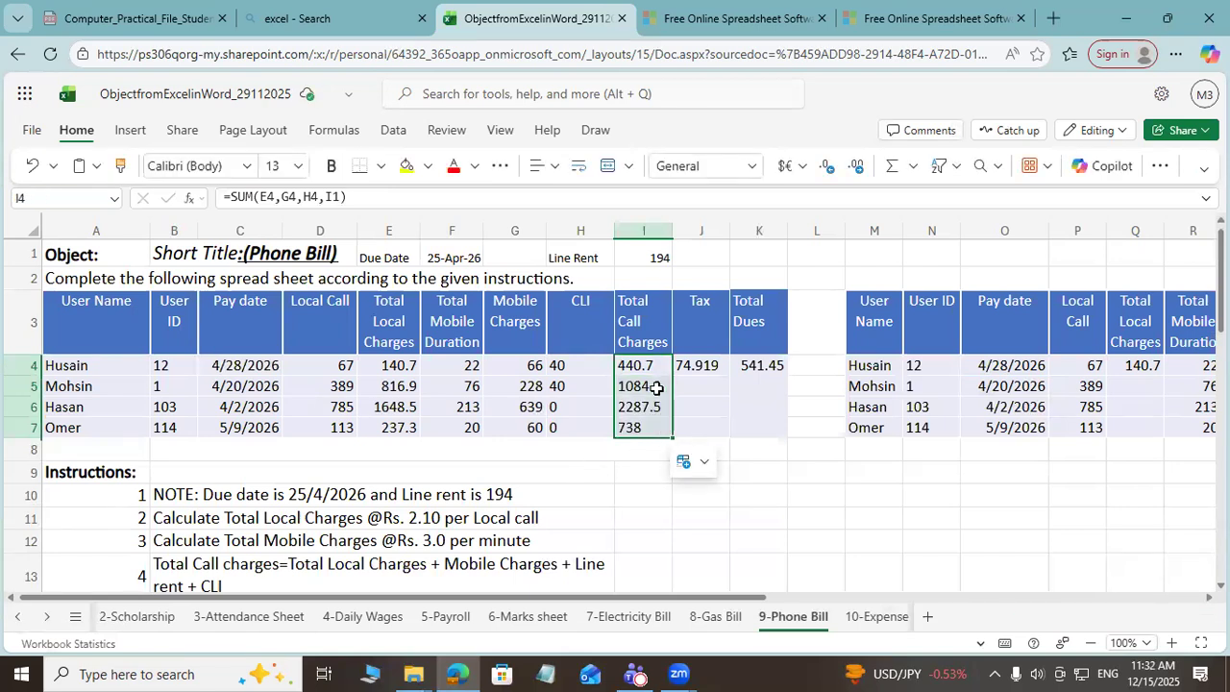
left_click(656, 388)
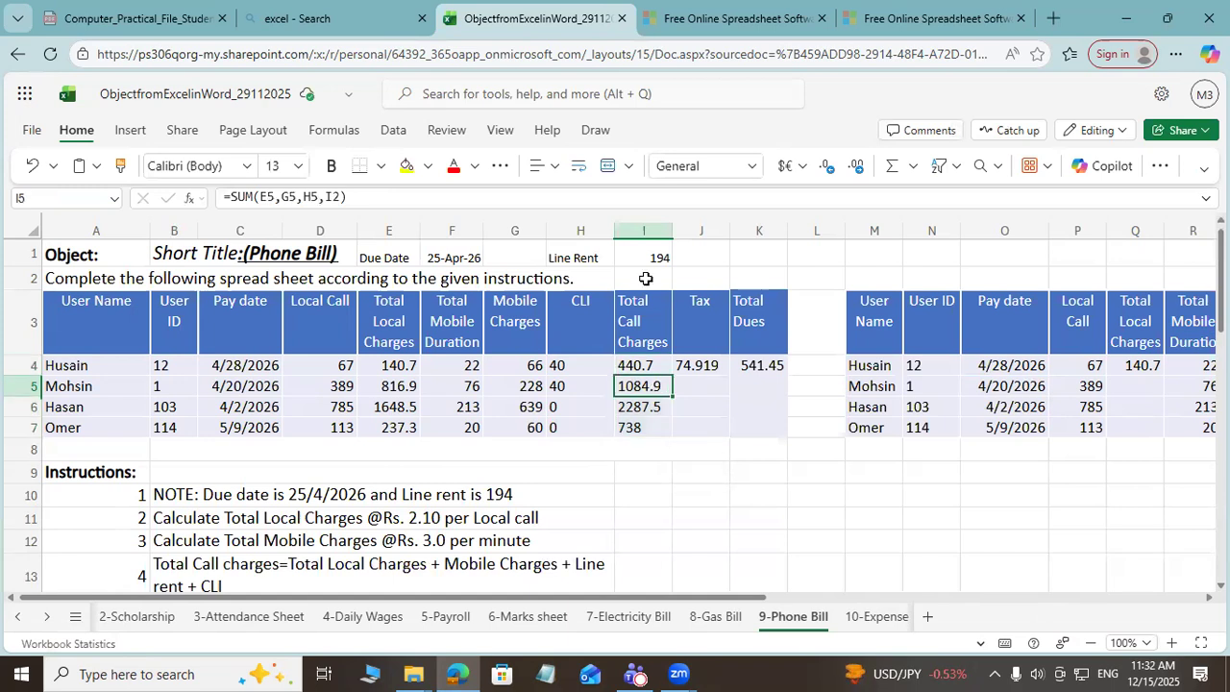
left_click(648, 408)
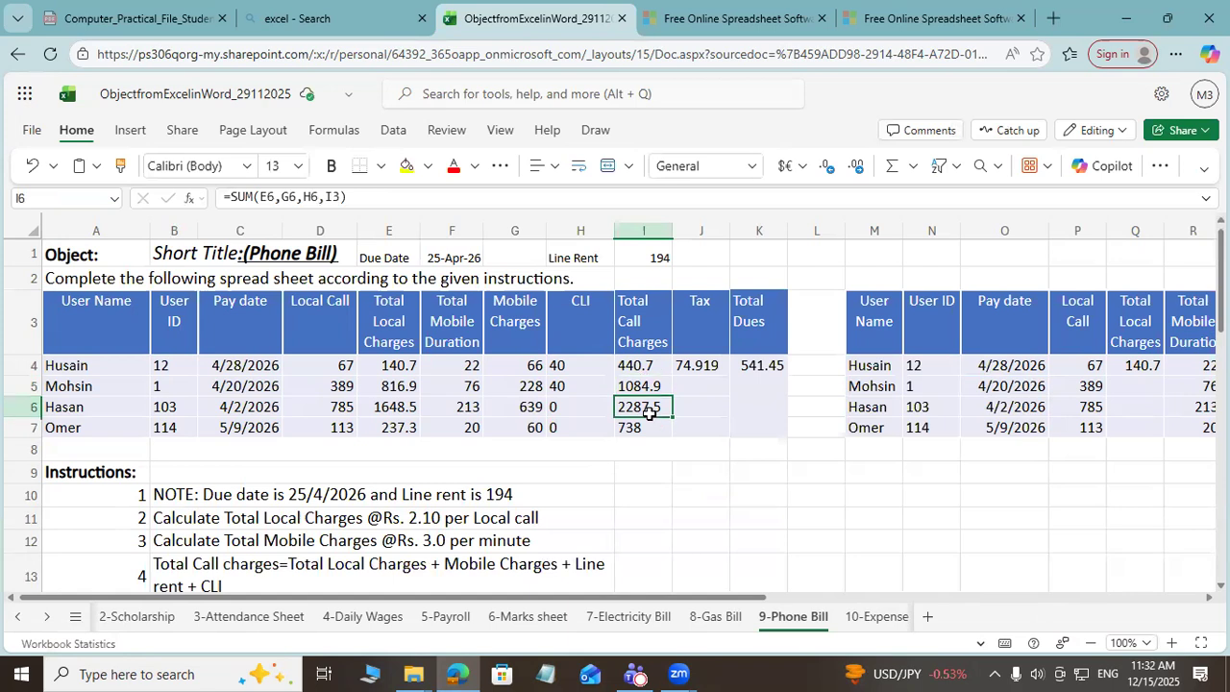
left_click(333, 196)
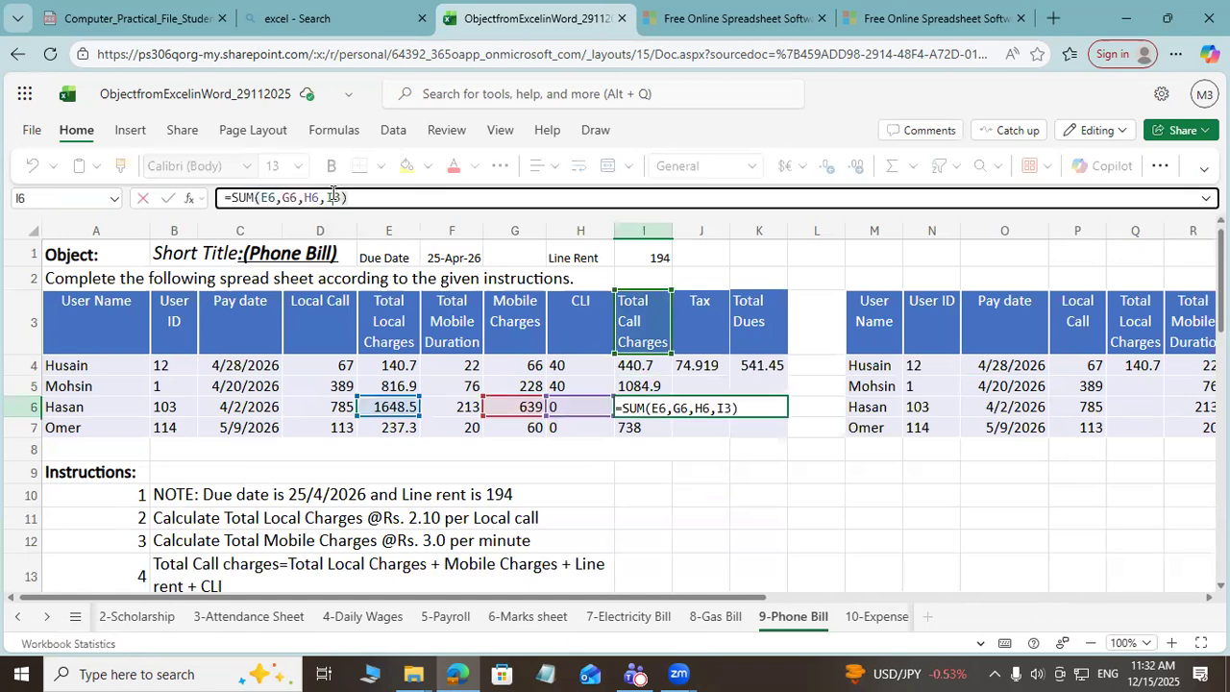
key("Escape")
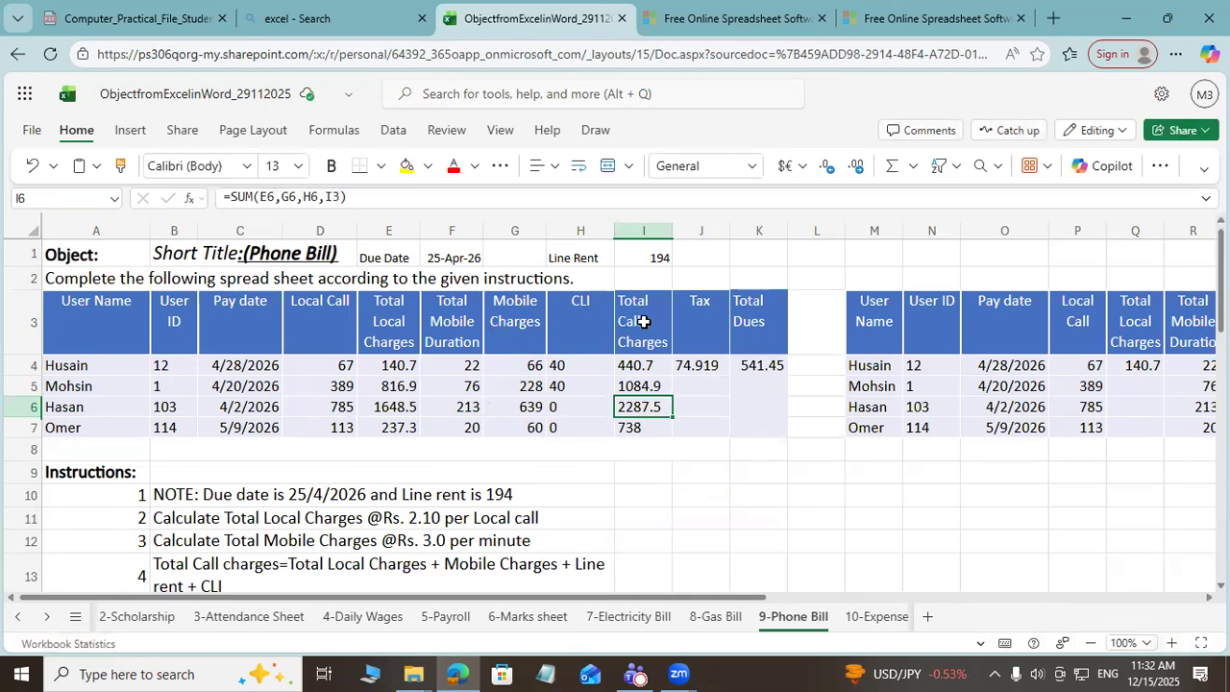
Step: Change the Line Rent reference in the Total Call Charges formula in I5 to I1
left_click(637, 386)
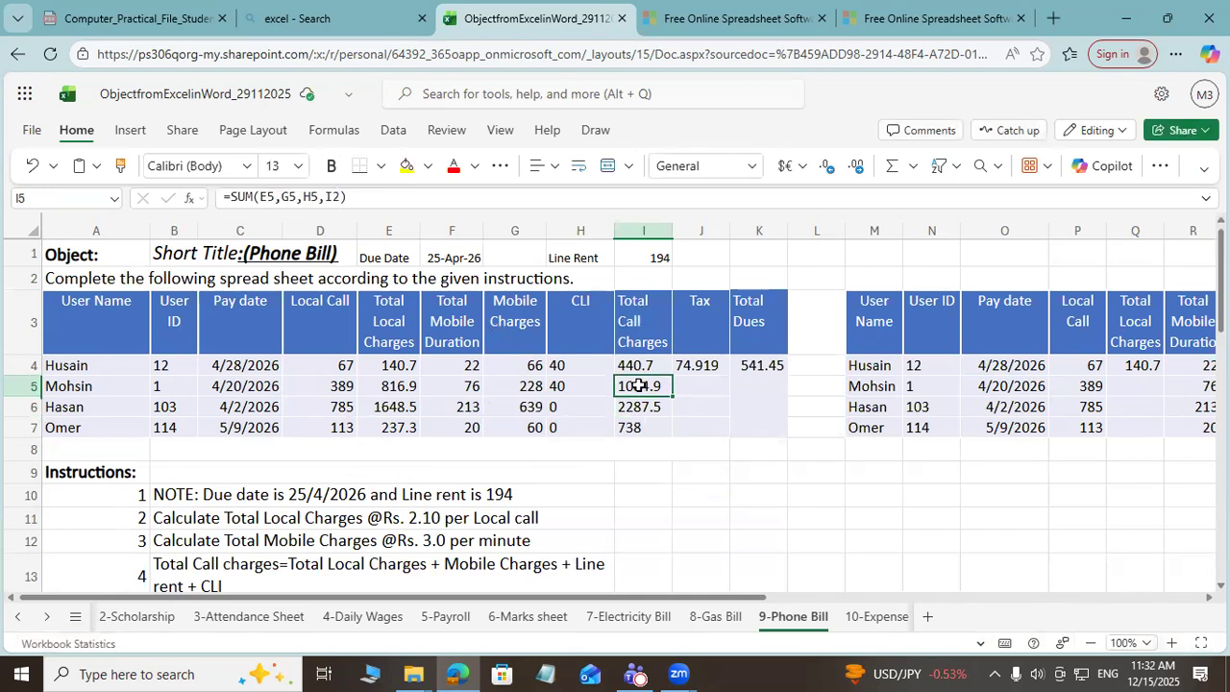
left_click(339, 199)
left_click(375, 201)
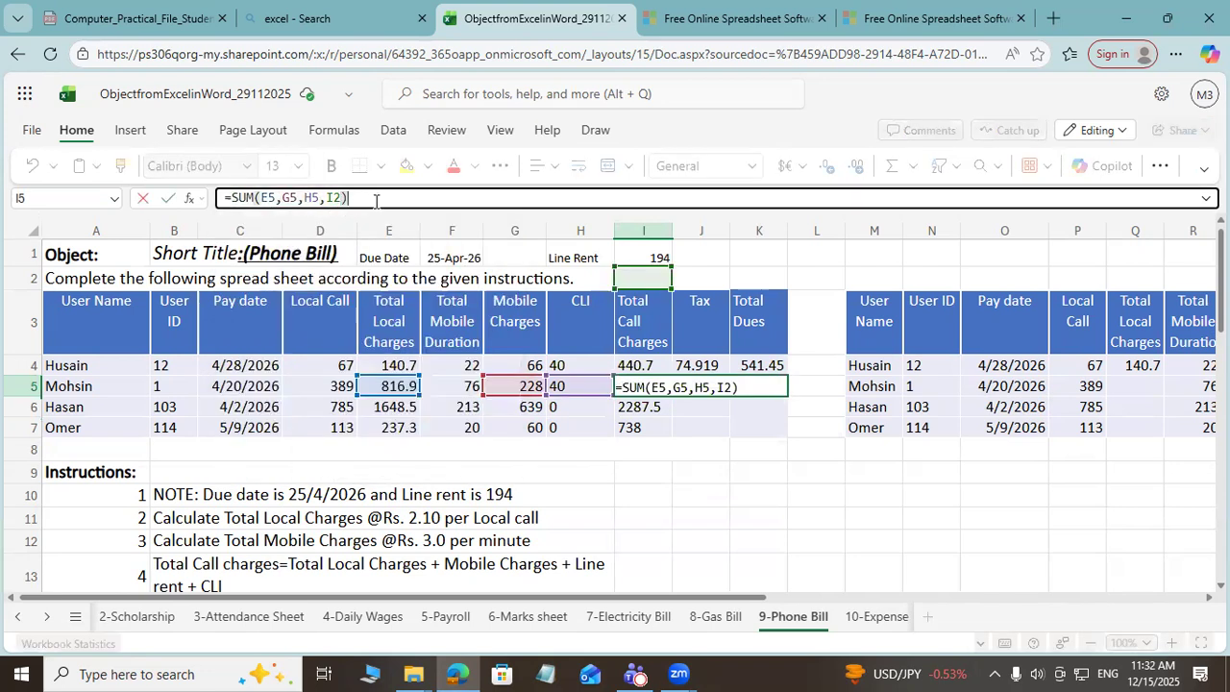
left_click(342, 199)
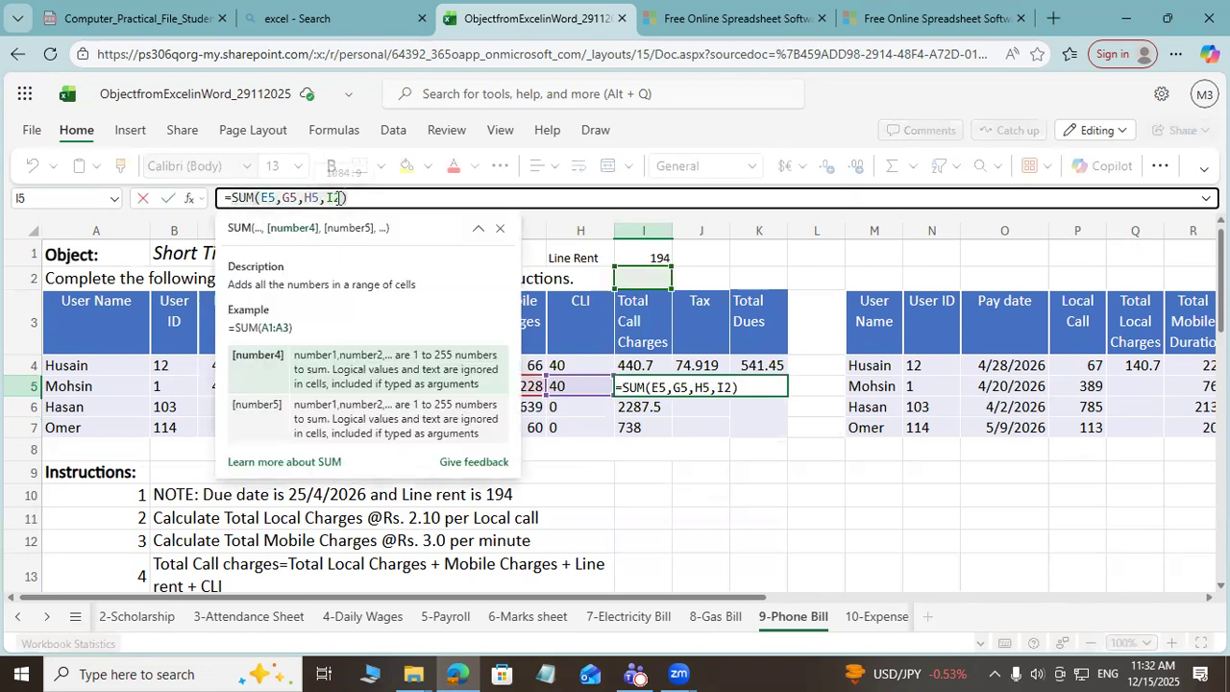
type("1")
key("BackSpace")
key("Return")
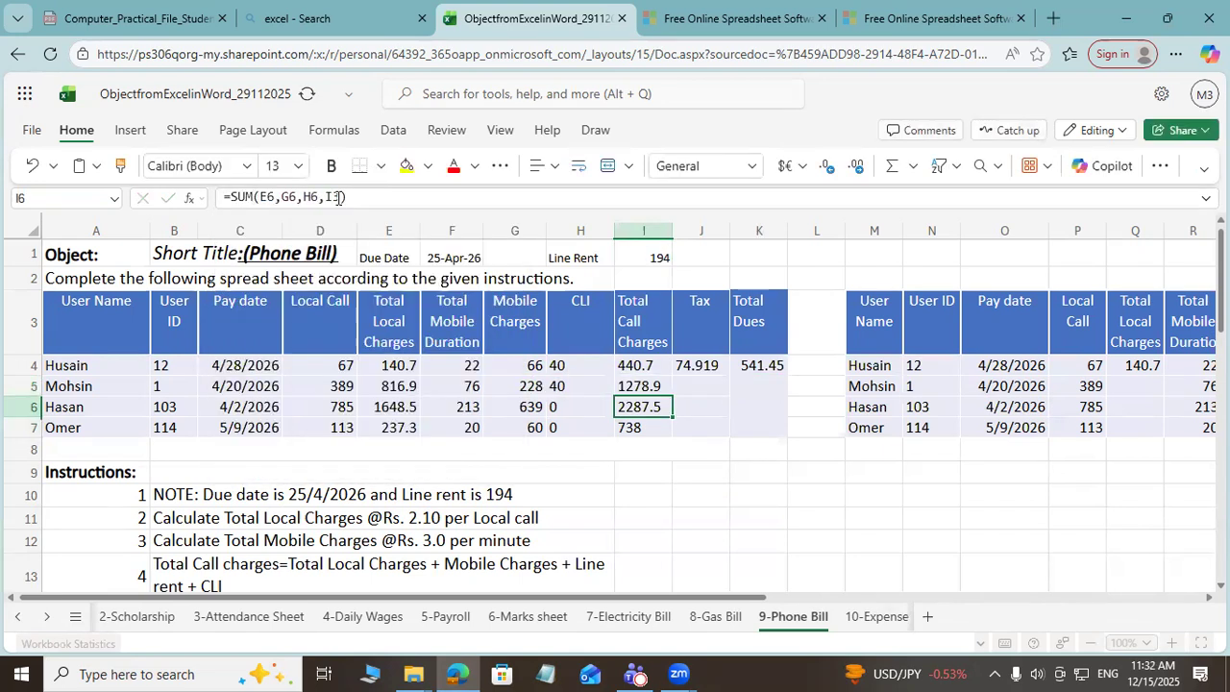
Step: Correct the Line Rent reference to I1 in the Total Call Charges formulas in I6 and I7
left_click(338, 197)
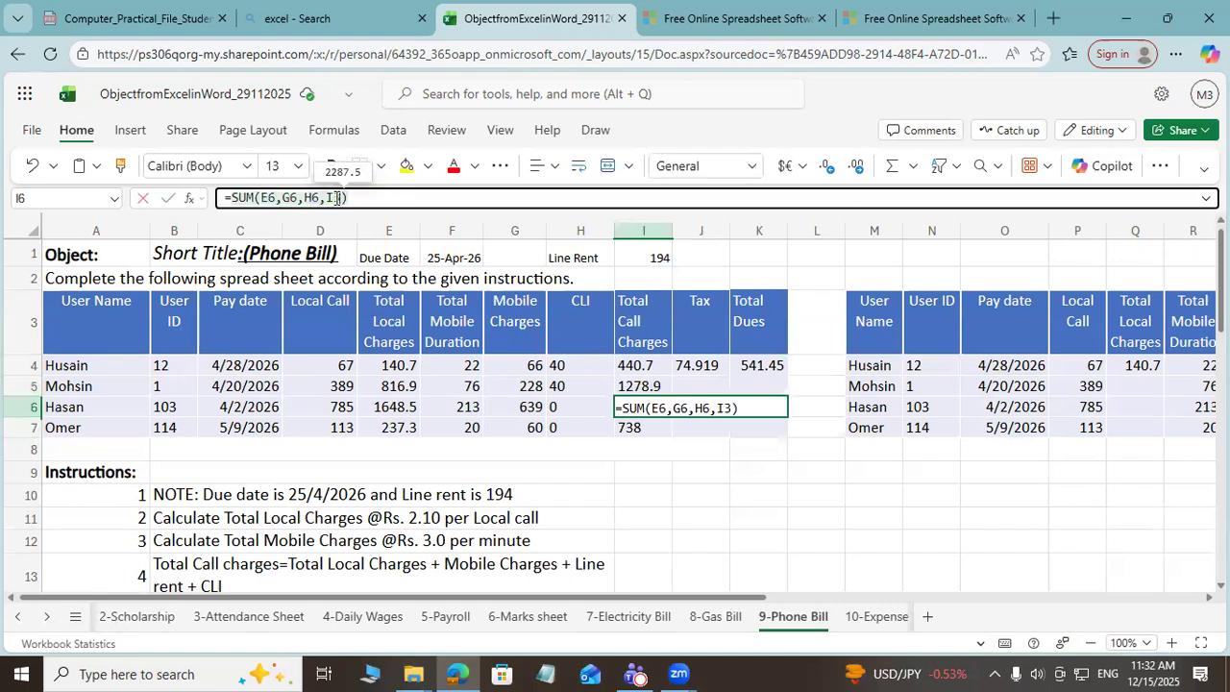
key("BackSpace")
type("1")
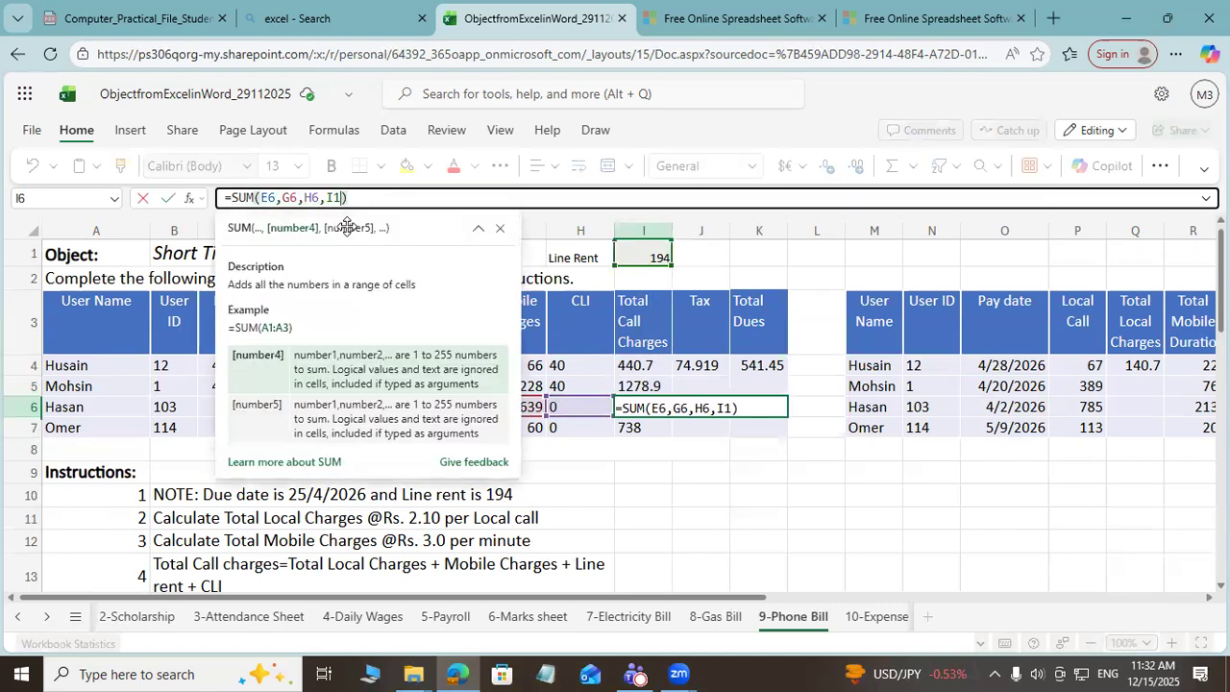
key("Return")
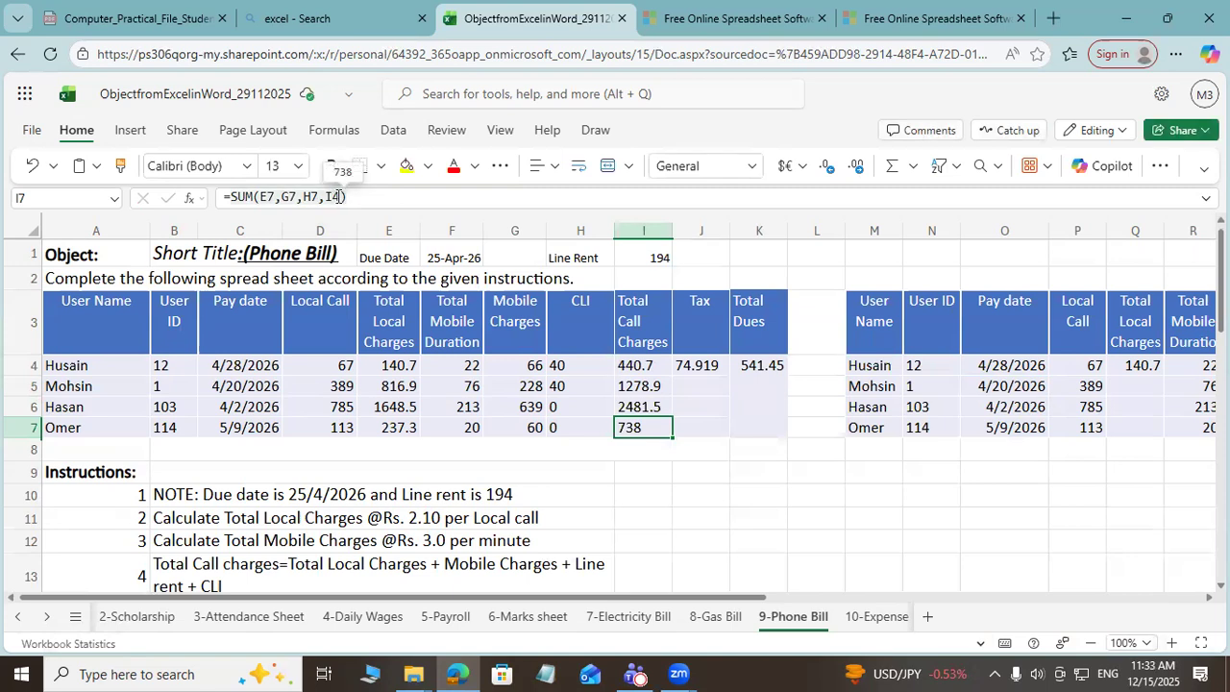
left_click(338, 196)
key("BackSpace")
type("1")
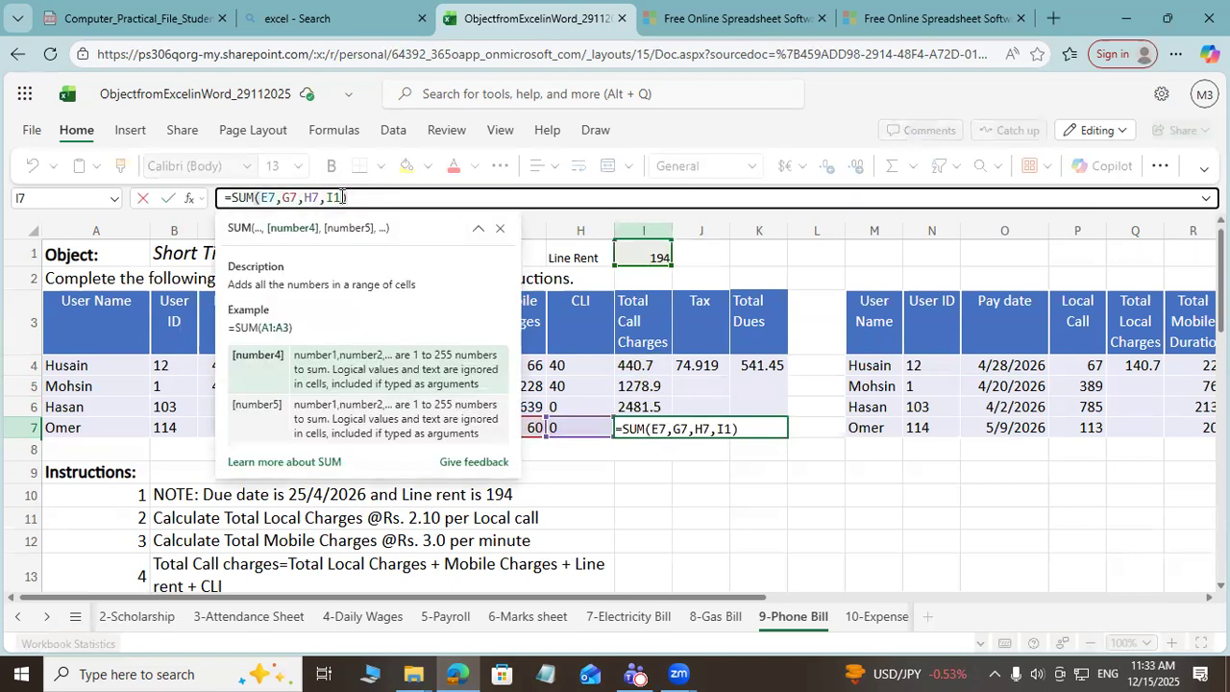
key("Return")
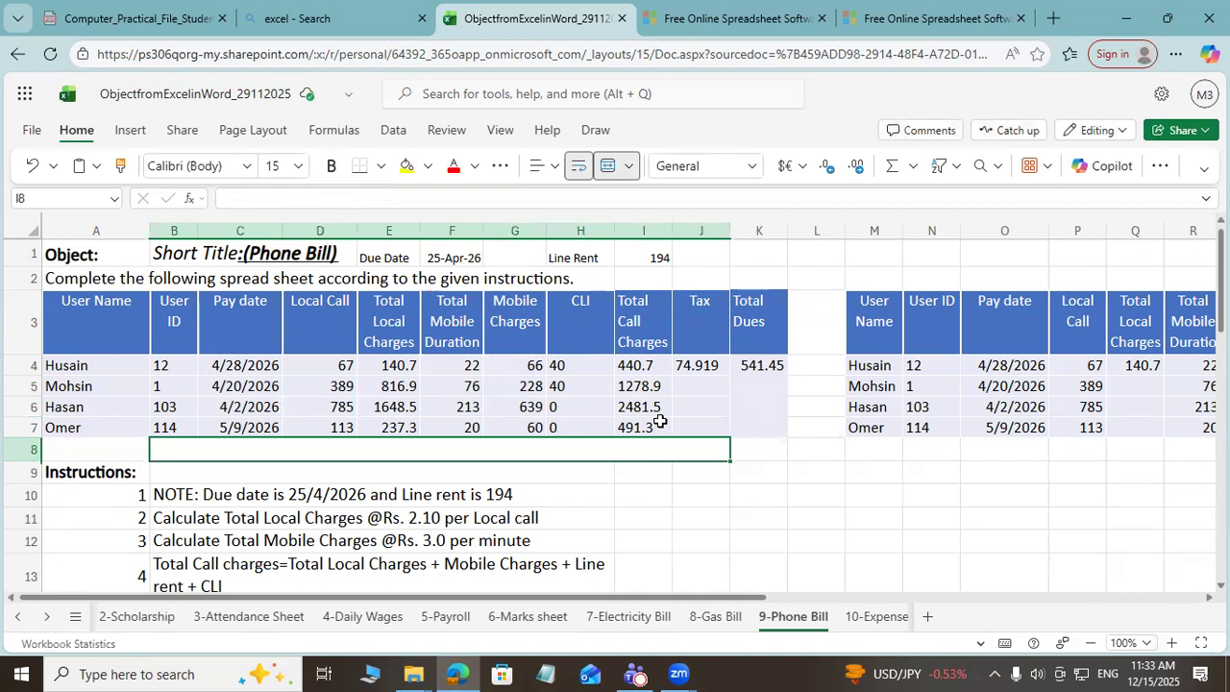
Step: Fill the row 4 formulas for Tax and Total Dues down to row 7
left_click(682, 362)
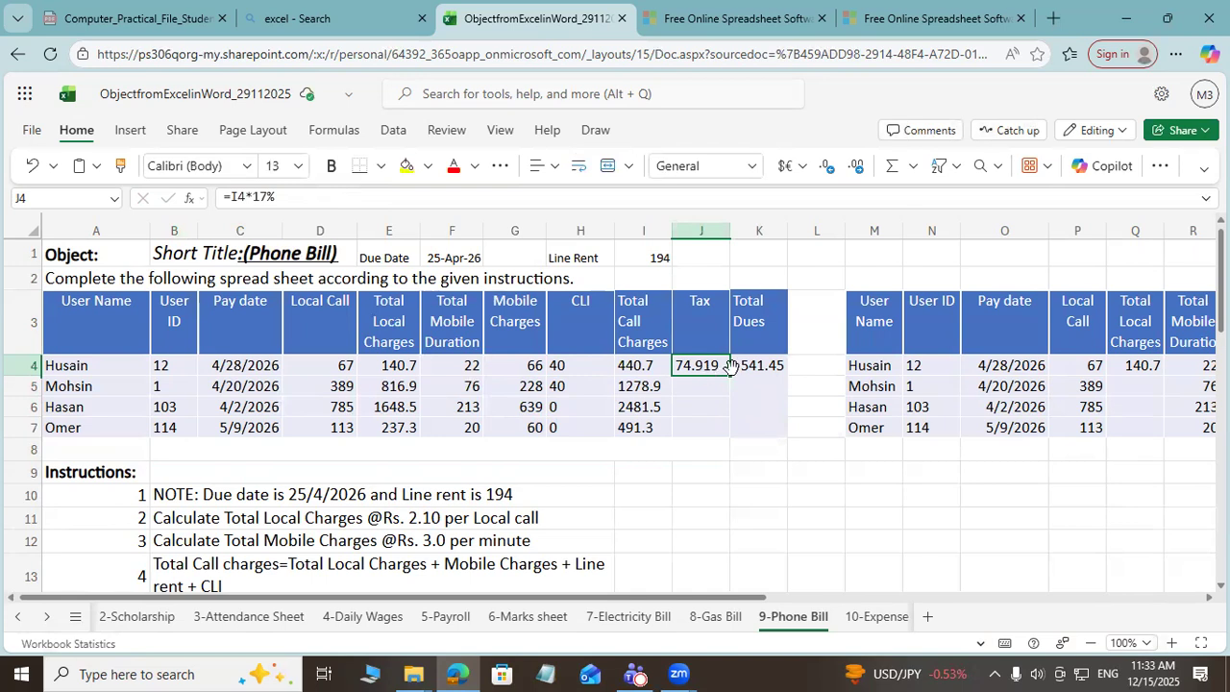
left_click_drag(729, 374, 738, 422)
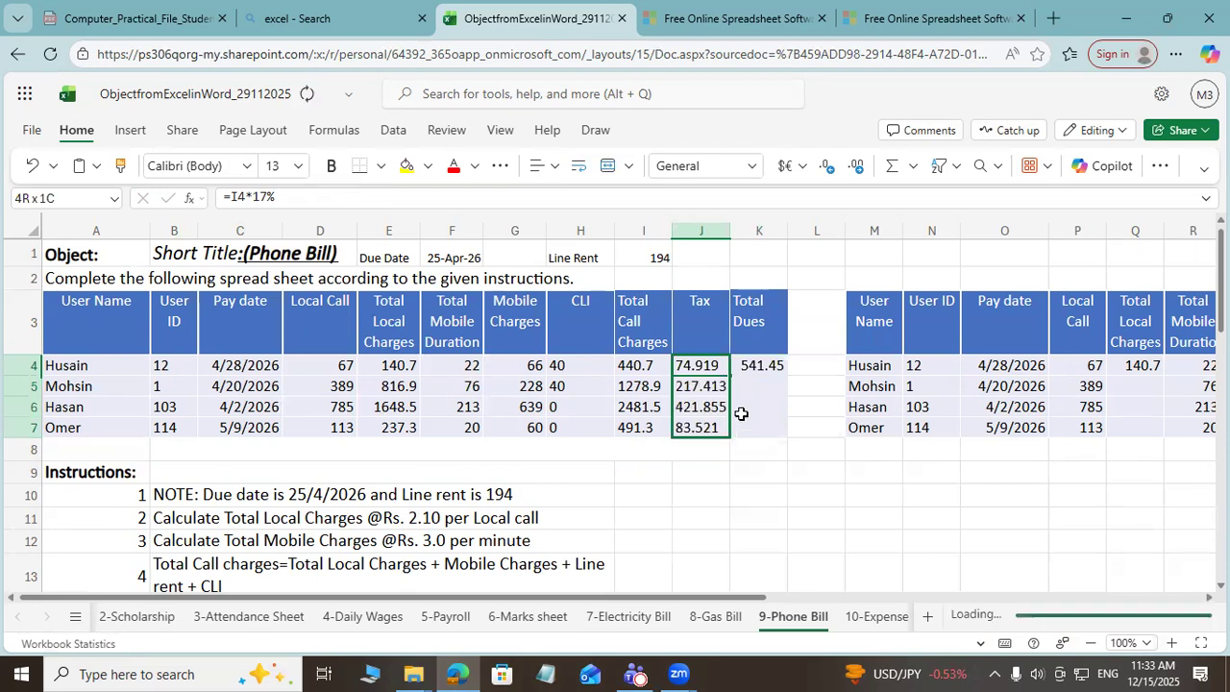
left_click(761, 364)
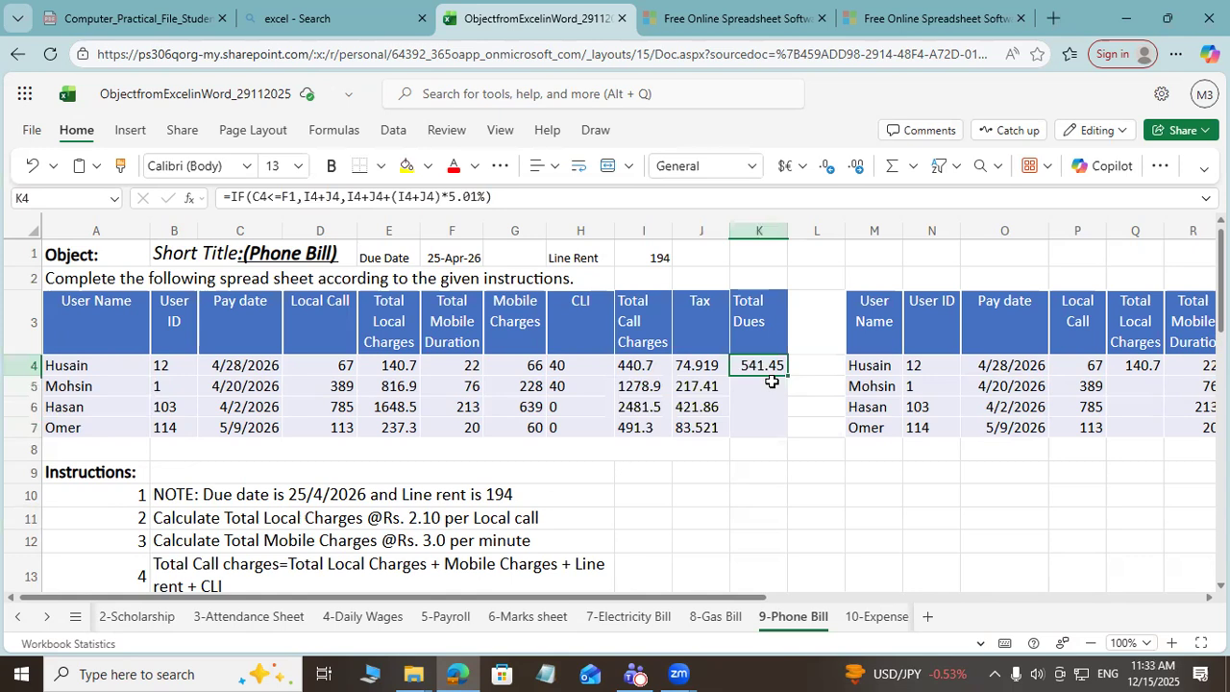
mouse_move(281, 196)
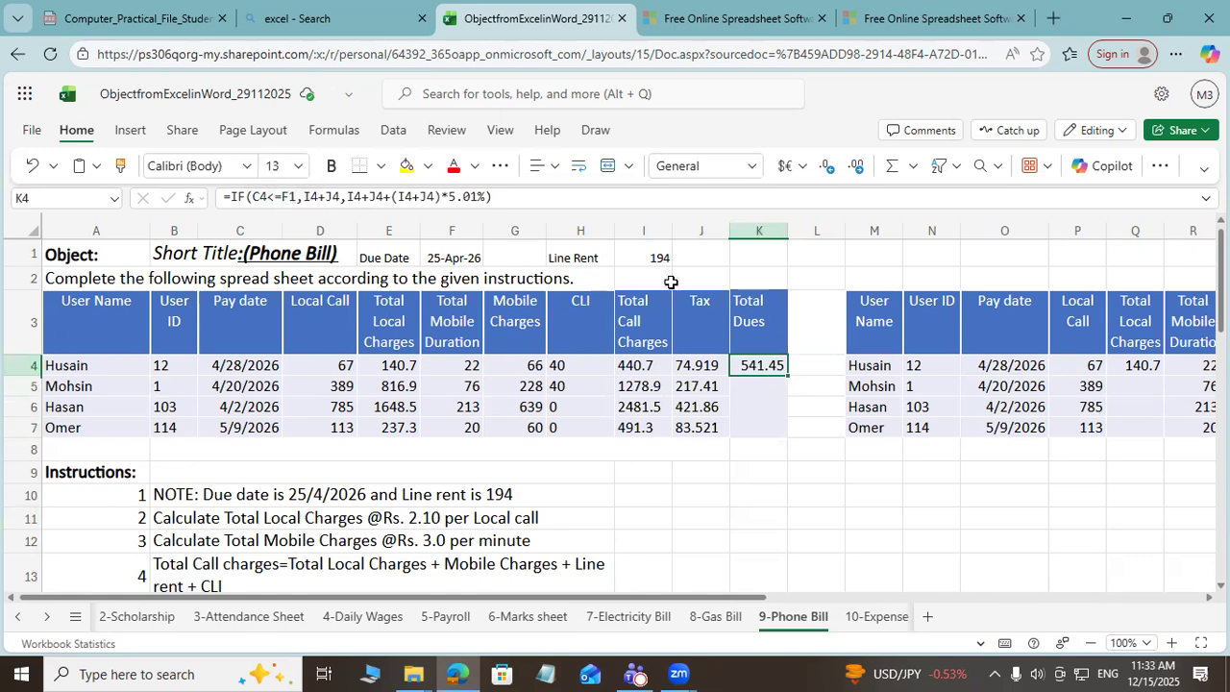
left_click_drag(786, 370, 782, 431)
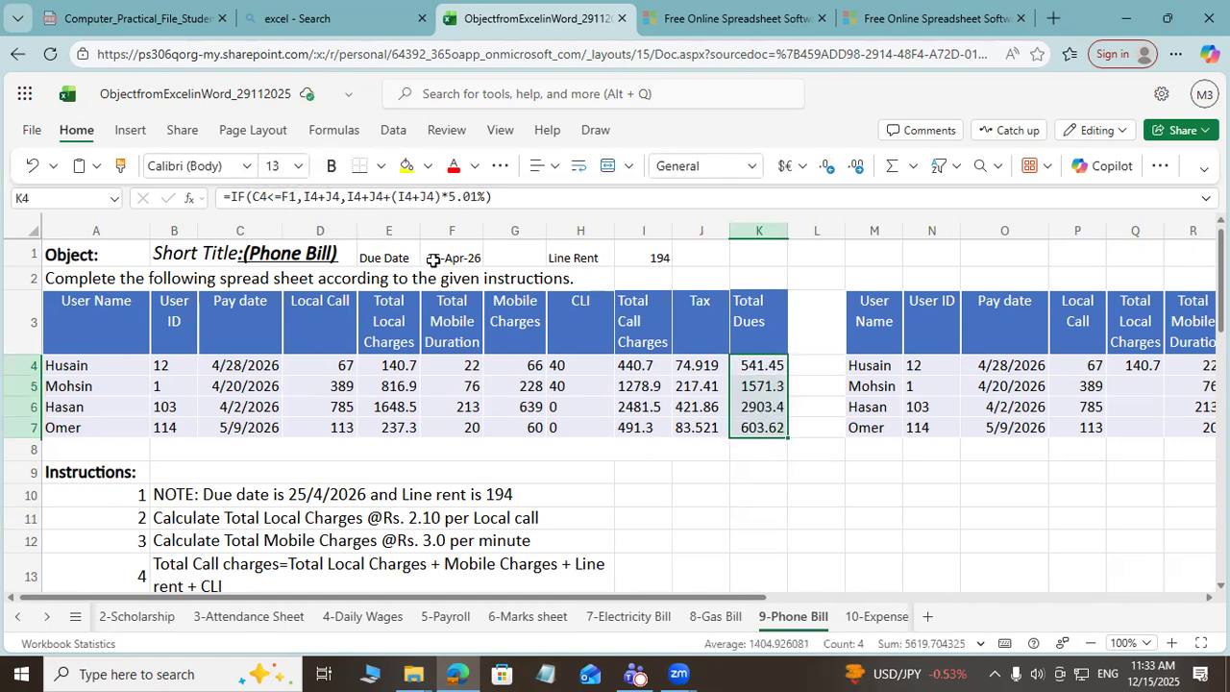
Step: Change the Due Date reference in the Total Dues formula in K5 to F1
left_click(433, 257)
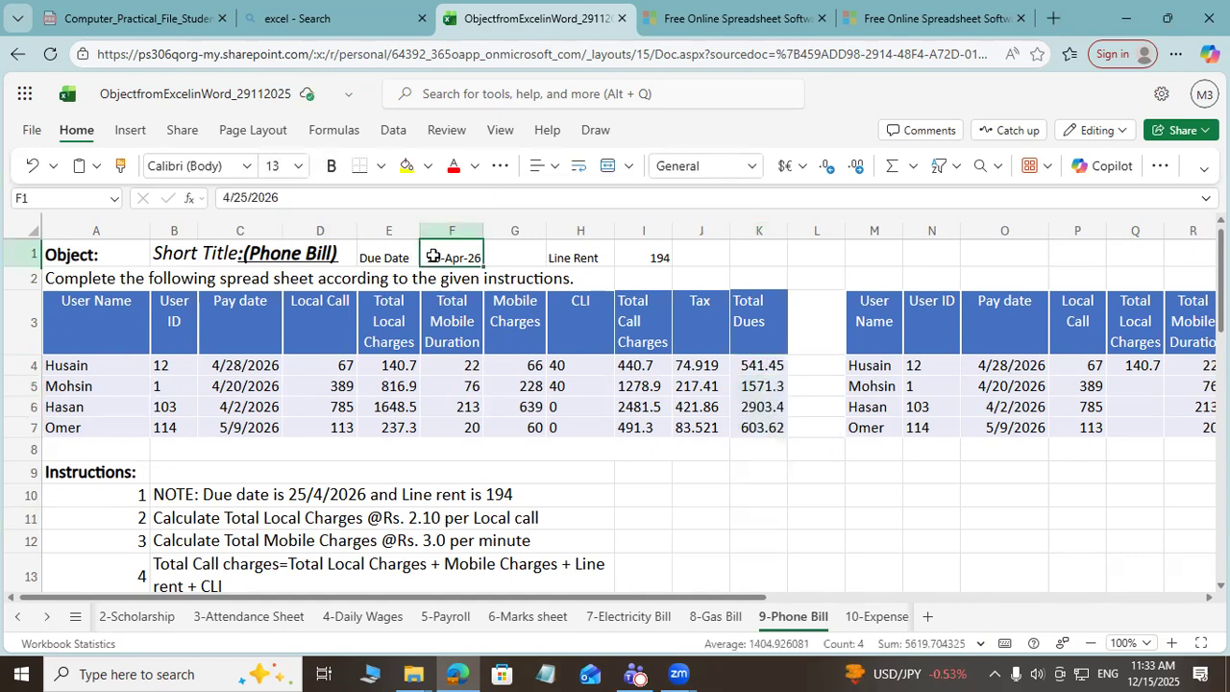
left_click(762, 385)
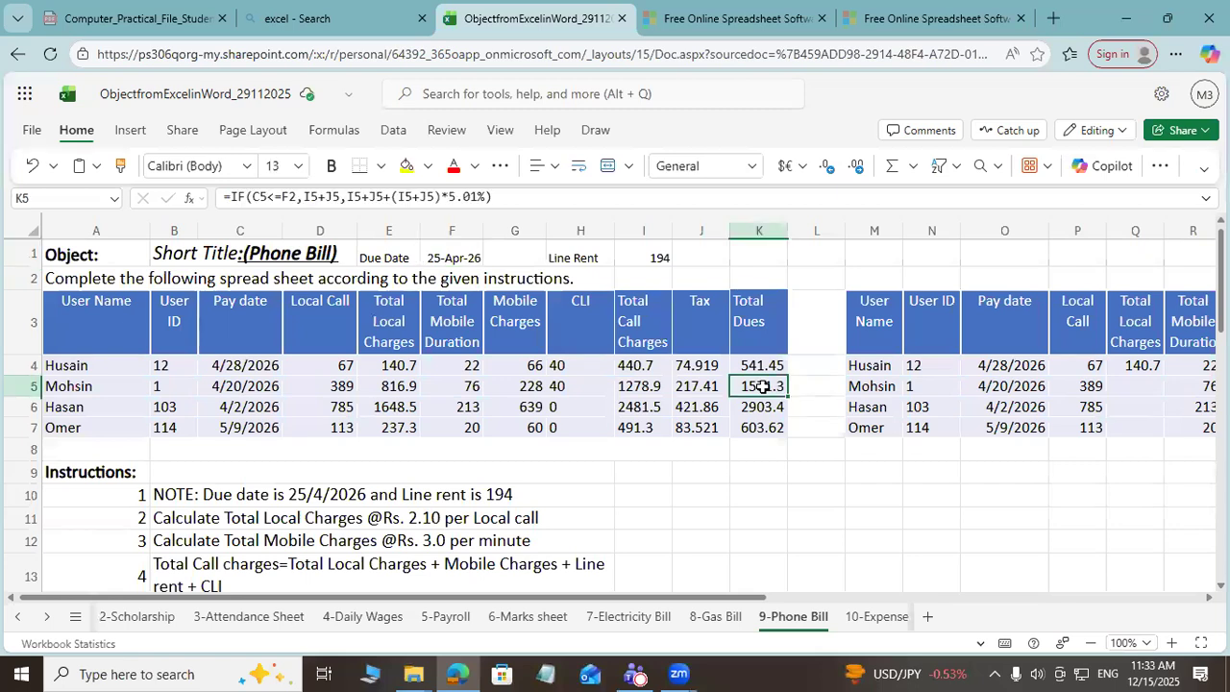
left_click(300, 202)
key("BackSpace")
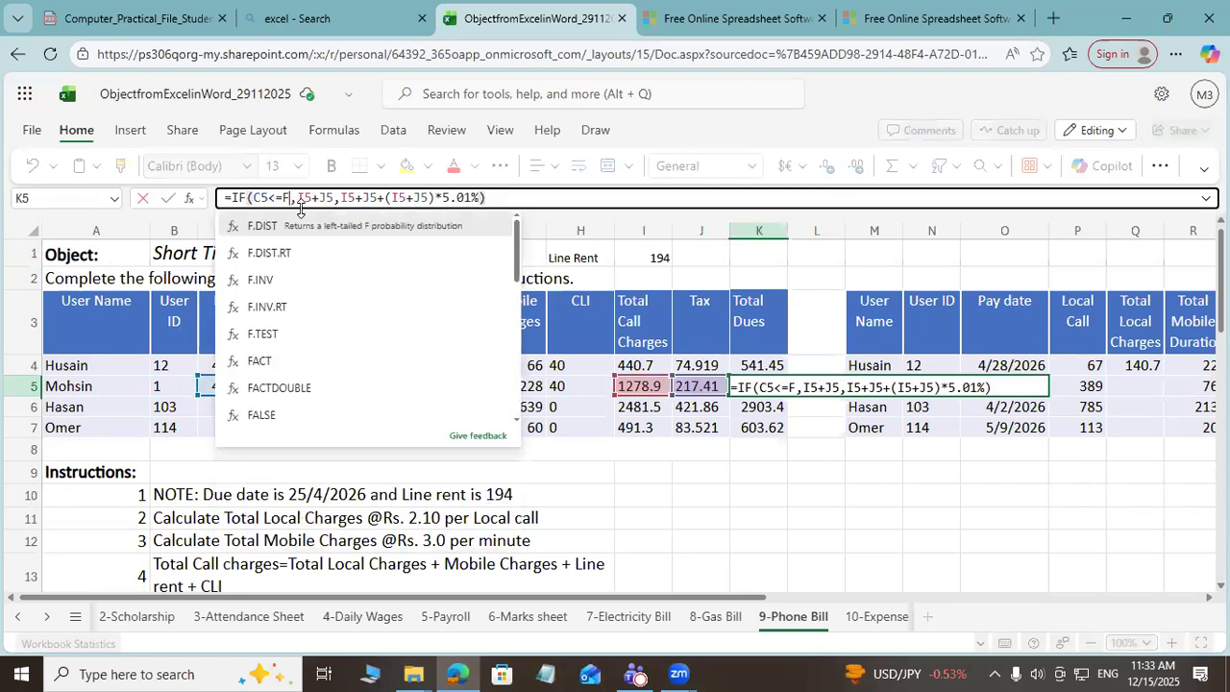
type("1")
key("Return")
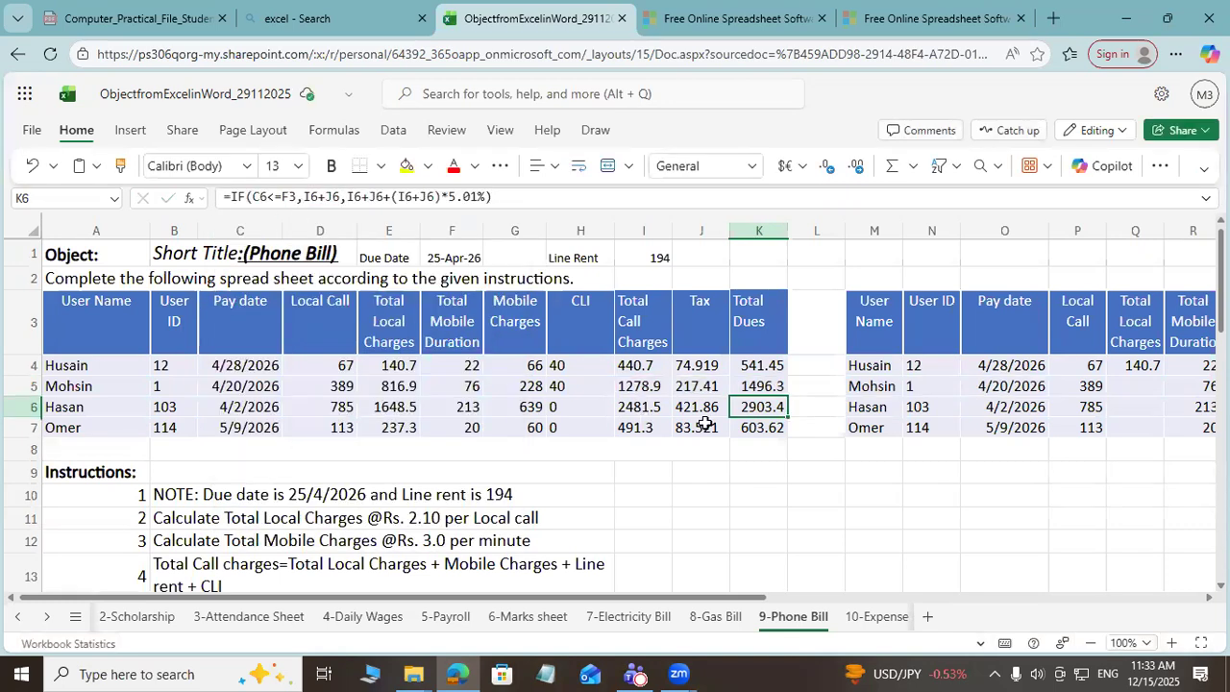
Step: Correct the Due Date reference to F1 in the Total Dues formulas in K6 and K7
left_click(289, 197)
type("1")
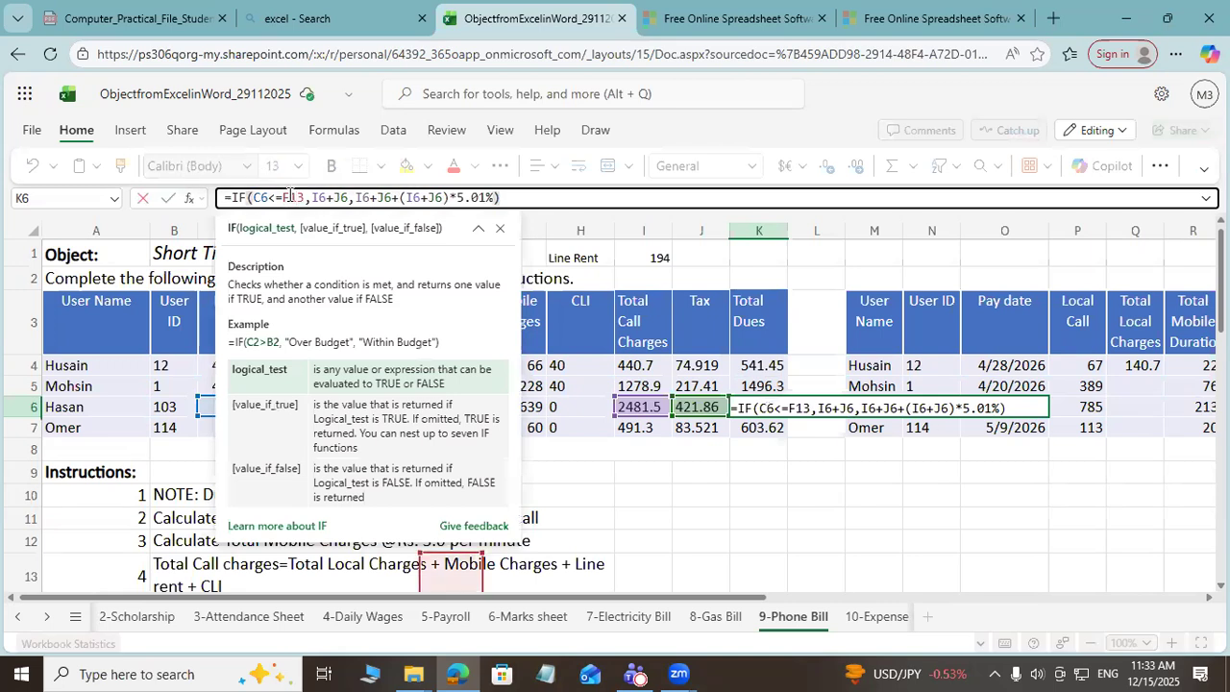
key("Return")
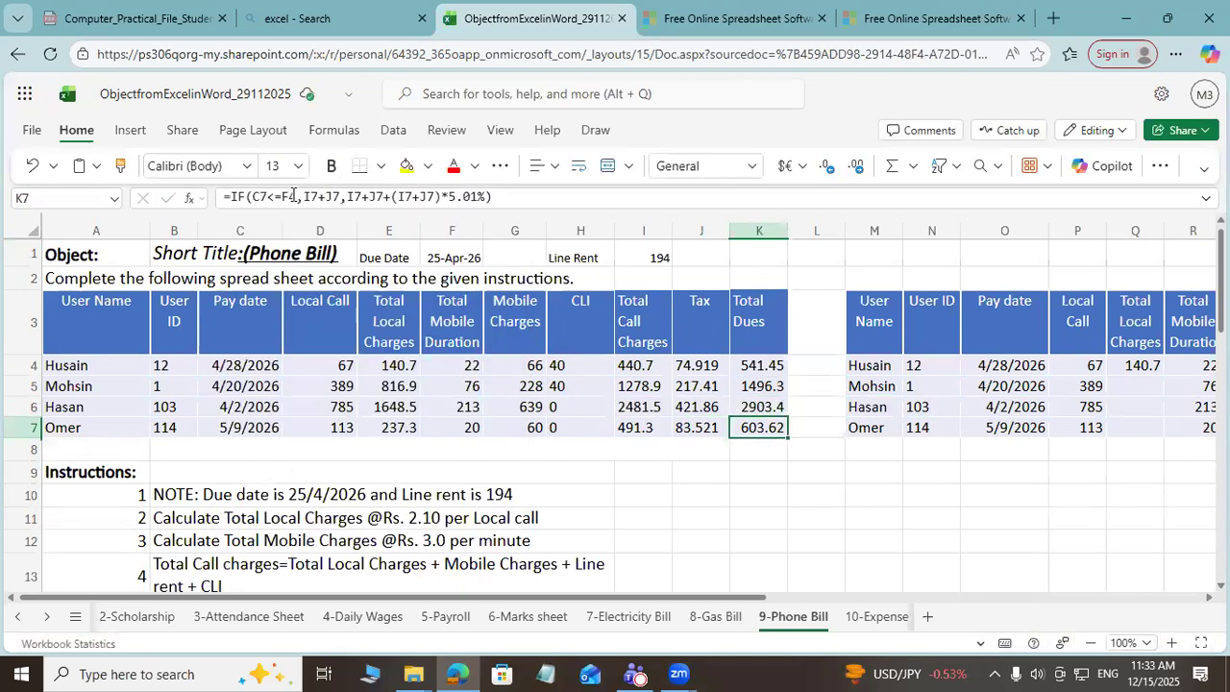
left_click(293, 196)
key("BackSpace")
type("1")
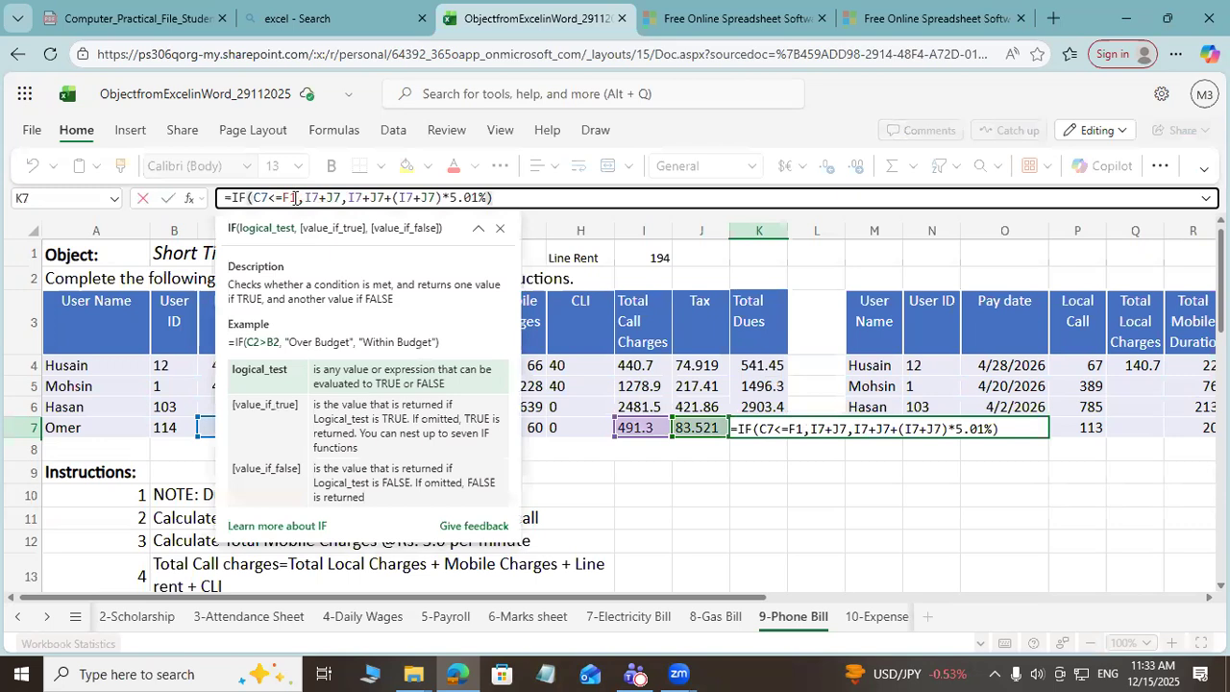
key("Return")
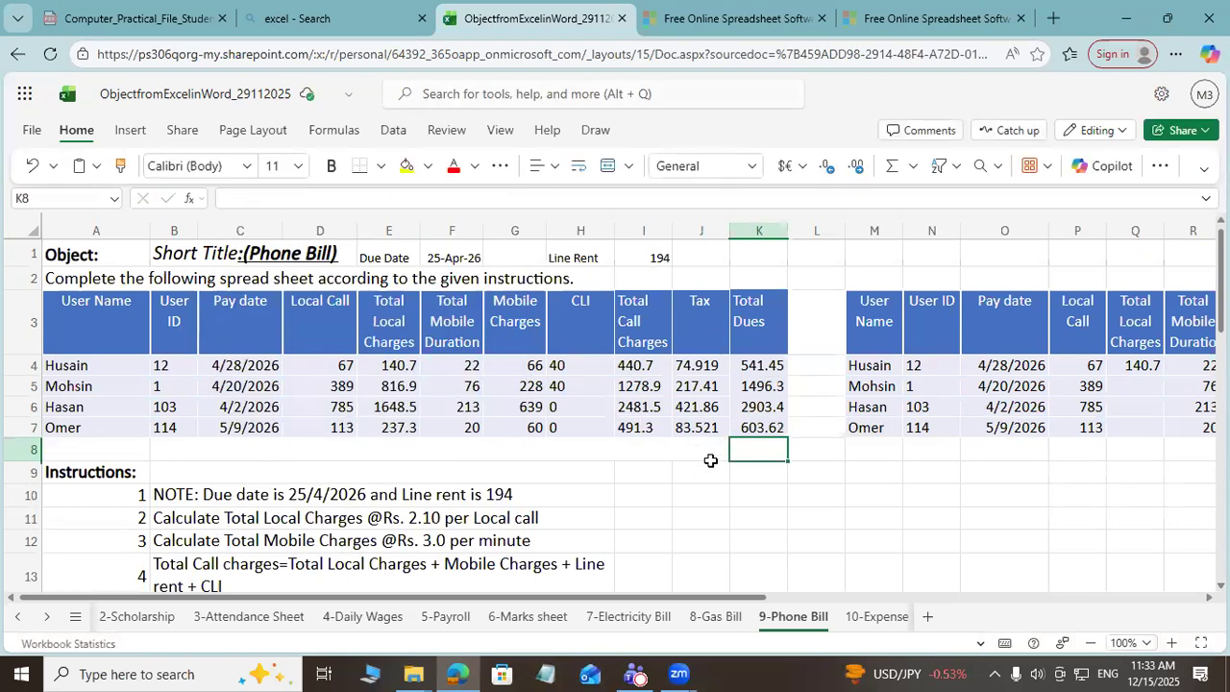
Step: Copy the completed phone bill table, A3:K7, including its header row
key("Up")
key("Up")
key("Up")
key("Up")
key("Up")
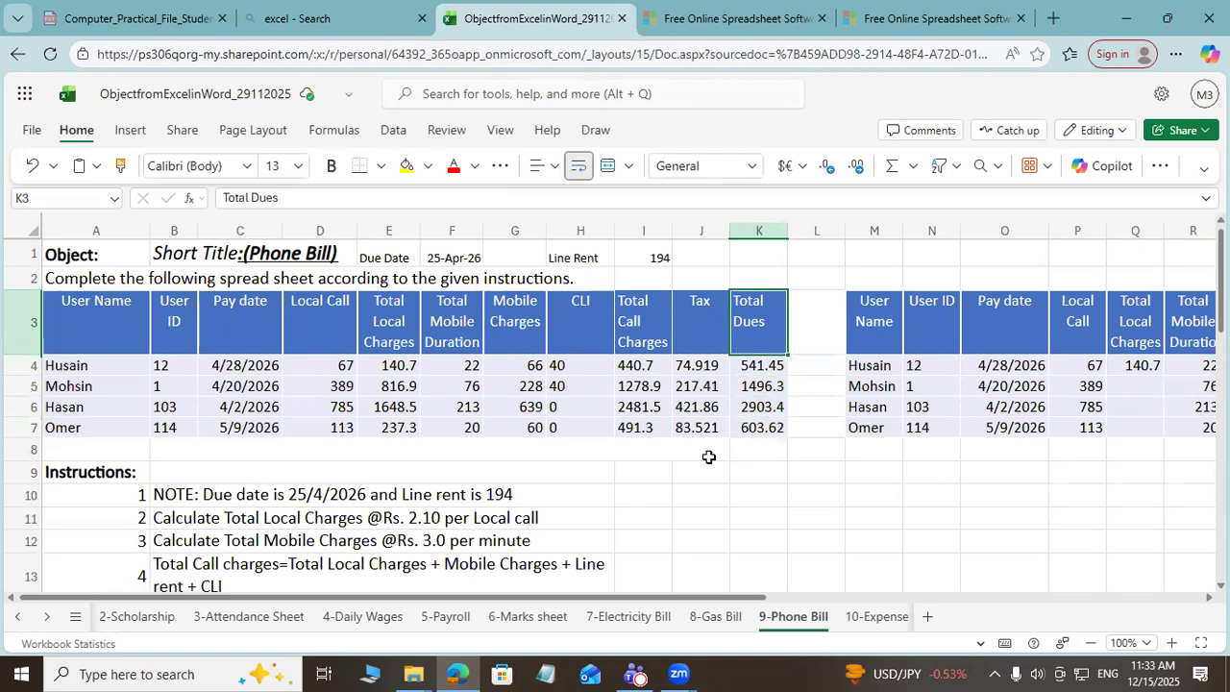
key("Home")
key("shift+Right")
key("shift+Right")
key("shift+Right")
key("shift+Right")
key("shift+Right")
key("shift+Right")
key("shift+Right")
key("shift+Right")
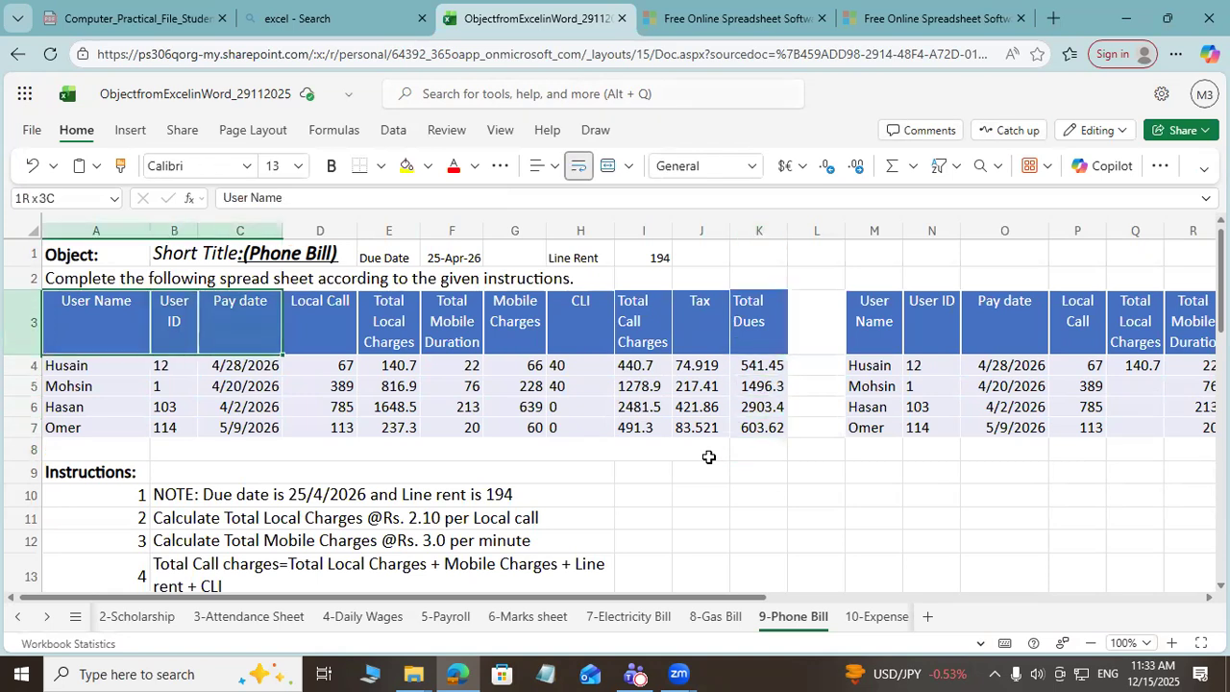
key("shift+Right")
key("shift+Right")
key("shift+Down")
key("shift+Down")
key("shift+Down")
key("shift+Down")
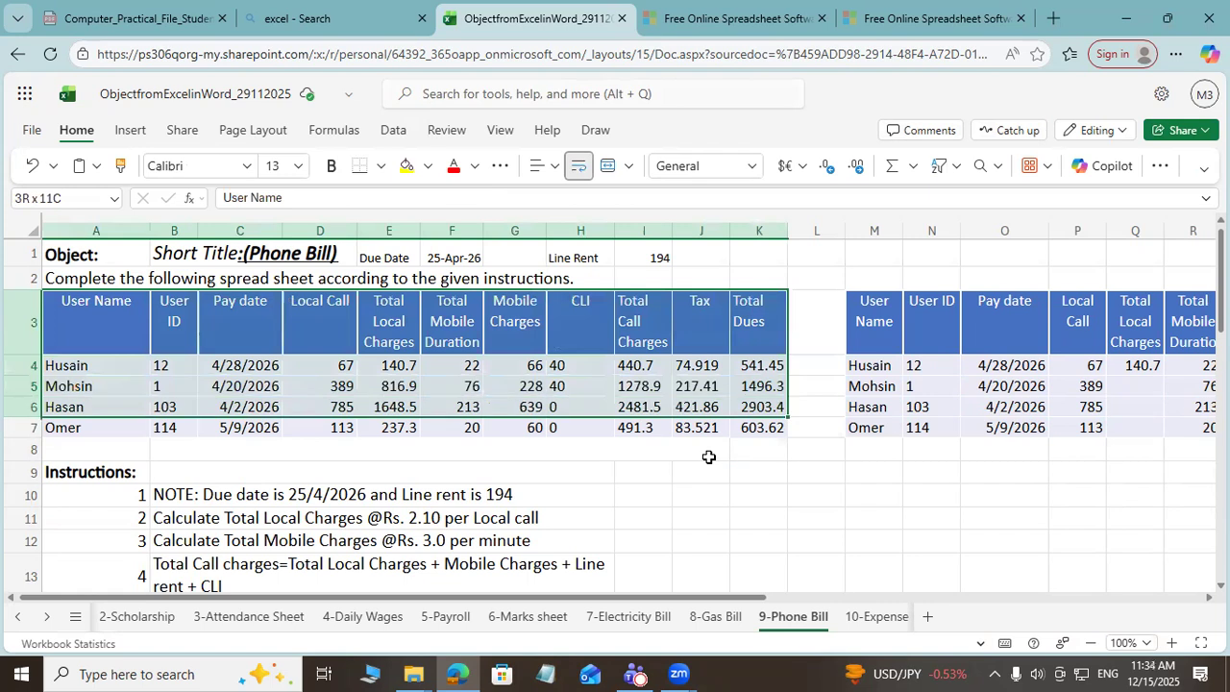
right_click(597, 360)
left_click(650, 168)
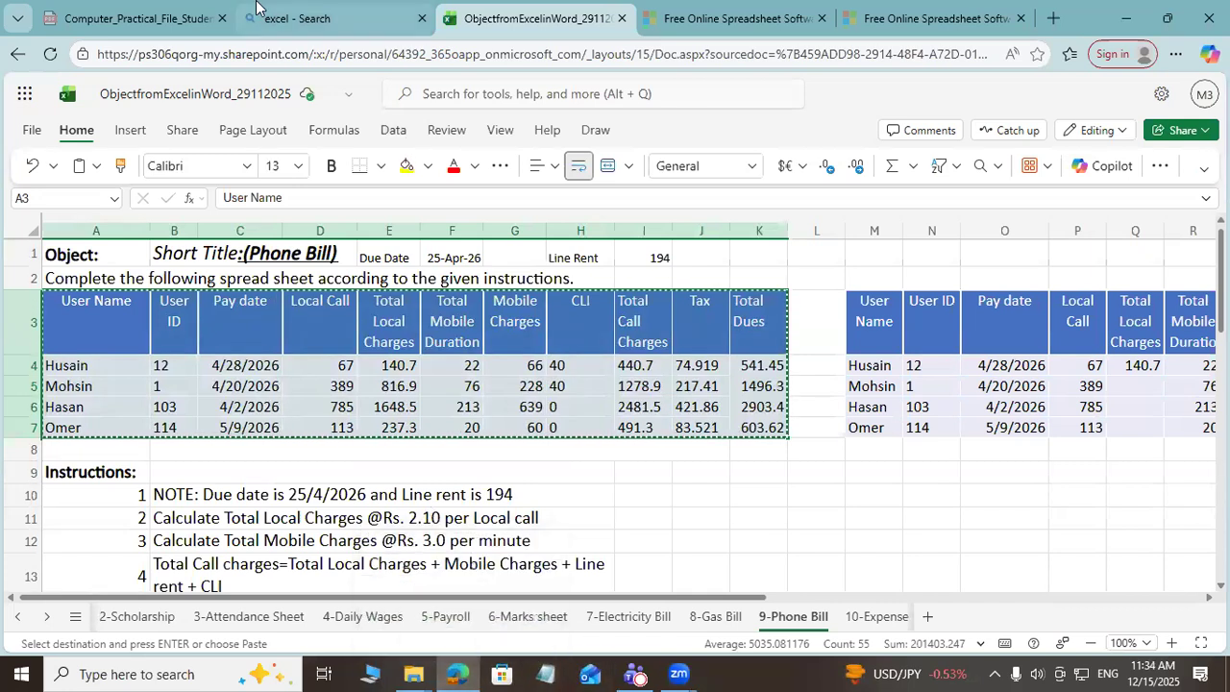
Step: Switch to the Bing search page and replace the query with a search for "word"
left_click(278, 23)
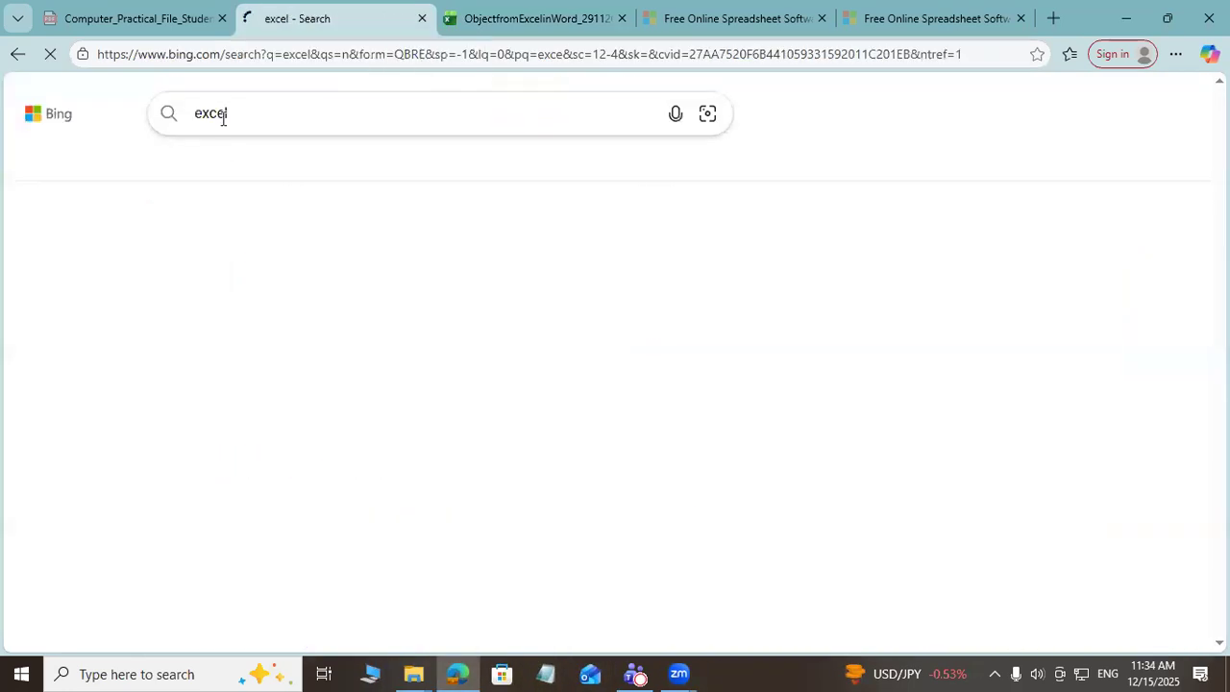
left_click(239, 113)
key("BackSpace")
key("BackSpace")
key("BackSpace")
key("BackSpace")
key("BackSpace")
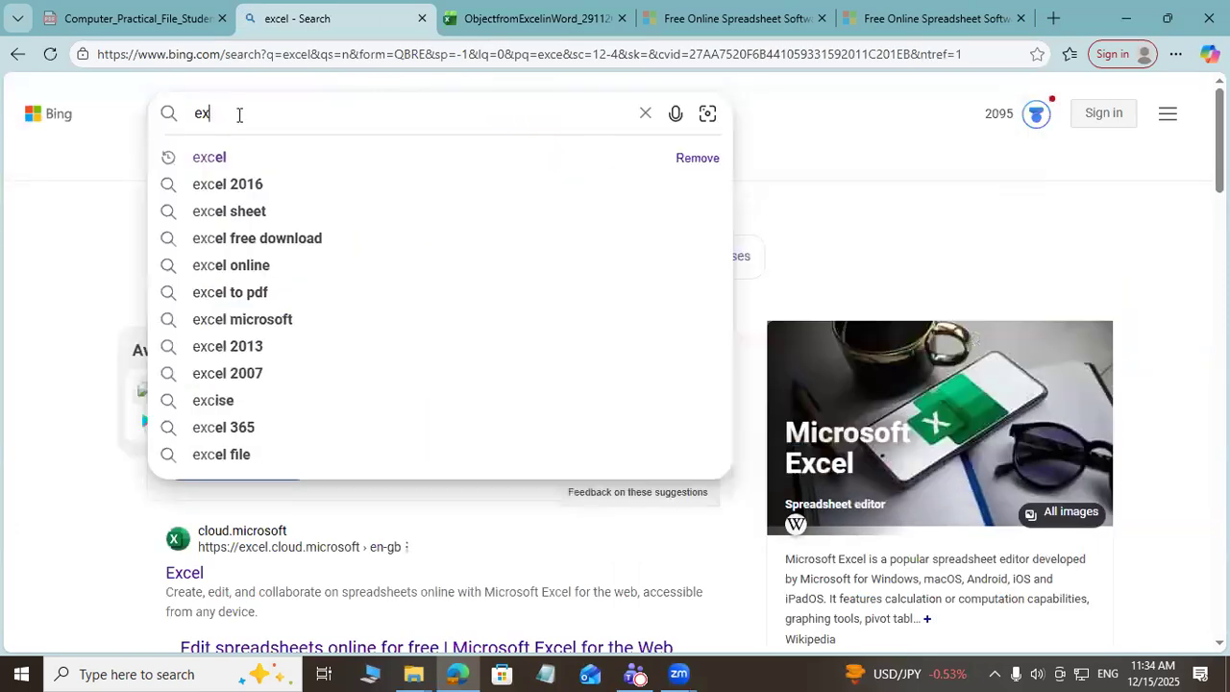
type("word")
key("Return")
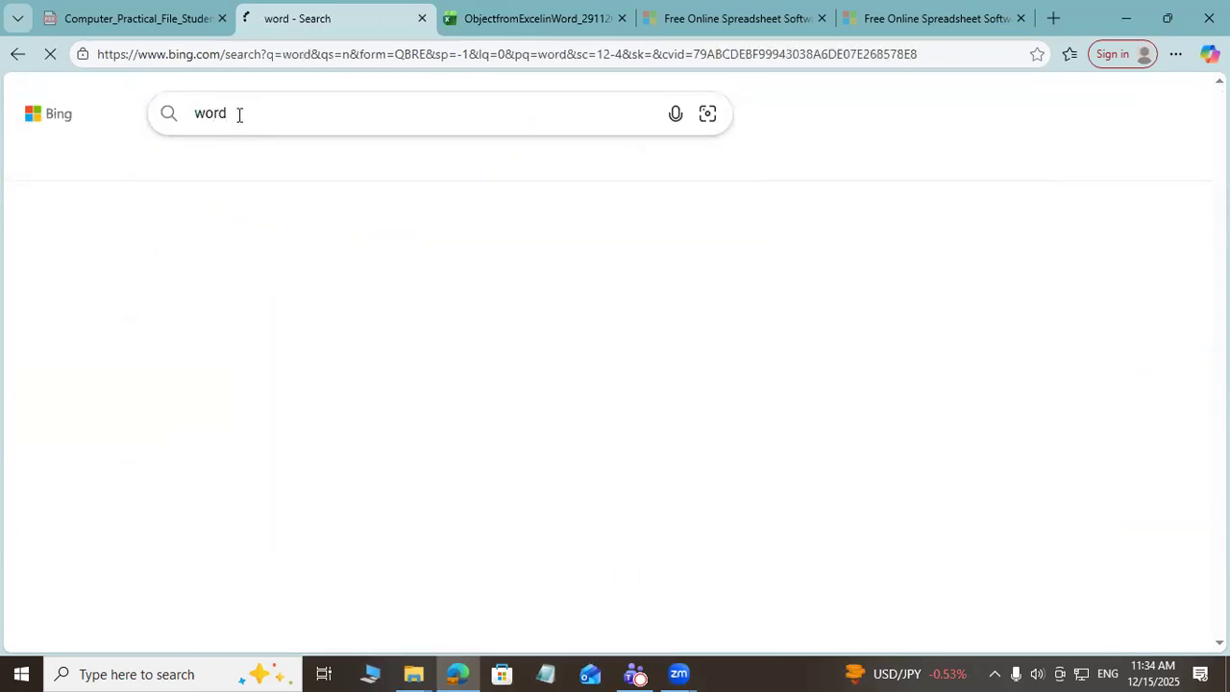
Step: Open the Word for the web site from the word.cloud.microsoft search result
left_click(535, 23)
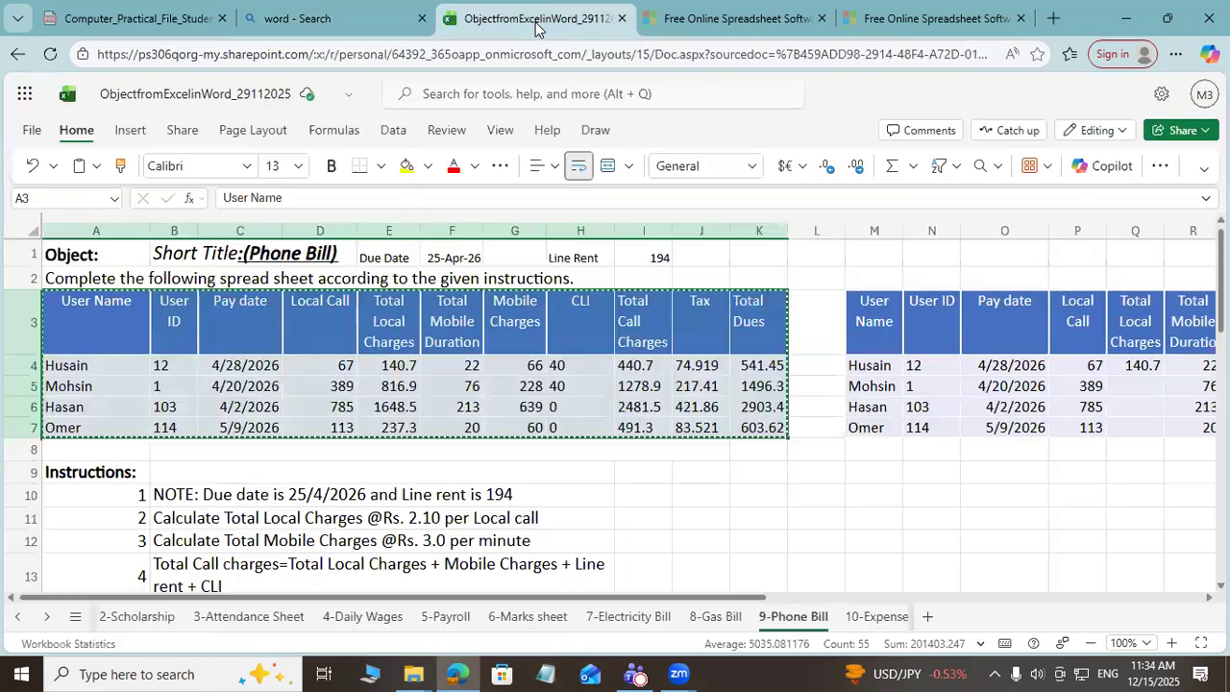
left_click(363, 25)
scroll(351, 173, "down", 6)
scroll(341, 187, "down", 4)
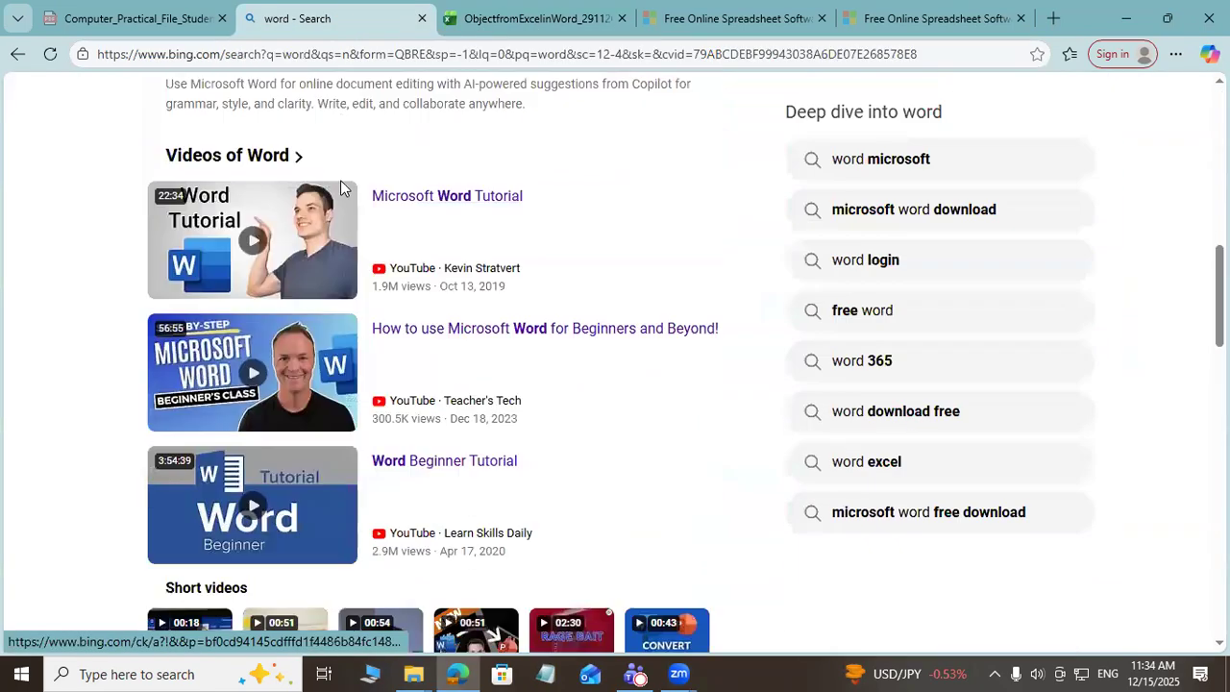
scroll(343, 180, "up", 7)
scroll(349, 180, "up", 2)
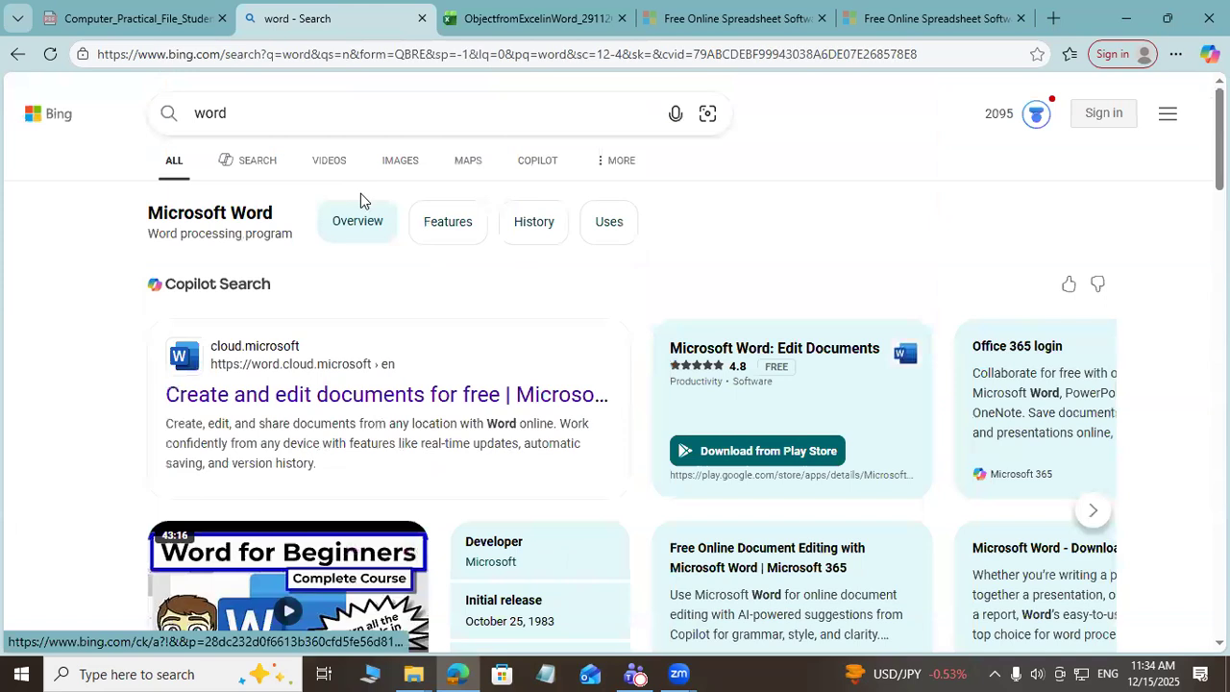
left_click(242, 349)
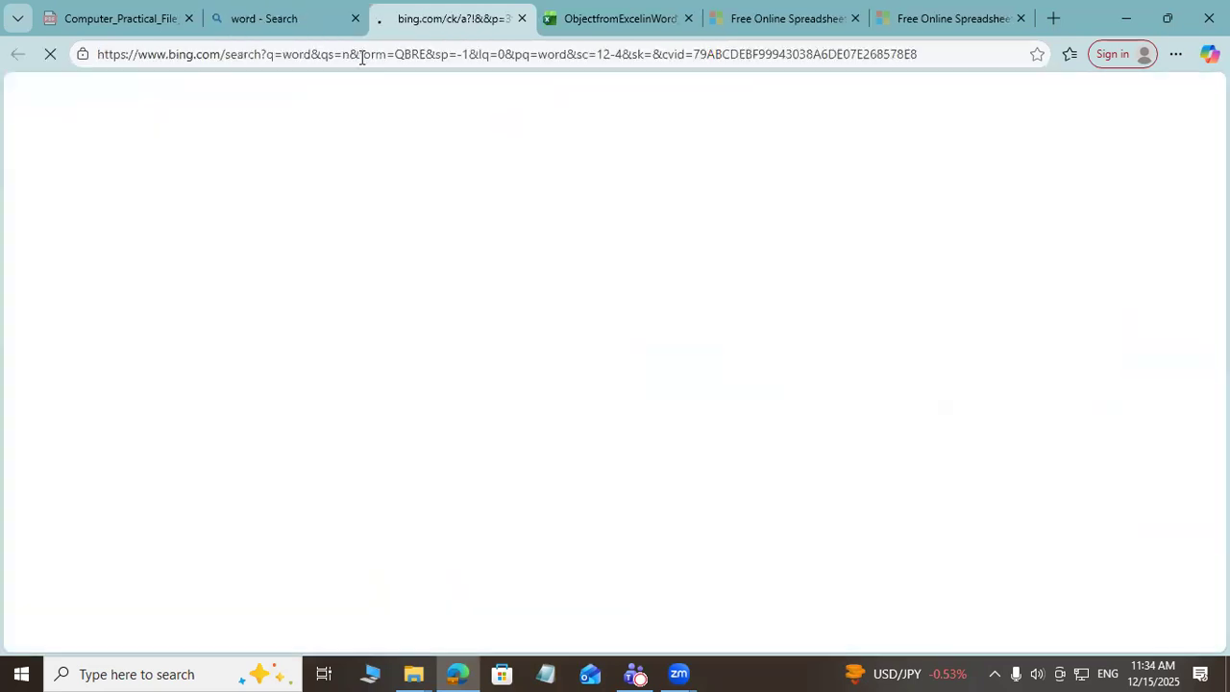
left_click(635, 24)
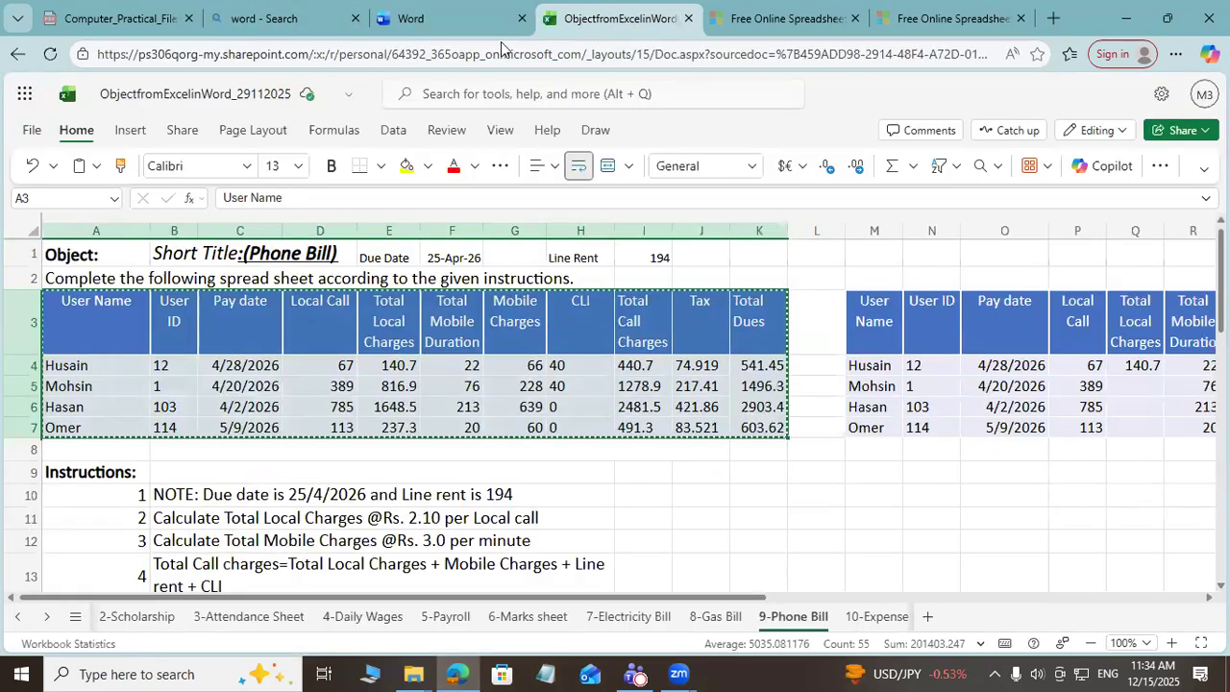
left_click(452, 18)
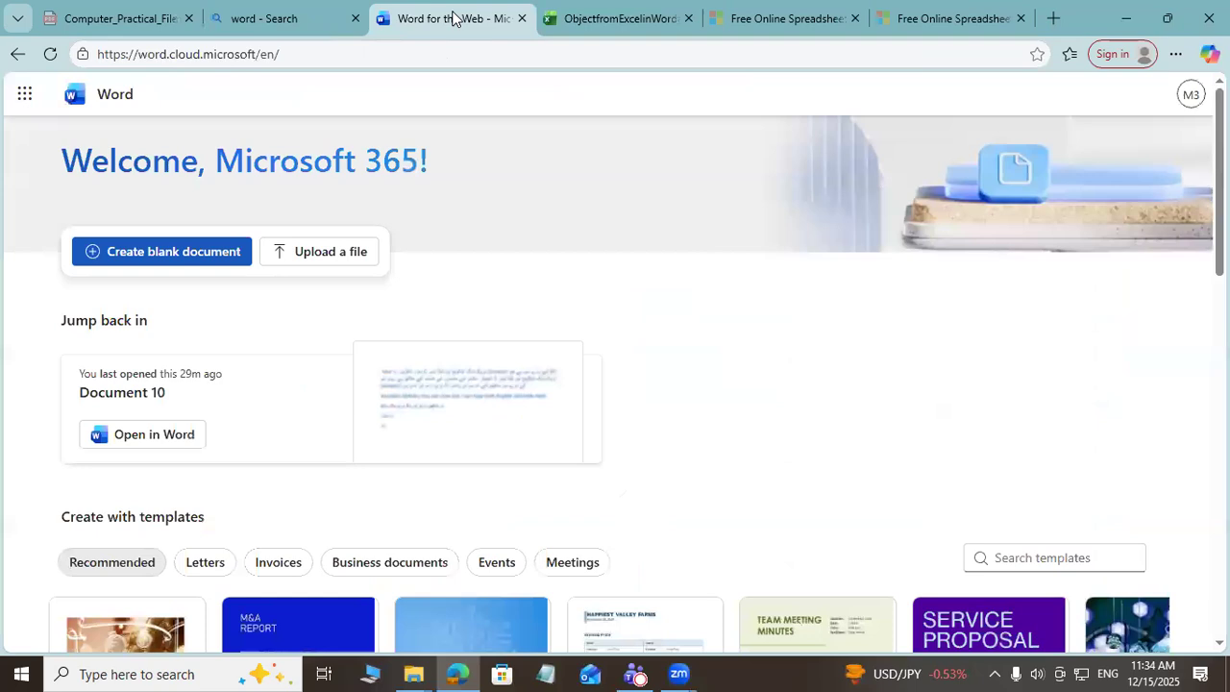
Step: Open the recent Document 10 in Word and delete all of its existing text
mouse_move(578, 28)
scroll(297, 324, "down", 2)
left_click(154, 255)
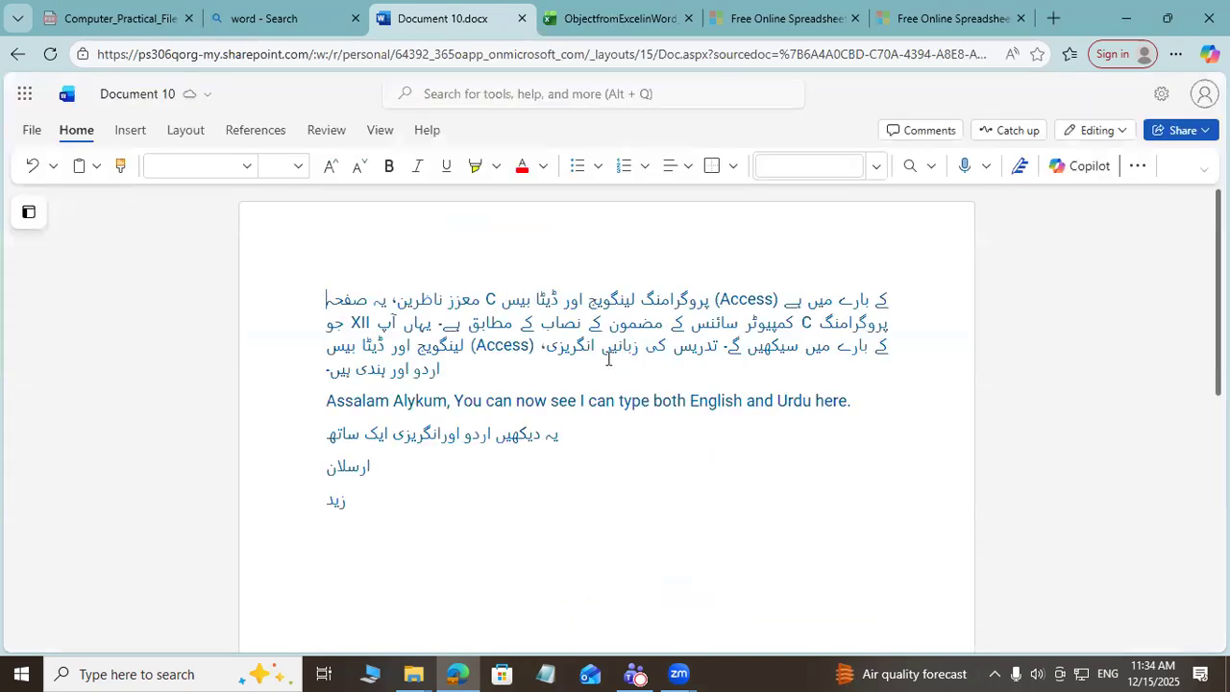
key("ctrl+a")
key("Delete")
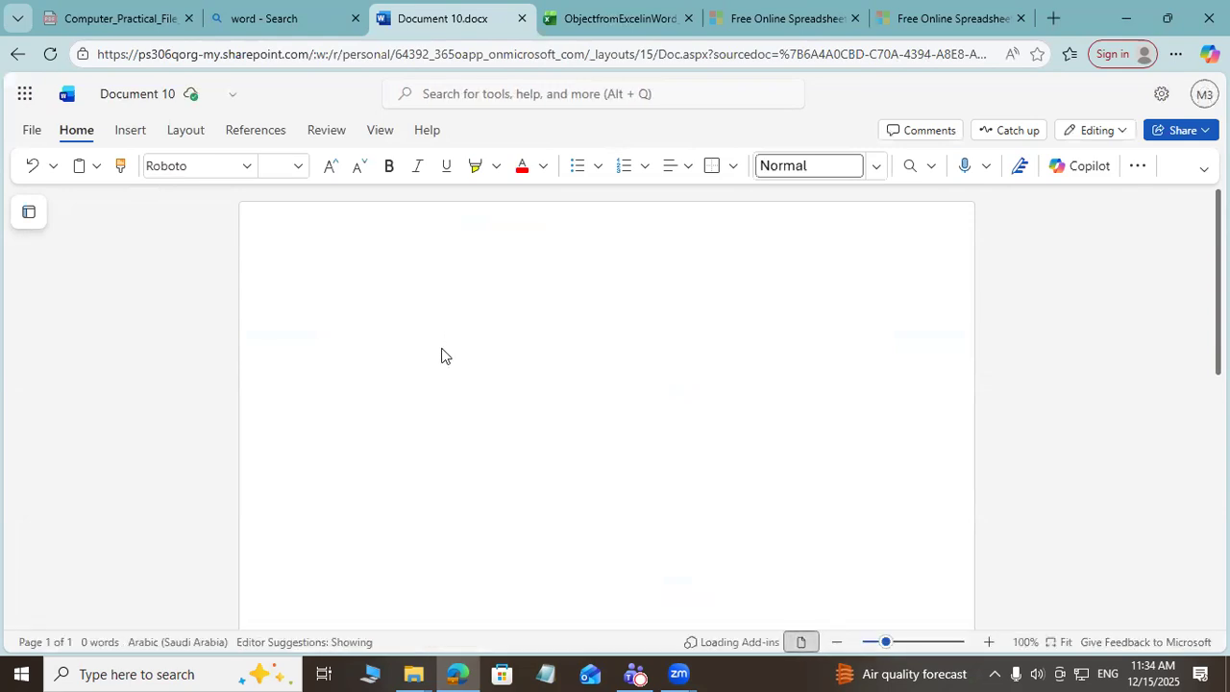
Step: Paste the copied phone bill table into the emptied document and look over the result
right_click(442, 331)
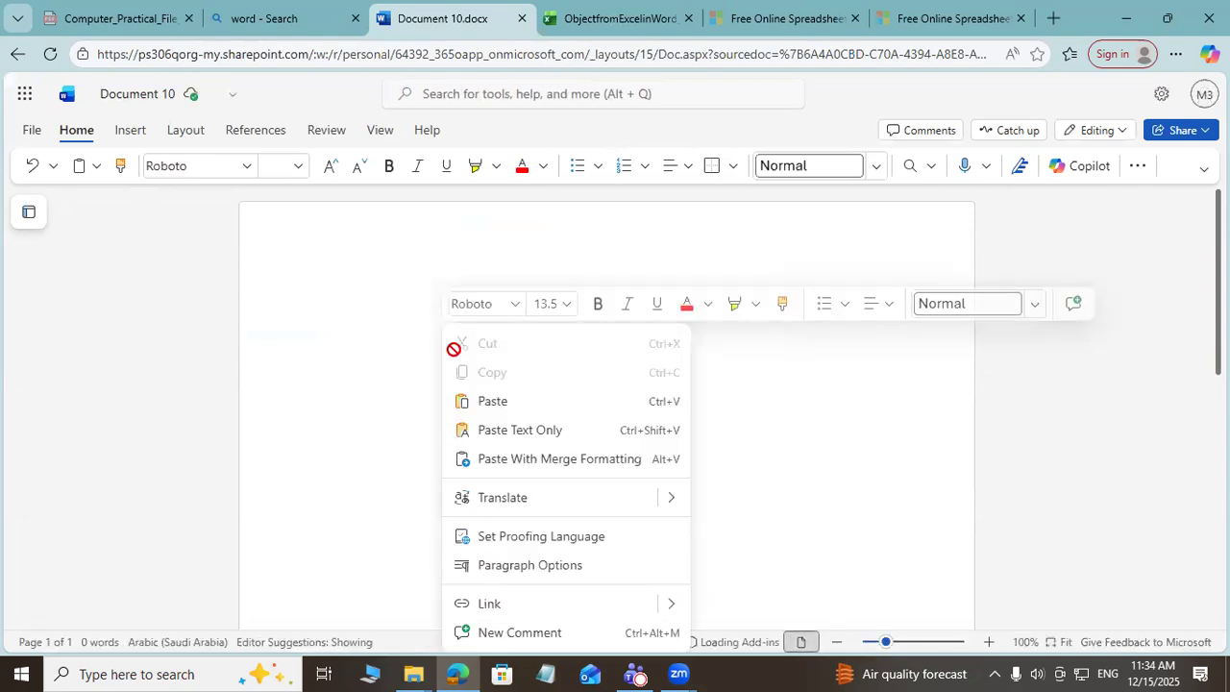
left_click(493, 401)
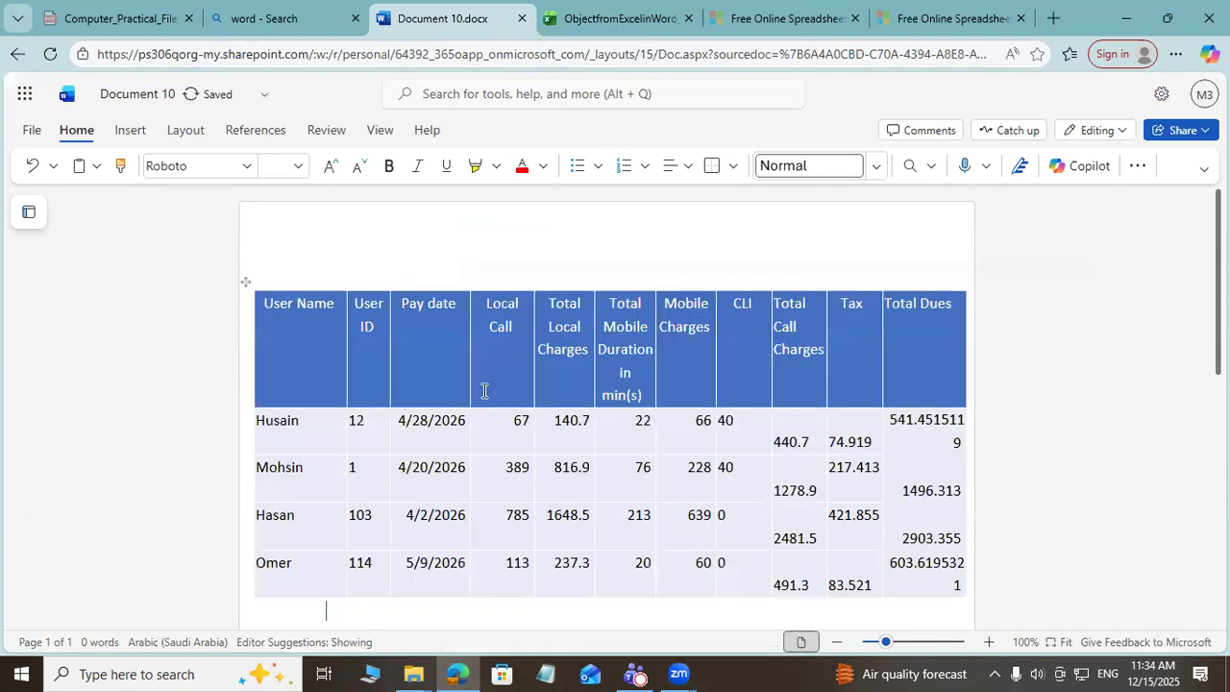
scroll(409, 294, "down", 3)
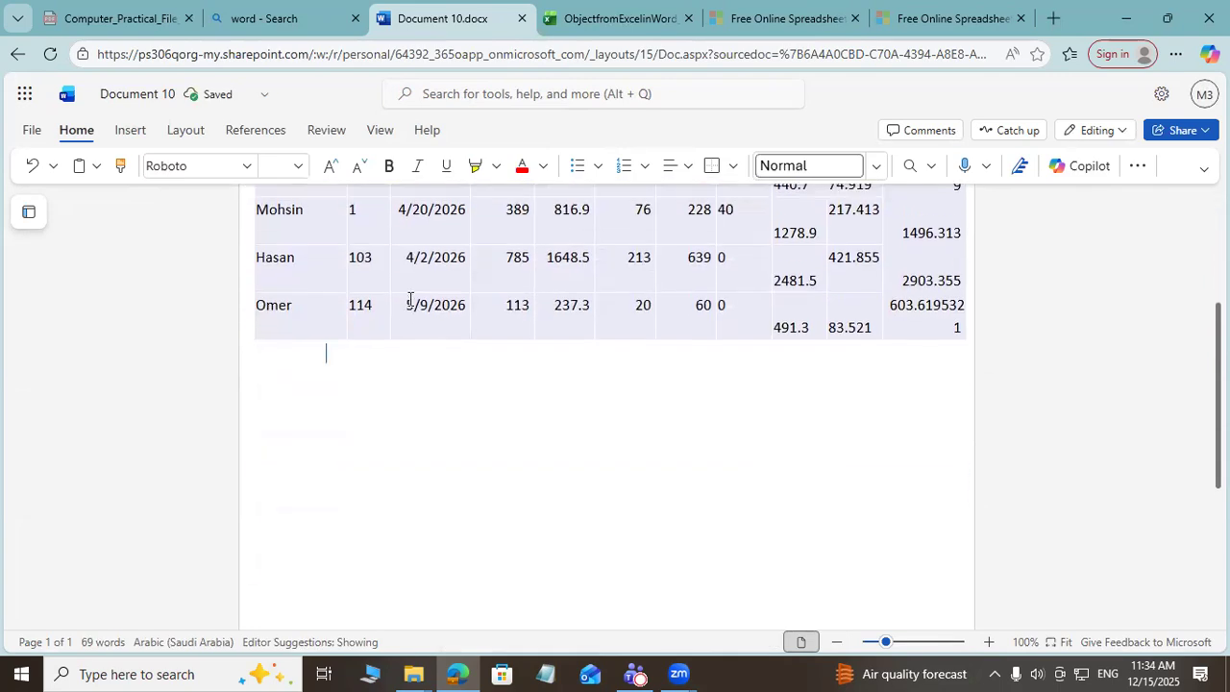
scroll(409, 294, "up", 3)
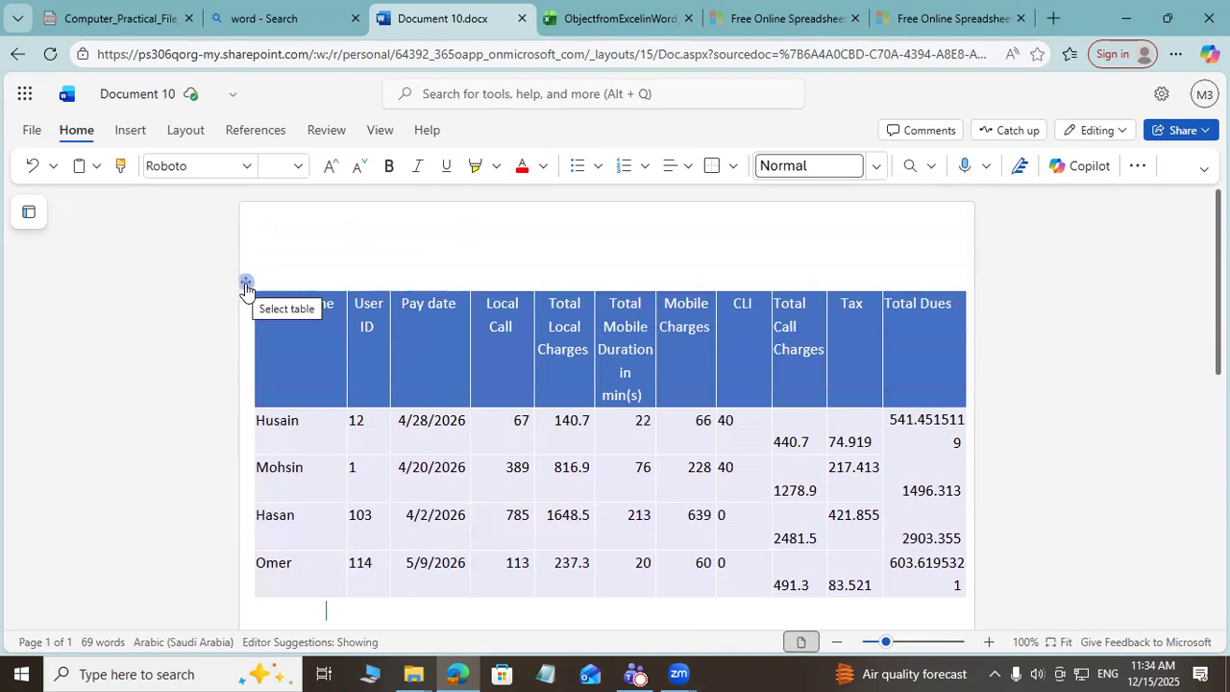
scroll(824, 351, "down", 2)
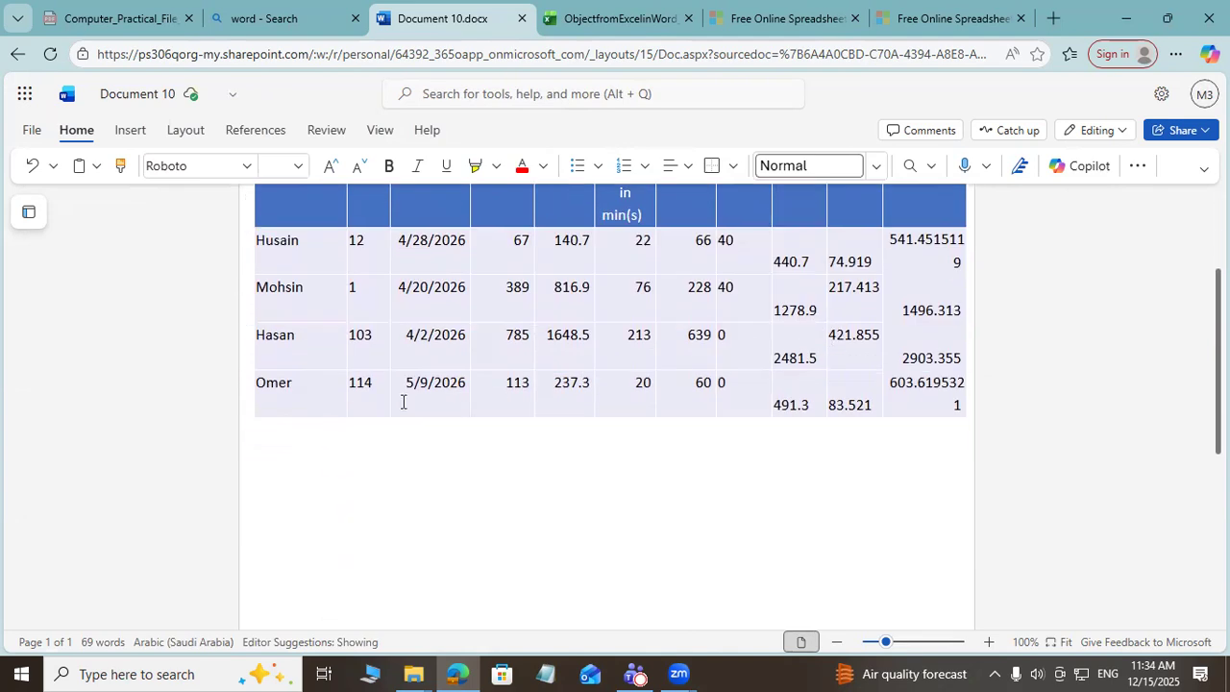
left_click(571, 336)
scroll(568, 330, "up", 2)
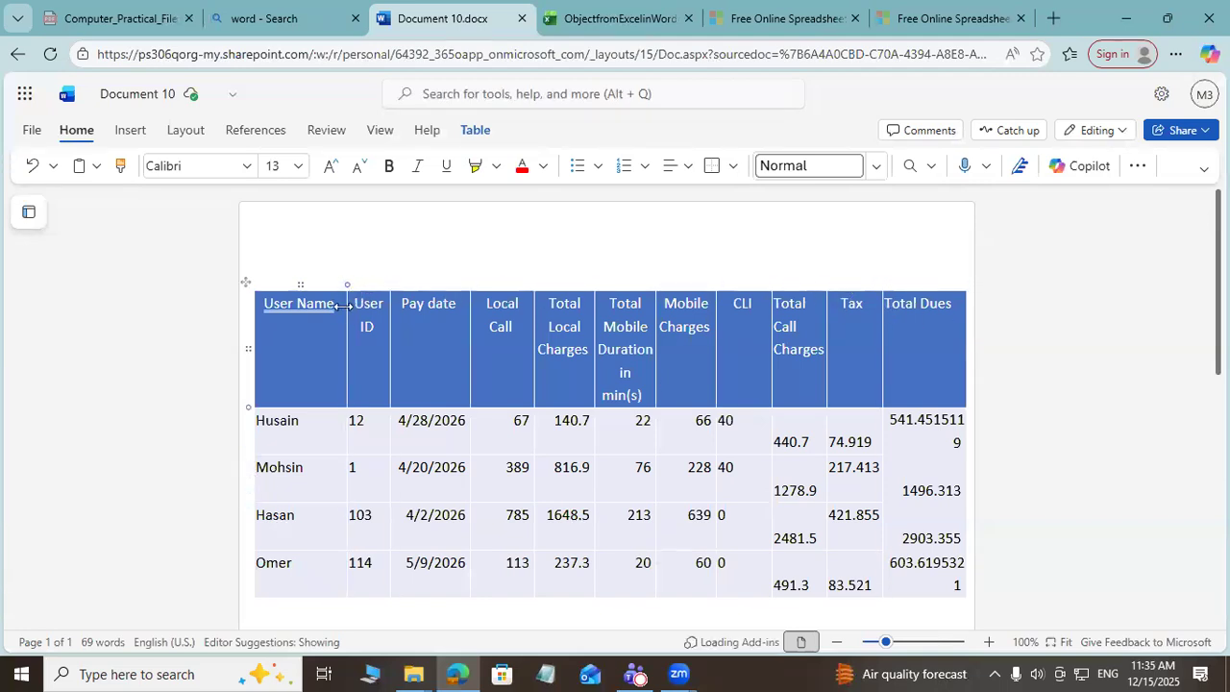
Step: Narrow the table columns from User Name through Total Mobile Duration to fit their contents more closely
left_click_drag(347, 305, 310, 307)
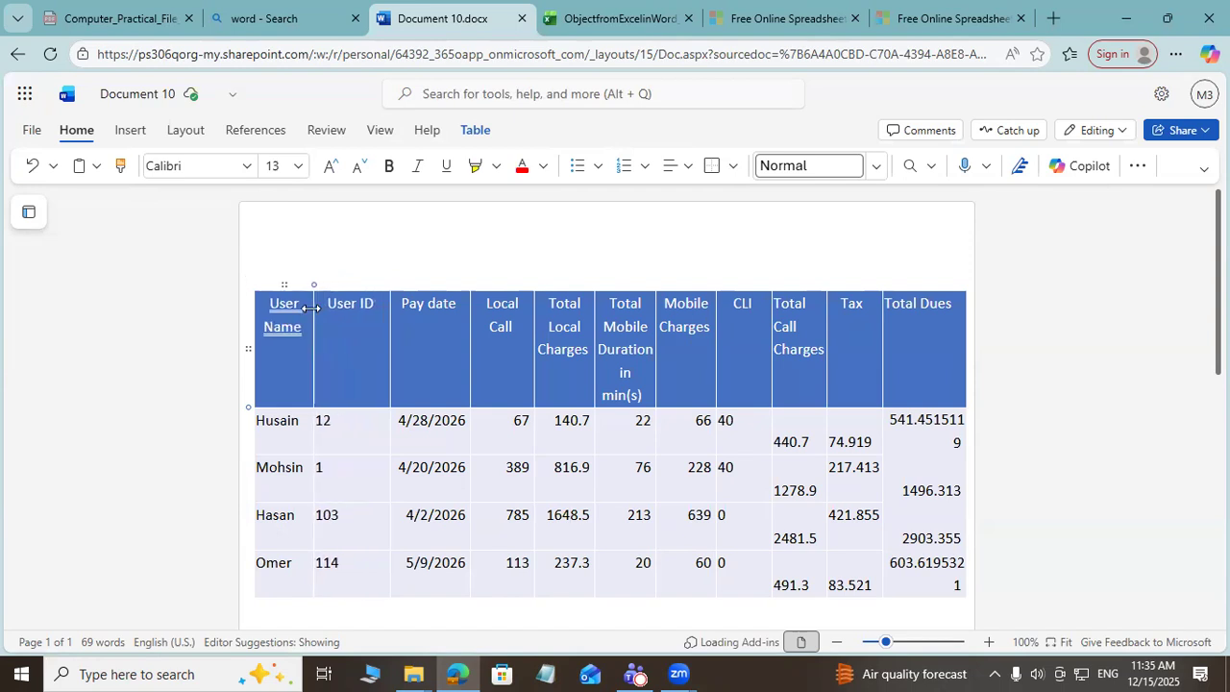
left_click_drag(390, 306, 350, 306)
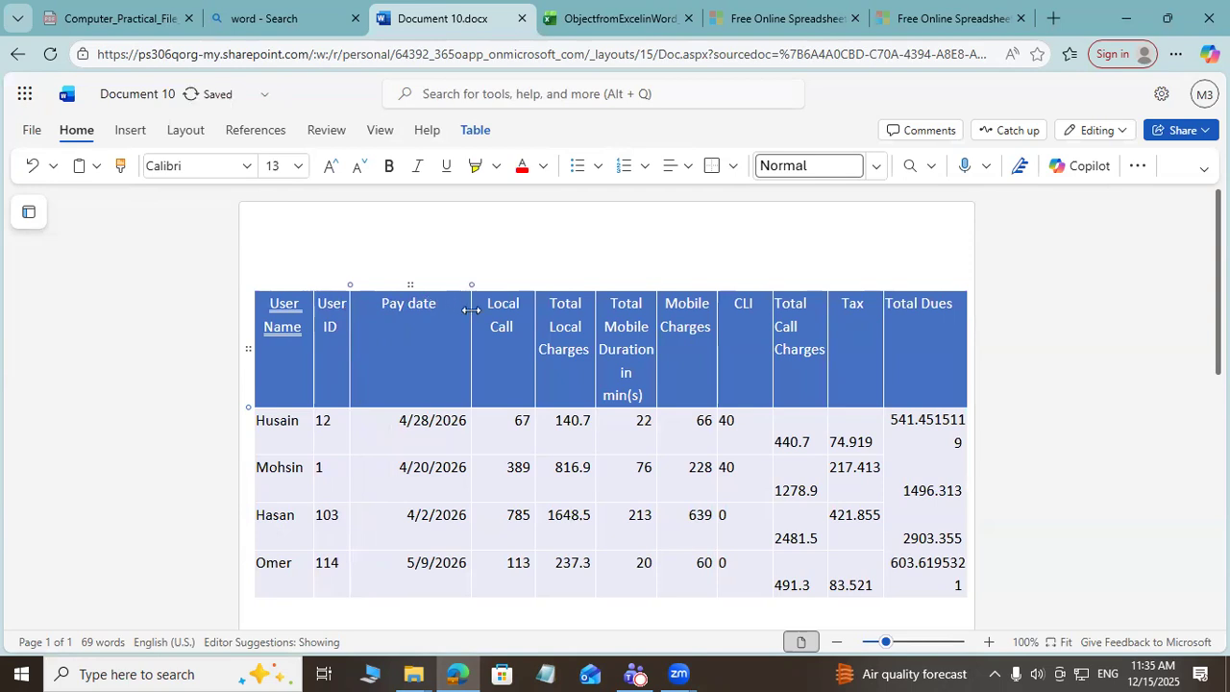
left_click_drag(471, 305, 421, 307)
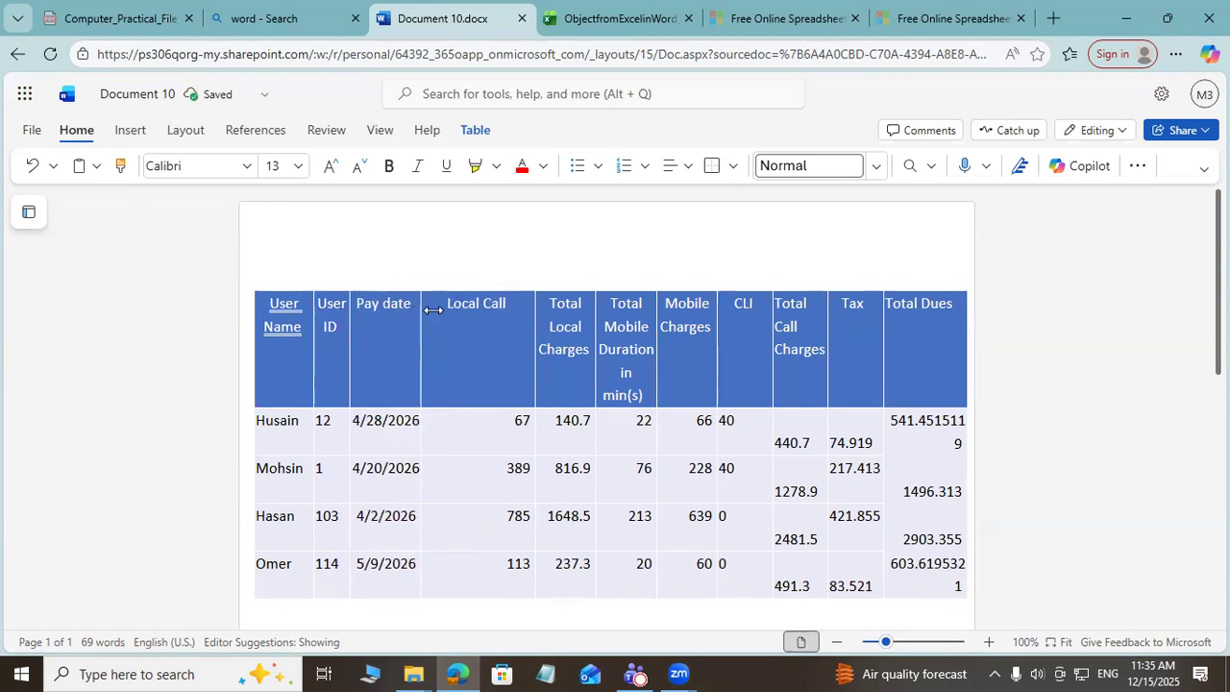
left_click_drag(536, 317, 461, 319)
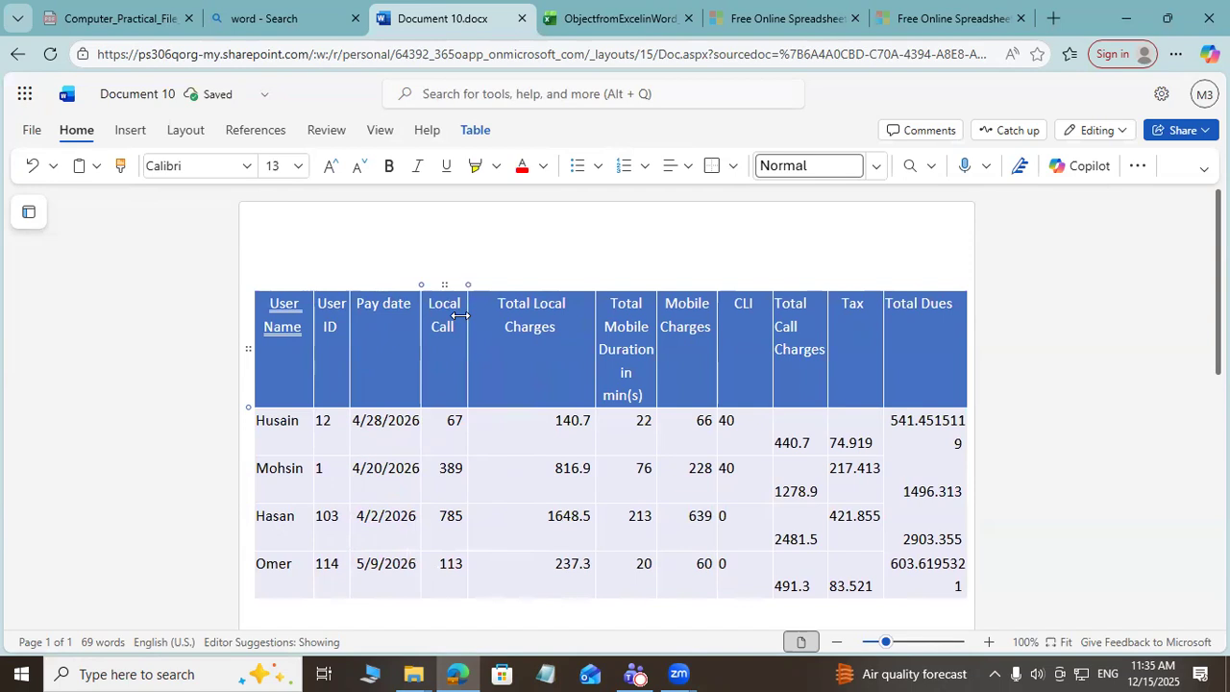
left_click_drag(596, 321, 525, 325)
left_click_drag(654, 333, 586, 331)
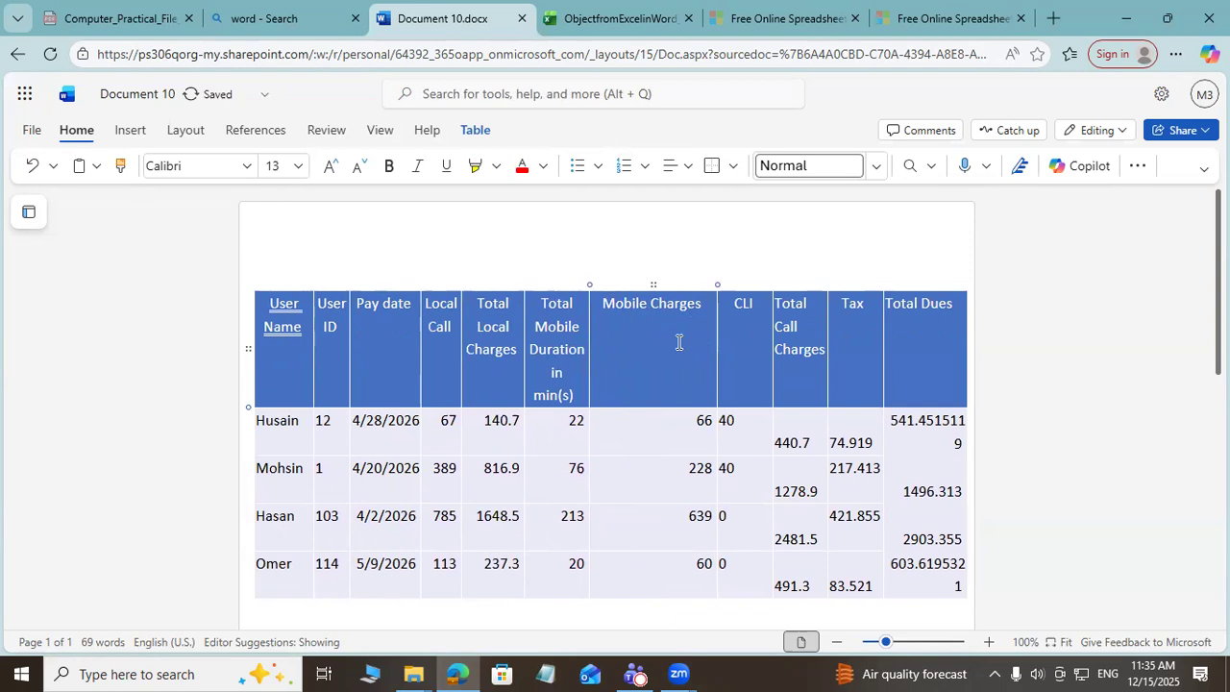
Step: Narrow the Mobile Charges, CLI, Total Call Charges, Tax and Total Dues columns so the table fits within the page
left_click_drag(717, 342, 654, 342)
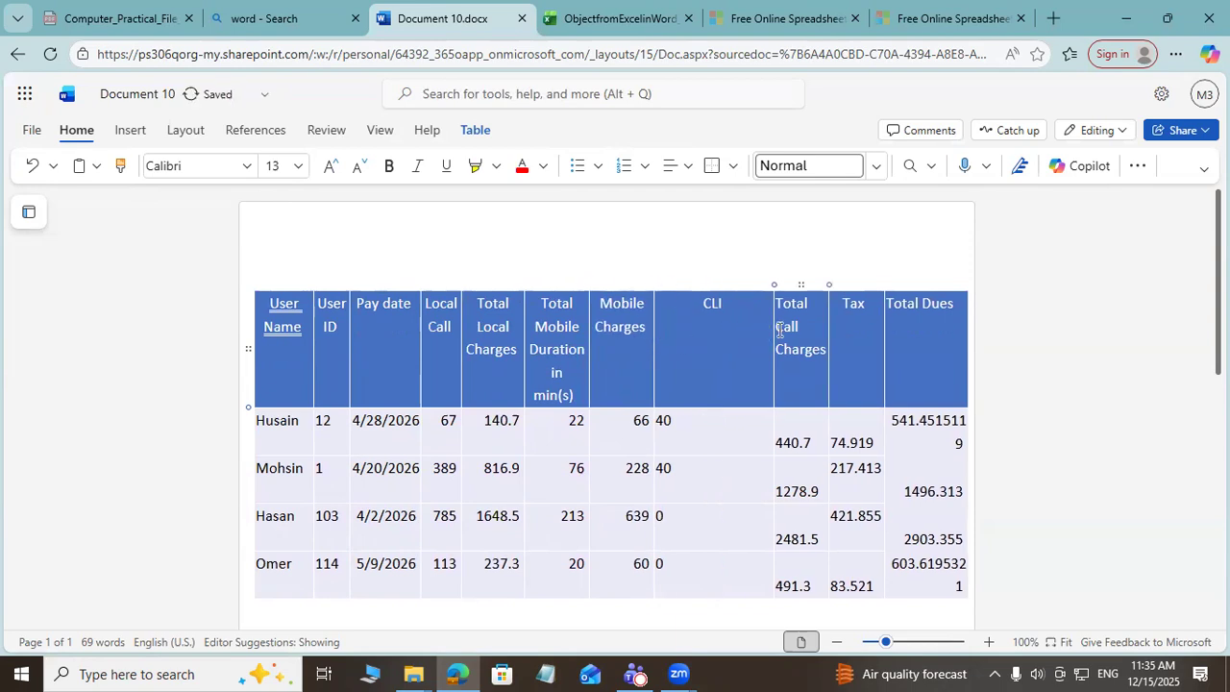
left_click_drag(774, 342, 702, 339)
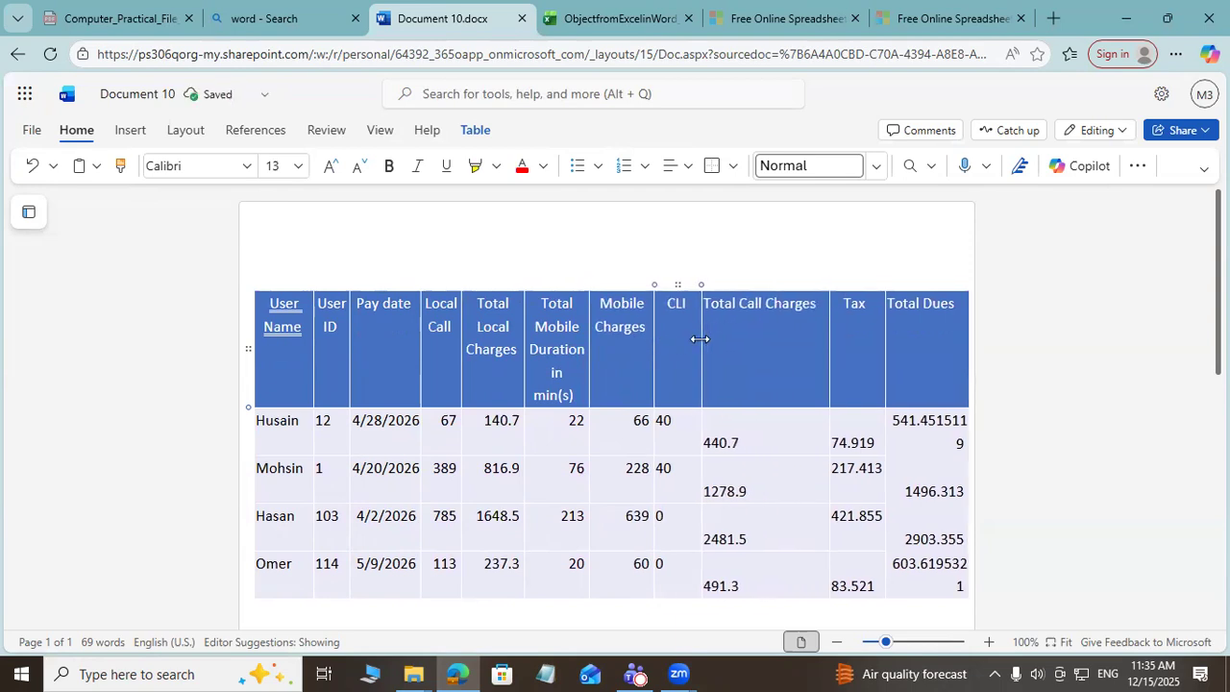
left_click_drag(829, 341, 766, 340)
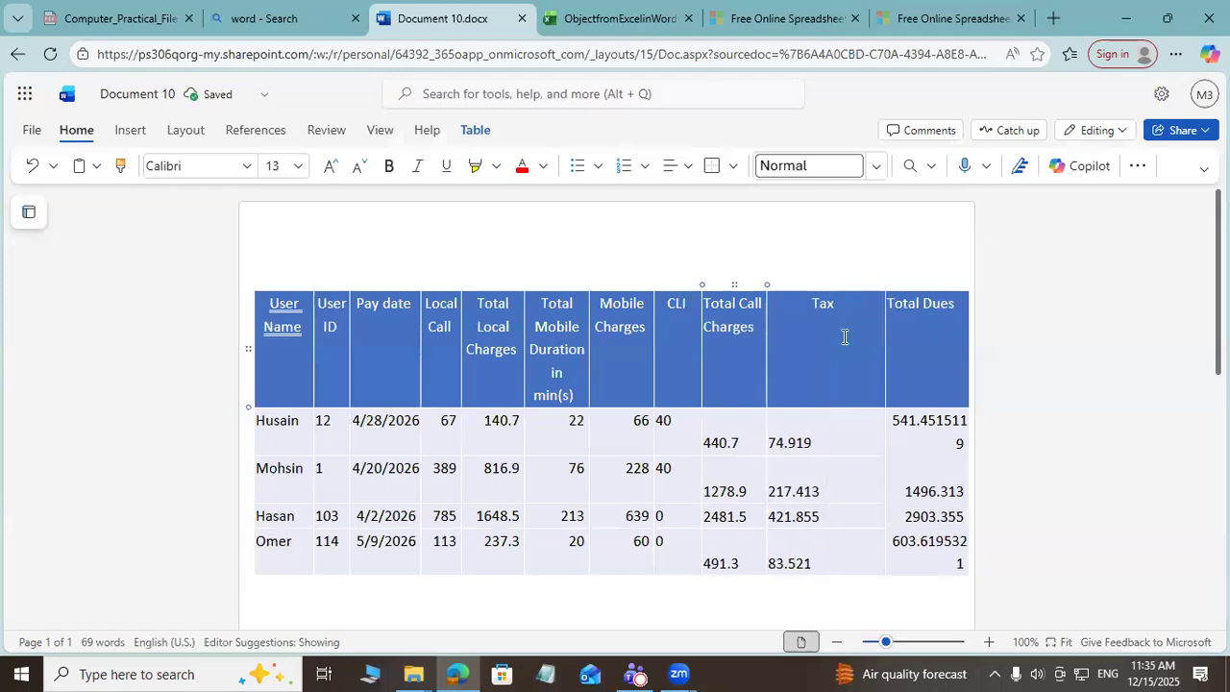
left_click_drag(886, 341, 824, 343)
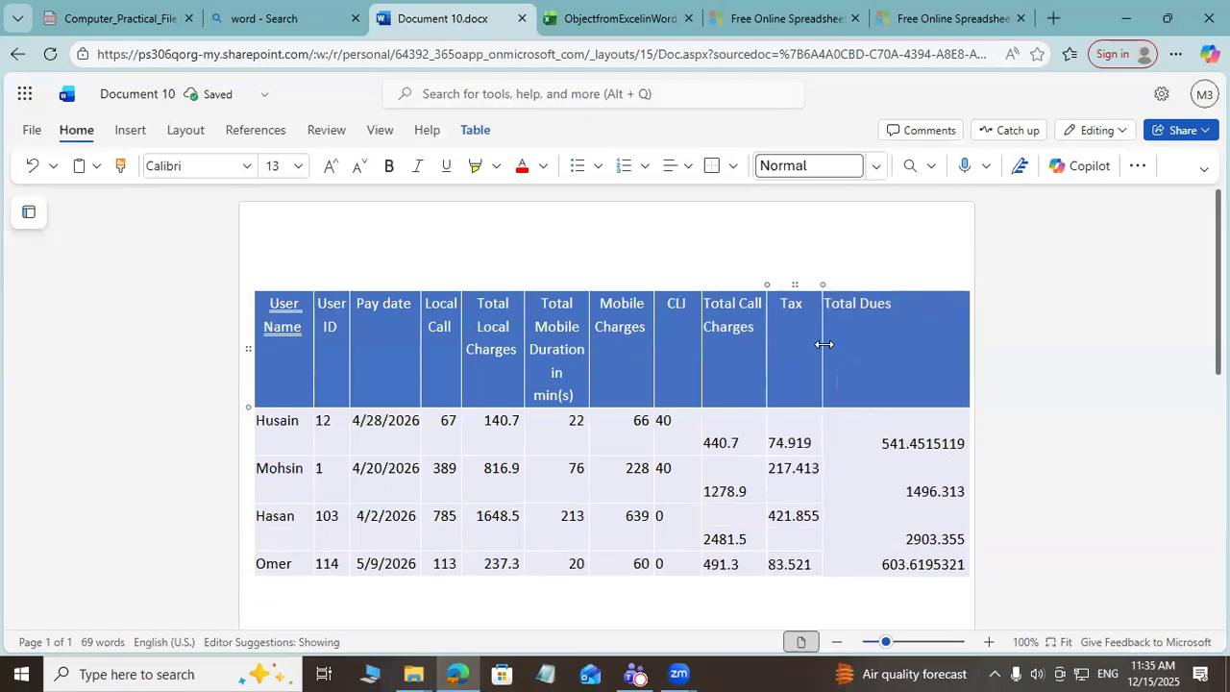
left_click_drag(964, 332, 891, 331)
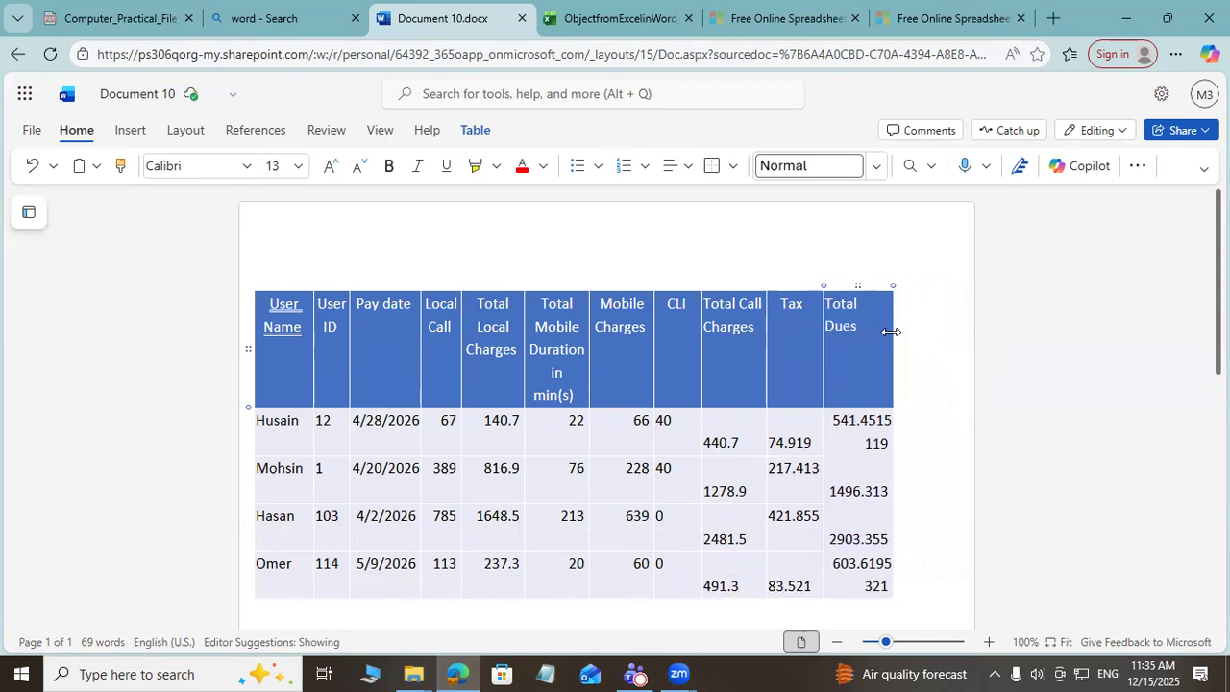
scroll(798, 309, "down", 3)
scroll(788, 288, "up", 2)
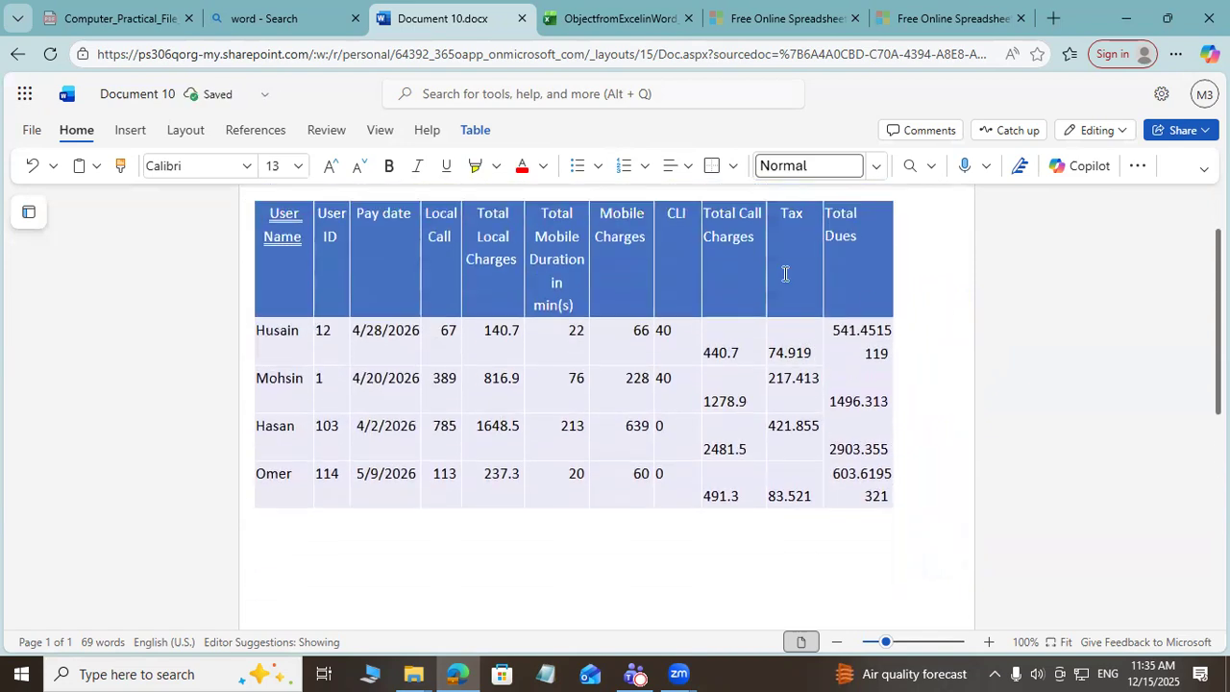
scroll(730, 259, "up", 2)
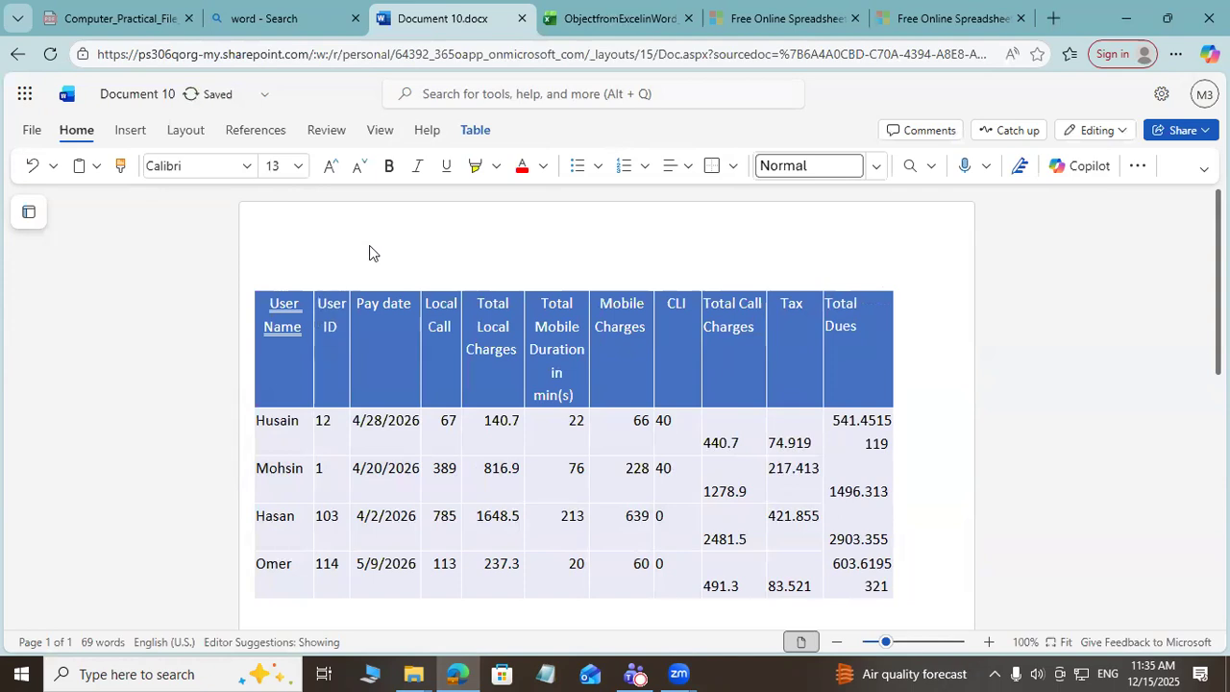
Step: Add the lines "Output:" and "Procedure:" above the table in the document body
double_click(335, 261)
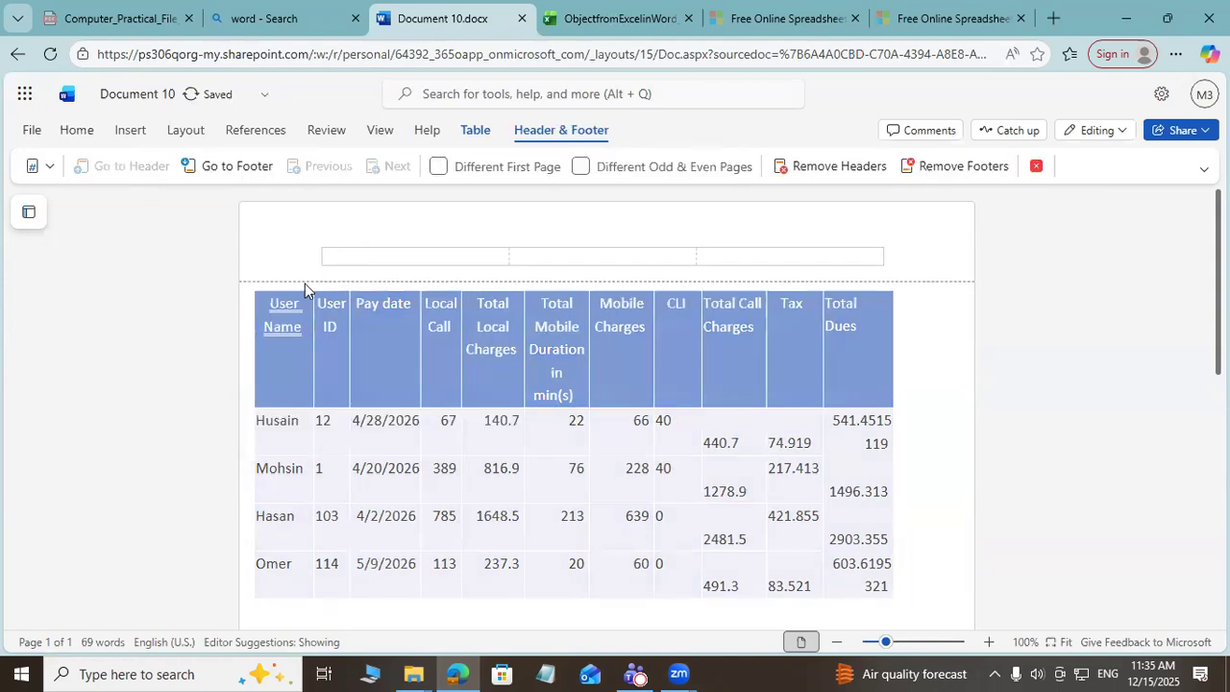
left_click(251, 308)
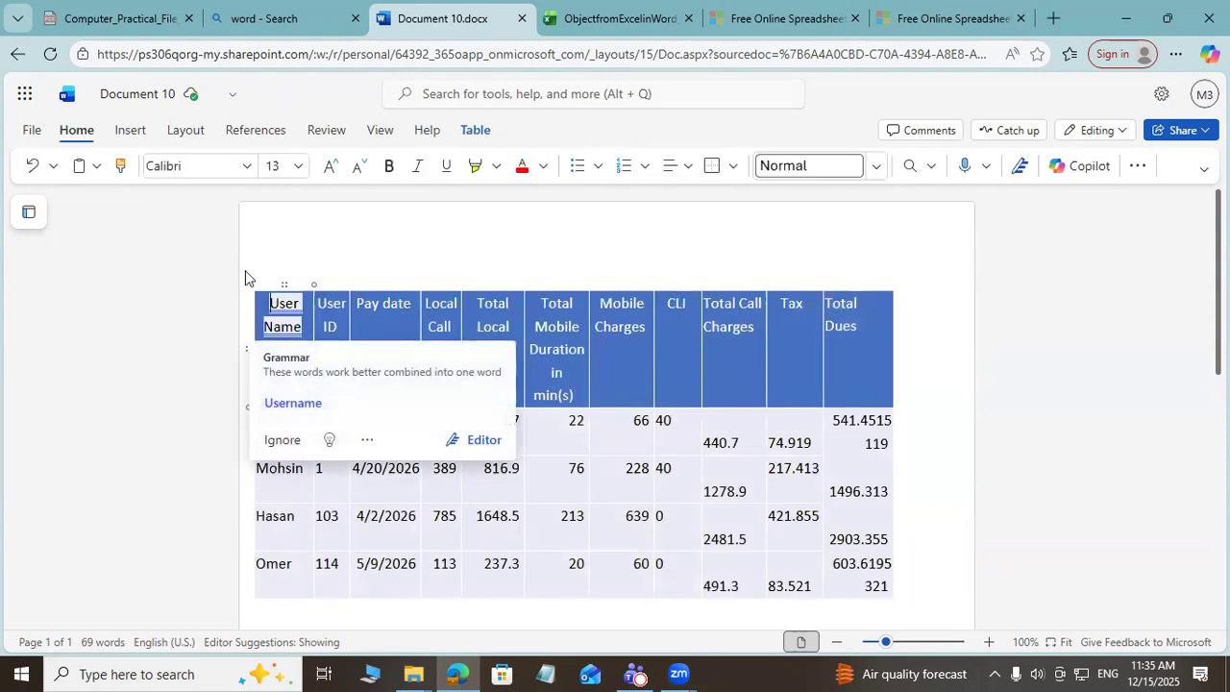
left_click(246, 276)
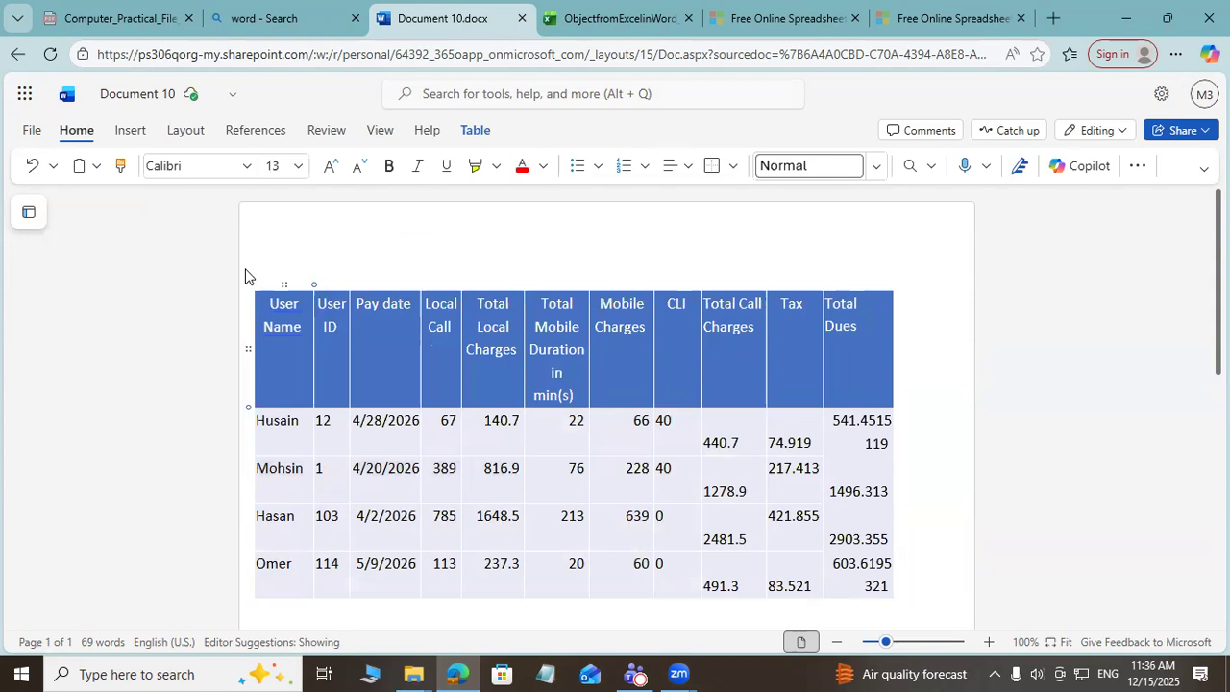
key("Return")
type("Output:")
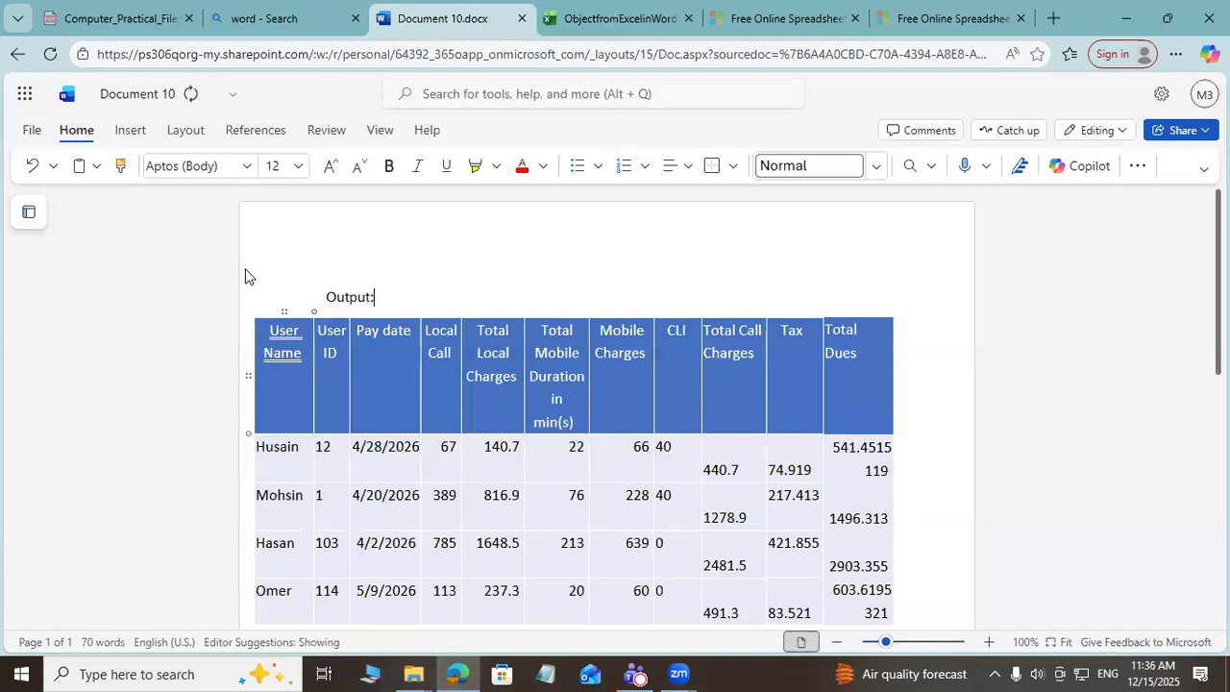
key("Return")
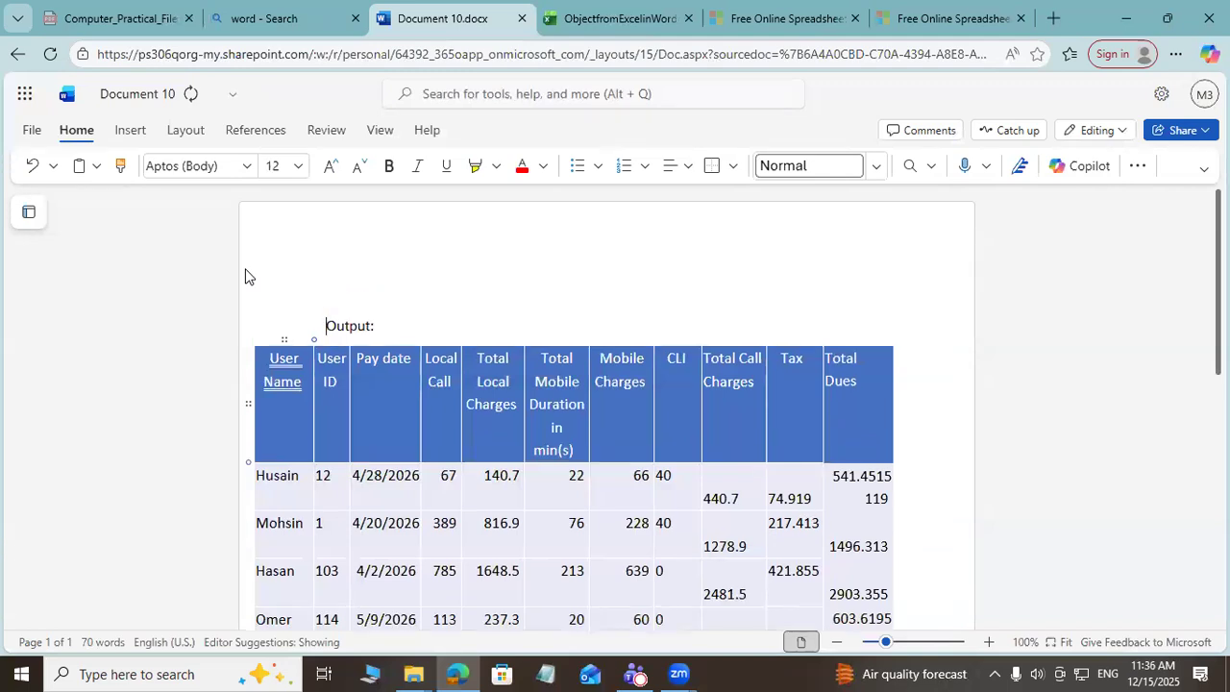
type("Procedure:")
Step: Switch to the computer practical file PDF and examine the phone bill practical's Procedure and Output sections
left_click(142, 19)
scroll(517, 327, "up", 10)
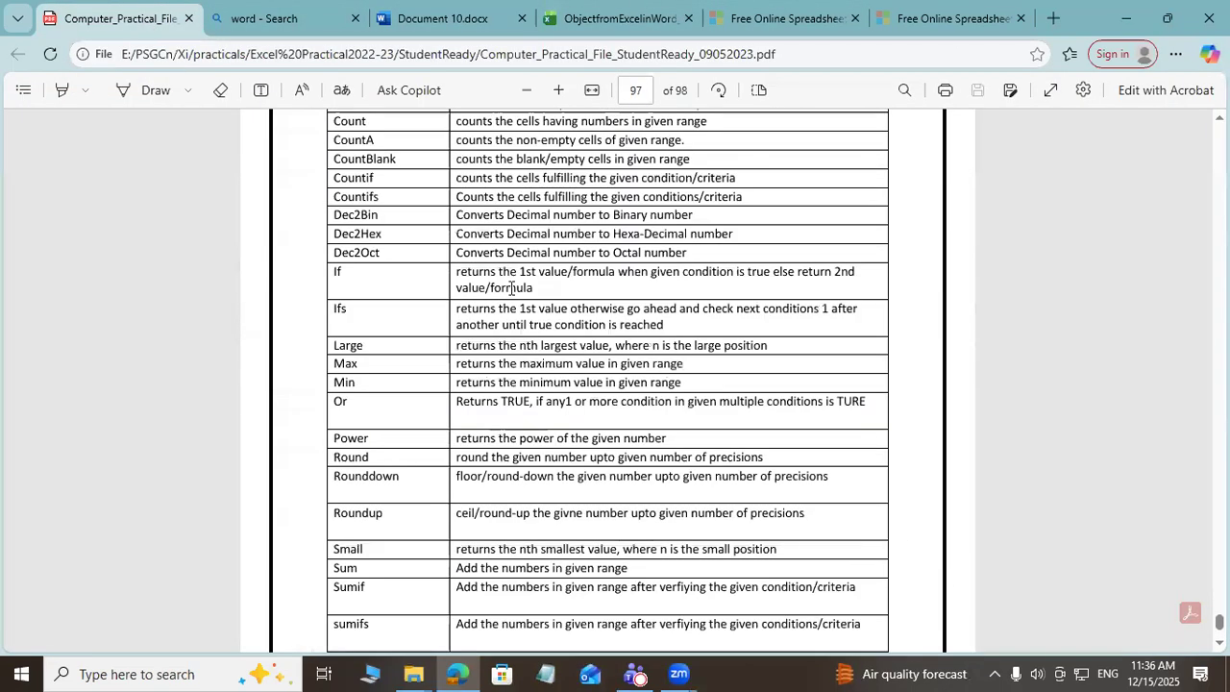
scroll(512, 288, "up", 20)
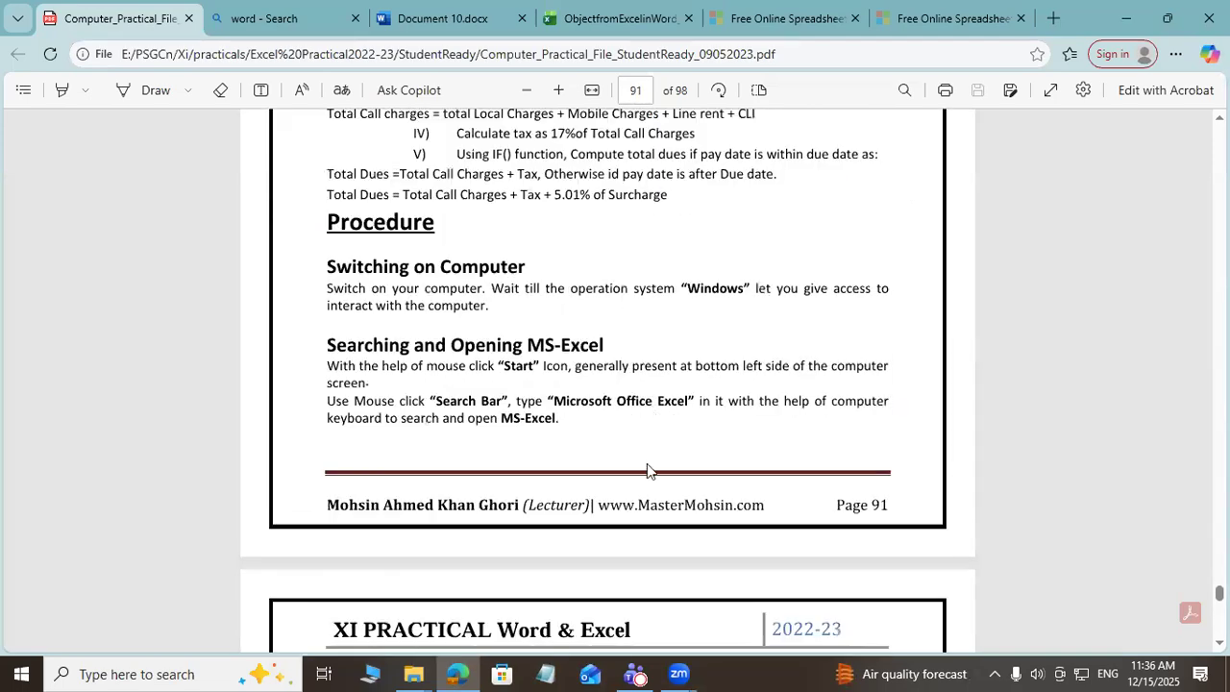
scroll(647, 471, "down", 15)
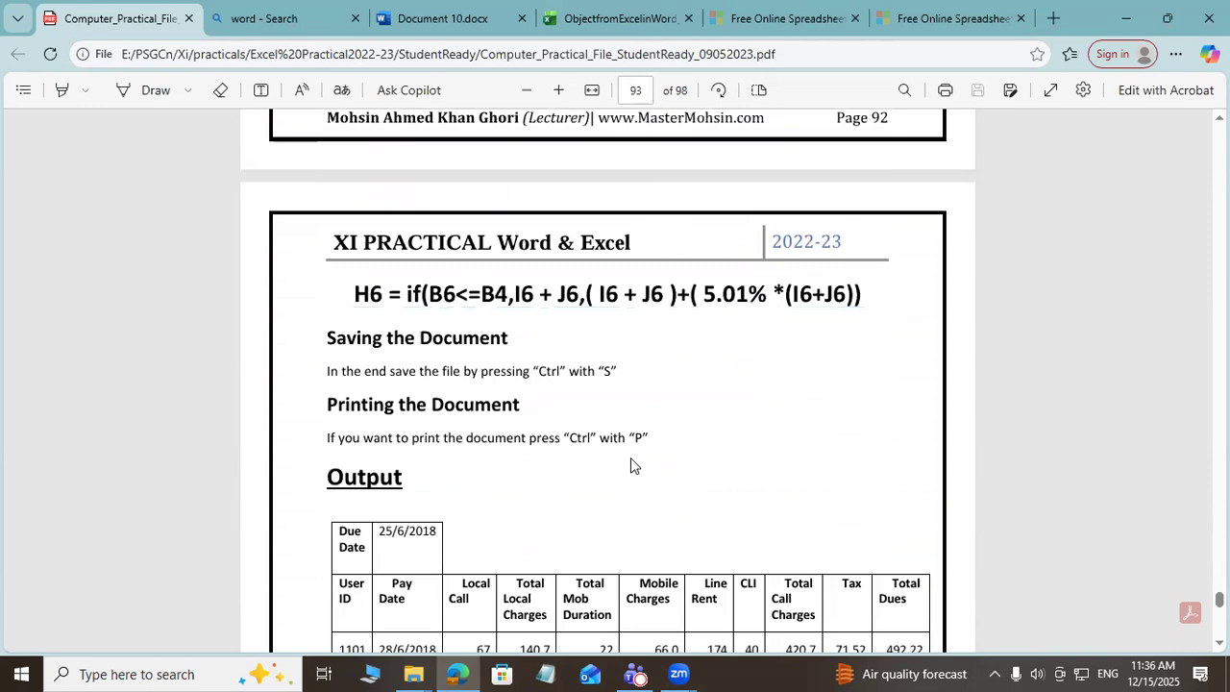
scroll(615, 447, "down", 5)
scroll(628, 387, "up", 2)
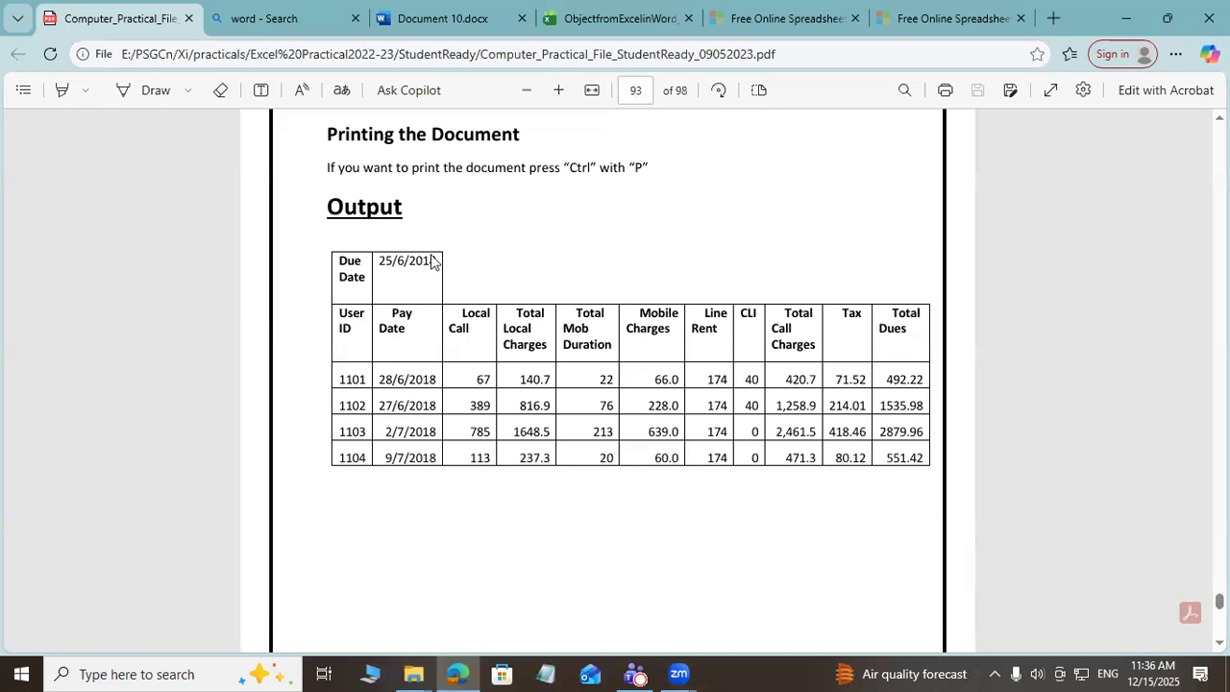
Step: Examine the Local Call Charges section of the phone bill procedure, including its worded formula and the cell formula beneath it
scroll(432, 261, "up", 2)
left_click_drag(651, 354, 346, 107)
scroll(389, 264, "up", 4)
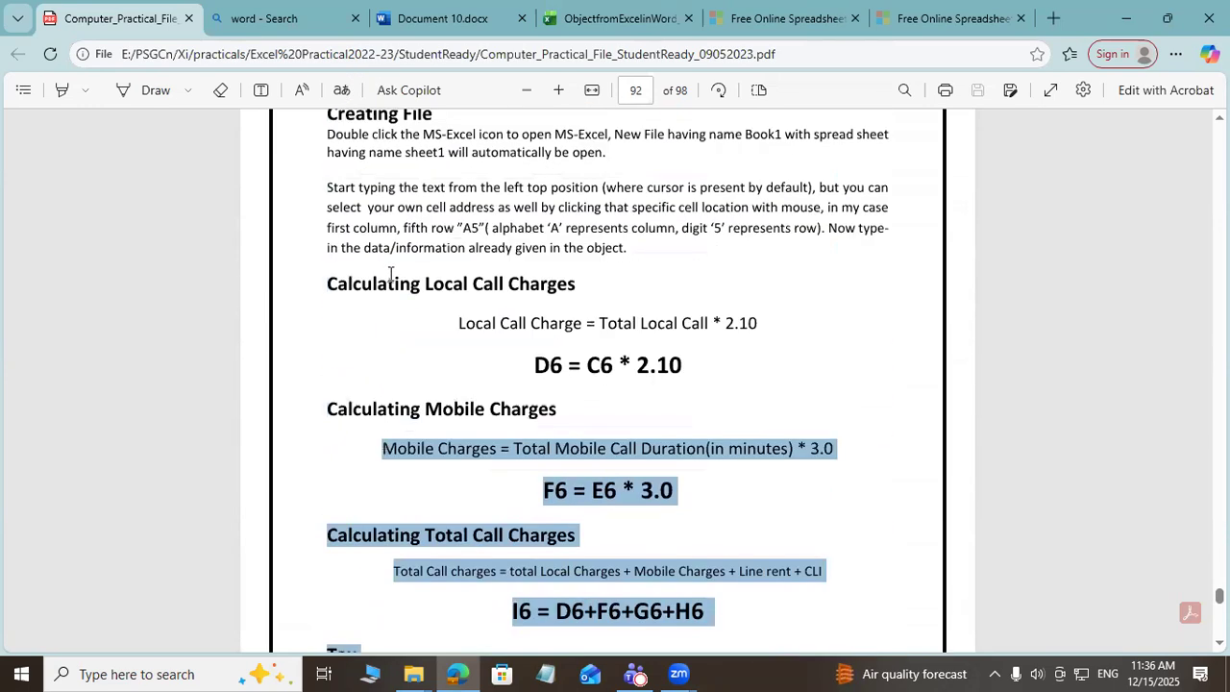
scroll(391, 275, "up", 2)
scroll(379, 445, "down", 2)
left_click(475, 325)
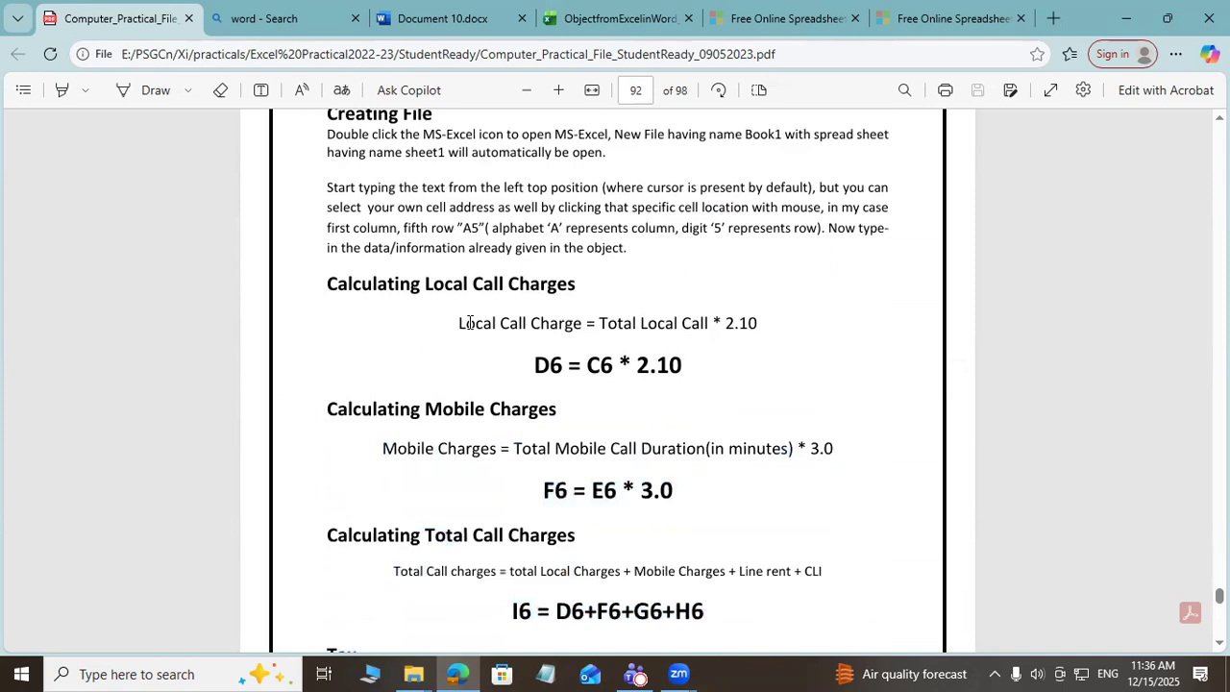
left_click_drag(470, 323, 766, 329)
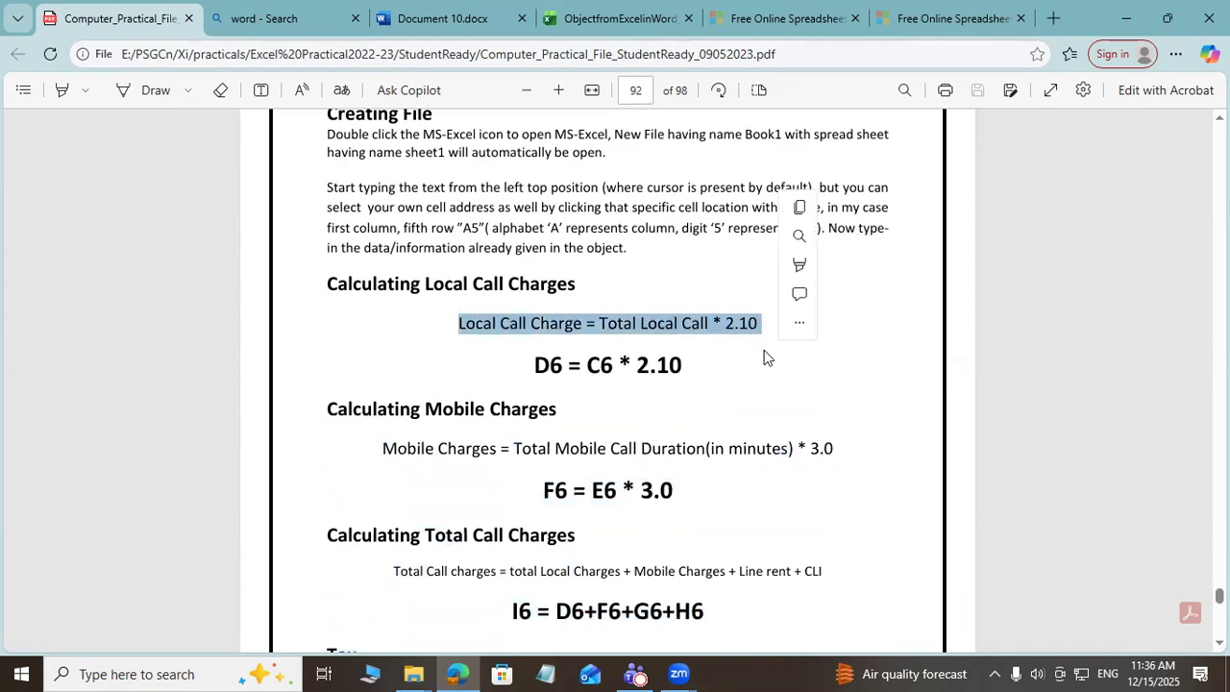
left_click(535, 364)
left_click_drag(535, 362, 700, 370)
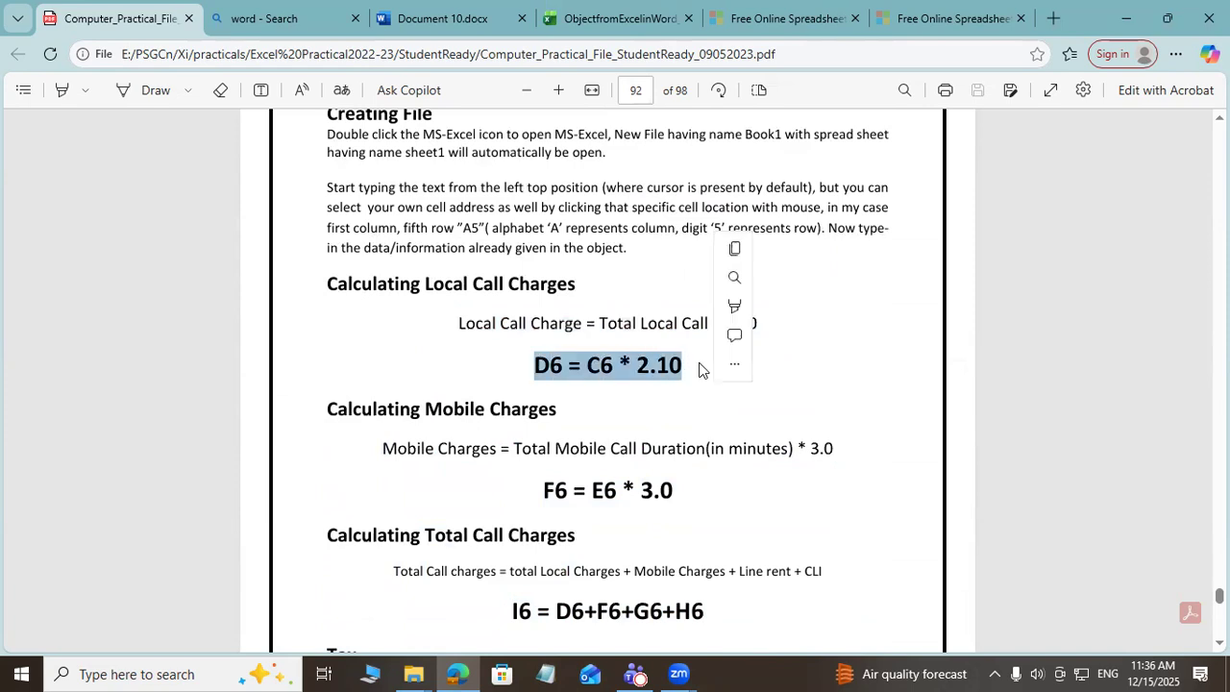
left_click(561, 372)
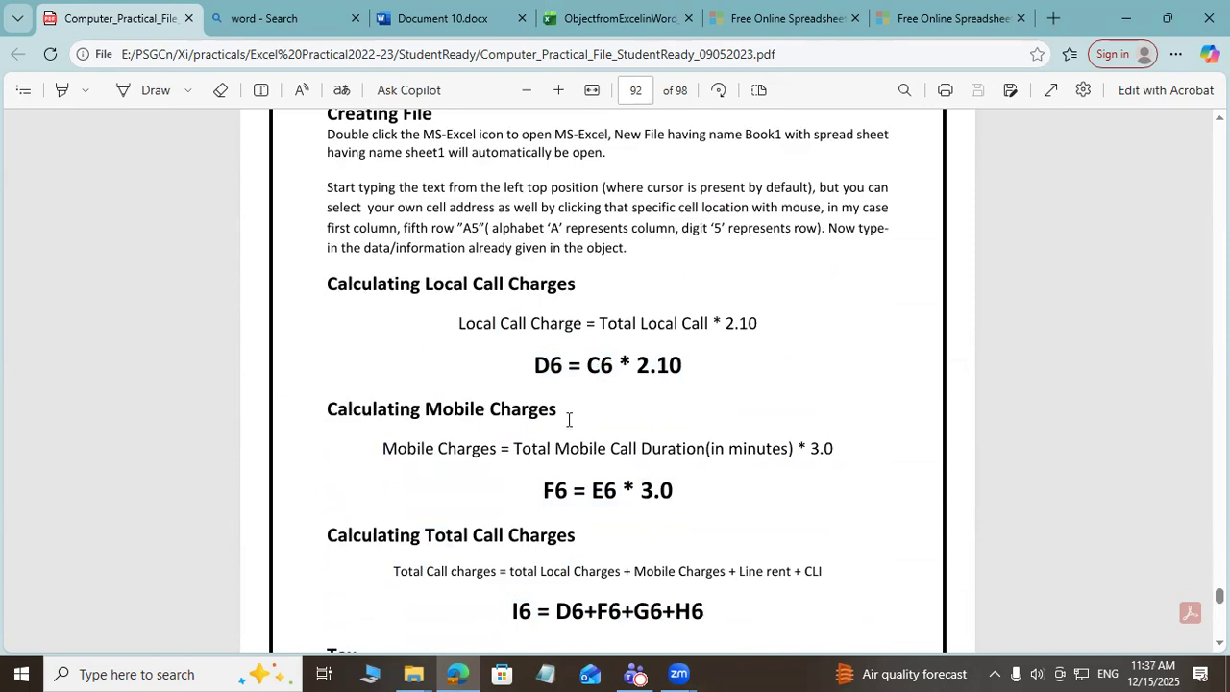
Step: Examine the procedure's formulas for Mobile Charges, Total Call Charges and Tax on page 92 of the practical file
scroll(569, 420, "down", 3)
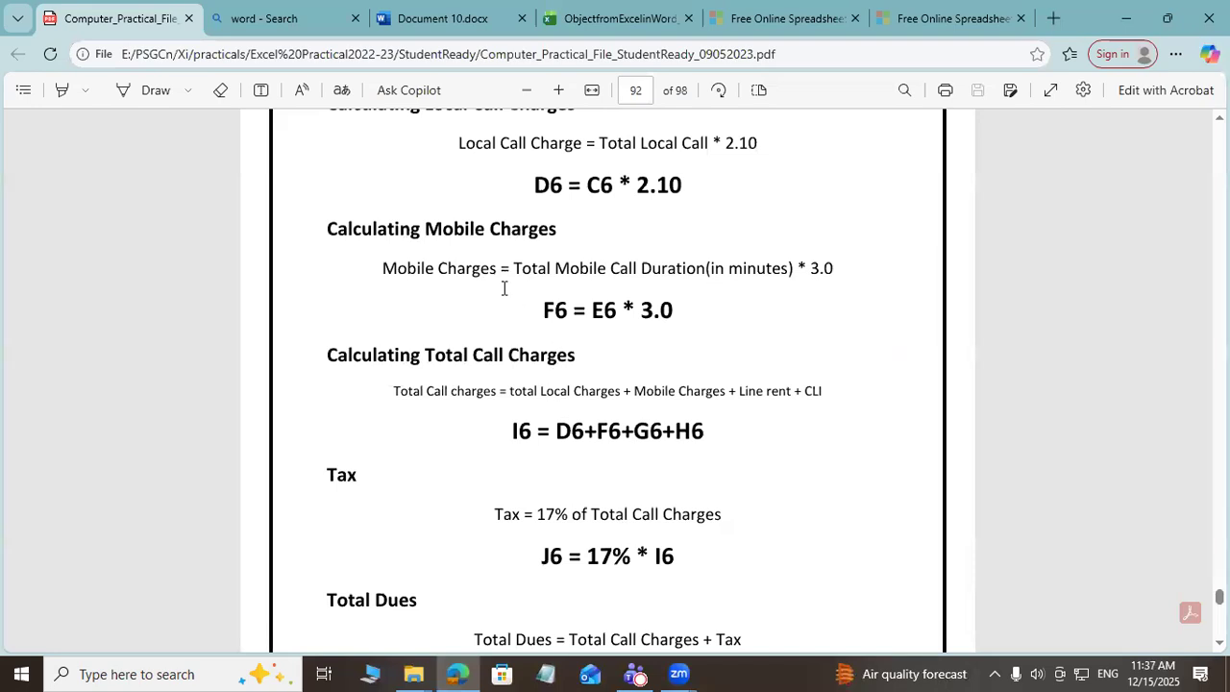
left_click_drag(331, 231, 579, 241)
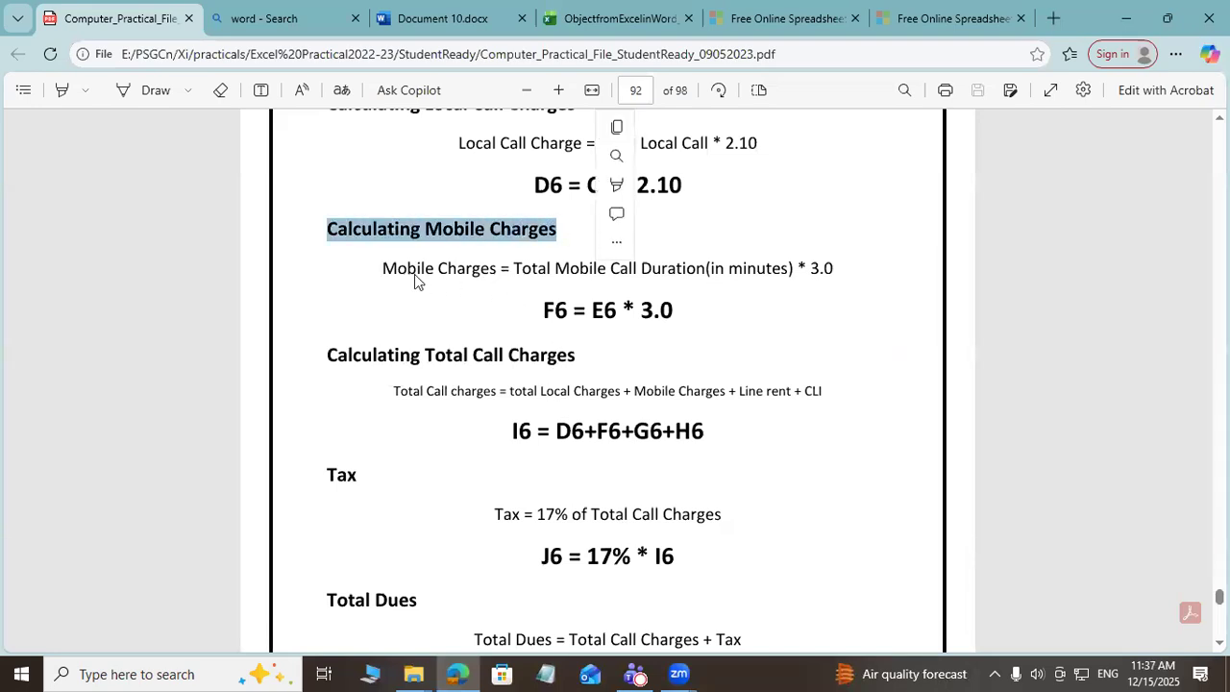
left_click_drag(385, 265, 837, 268)
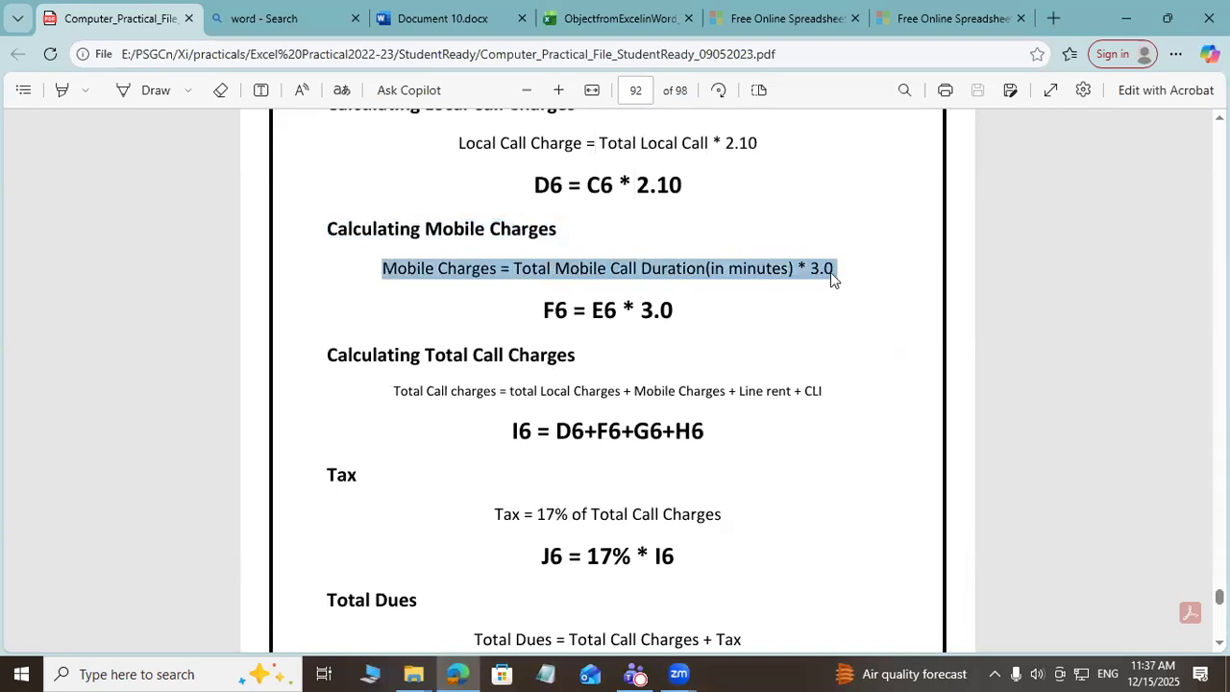
left_click_drag(546, 311, 689, 310)
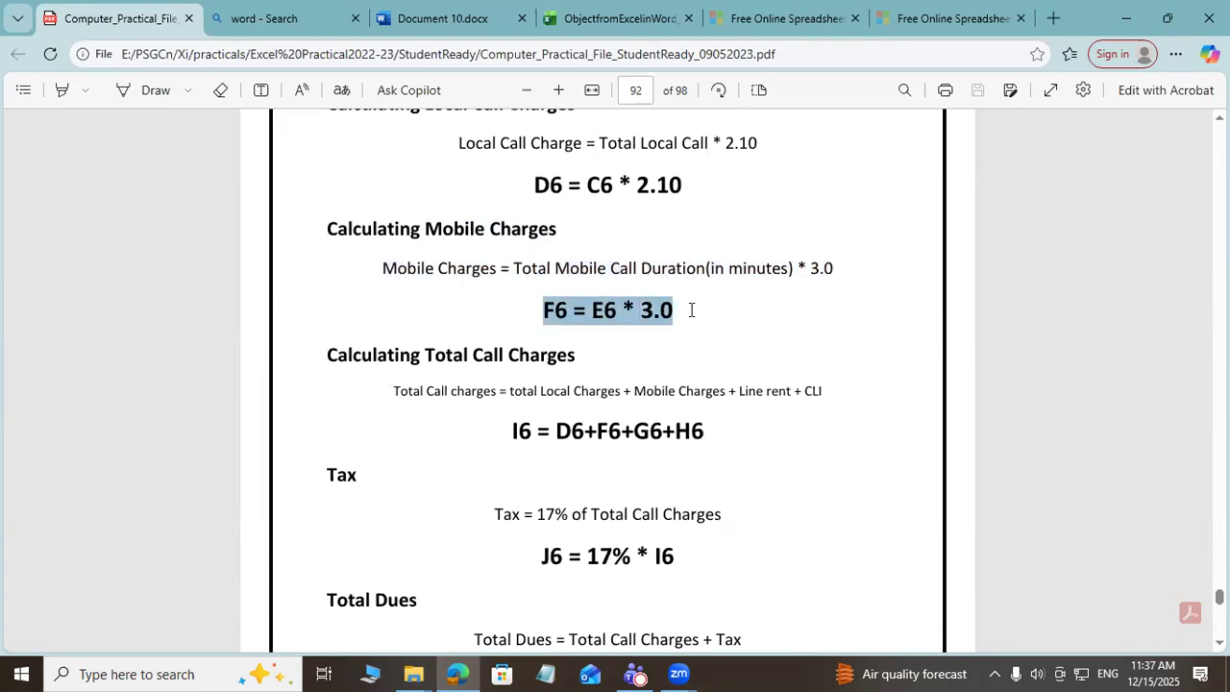
scroll(506, 293, "down", 2)
left_click_drag(396, 212, 836, 212)
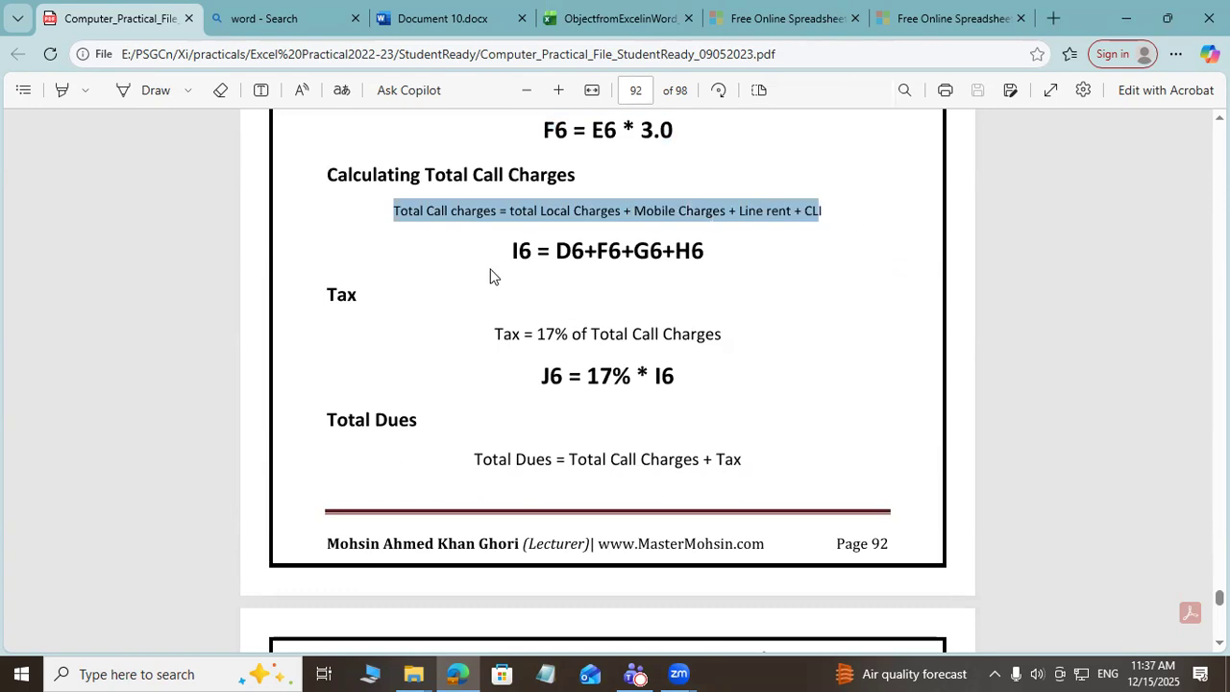
left_click_drag(511, 254, 723, 251)
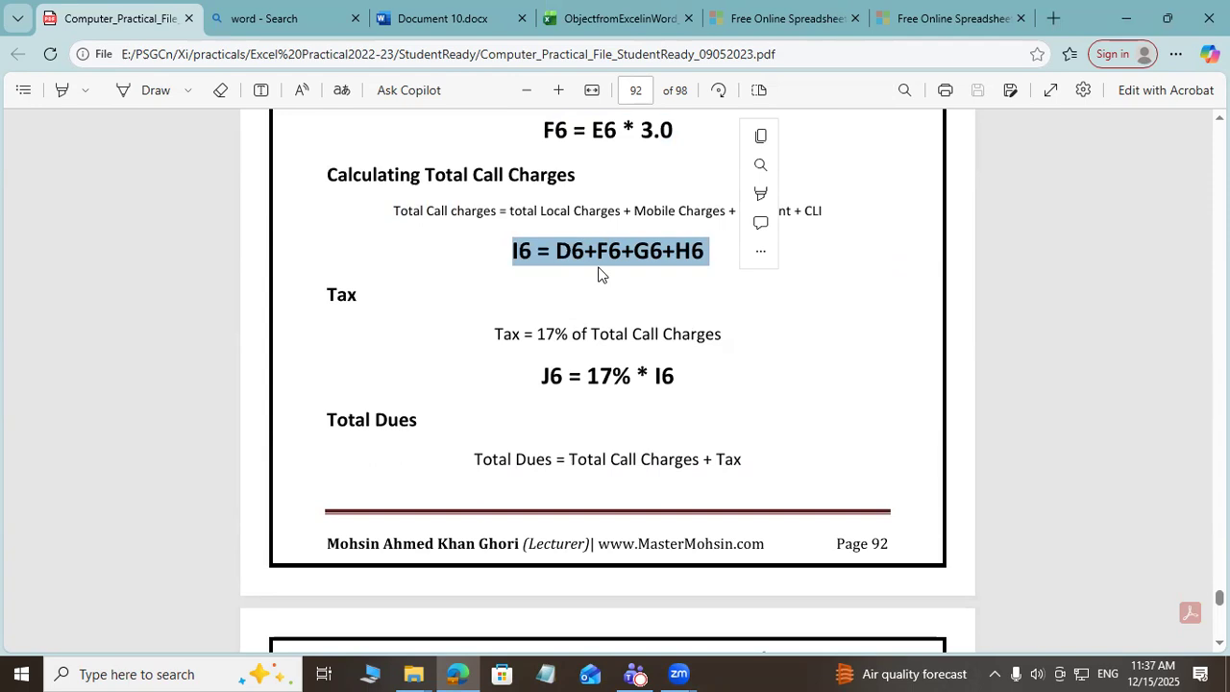
scroll(598, 275, "down", 3)
scroll(528, 250, "up", 2)
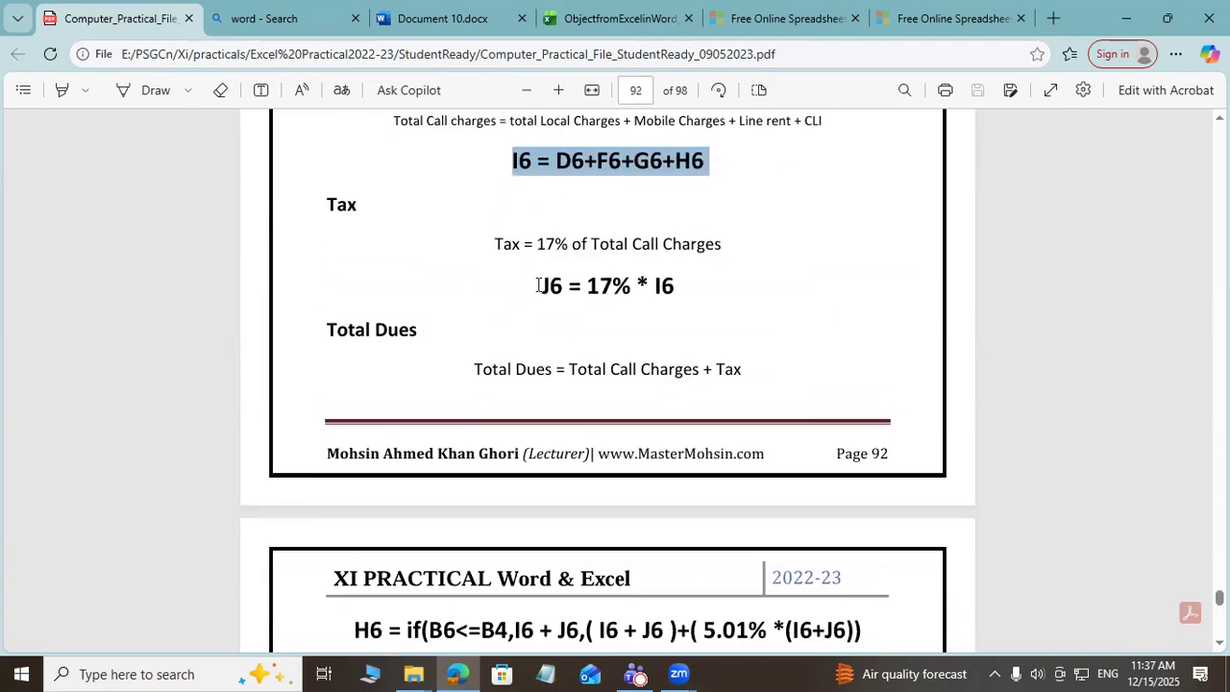
left_click(623, 281)
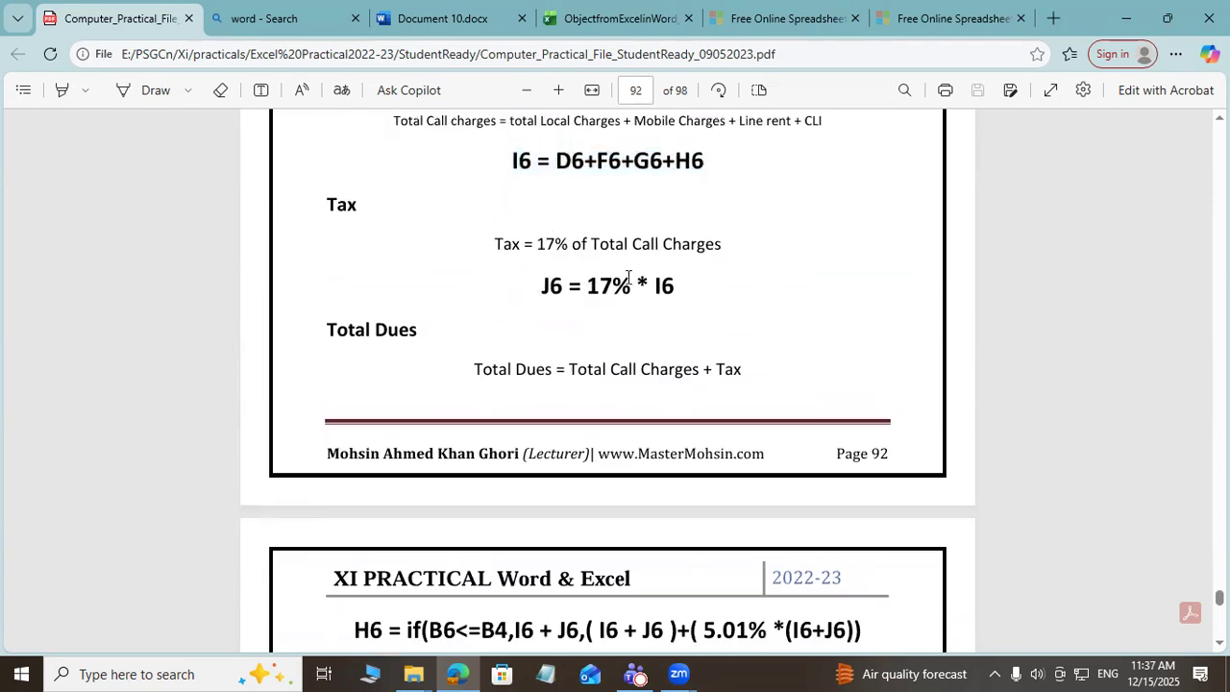
Step: Find the Total Dues IF formula at the start of page 93 and highlight it for reading
scroll(721, 305, "down", 1)
scroll(719, 305, "up", 15)
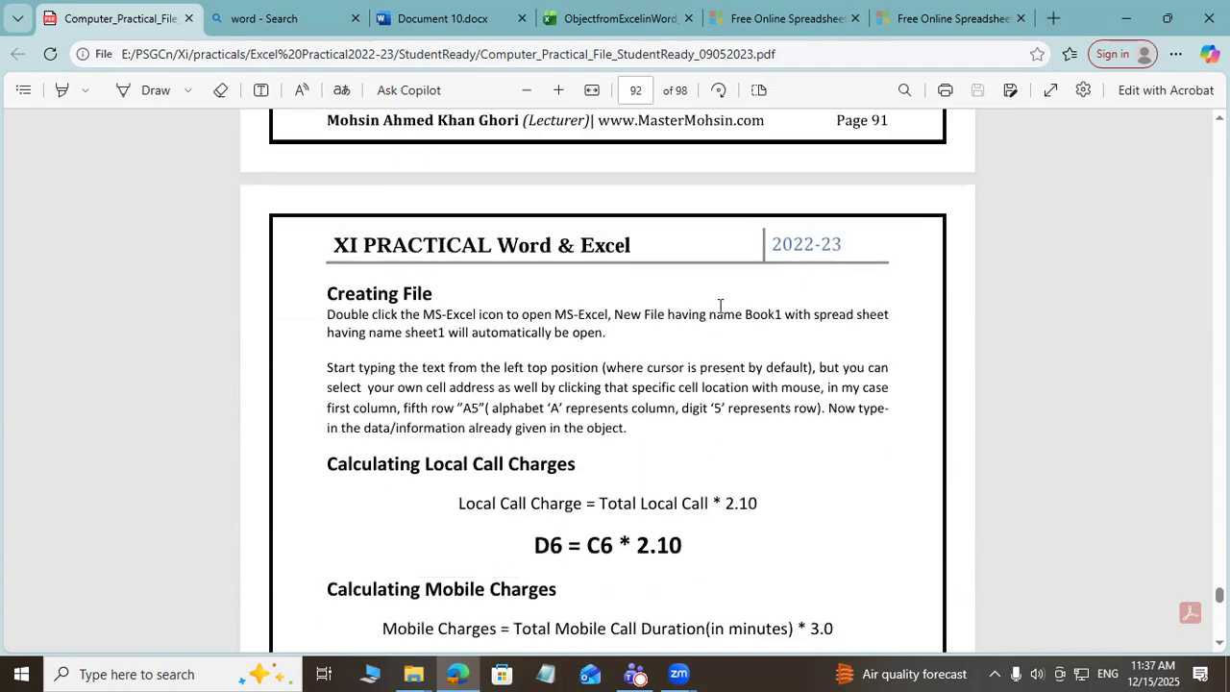
scroll(780, 368, "down", 20)
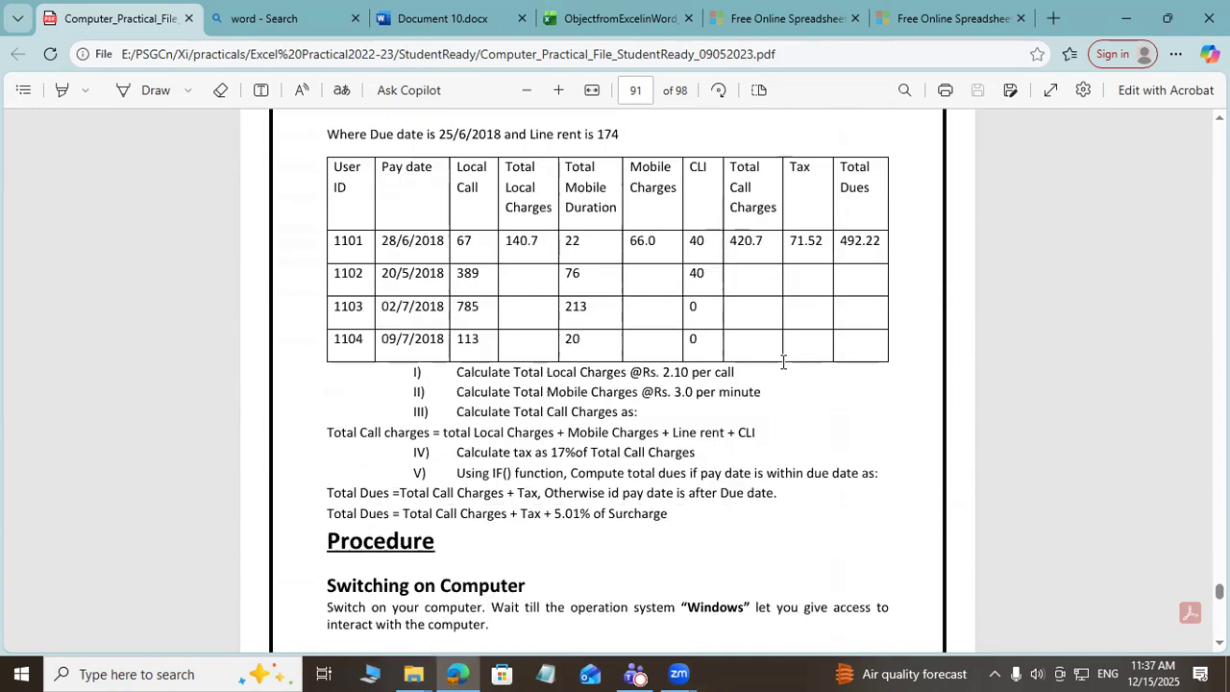
scroll(780, 368, "down", 6)
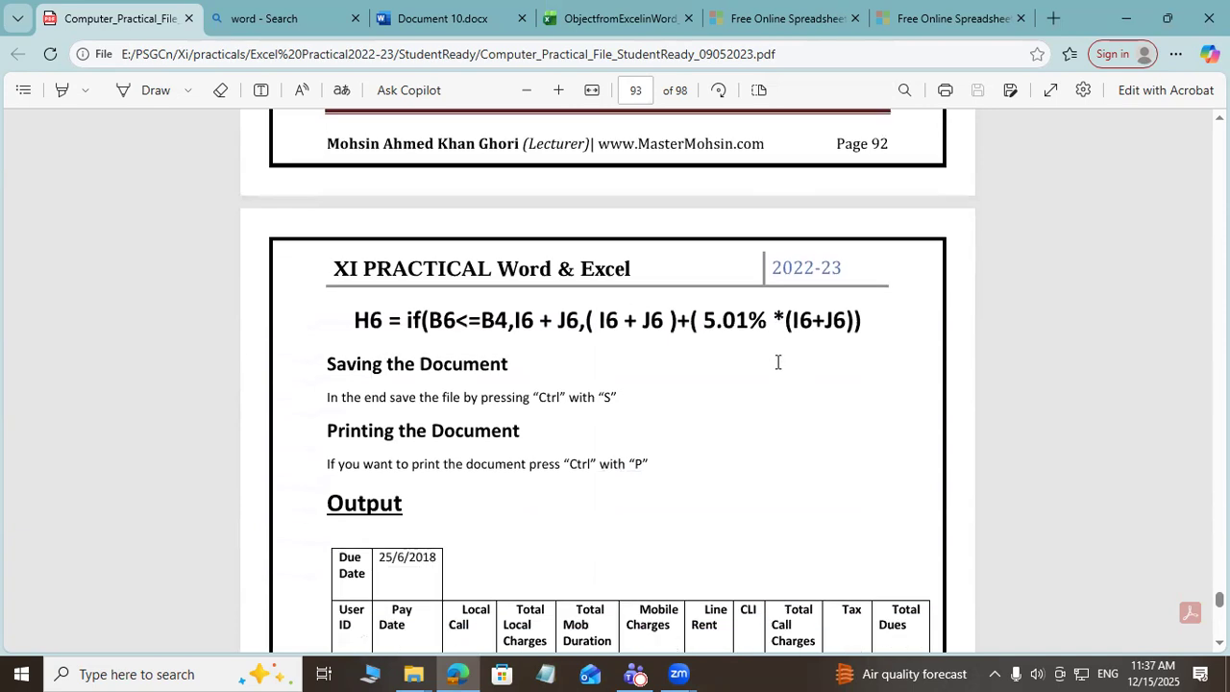
scroll(777, 359, "up", 3)
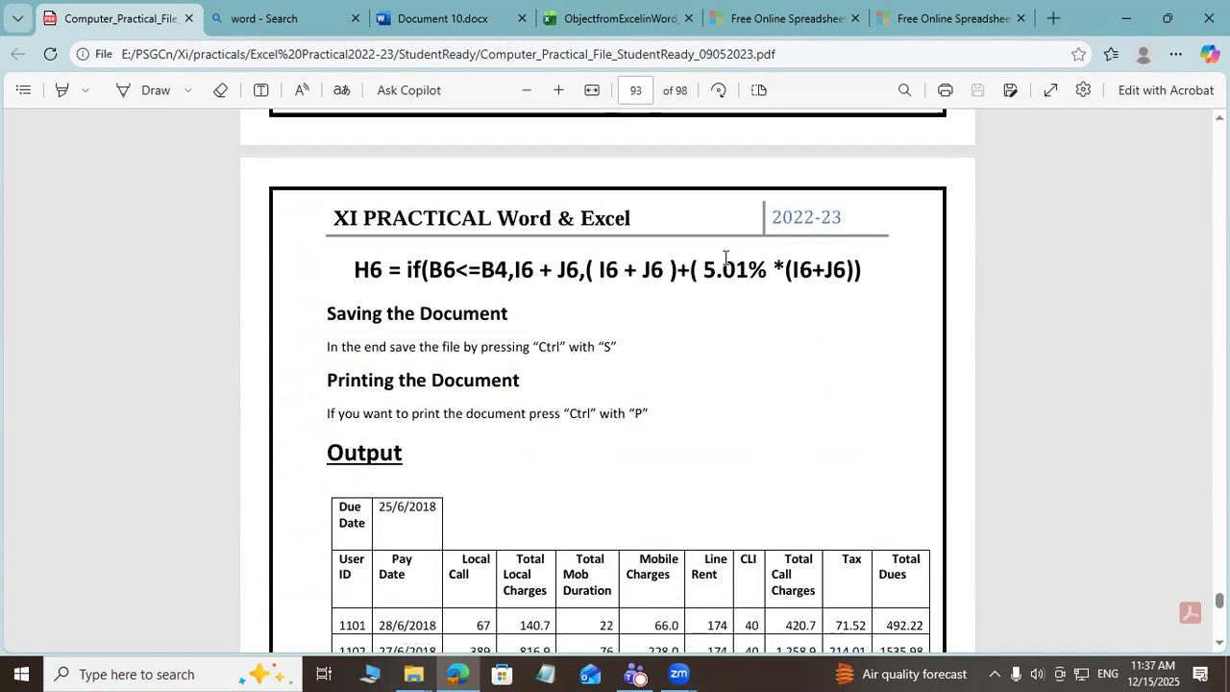
left_click_drag(863, 270, 324, 273)
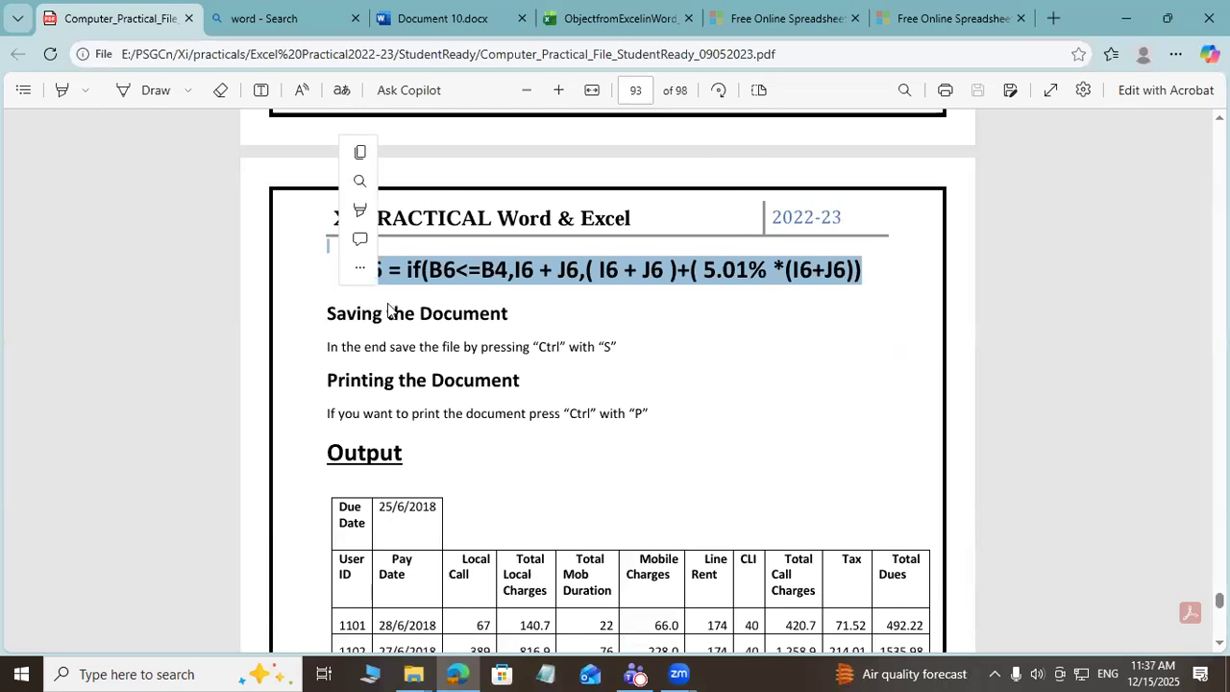
Step: Review the Object statement, the given table and the calculation instructions I to V of Practical No.30 on page 91
scroll(437, 430, "up", 5)
scroll(437, 431, "up", 10)
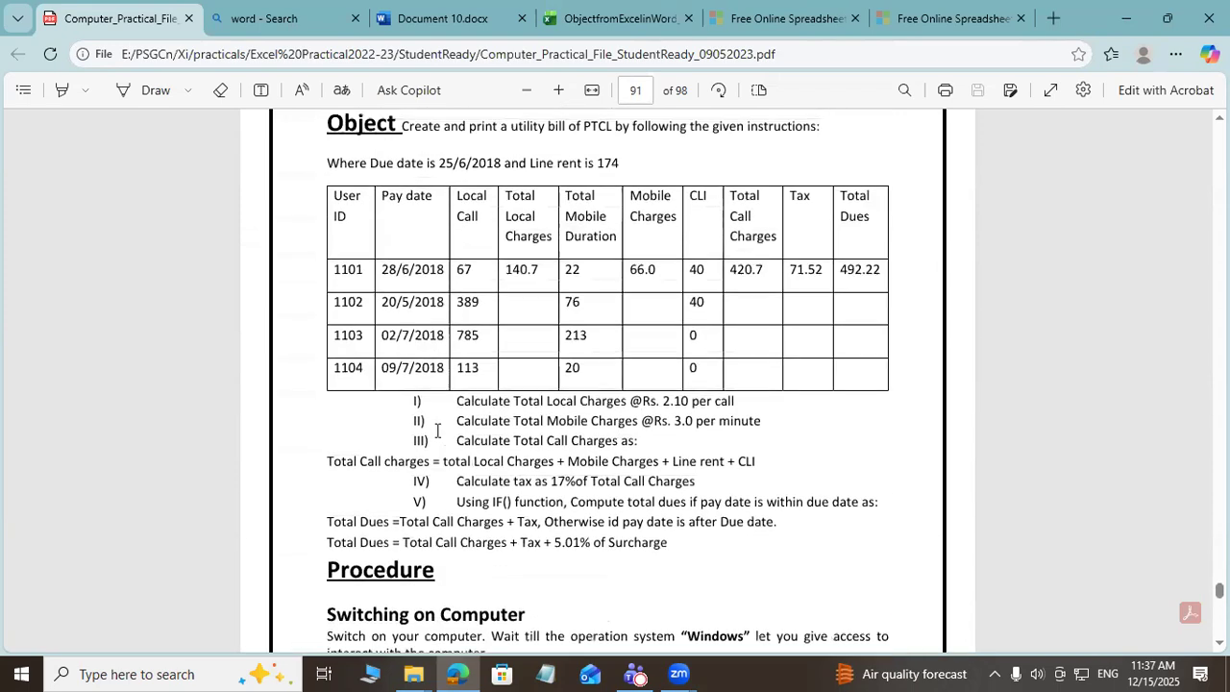
scroll(437, 431, "up", 3)
left_click_drag(326, 289, 915, 571)
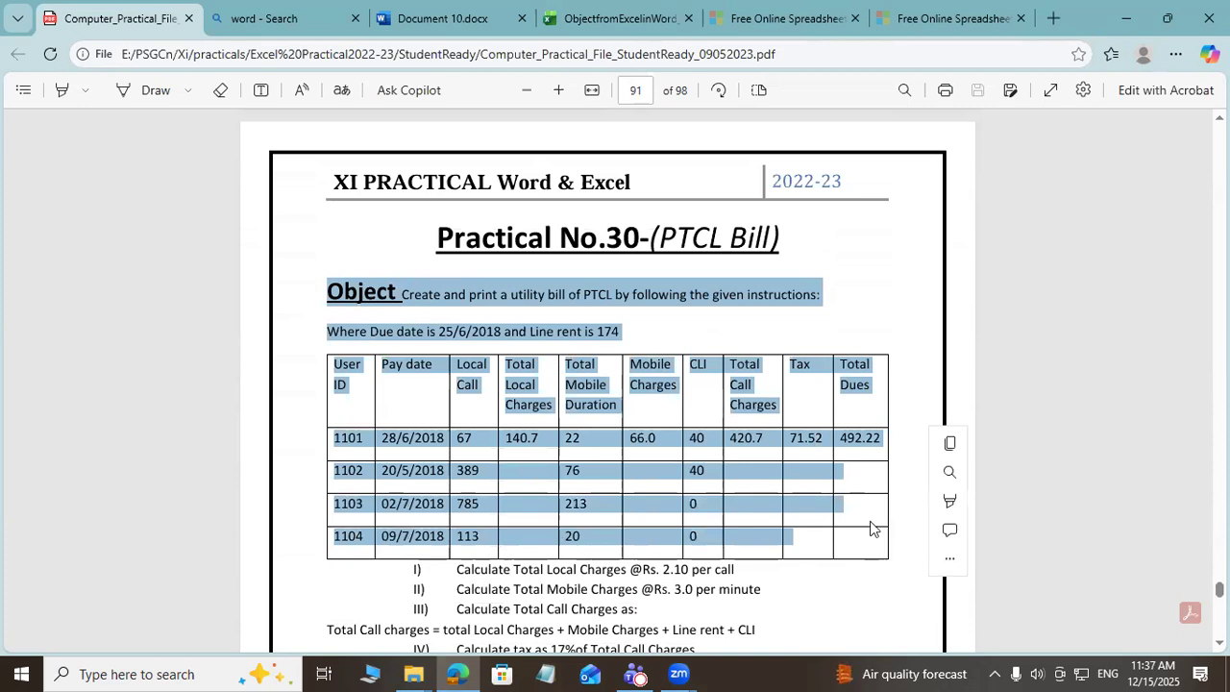
left_click(395, 292)
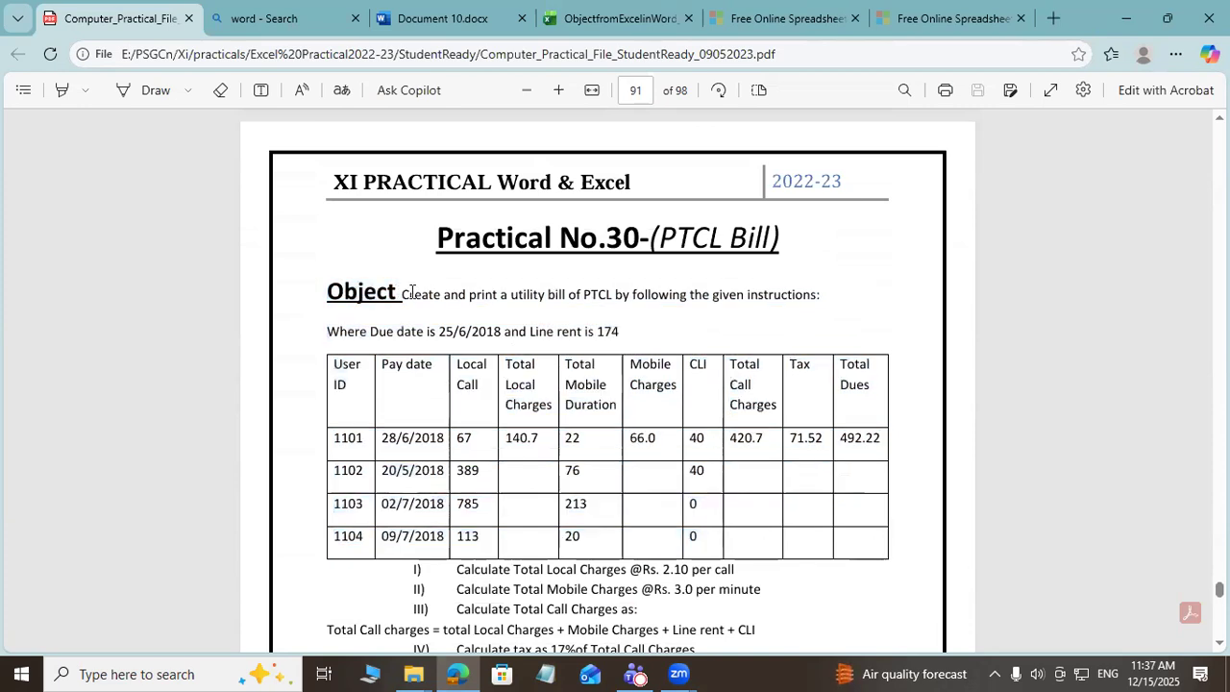
left_click_drag(405, 292, 822, 295)
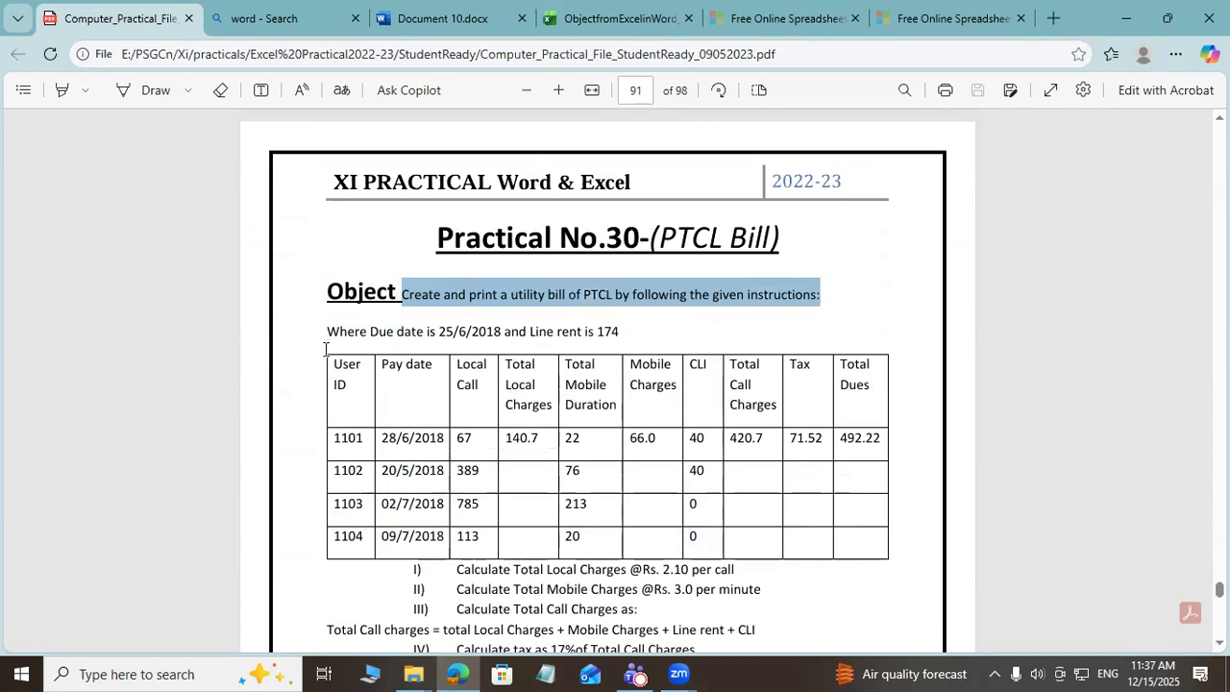
scroll(327, 351, "down", 2)
left_click_drag(413, 389, 684, 527)
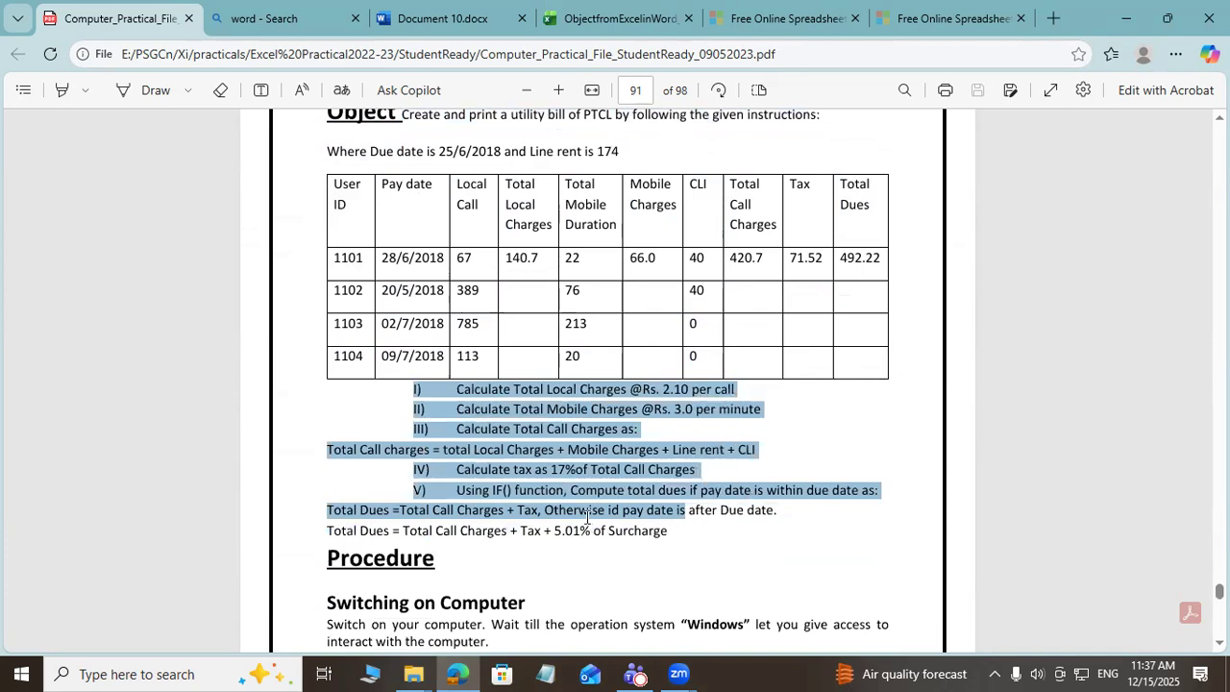
Step: Review the rest of the practical's procedure through to the Output table on page 93
scroll(452, 457, "down", 12)
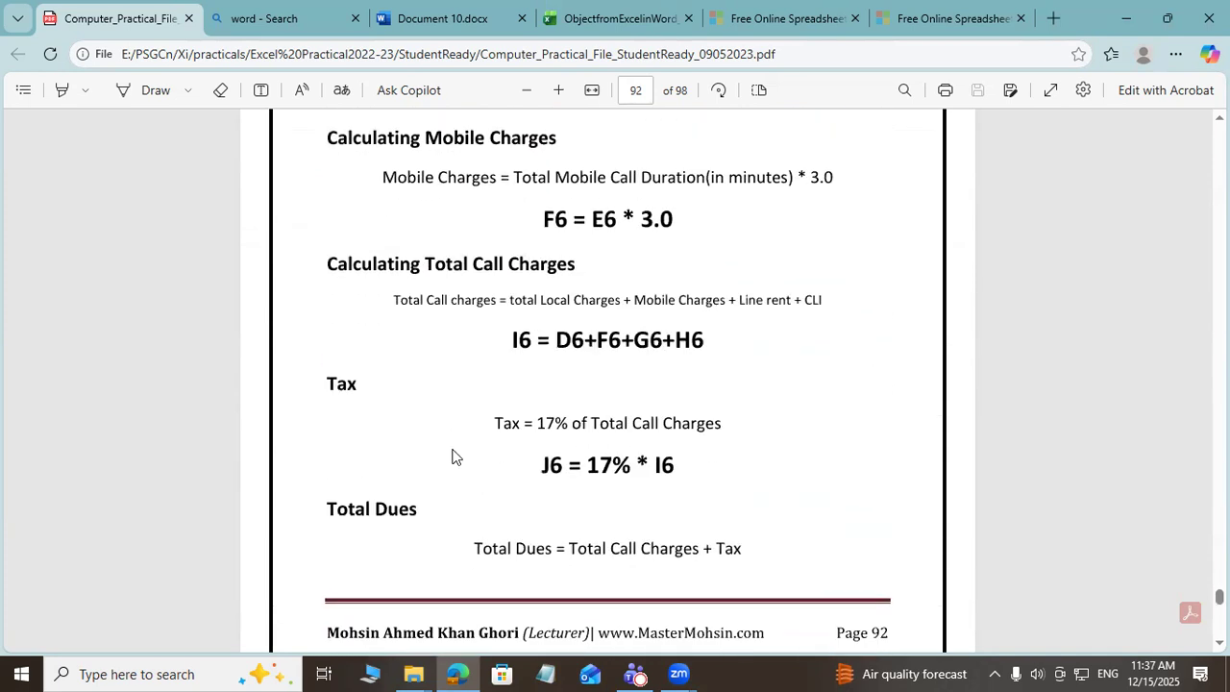
scroll(452, 454, "down", 8)
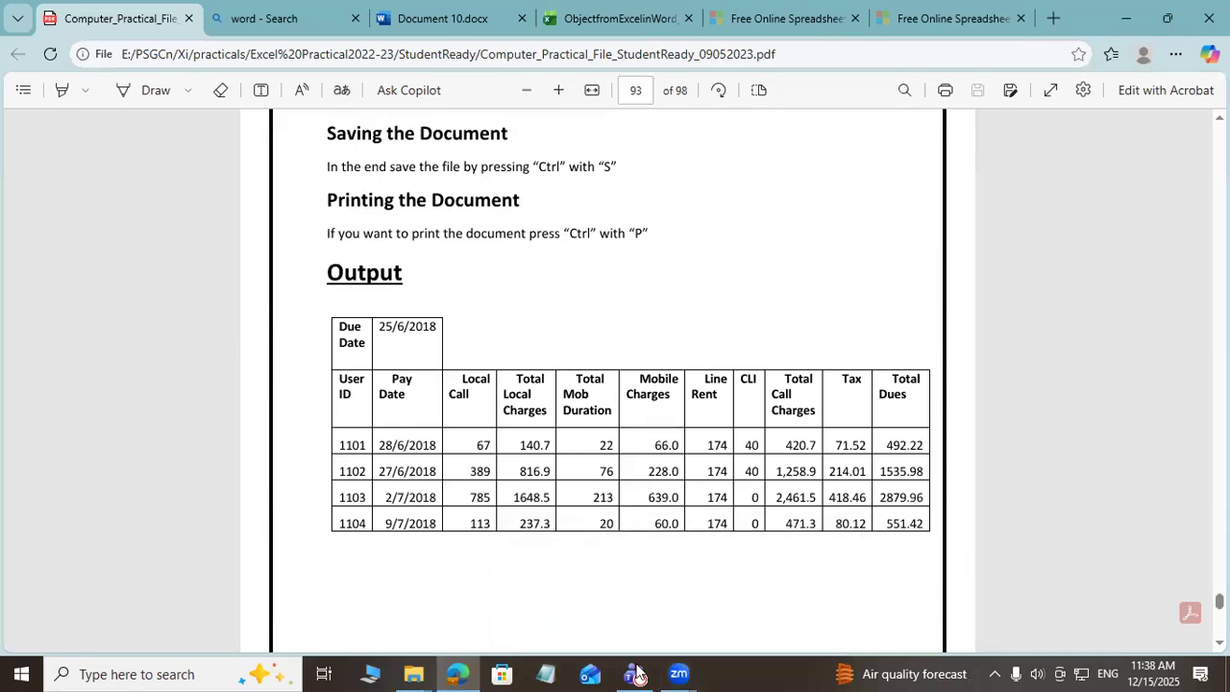
mouse_move(679, 674)
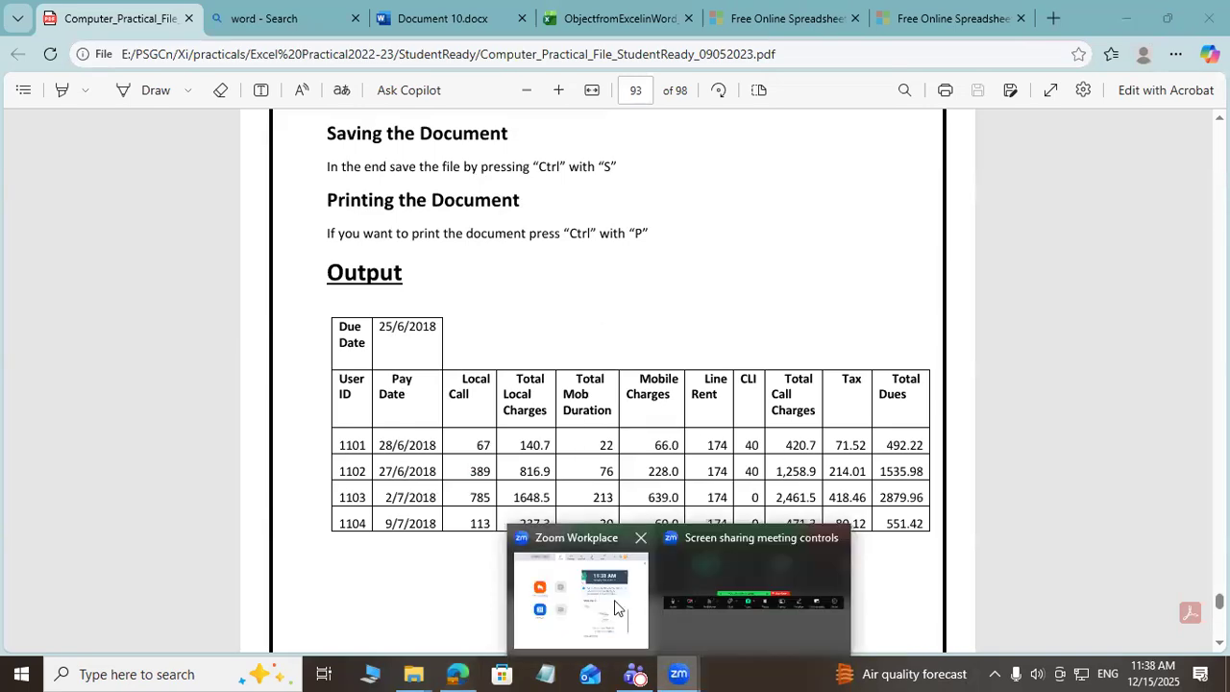